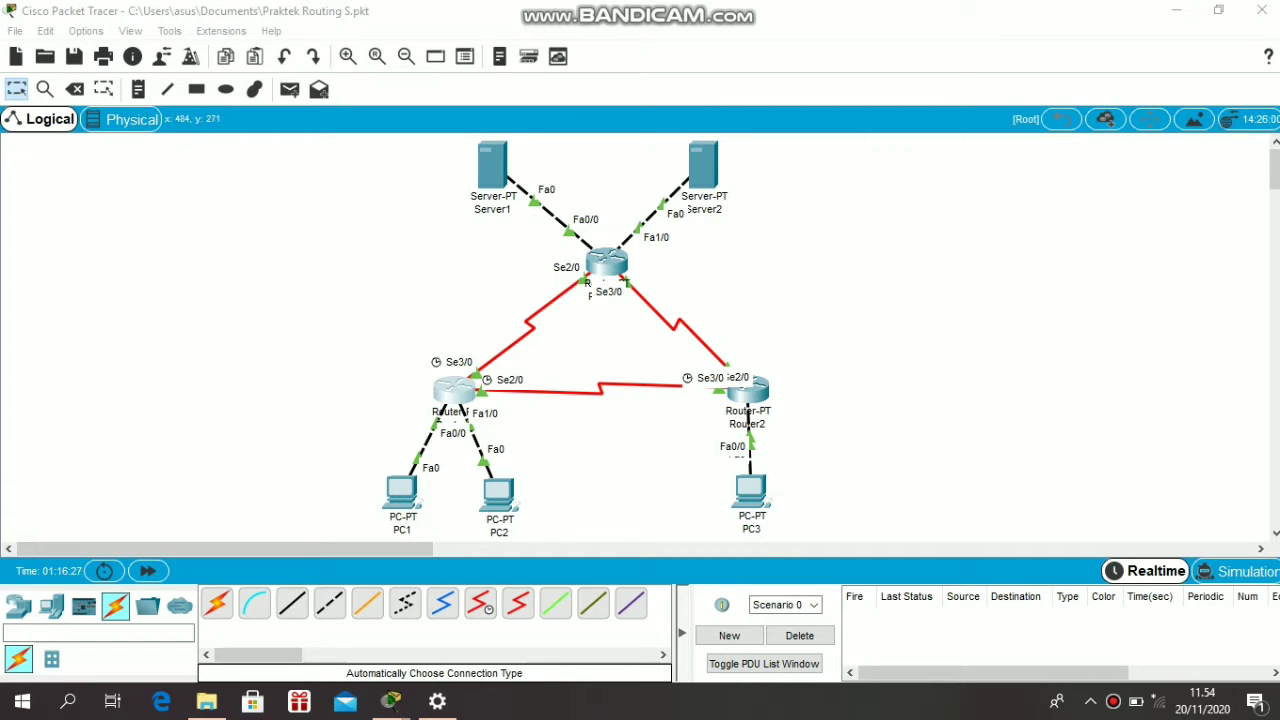
# - Review Router1's IP settings for interfaces Serial2/0, Serial3/0, FastEthernet0/0 and FastEthernet1/0
pyautogui.click(391, 700)
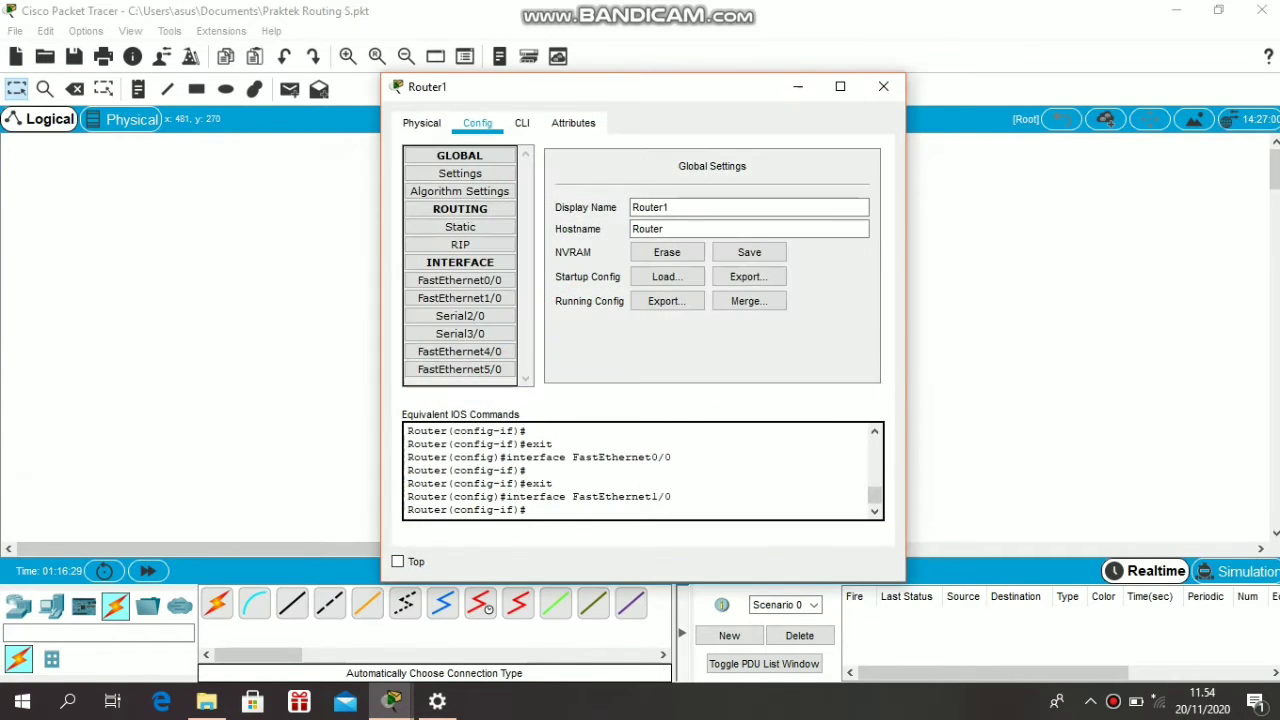
pyautogui.moveTo(550, 90); pyautogui.dragTo(783, 81)
pyautogui.click(692, 306)
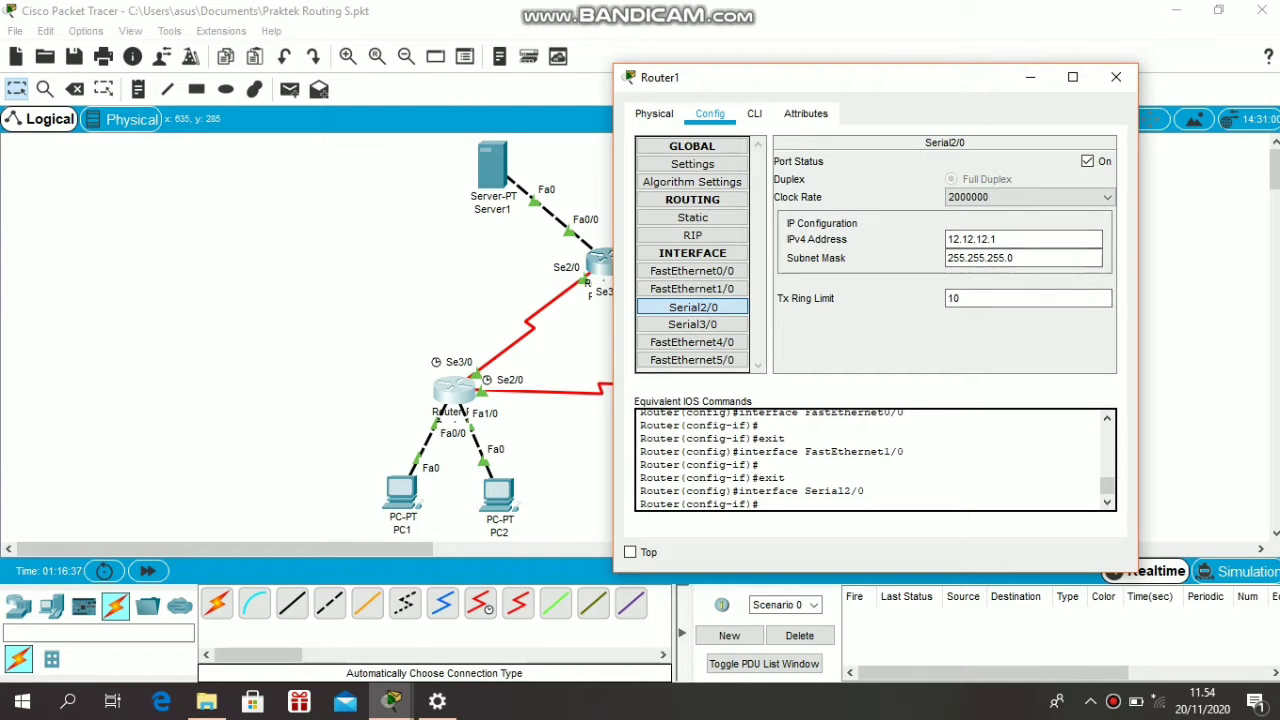
pyautogui.click(692, 324)
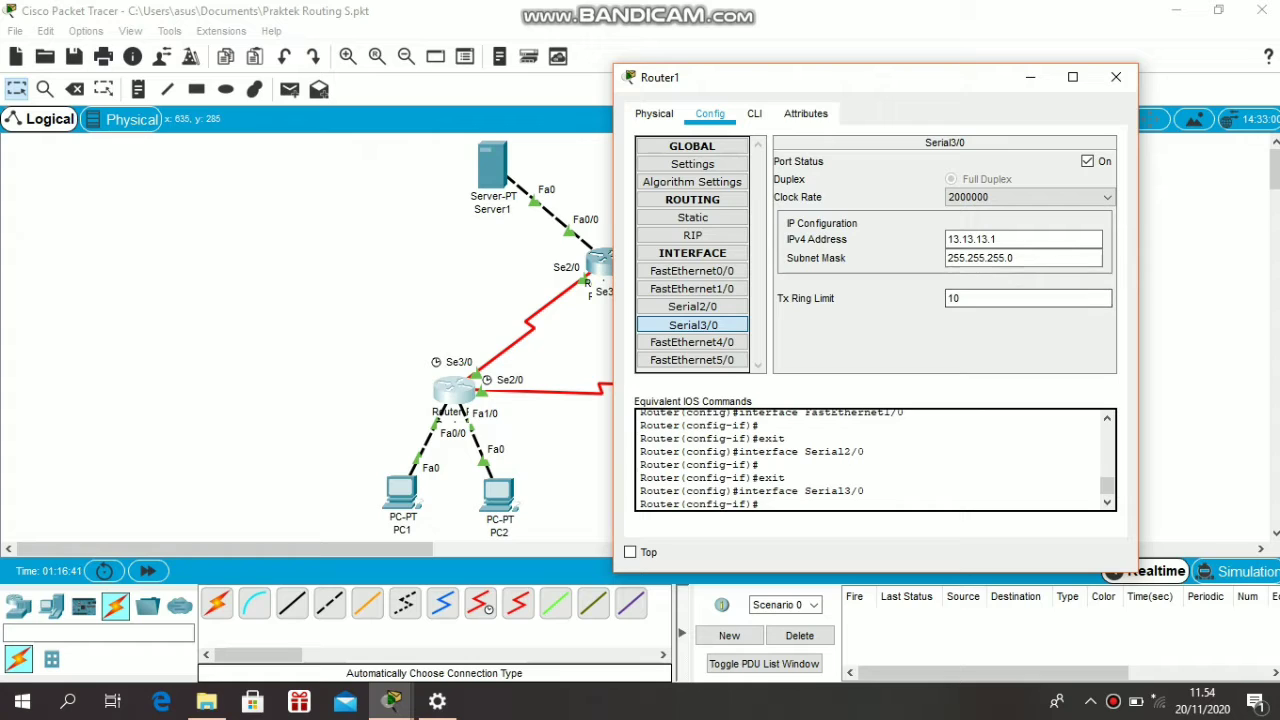
pyautogui.click(692, 271)
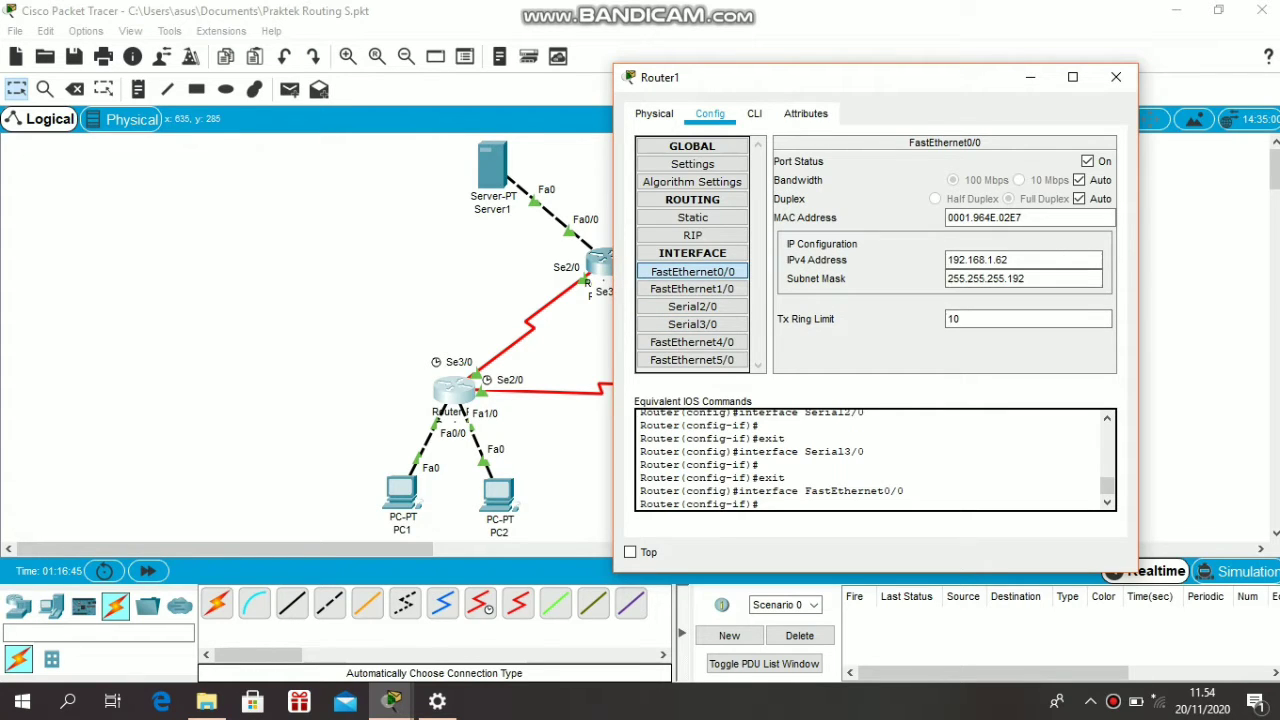
pyautogui.click(692, 289)
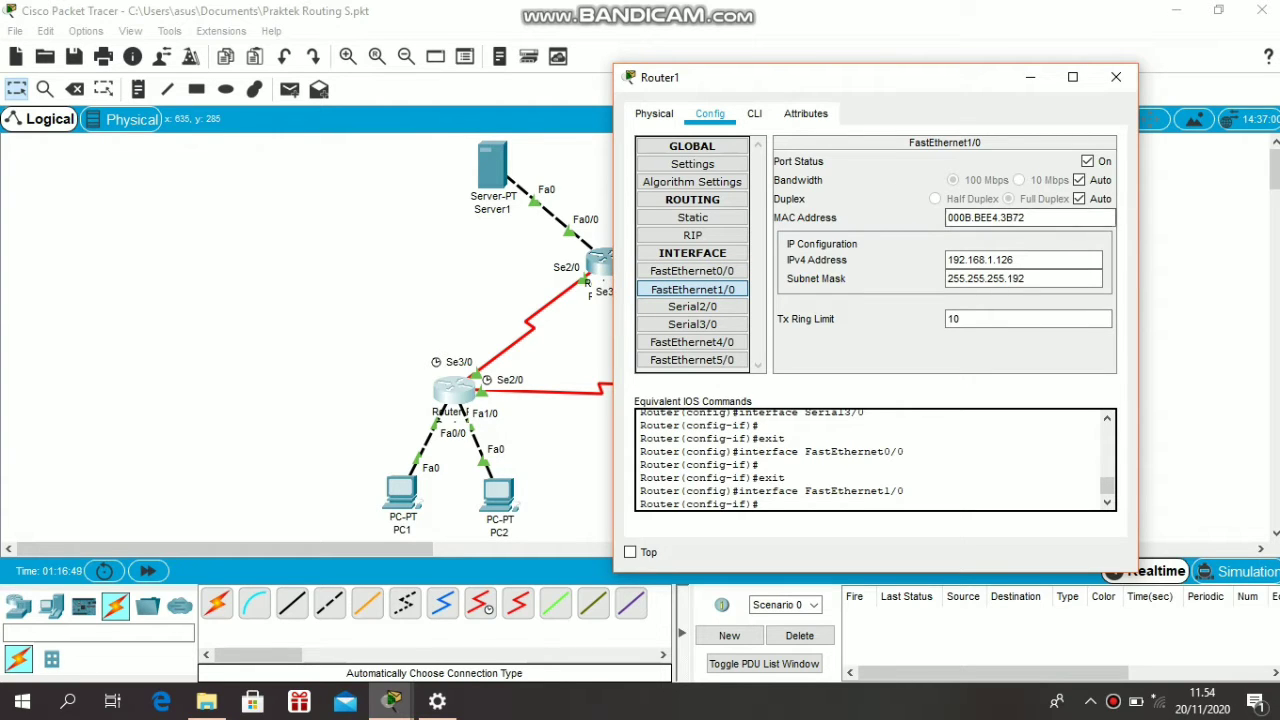
pyautogui.moveTo(870, 78); pyautogui.dragTo(638, 78)
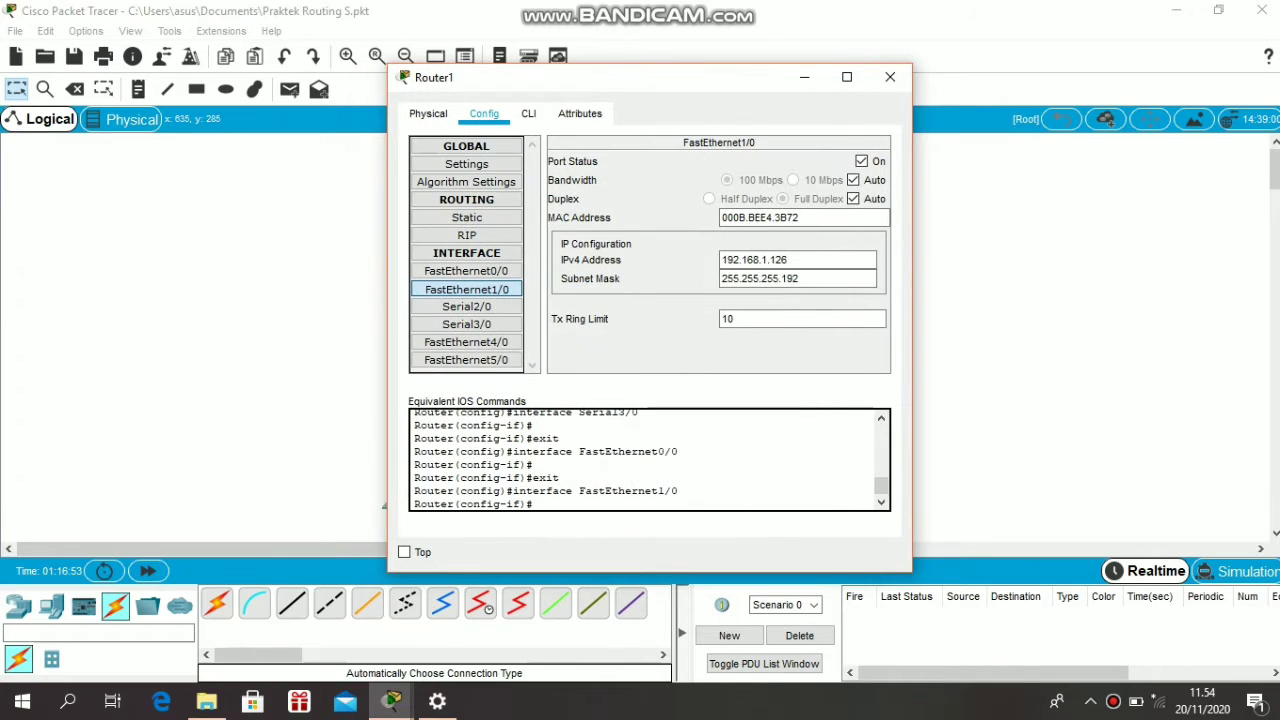
pyautogui.click(883, 78)
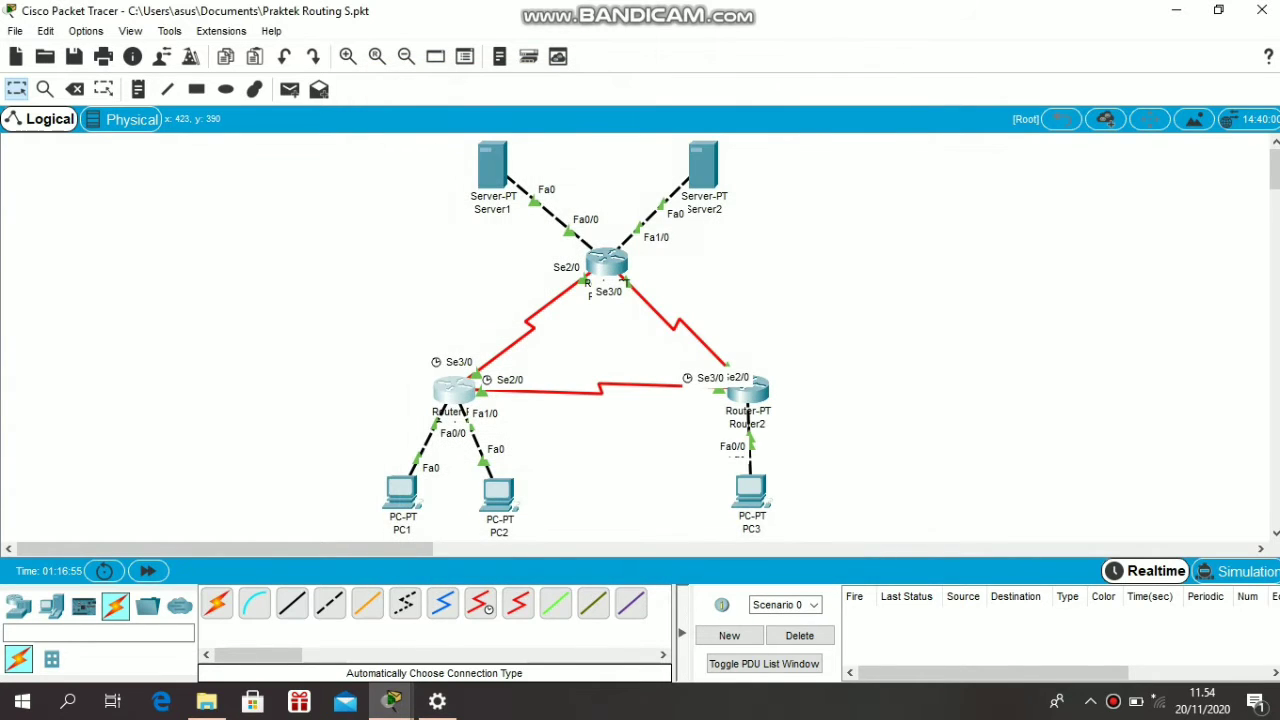
# - Check the IP configuration of PC1, including its address, subnet mask and default gateway
pyautogui.click(401, 490)
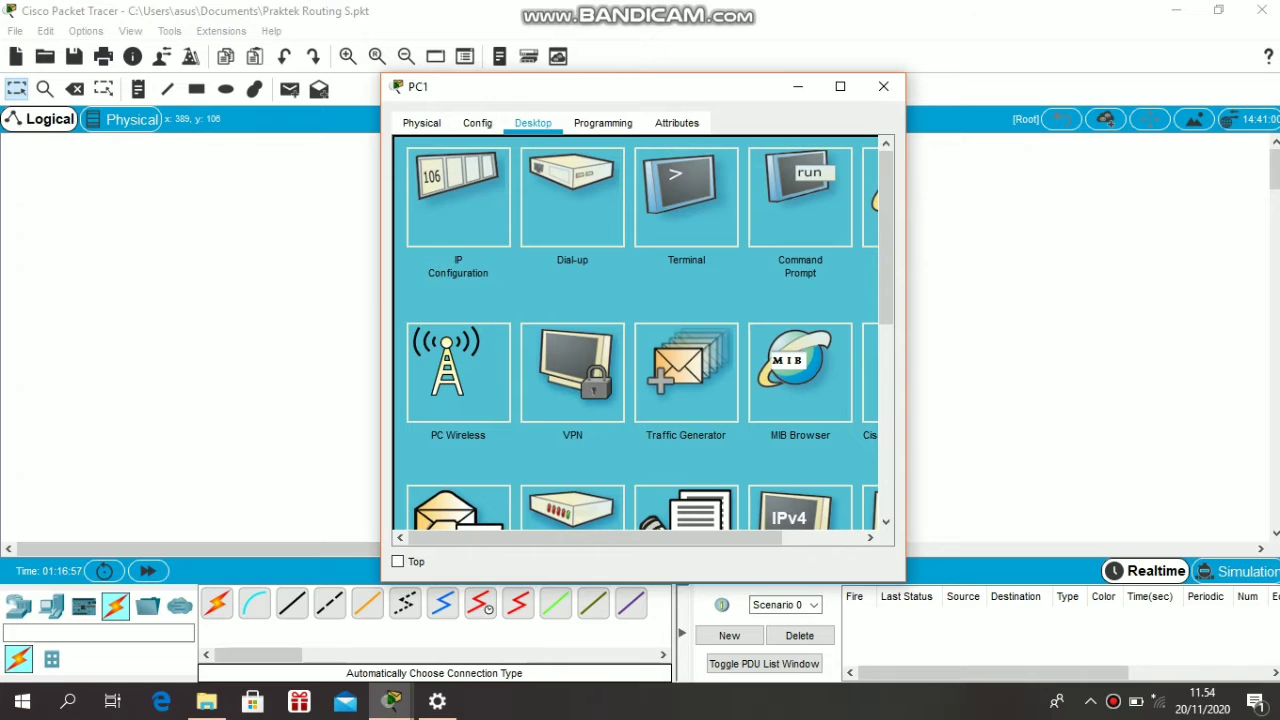
pyautogui.click(458, 197)
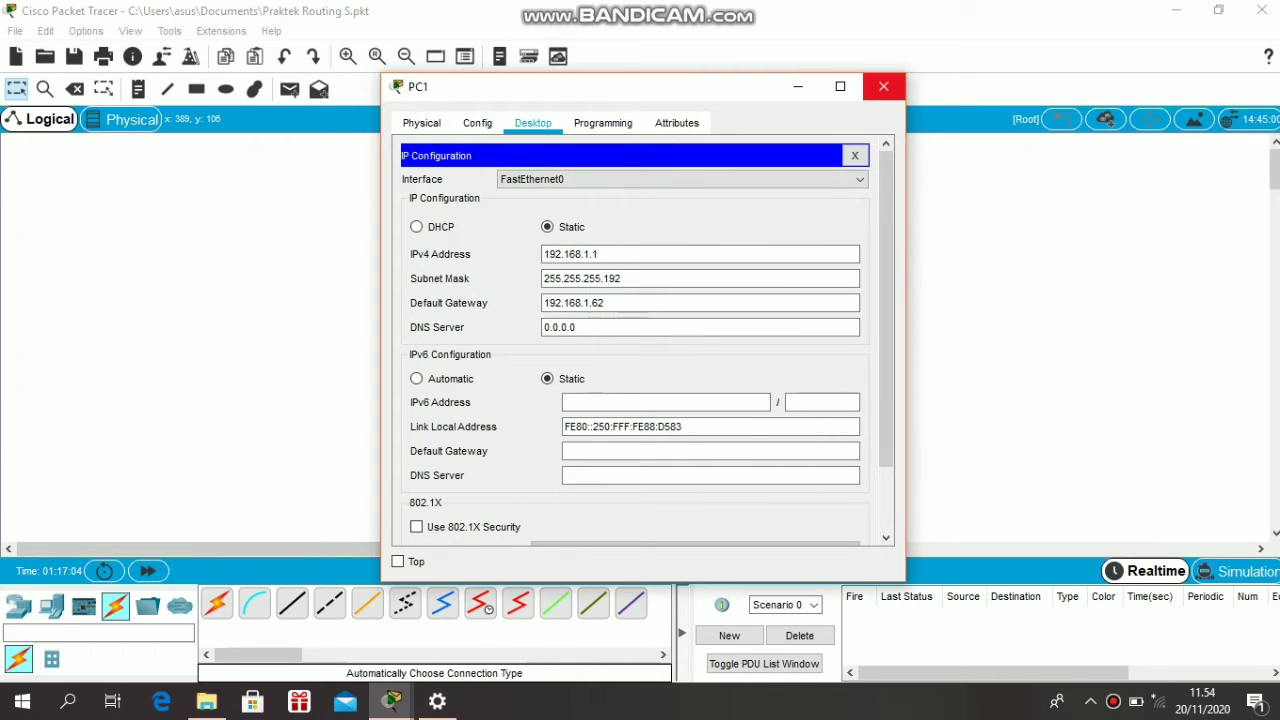
pyautogui.click(883, 86)
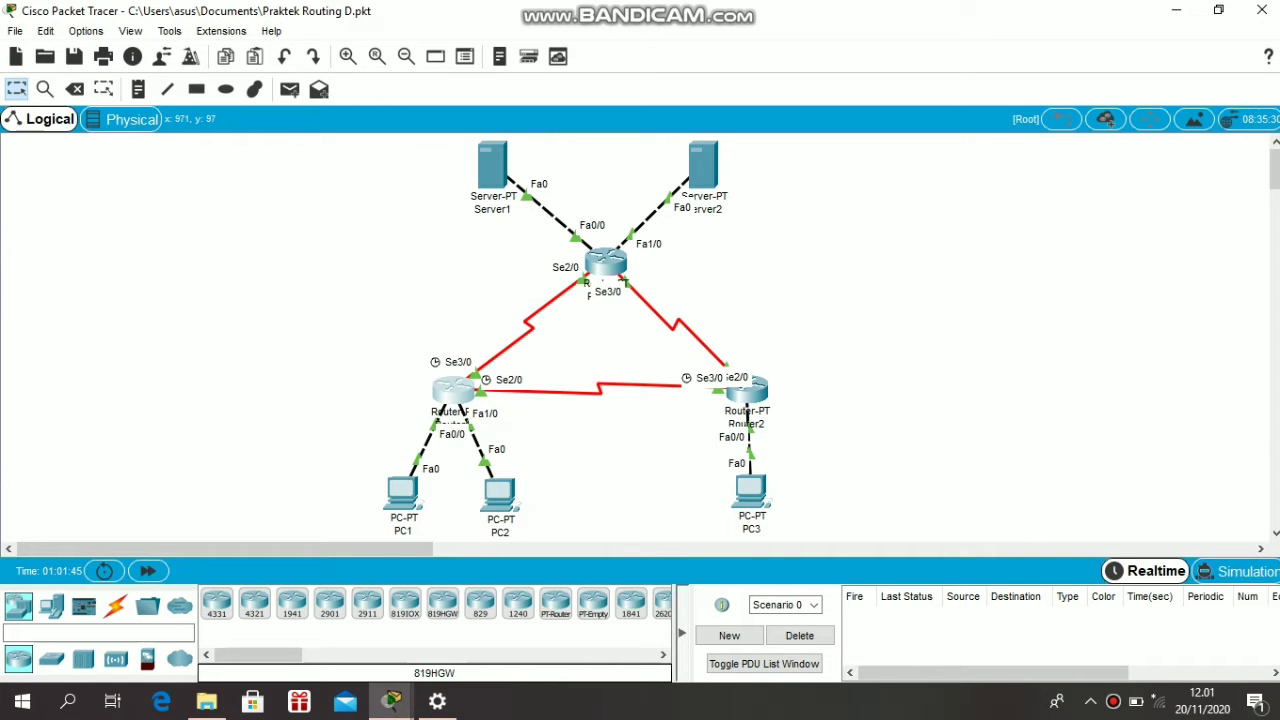
# - Examine Router1's static routes and its RIP network list in the Praktek Routing D topology
pyautogui.click(453, 389)
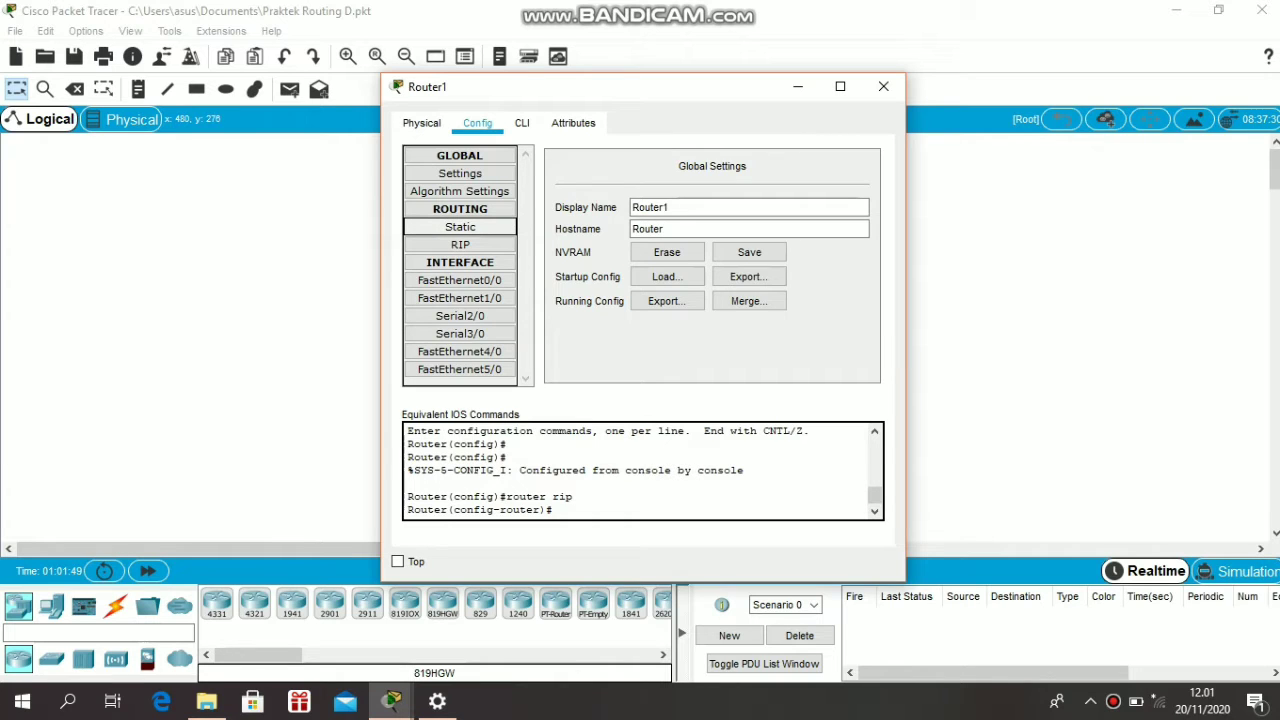
pyautogui.click(460, 227)
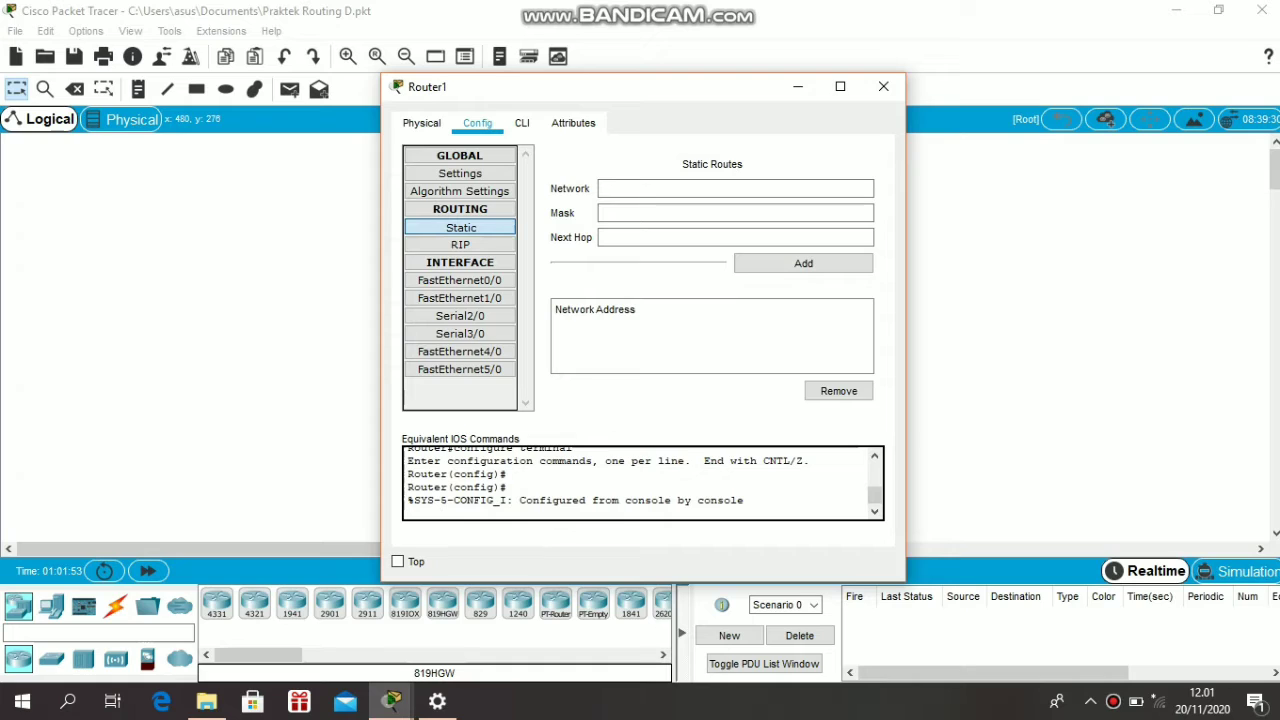
pyautogui.click(460, 244)
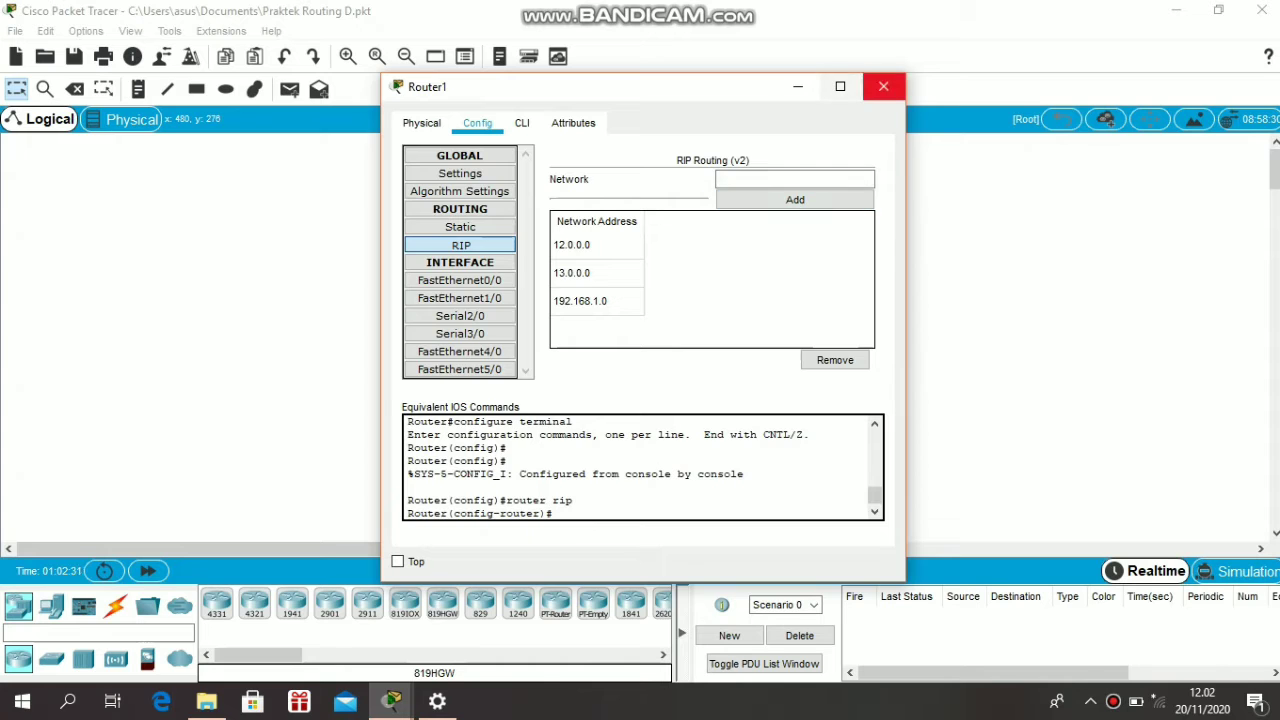
pyautogui.click(883, 86)
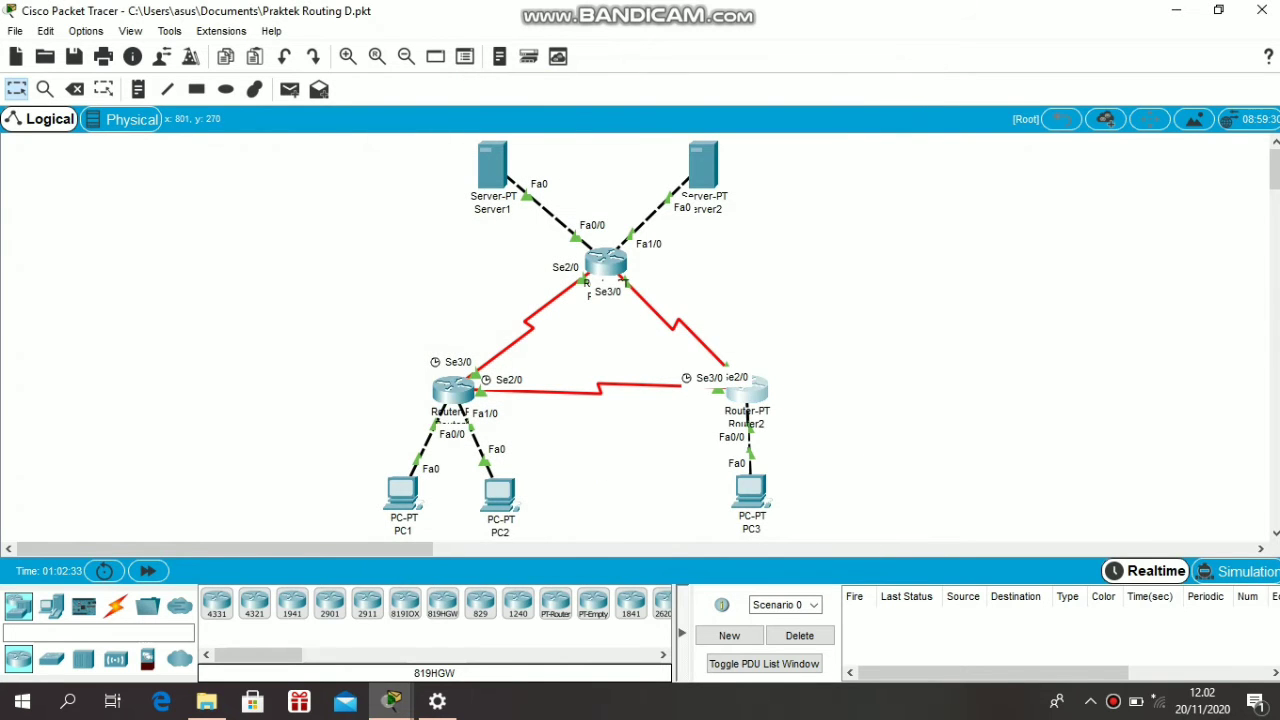
# - Examine Router2's static routes and its RIP network list
pyautogui.click(747, 390)
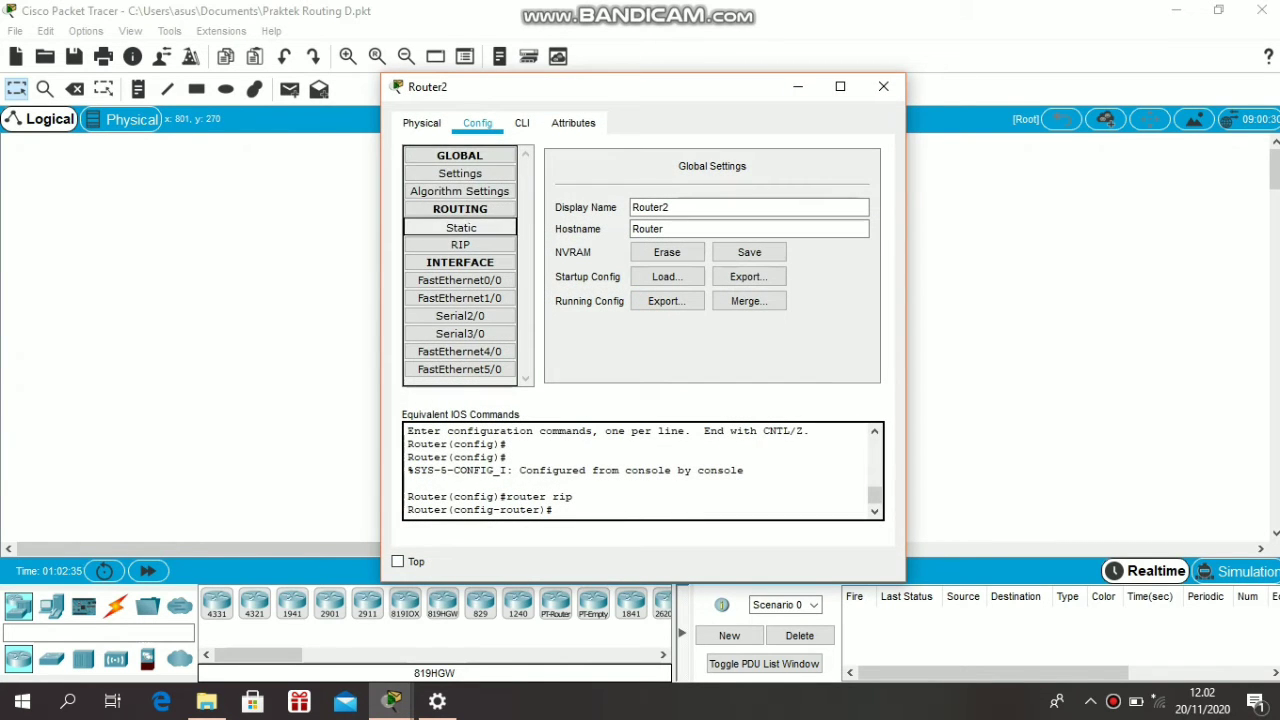
pyautogui.click(460, 227)
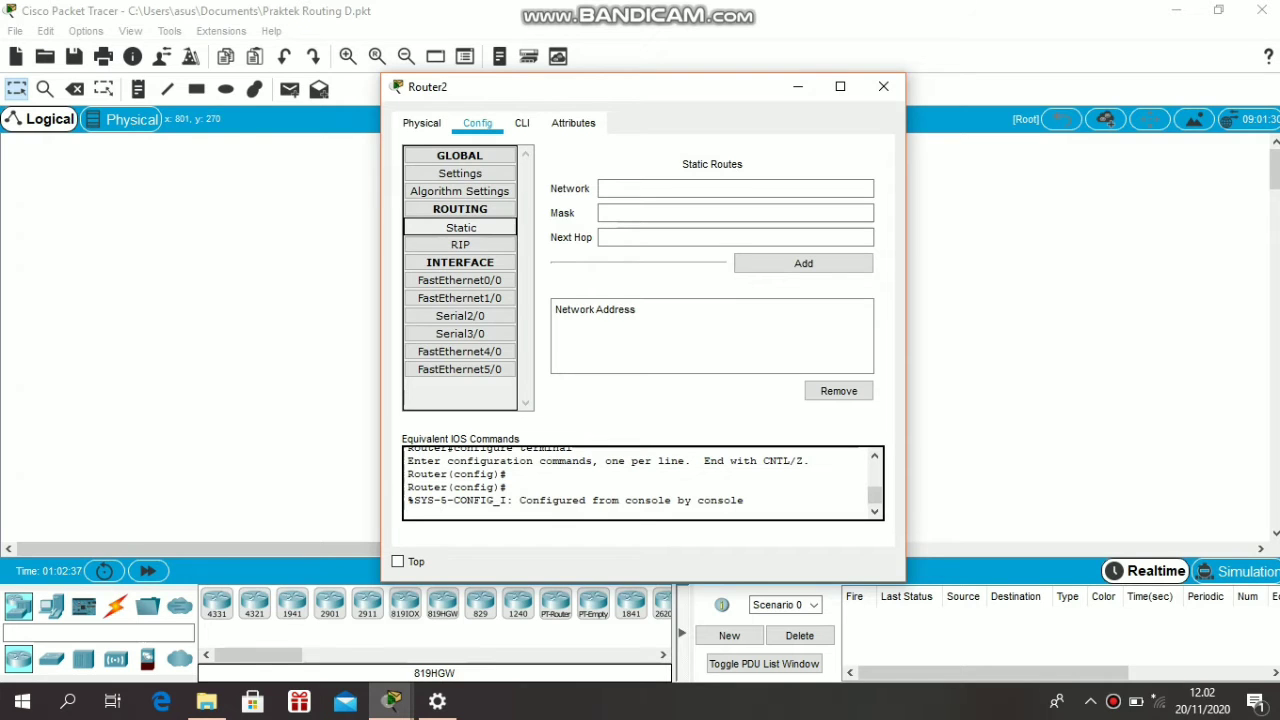
pyautogui.click(460, 245)
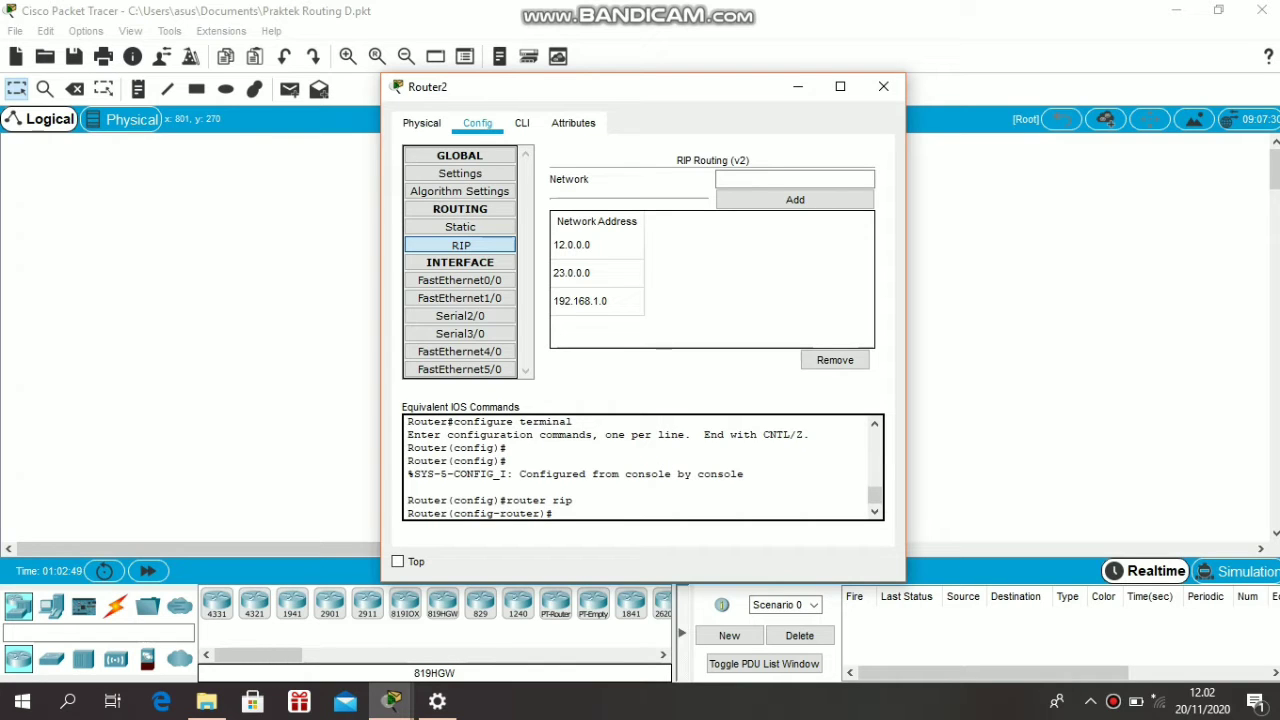
pyautogui.click(883, 86)
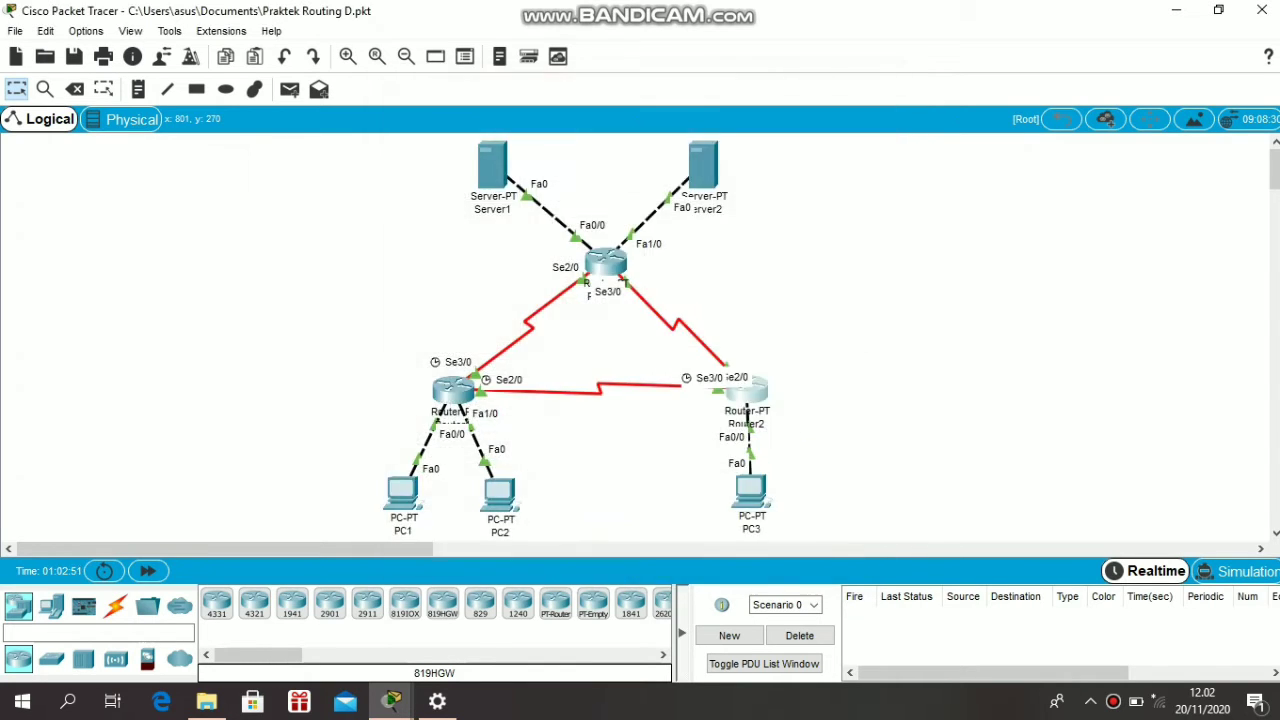
# - Examine Router3's static routes and go through each network address in its RIP list
pyautogui.click(605, 262)
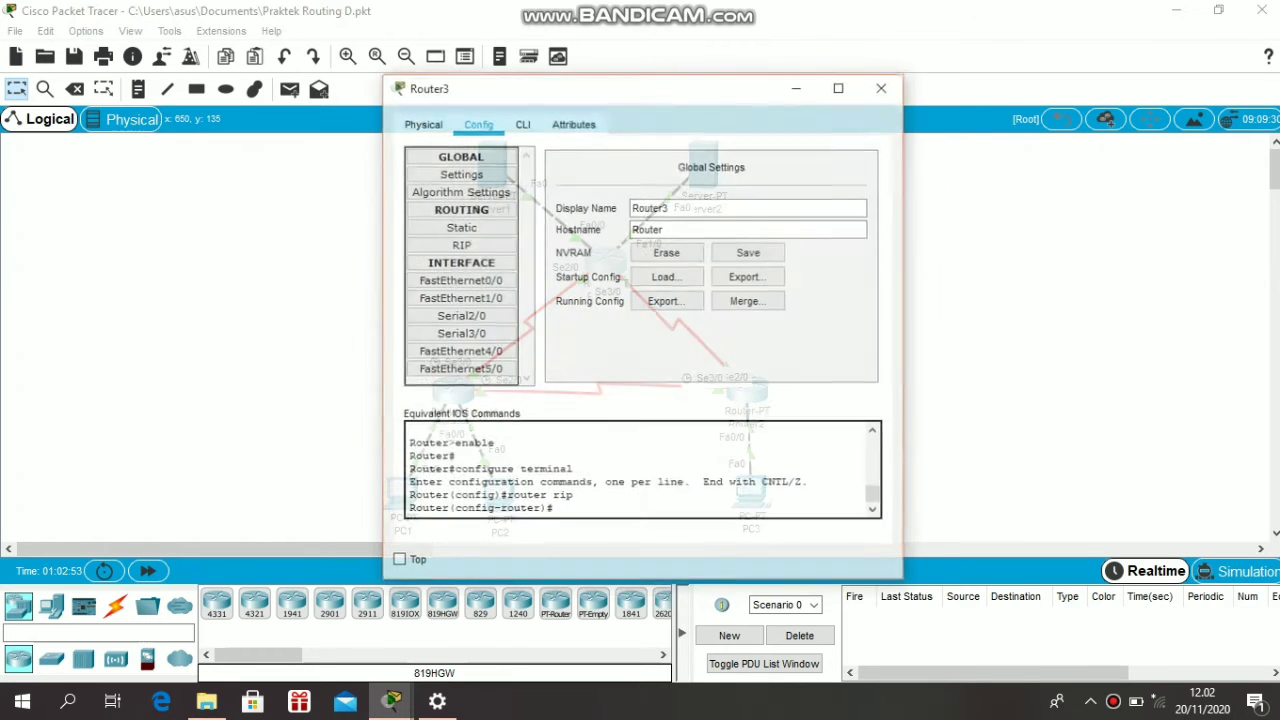
pyautogui.click(461, 228)
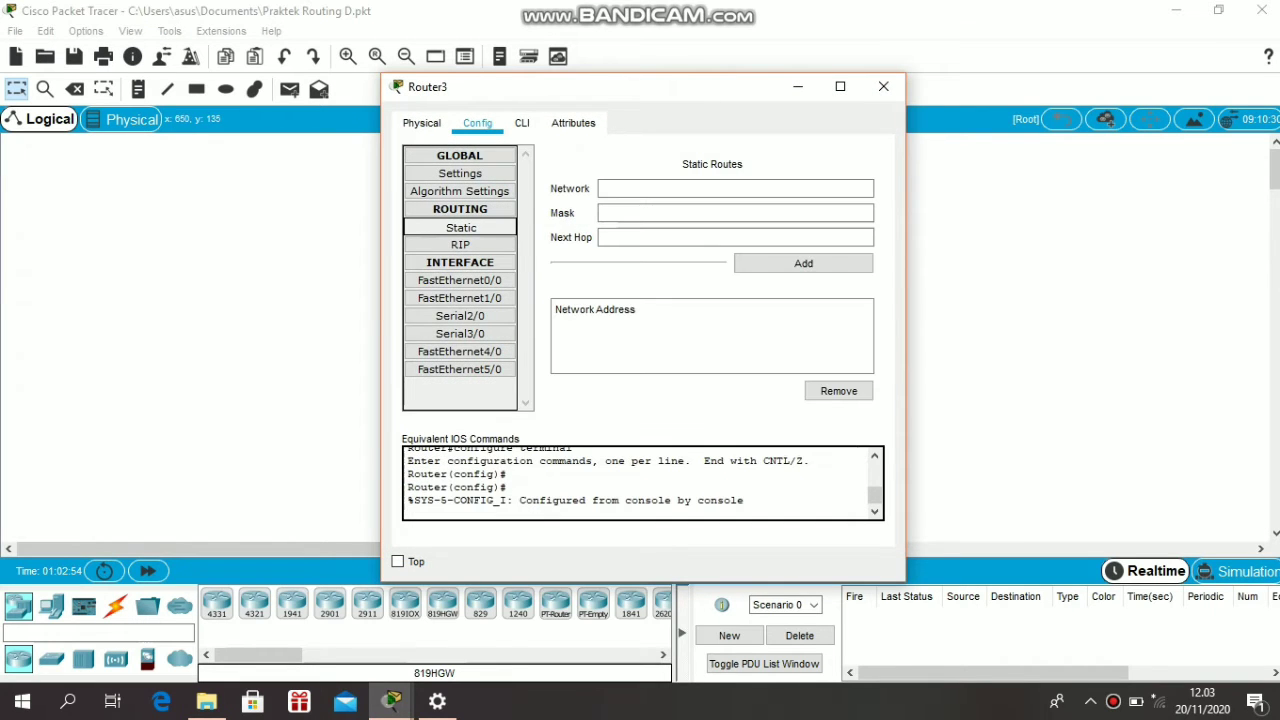
pyautogui.click(460, 245)
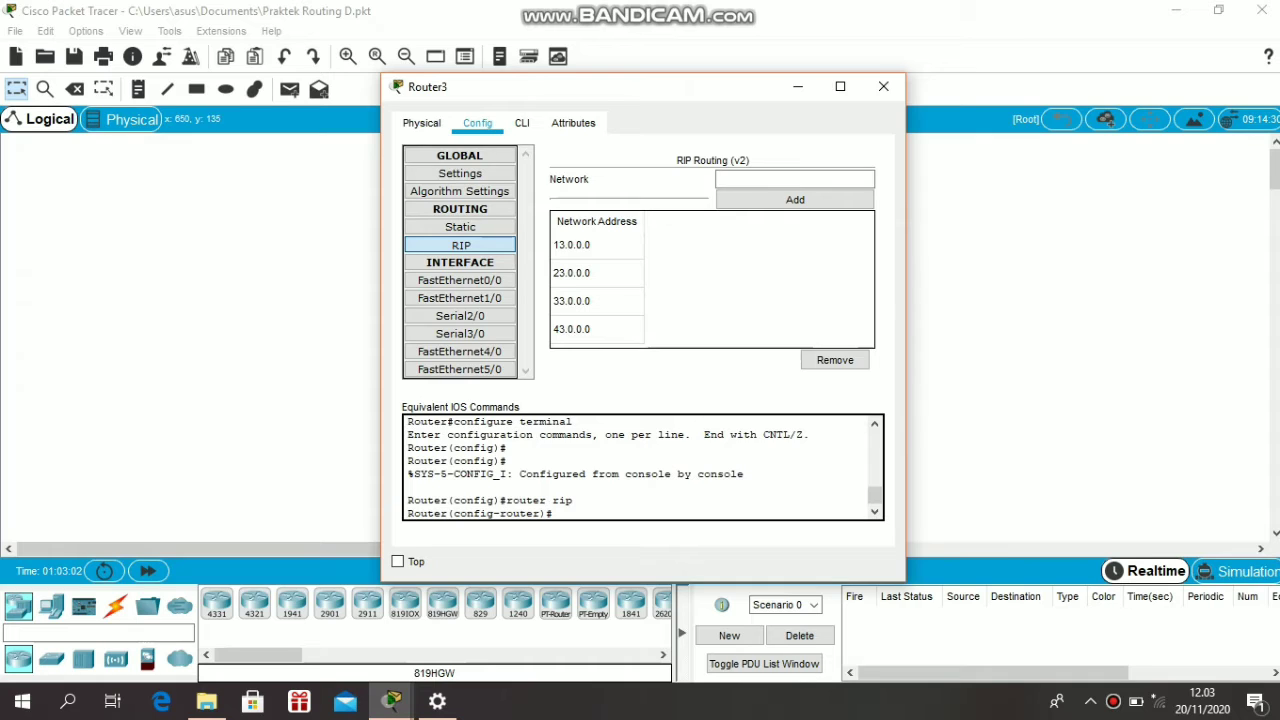
pyautogui.click(597, 245)
pyautogui.click(597, 273)
pyautogui.click(597, 301)
pyautogui.click(597, 329)
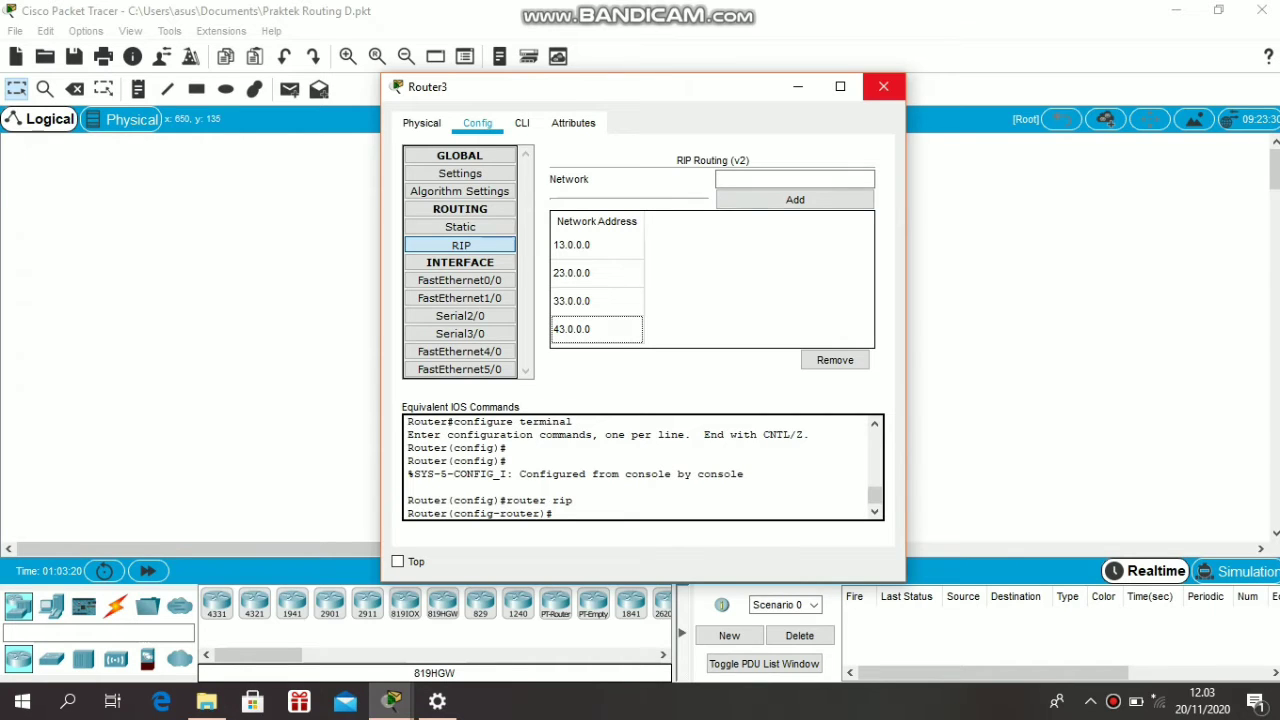
pyautogui.click(883, 86)
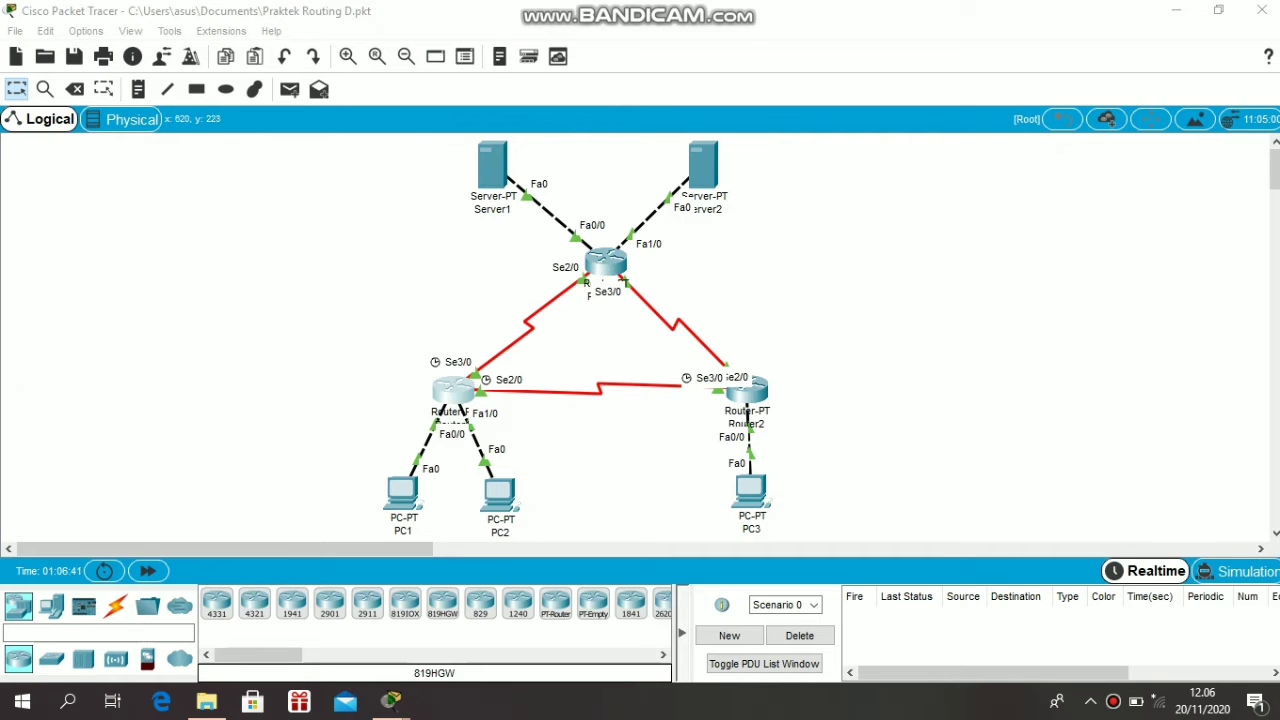
# - Run no auto-summary and version 2 in Router1's RIP configuration mode, and close its window
pyautogui.click(444, 388)
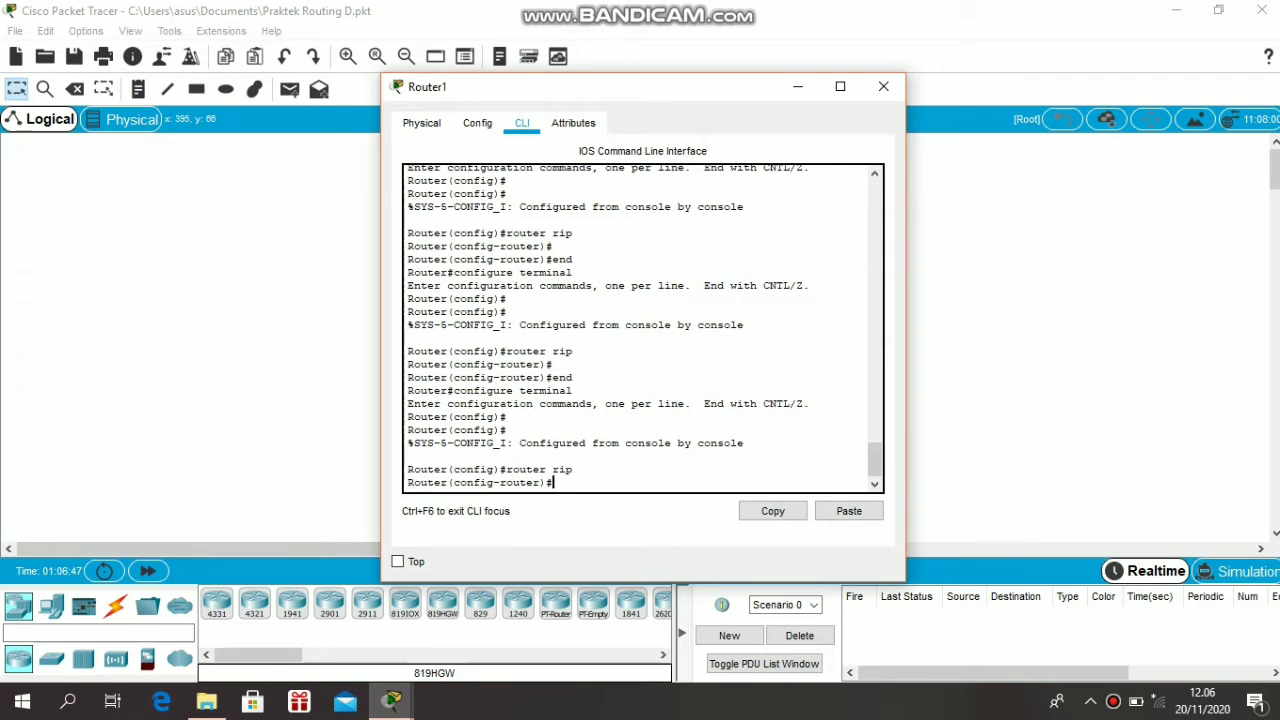
pyautogui.write('no auto-summa')
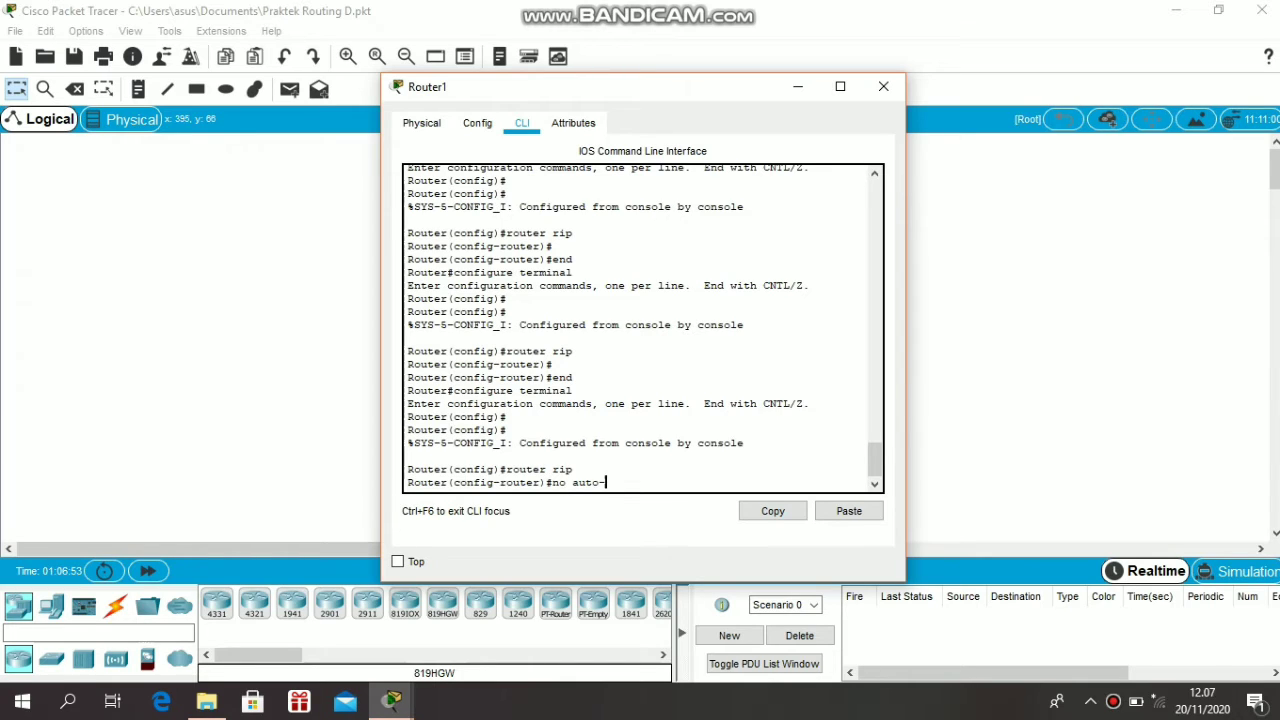
pyautogui.write('ry')
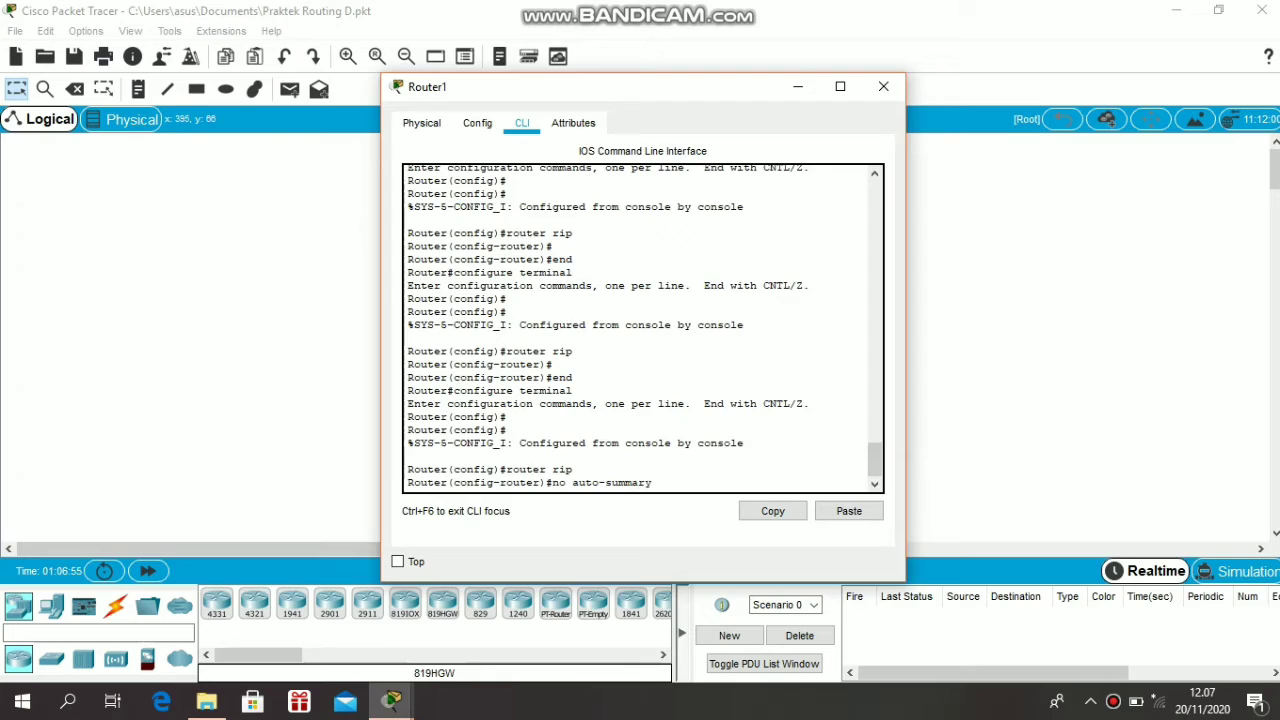
pyautogui.press('Return')
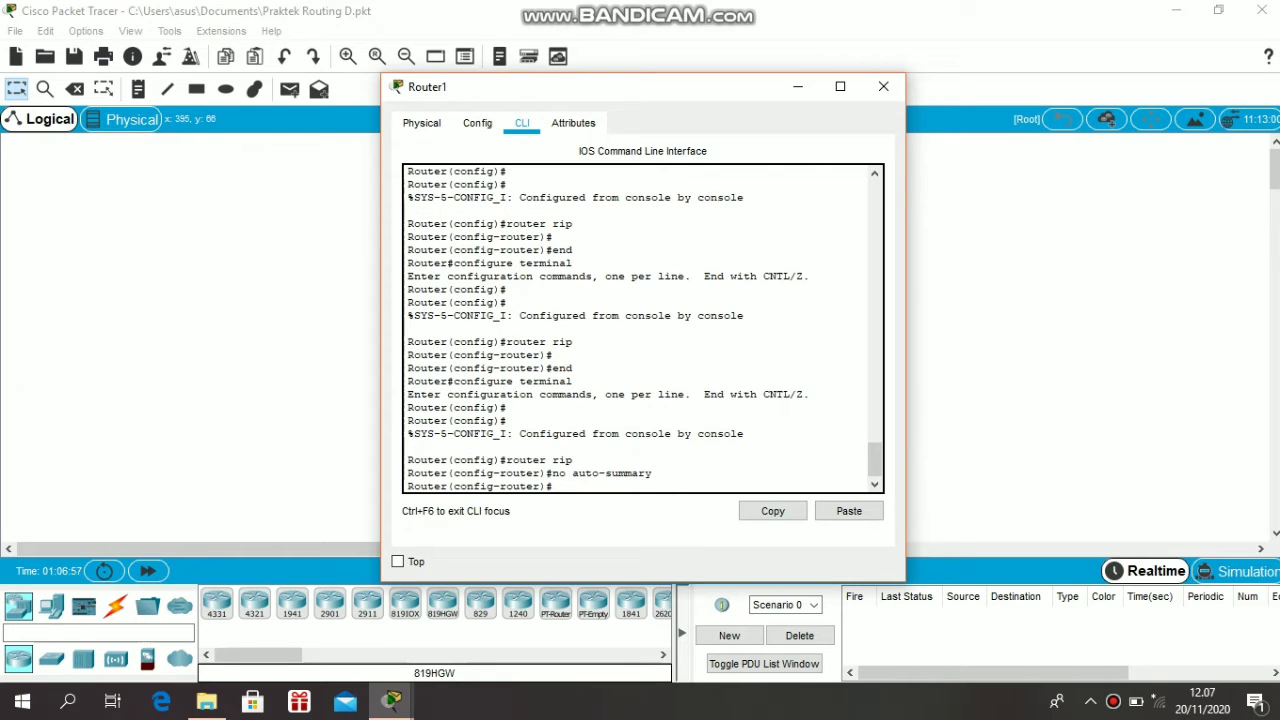
pyautogui.write('version 2')
pyautogui.press('Return')
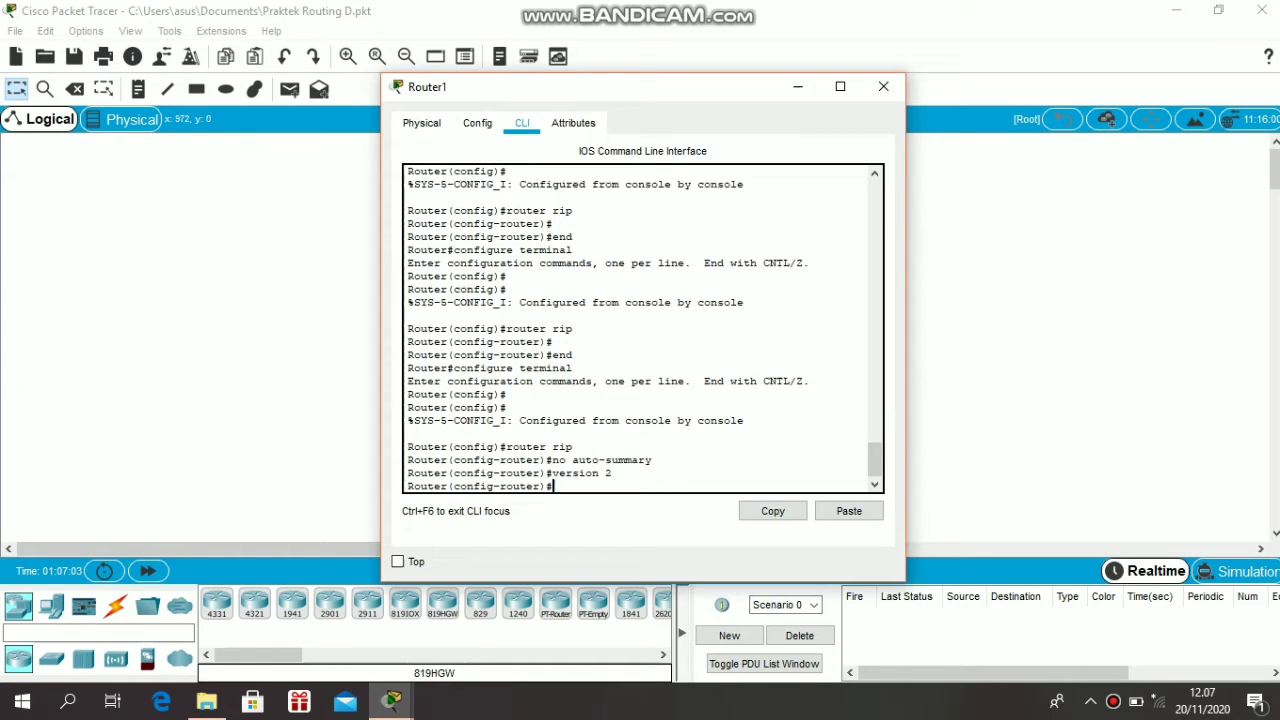
pyautogui.click(883, 86)
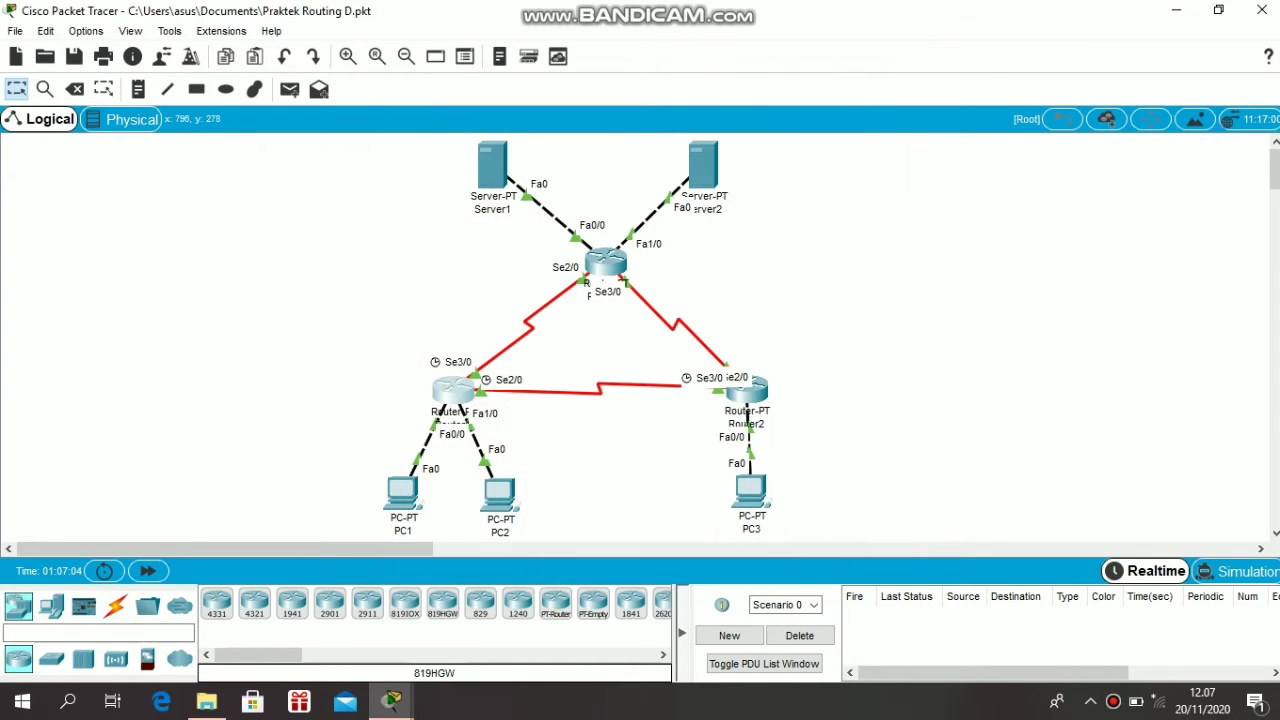
# - Run no auto-summary and version 2 in Router2's RIP configuration mode, and close its window
pyautogui.click(747, 390)
pyautogui.click(522, 122)
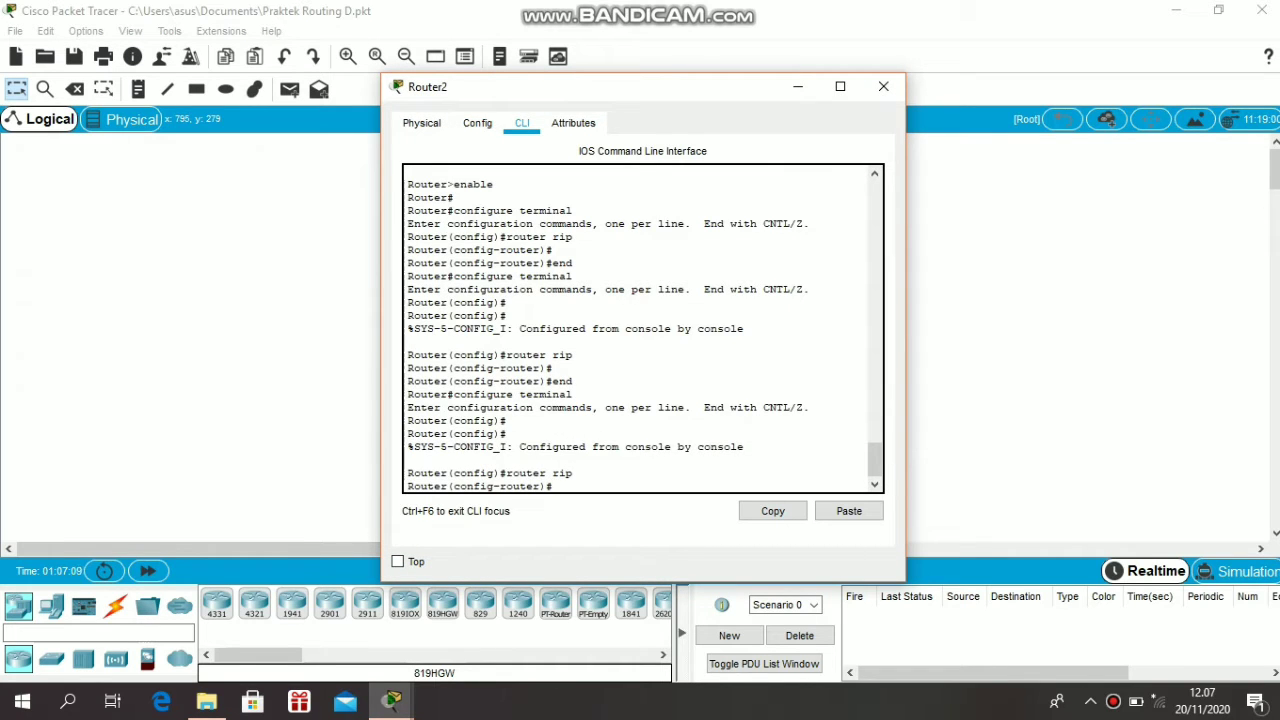
pyautogui.write('no auto-summary')
pyautogui.press('Return')
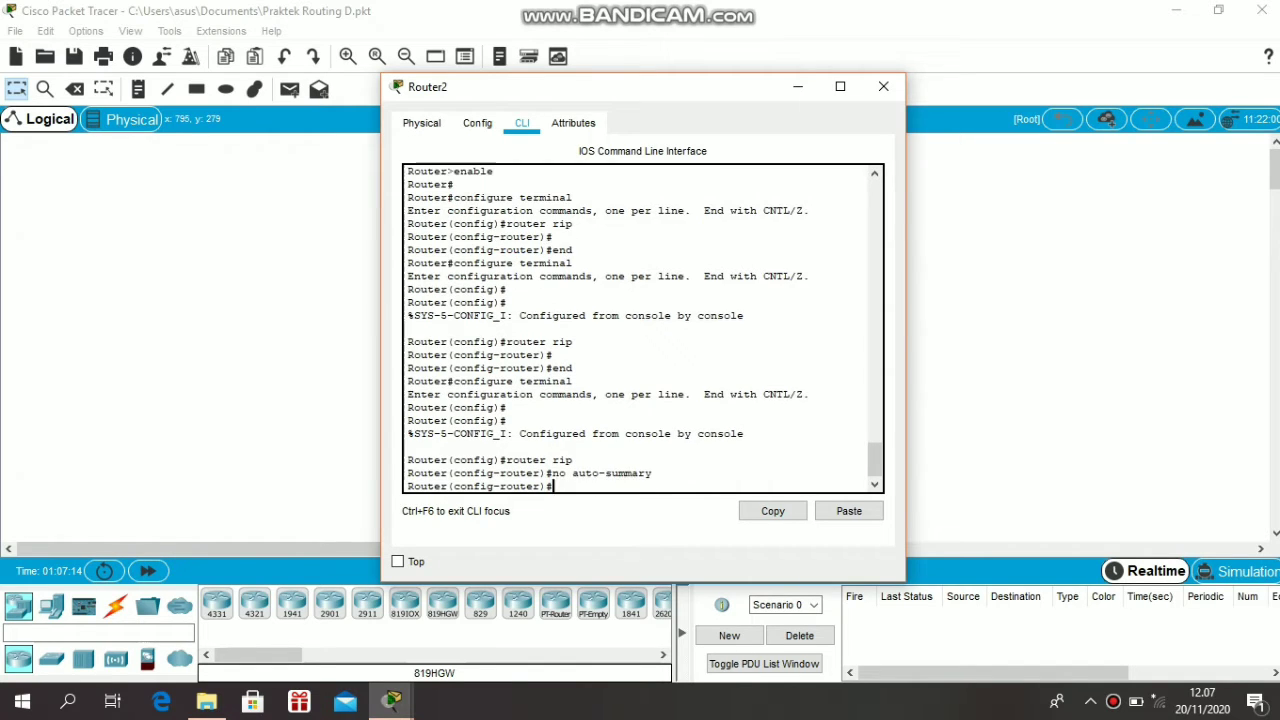
pyautogui.write('version 2')
pyautogui.press('Return')
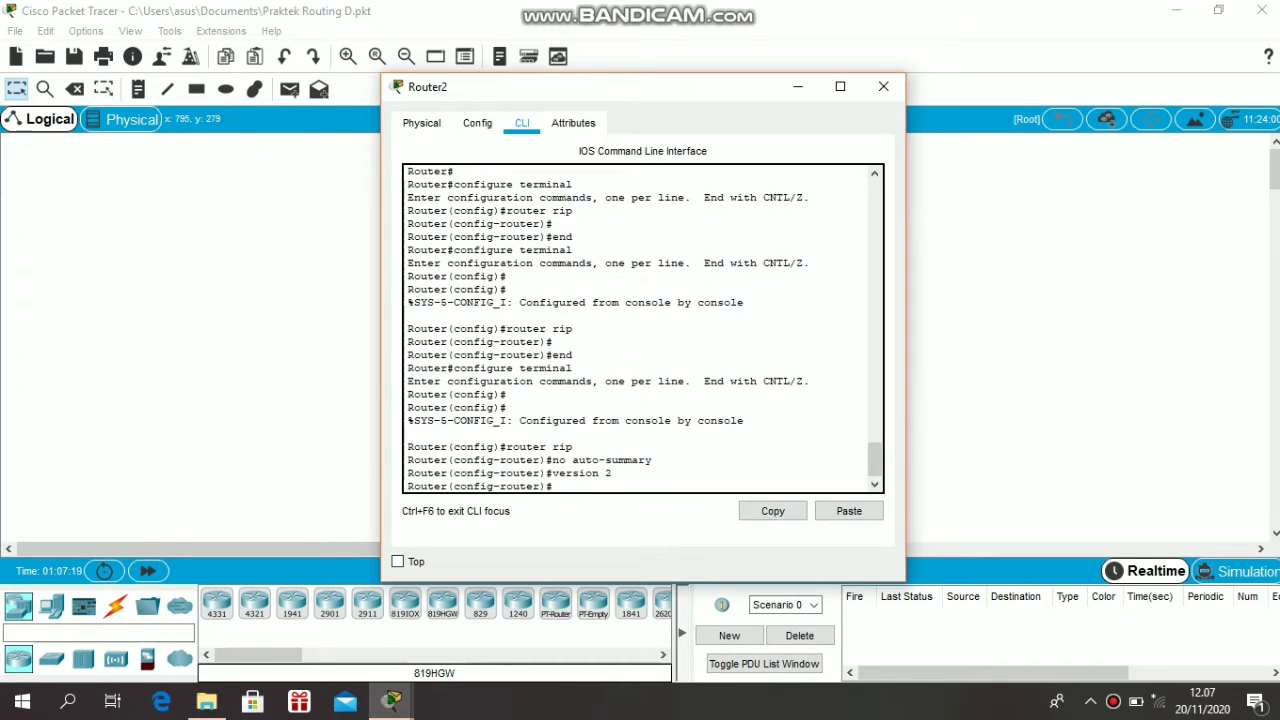
pyautogui.click(883, 86)
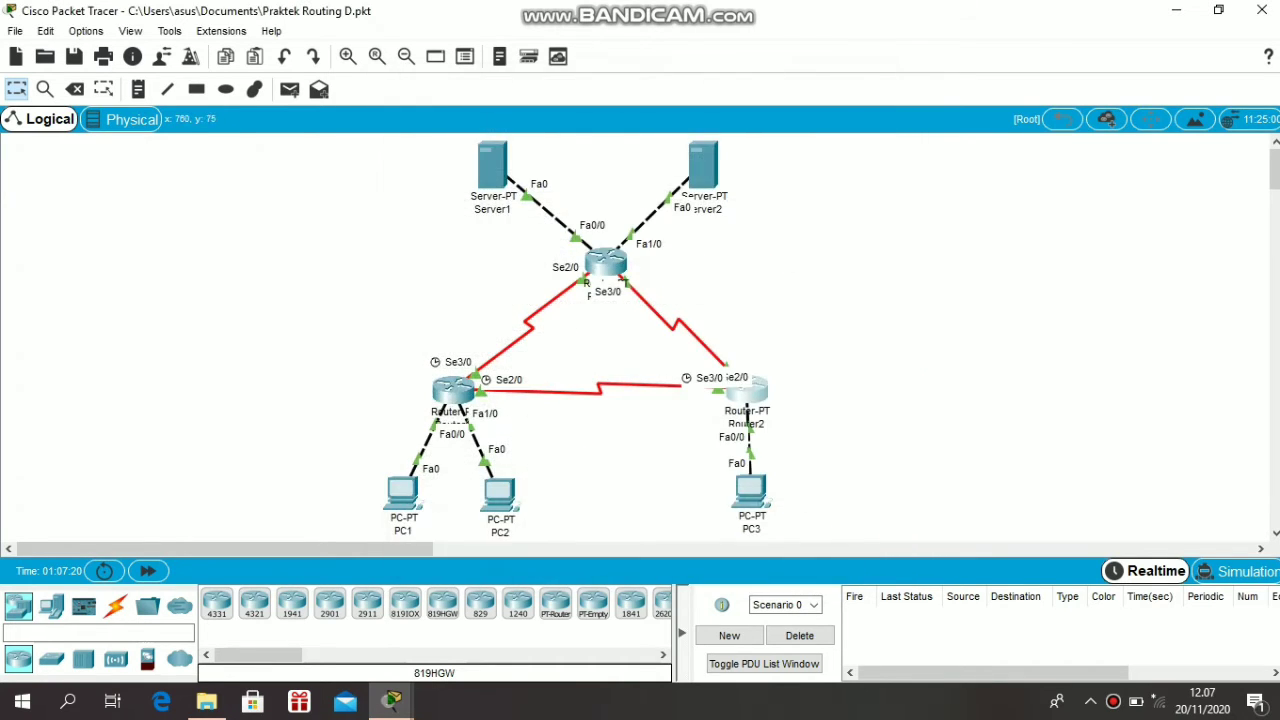
# - Run no auto-summary and version 2 in Router3's RIP configuration mode, and close its window
pyautogui.click(605, 262)
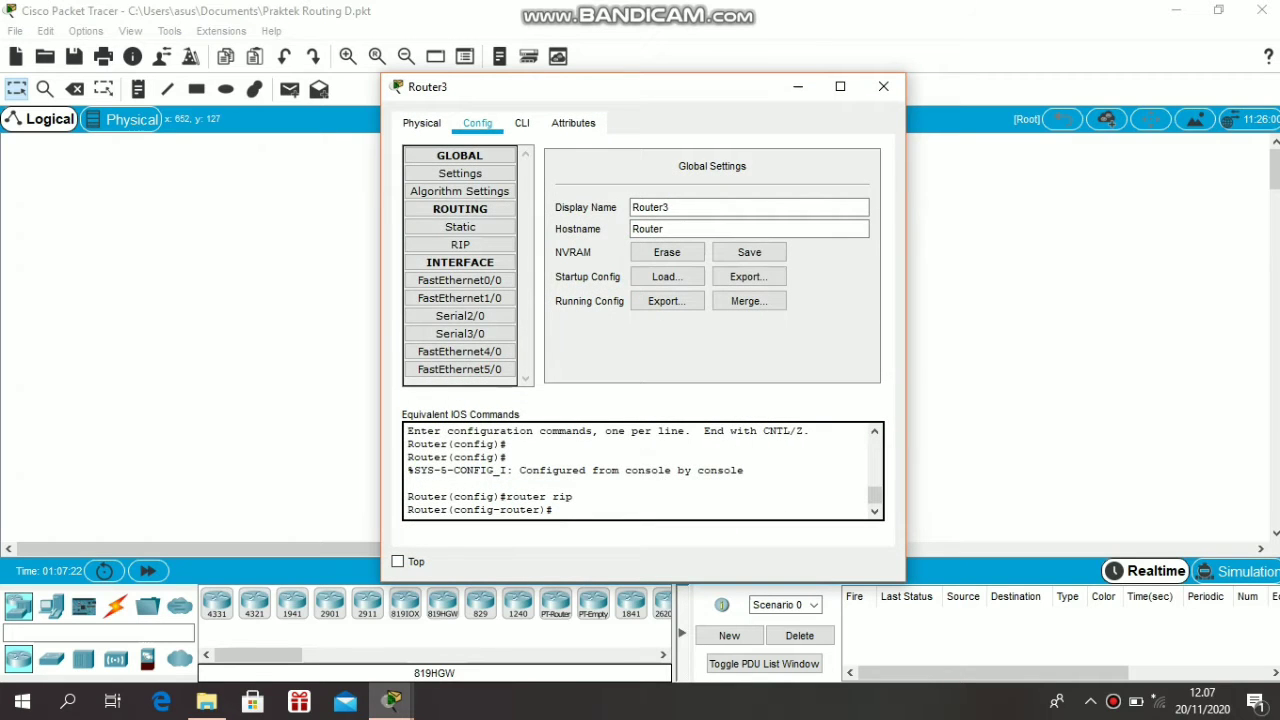
pyautogui.click(522, 122)
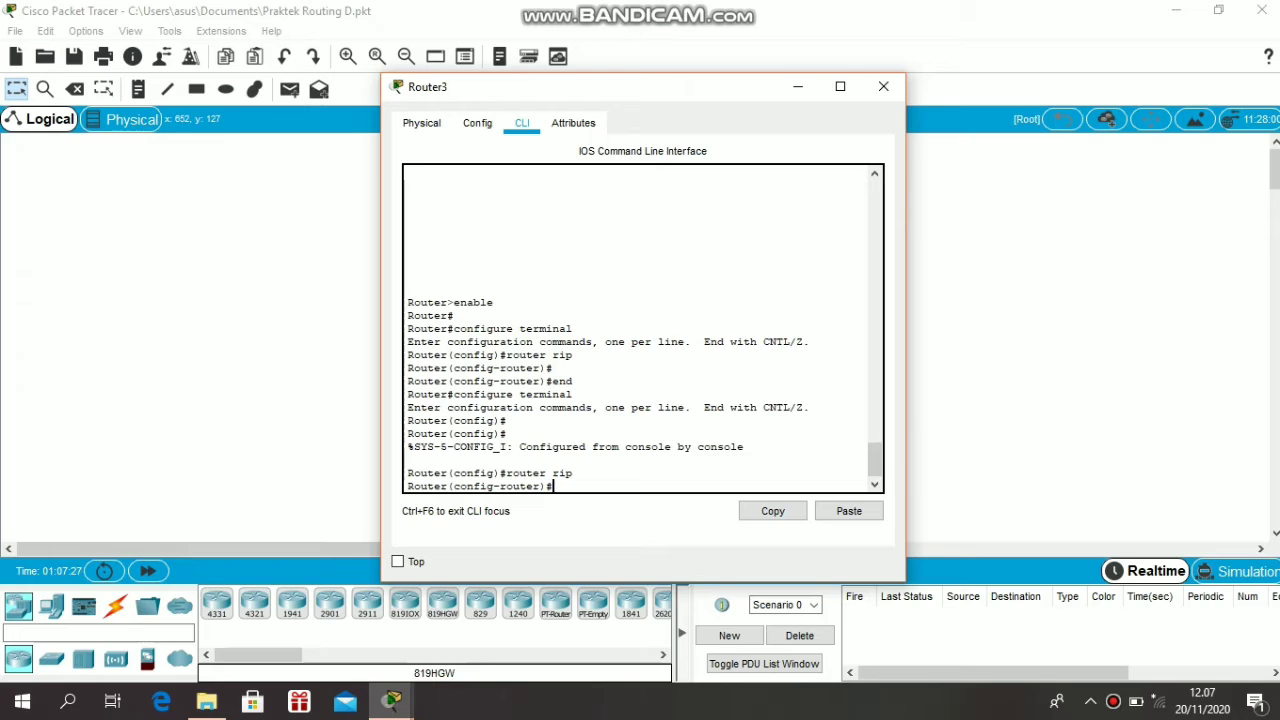
pyautogui.write('no auto-summary')
pyautogui.press('Return')
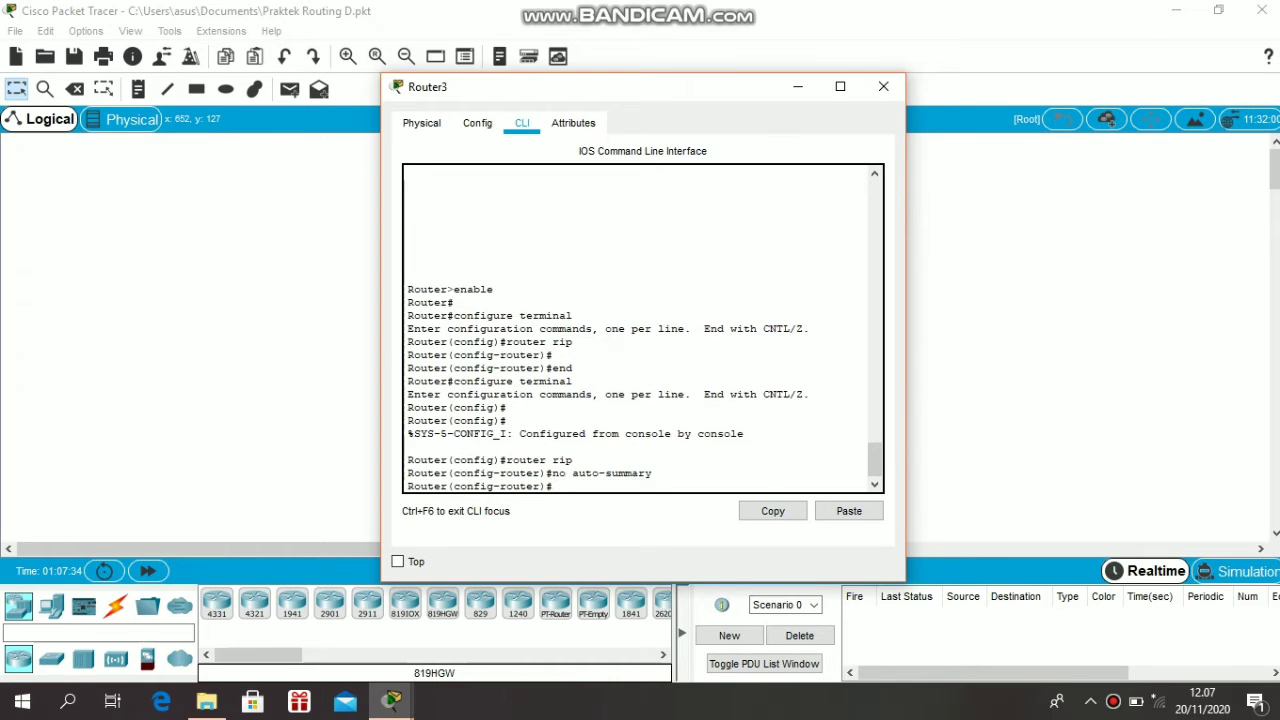
pyautogui.write('version 2')
pyautogui.press('Return')
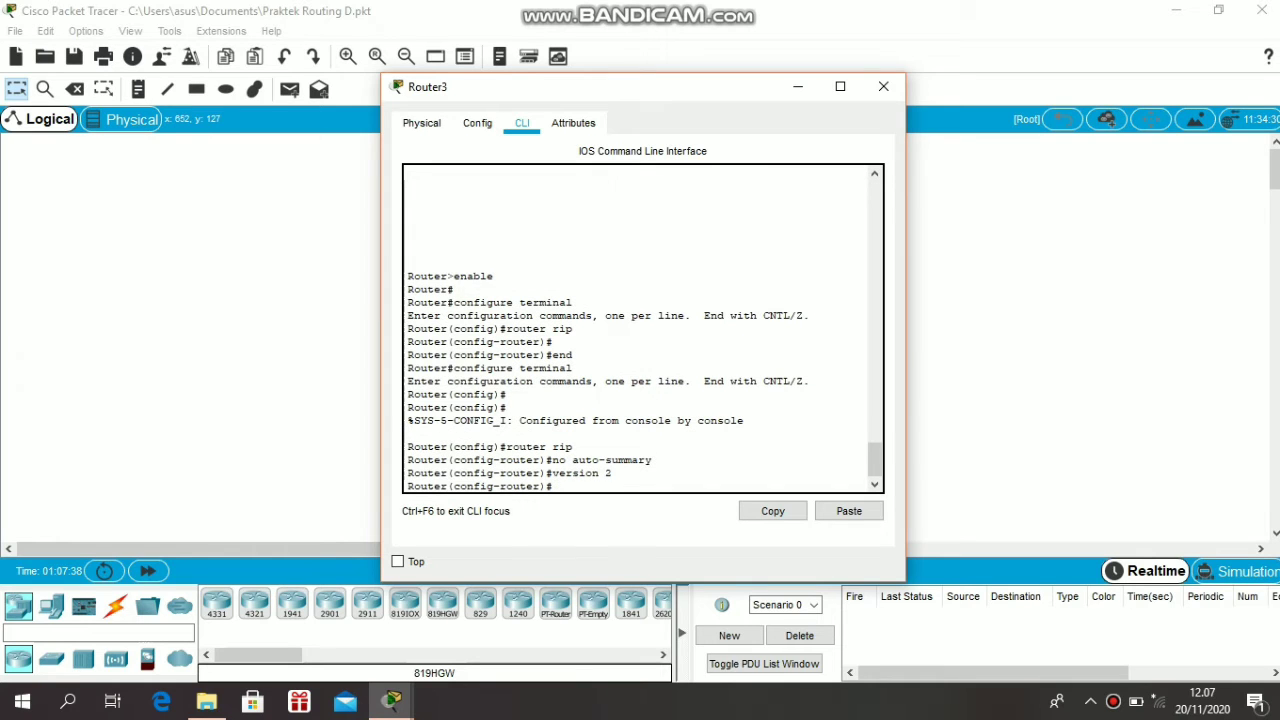
pyautogui.click(883, 86)
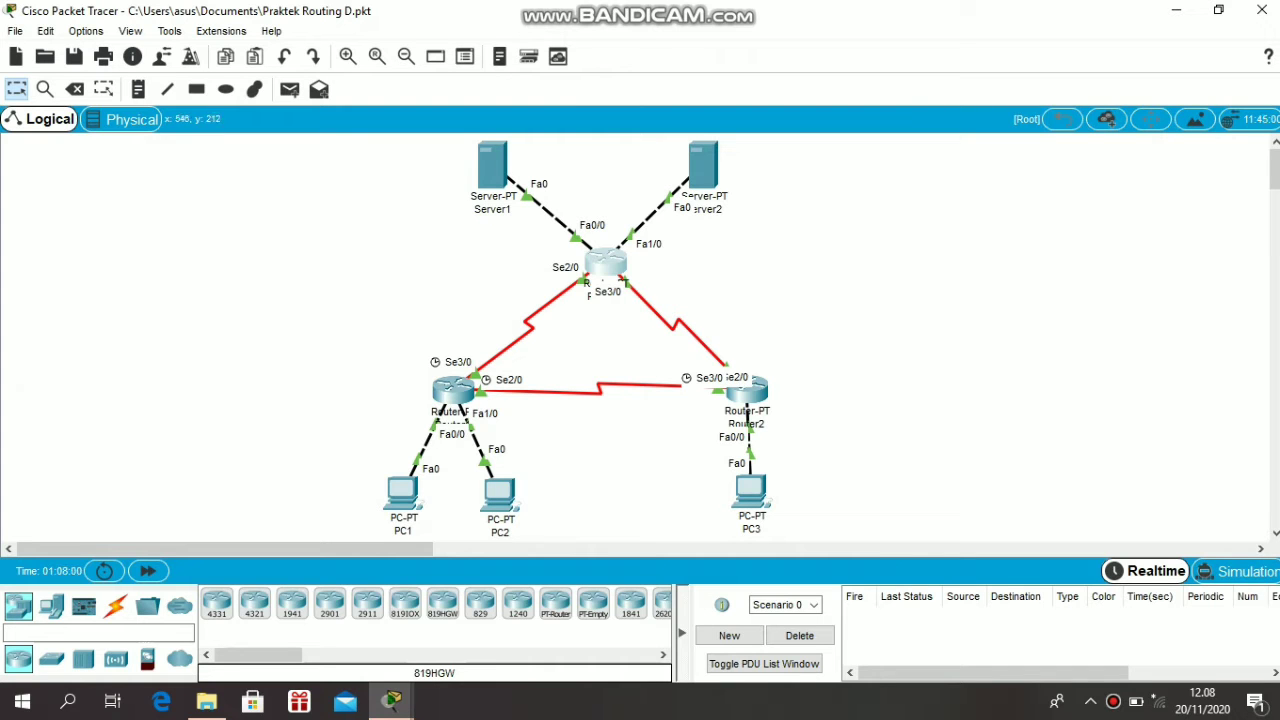
# - Save Router1's running configuration to NVRAM from its global settings, and close its window
pyautogui.click(448, 391)
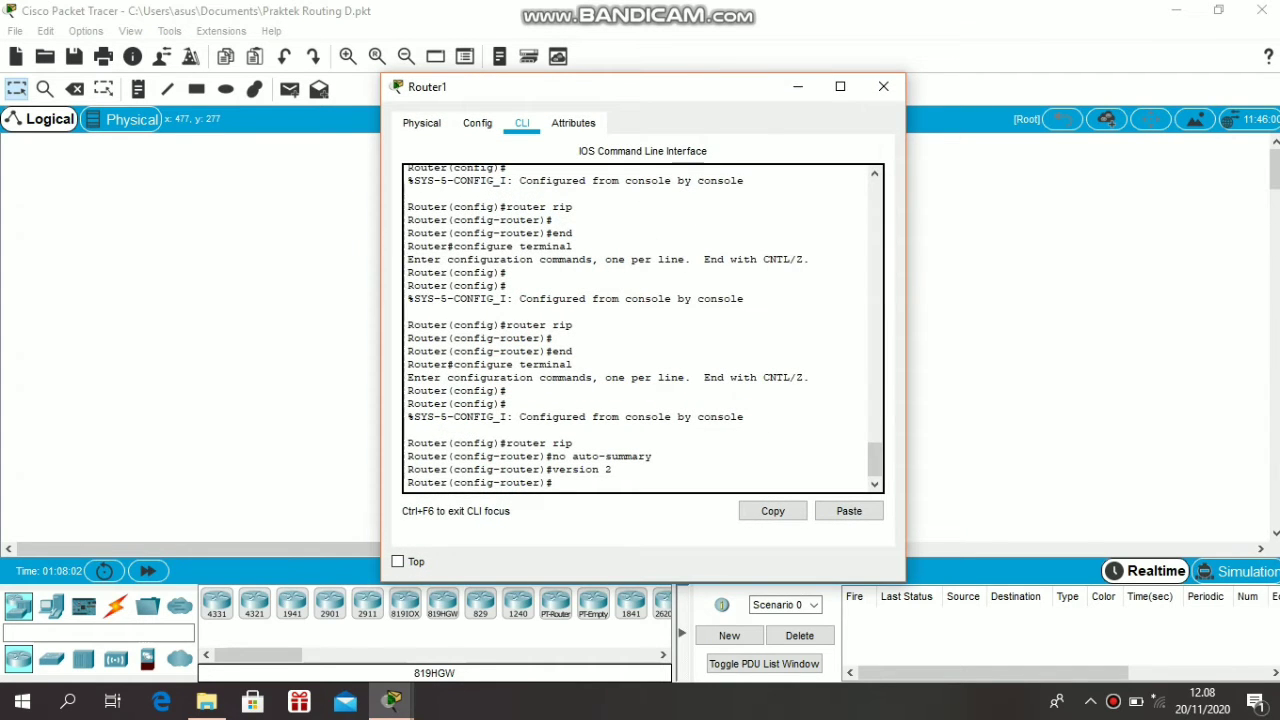
pyautogui.click(477, 122)
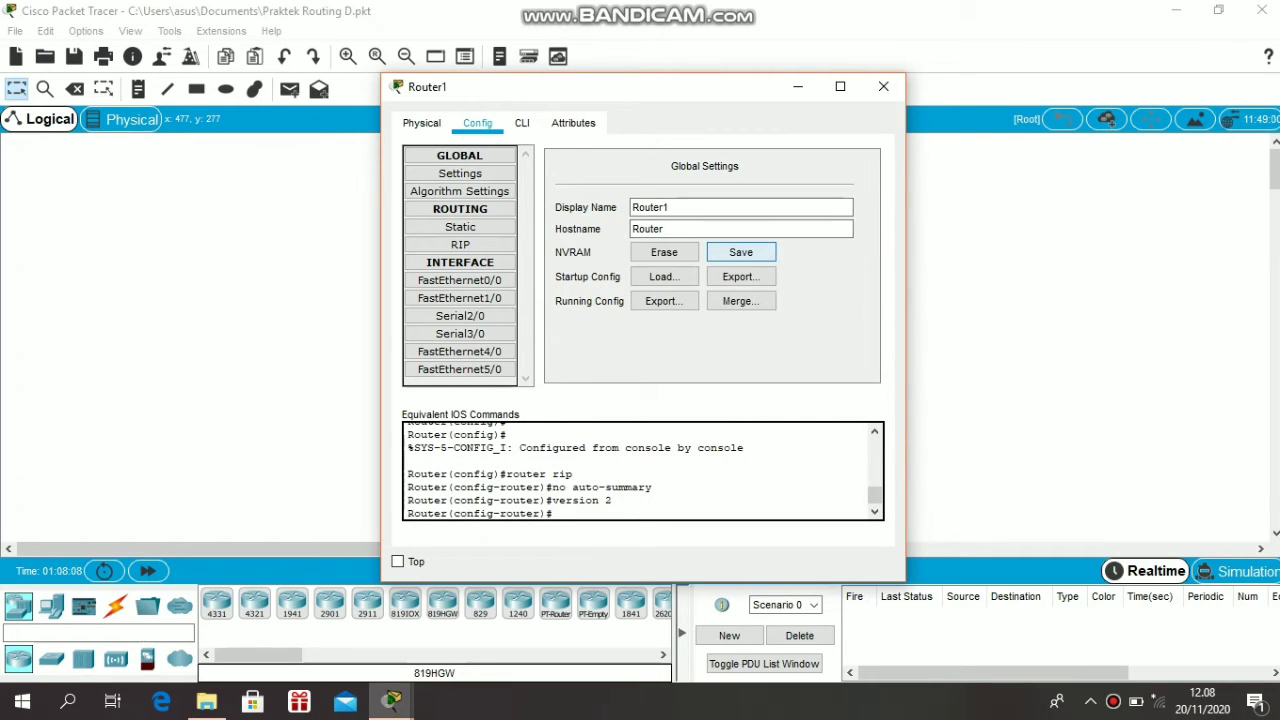
pyautogui.click(740, 252)
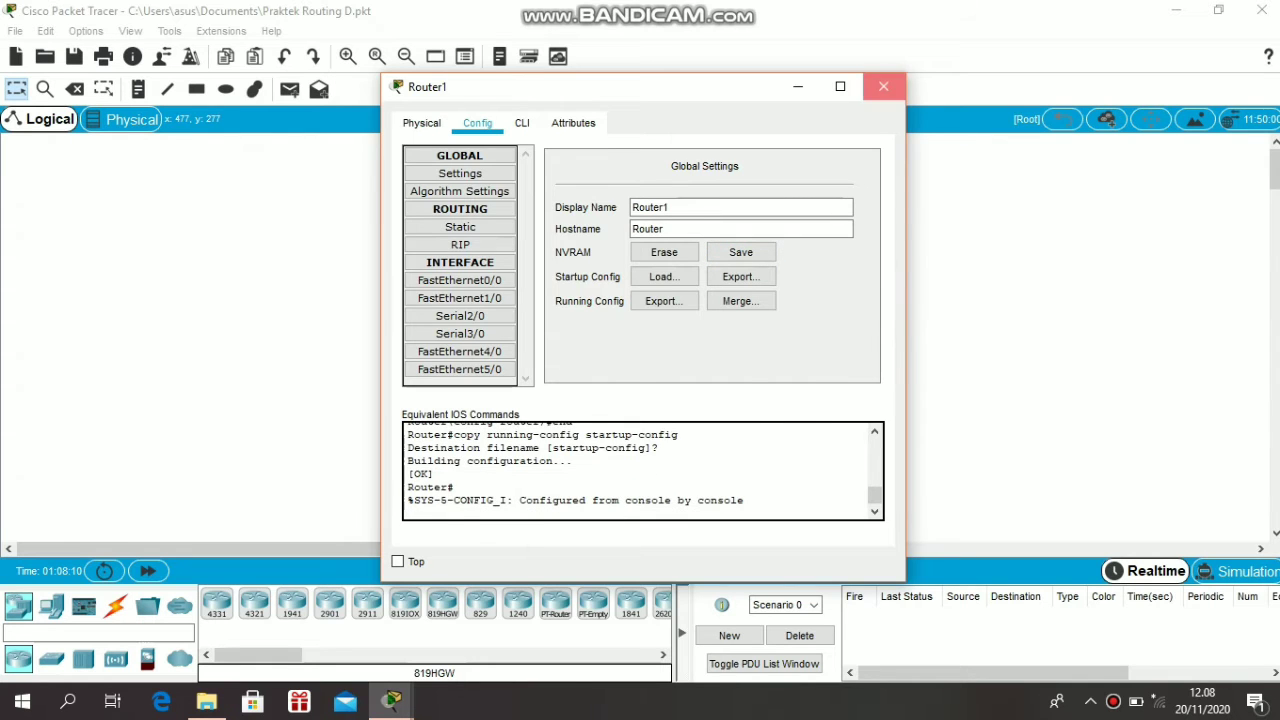
pyautogui.click(883, 86)
# - Save Router2's running configuration to NVRAM from its global settings, and close its window
pyautogui.click(746, 390)
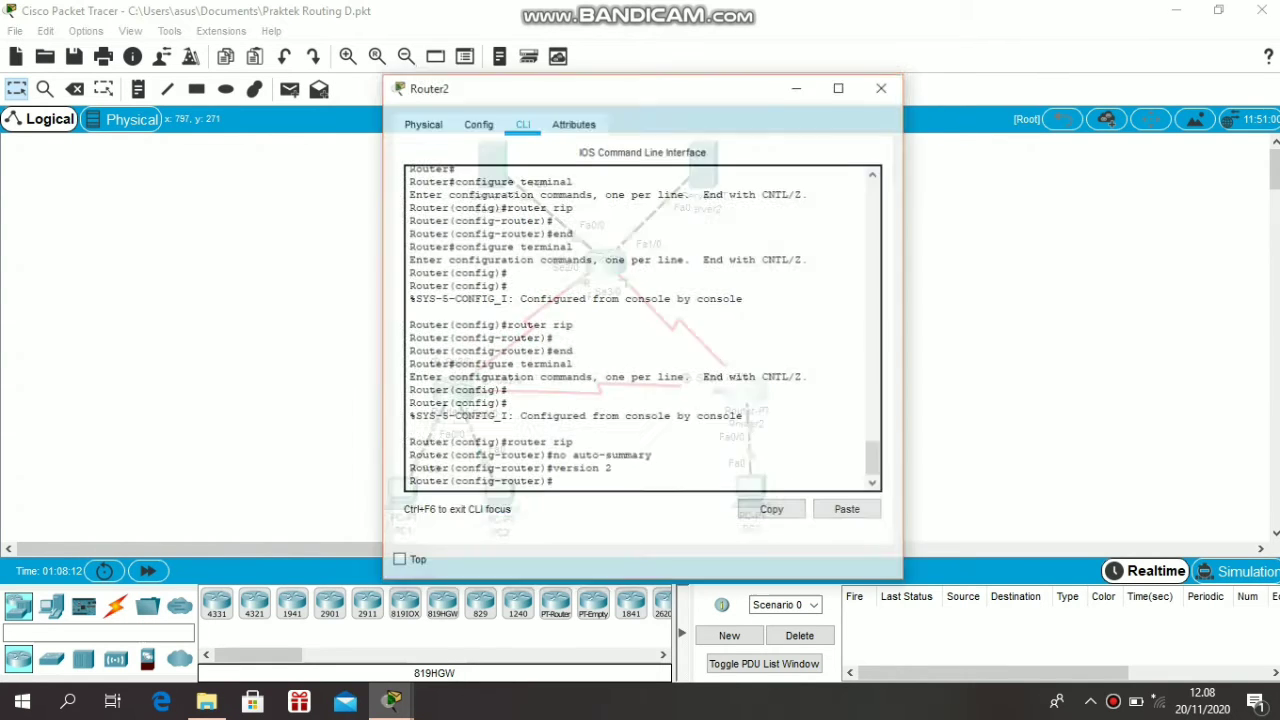
pyautogui.click(477, 123)
pyautogui.click(460, 174)
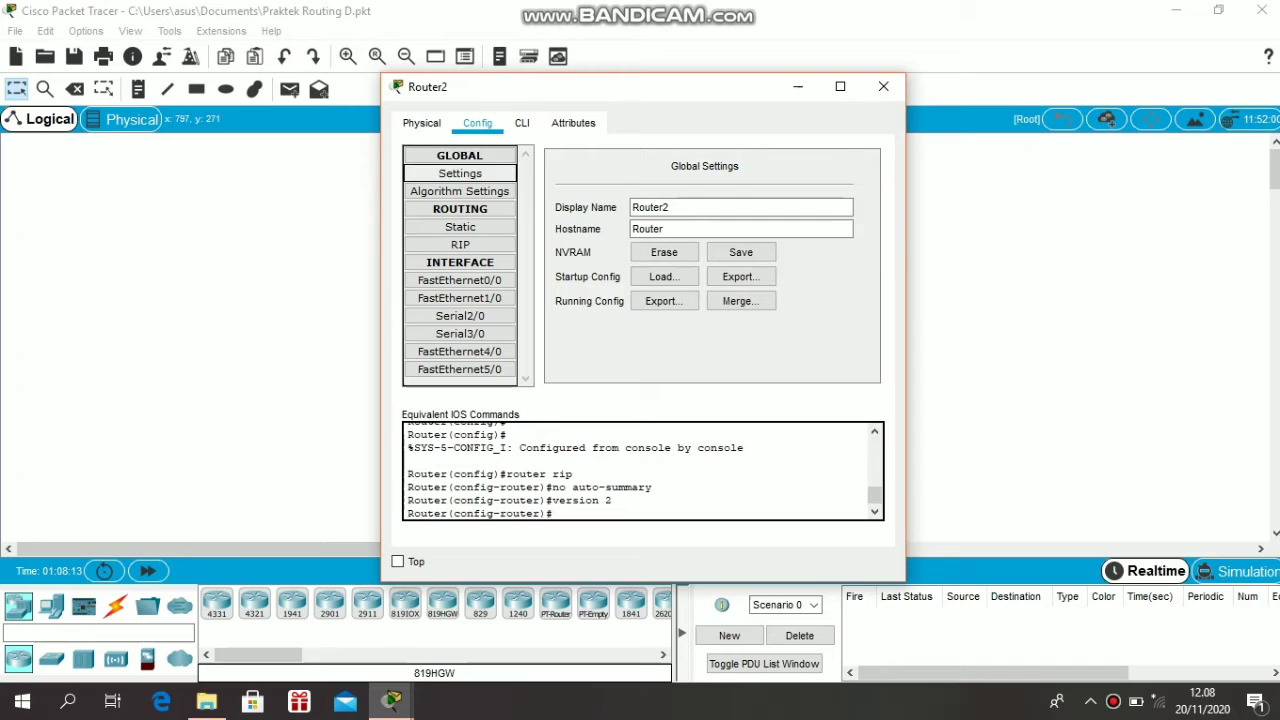
pyautogui.click(740, 252)
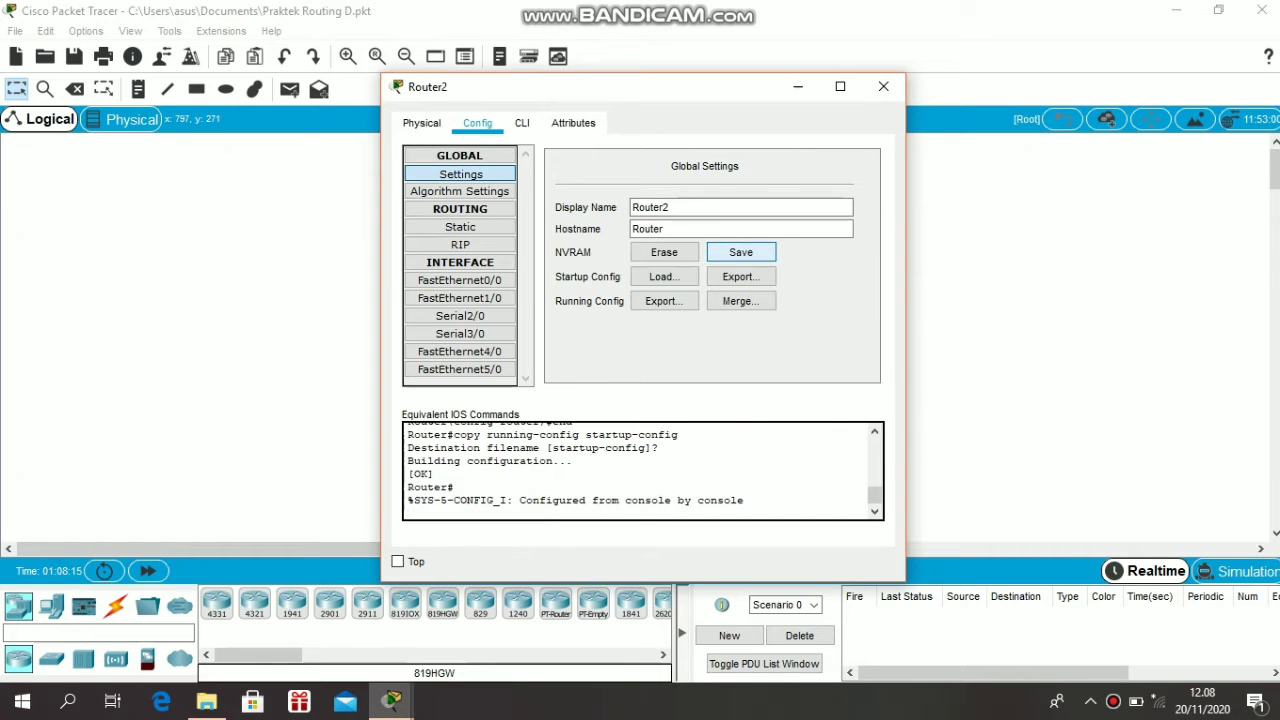
pyautogui.click(883, 86)
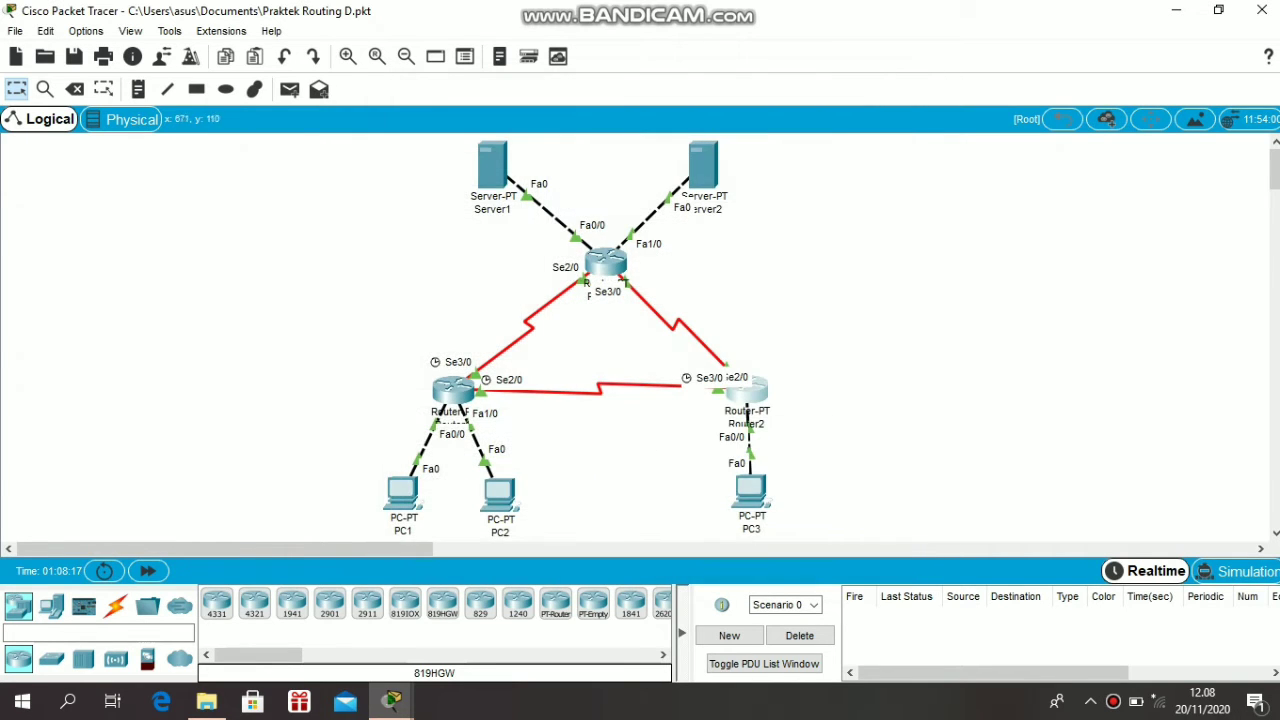
# - Save Router3's running configuration to NVRAM from its global settings, and close its window
pyautogui.click(605, 262)
pyautogui.click(477, 122)
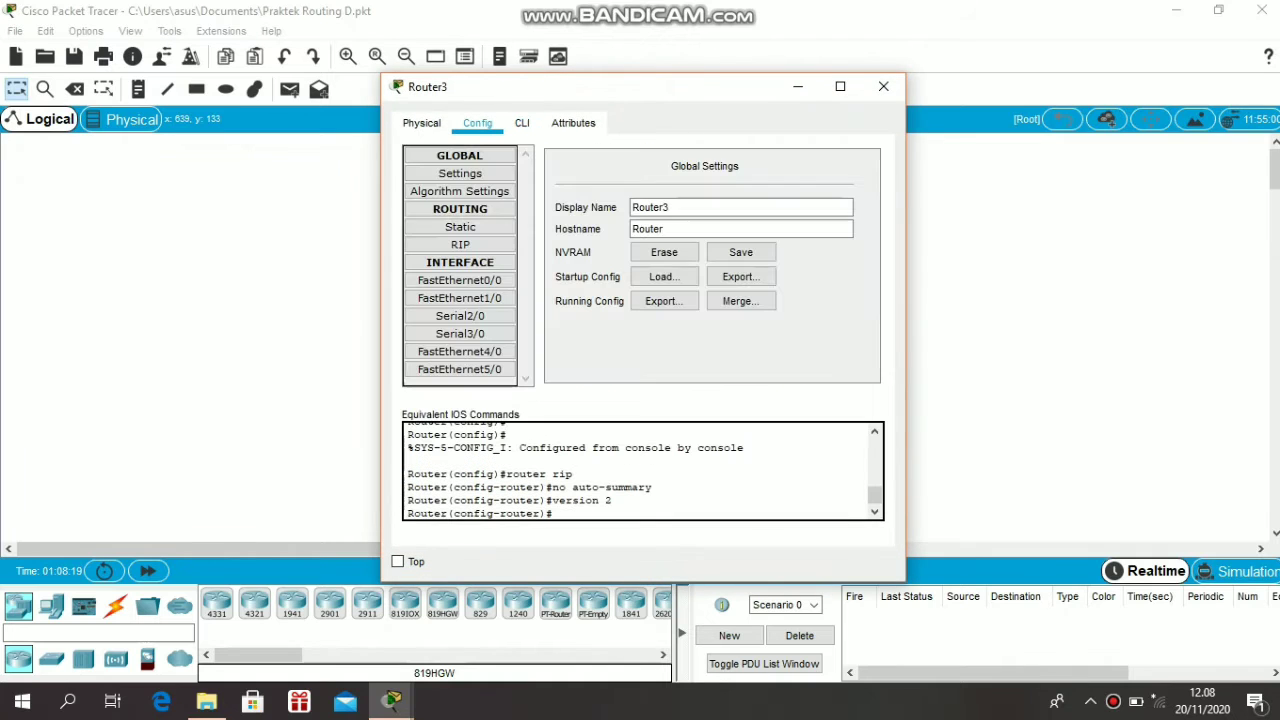
pyautogui.click(460, 174)
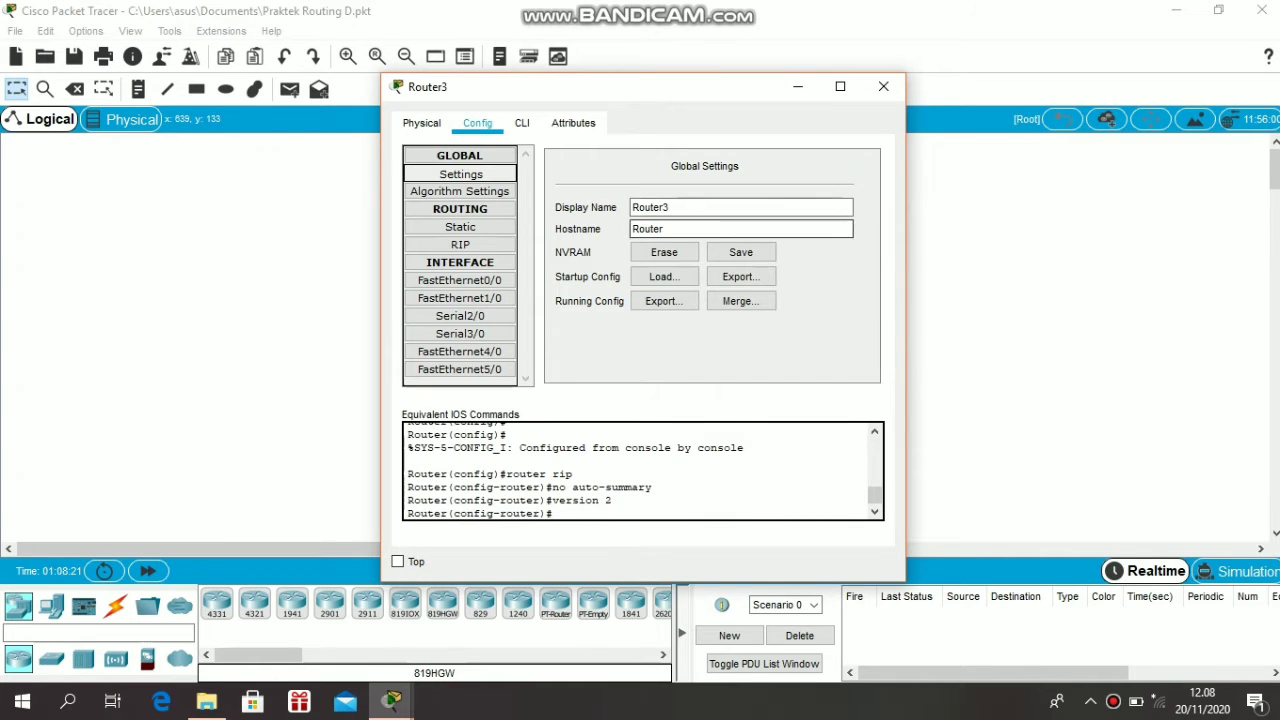
pyautogui.click(740, 252)
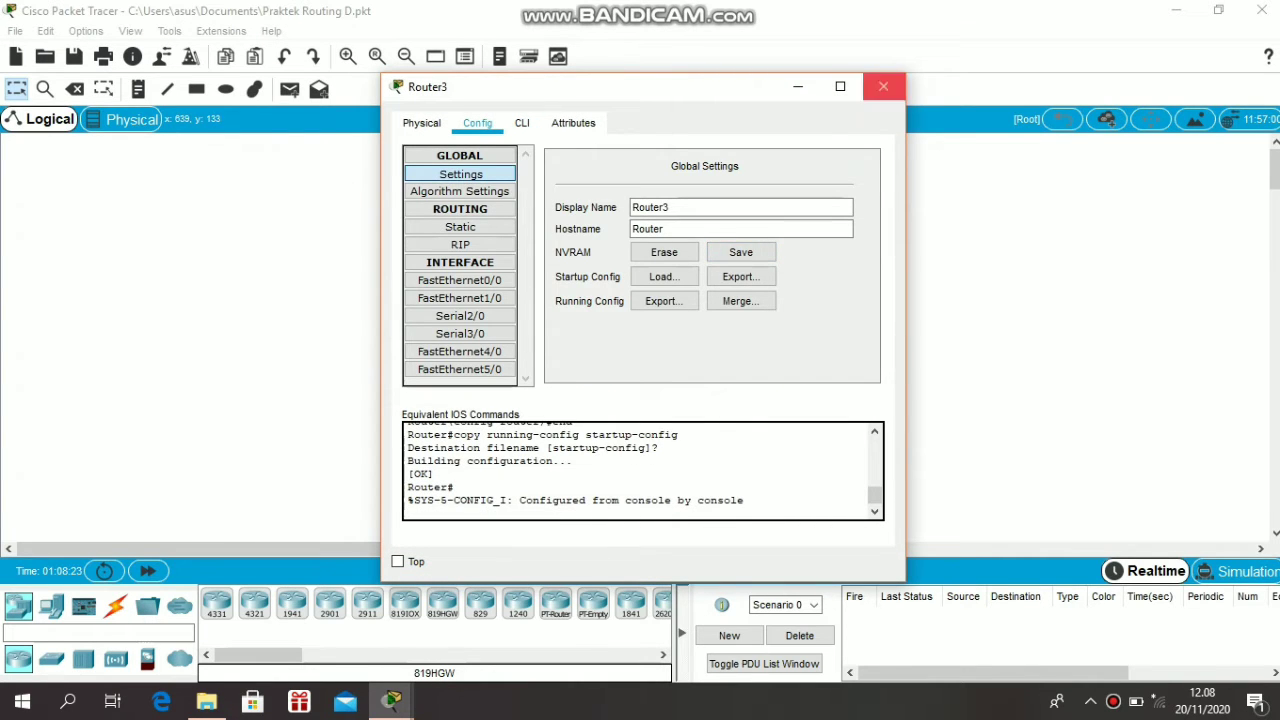
pyautogui.click(883, 86)
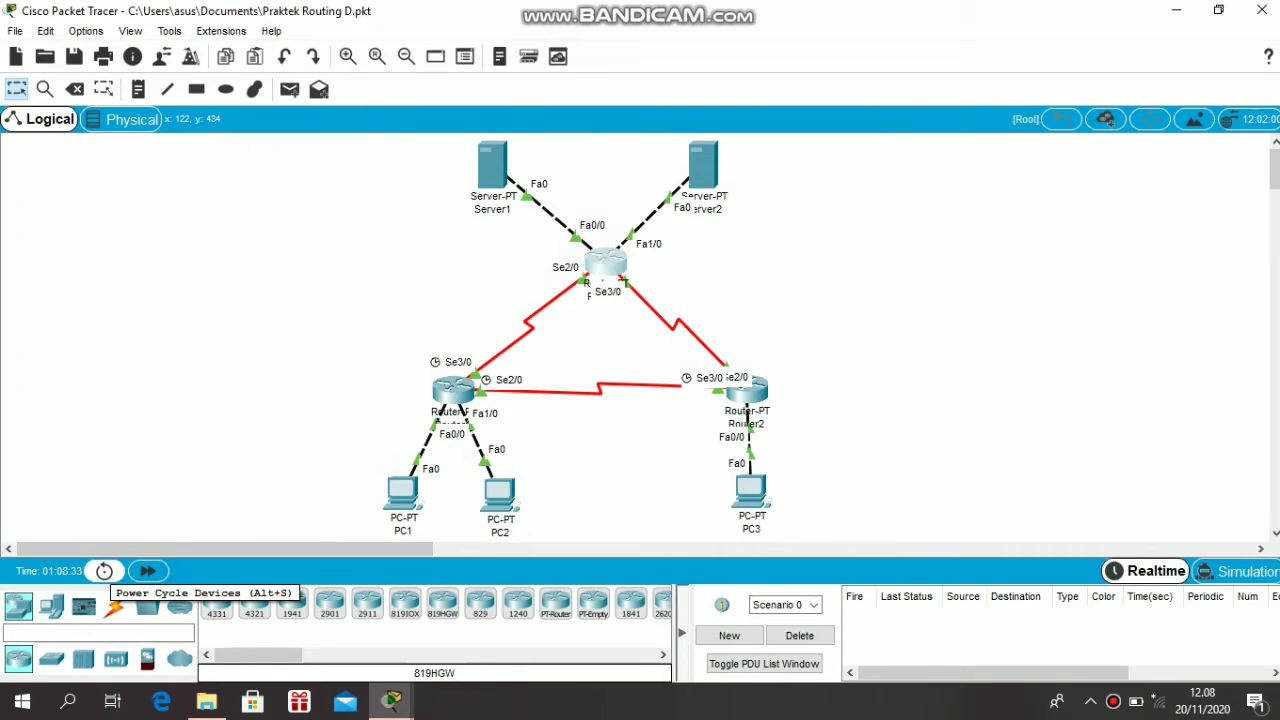
# - Power cycle all devices in the network and confirm the reset
pyautogui.click(104, 571)
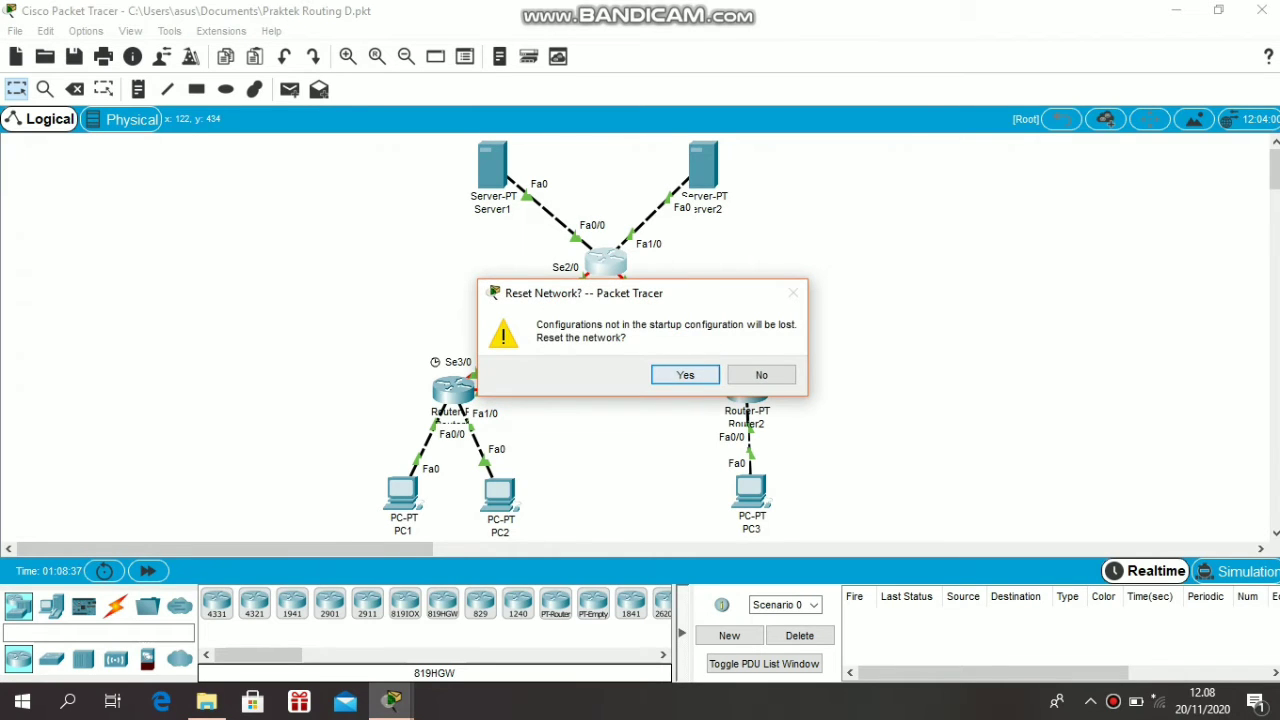
pyautogui.click(685, 375)
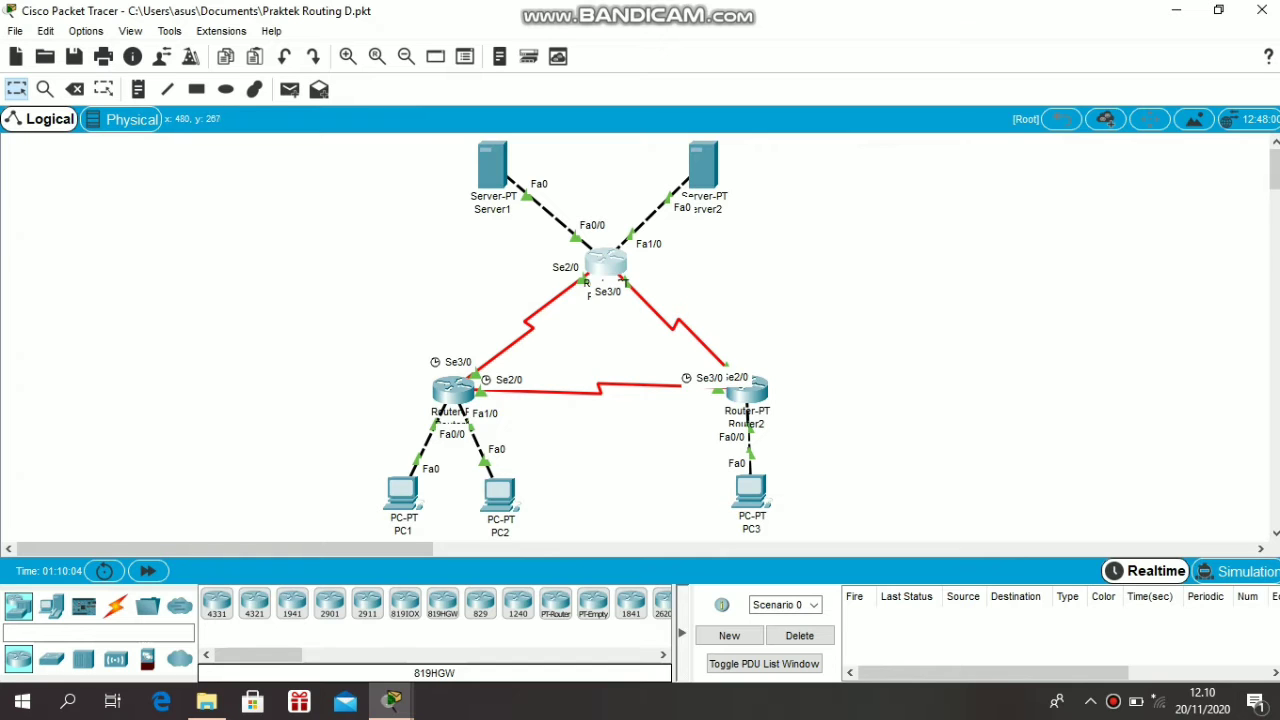
# - Run show ip route on Router1 to examine its routing table, and close its window
pyautogui.click(453, 389)
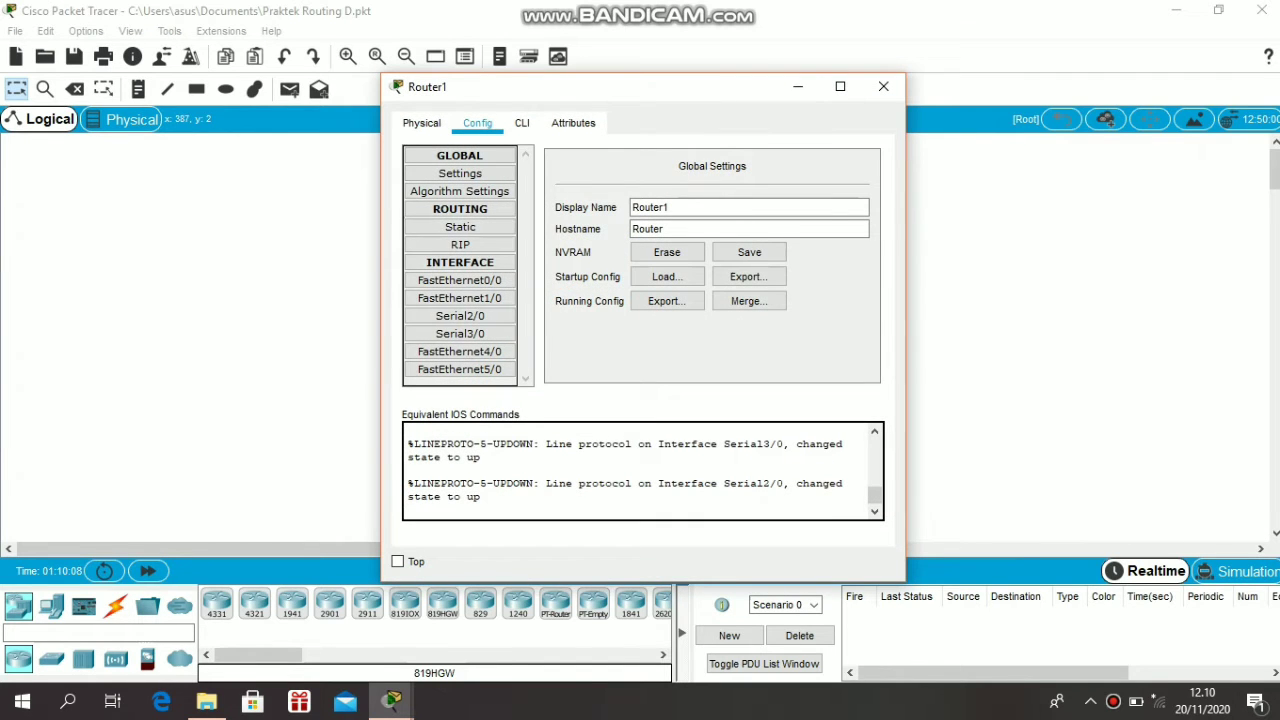
pyautogui.click(522, 122)
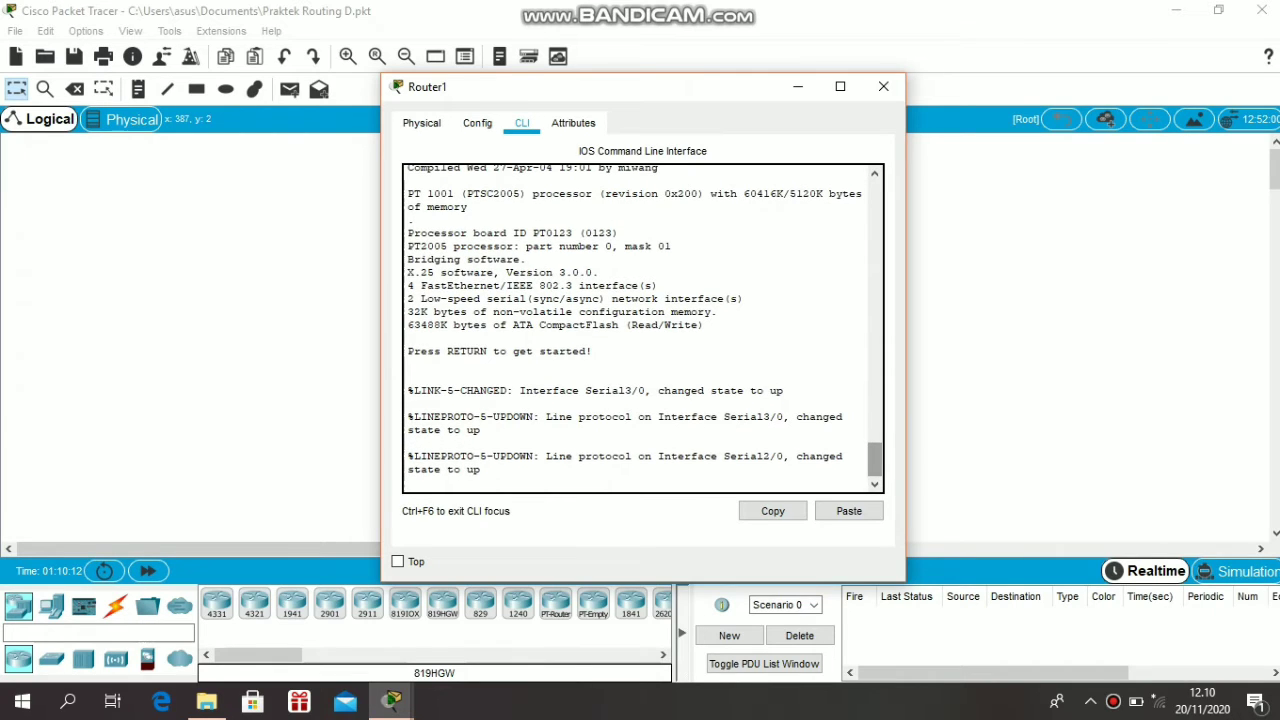
pyautogui.press('Return')
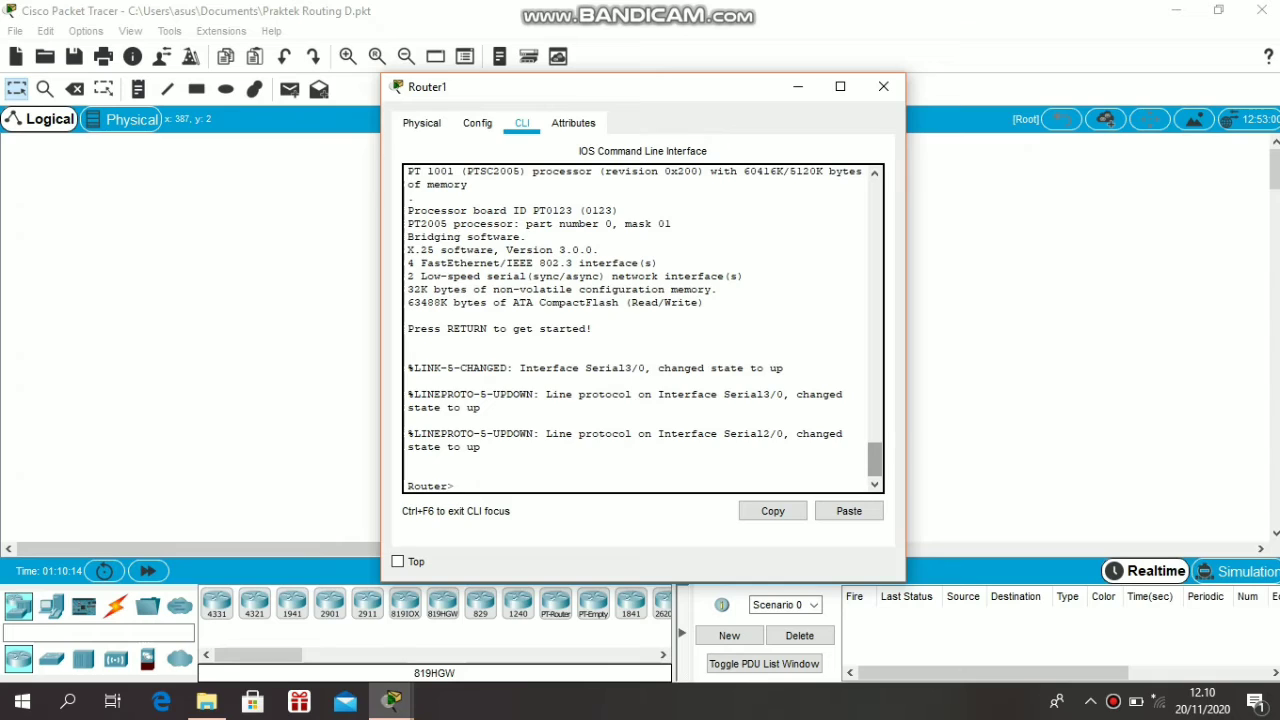
pyautogui.write('show ip route')
pyautogui.press('Return')
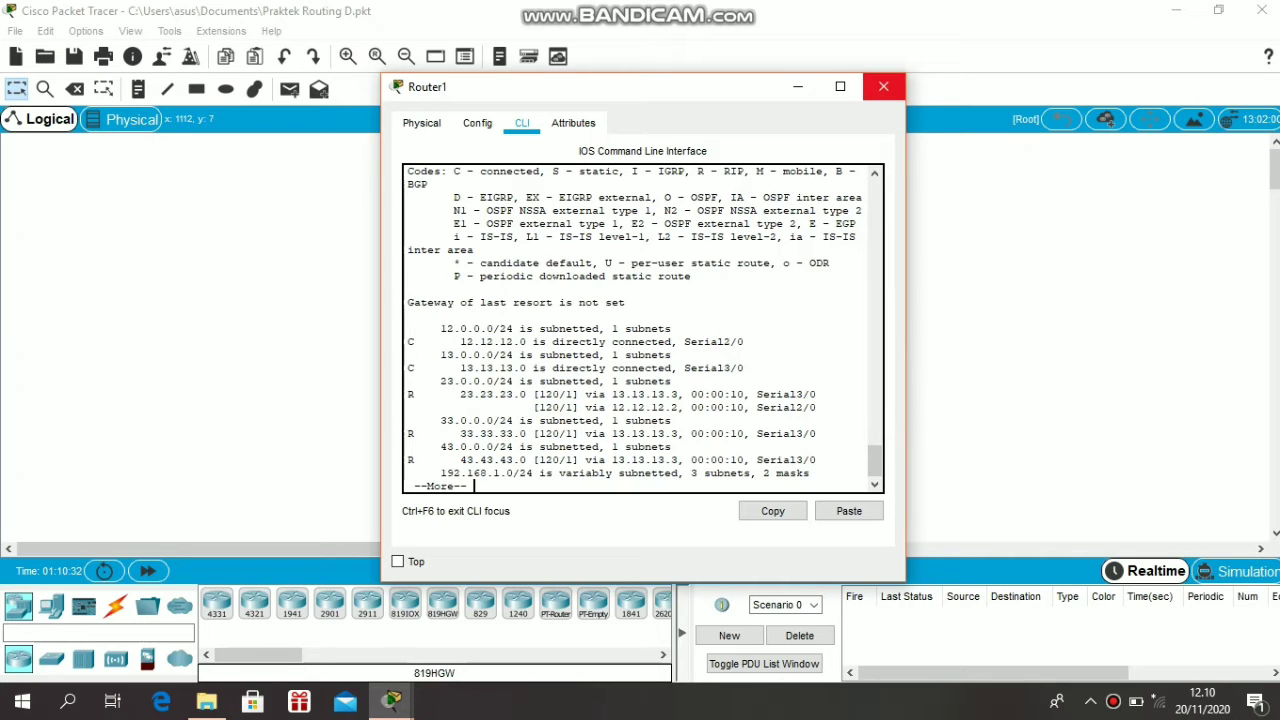
pyautogui.click(883, 86)
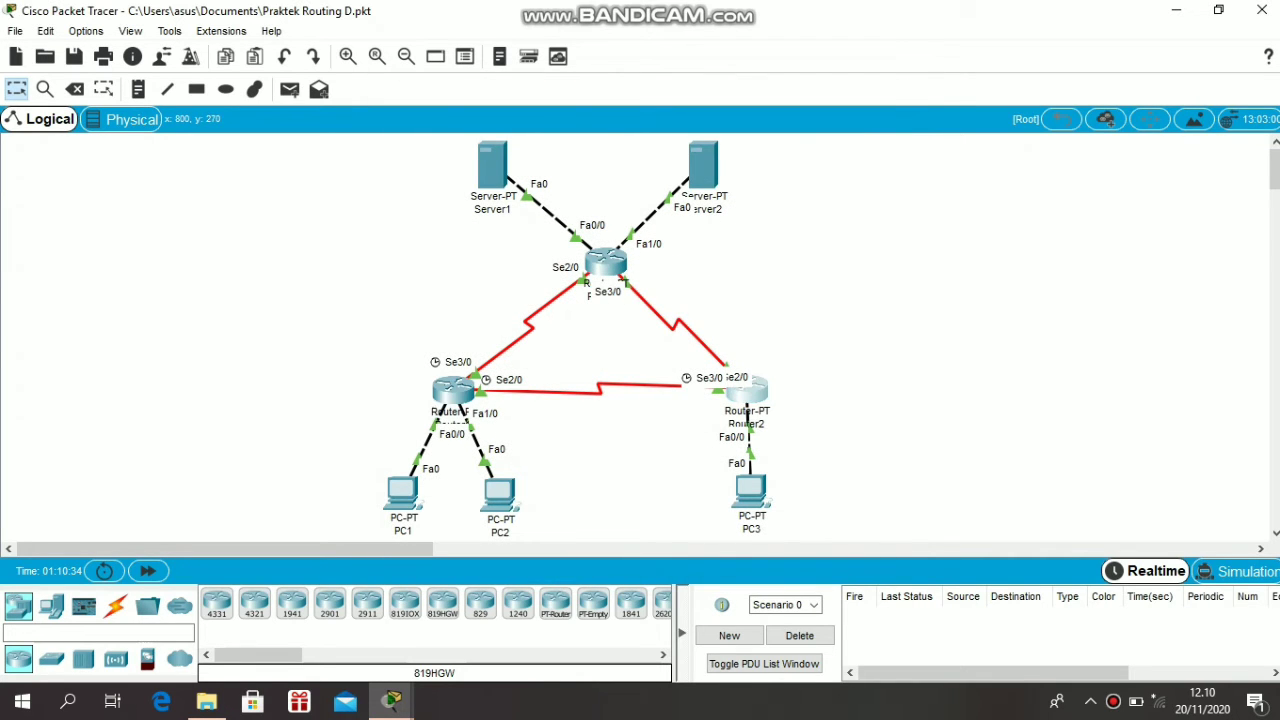
# - Run show ip route on Router2 to examine its routing table, and close its window
pyautogui.click(748, 390)
pyautogui.click(522, 122)
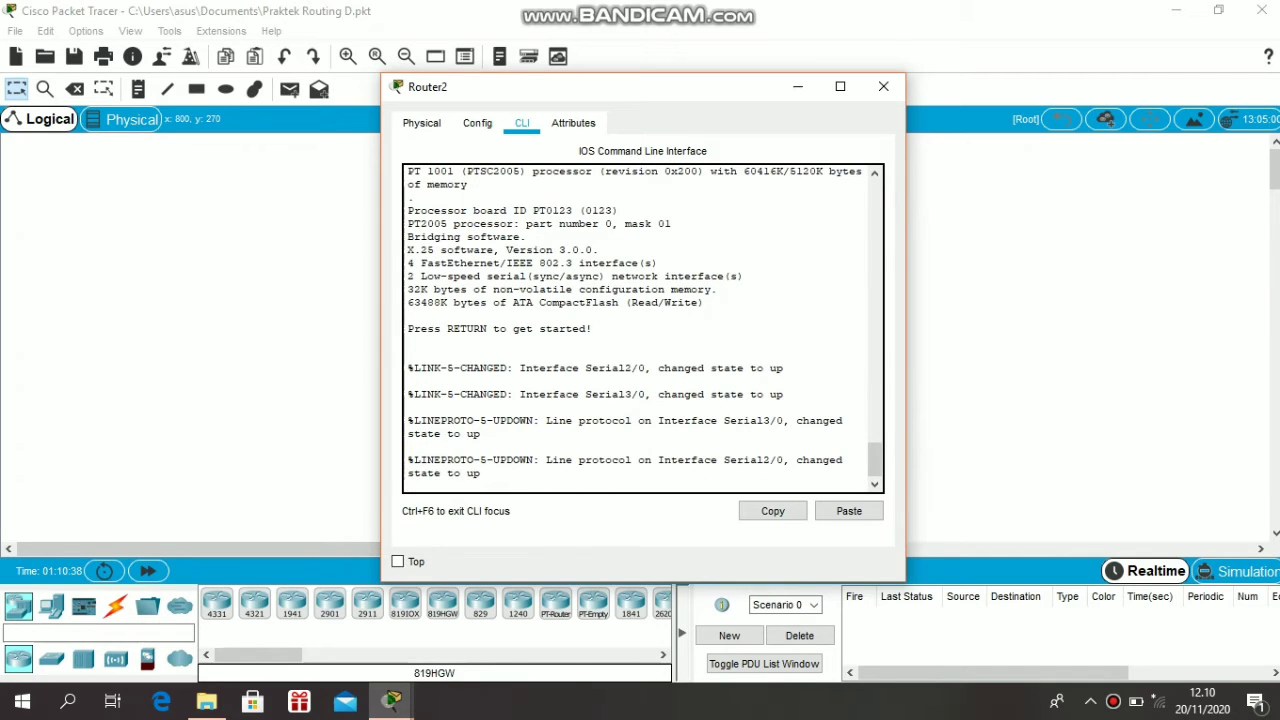
pyautogui.press('Return')
pyautogui.write('sh')
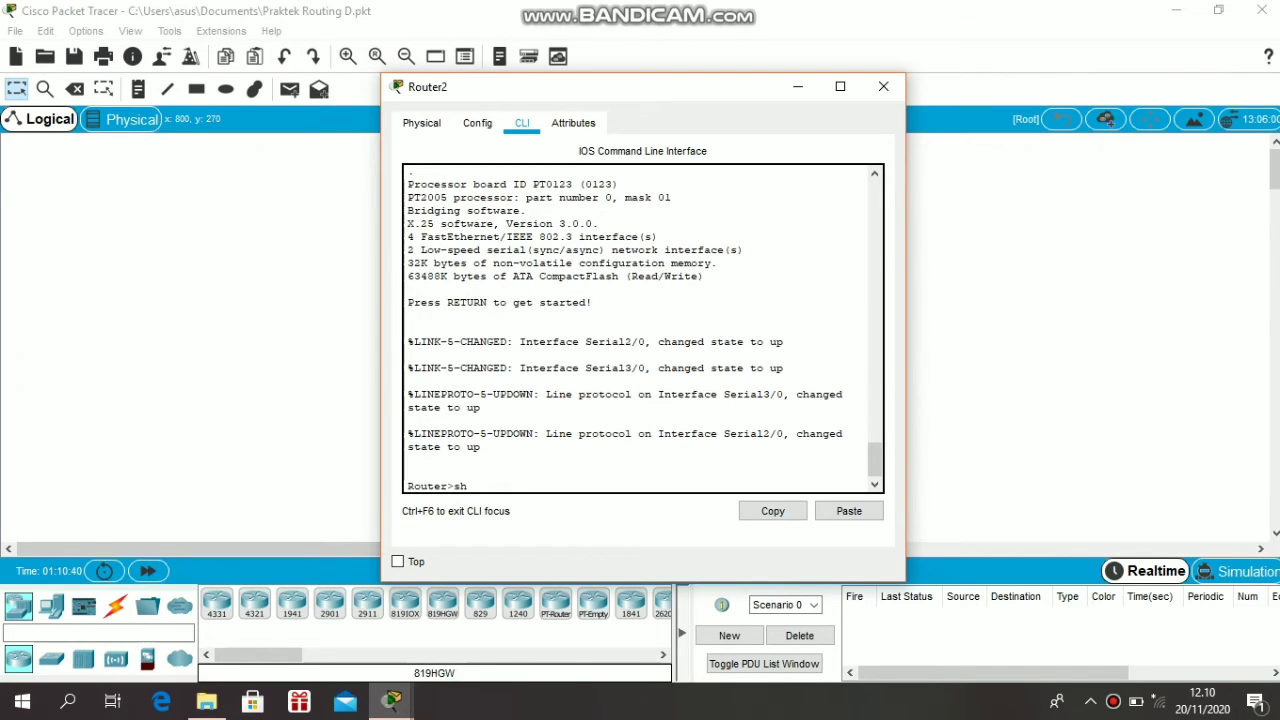
pyautogui.write('ow ip route')
pyautogui.press('Return')
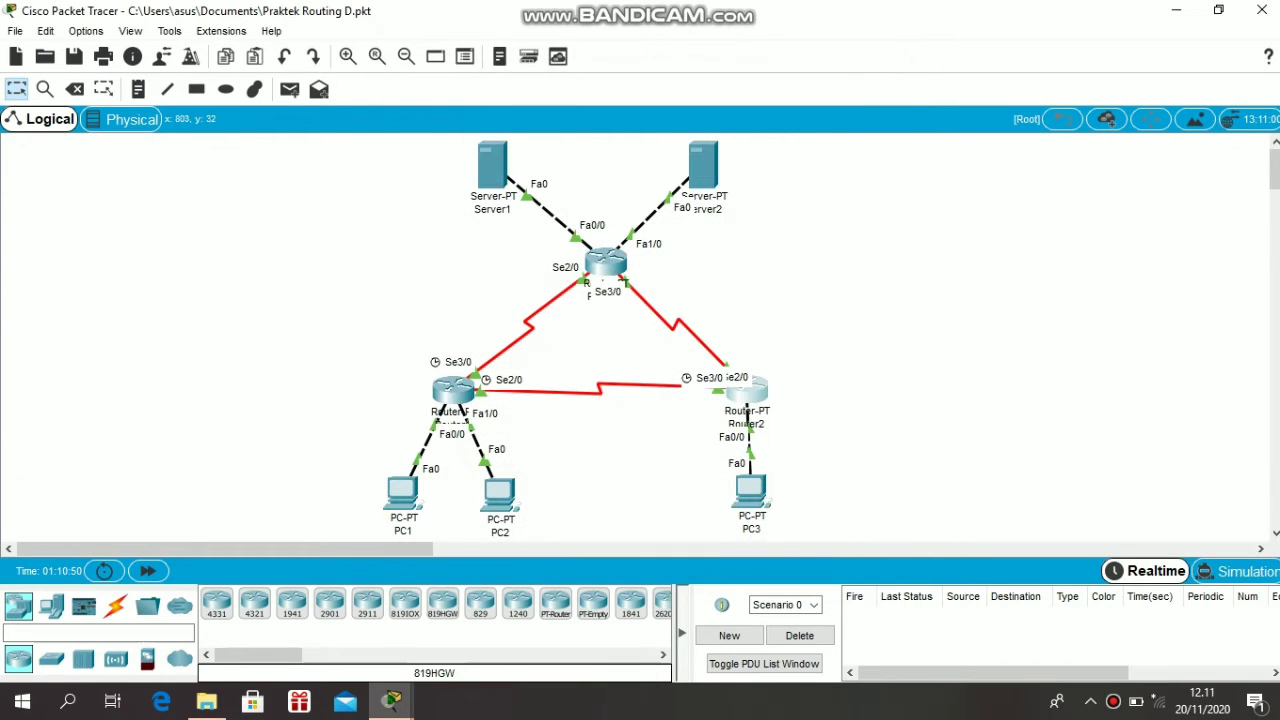
pyautogui.click(883, 86)
# - Run show ip route on Router3 to examine its routing table, and close its window
pyautogui.click(605, 262)
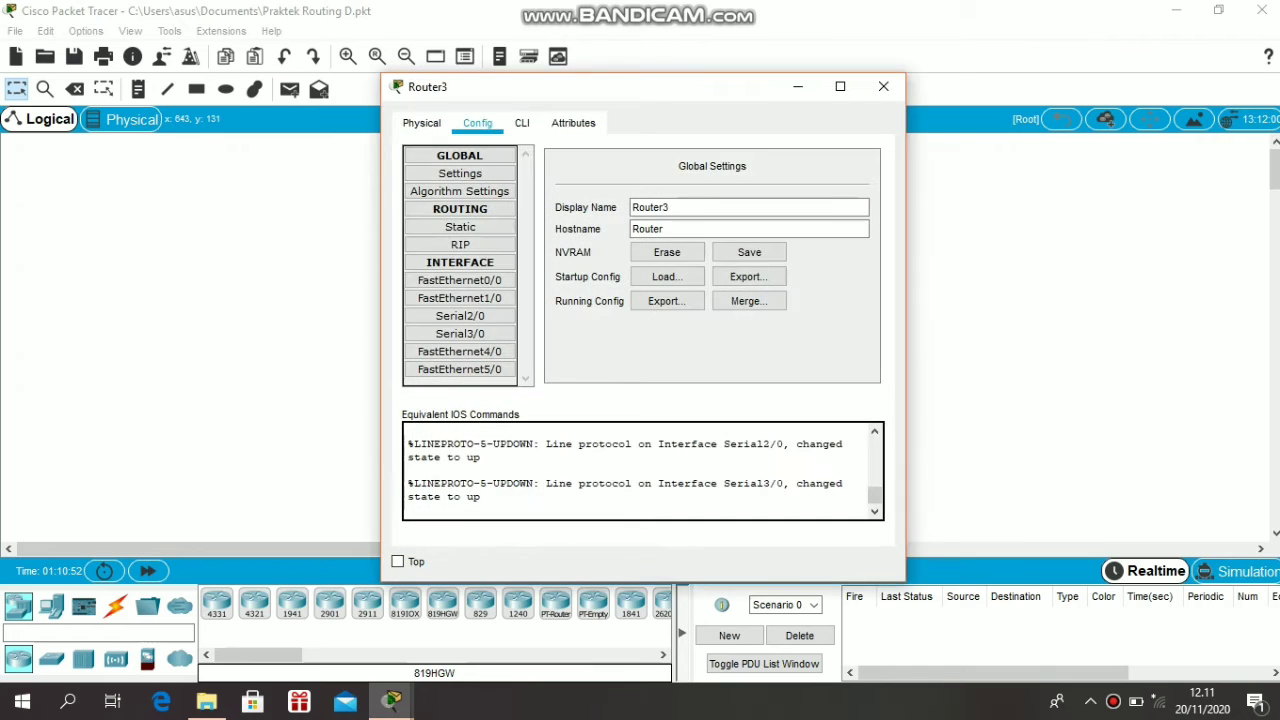
pyautogui.click(522, 122)
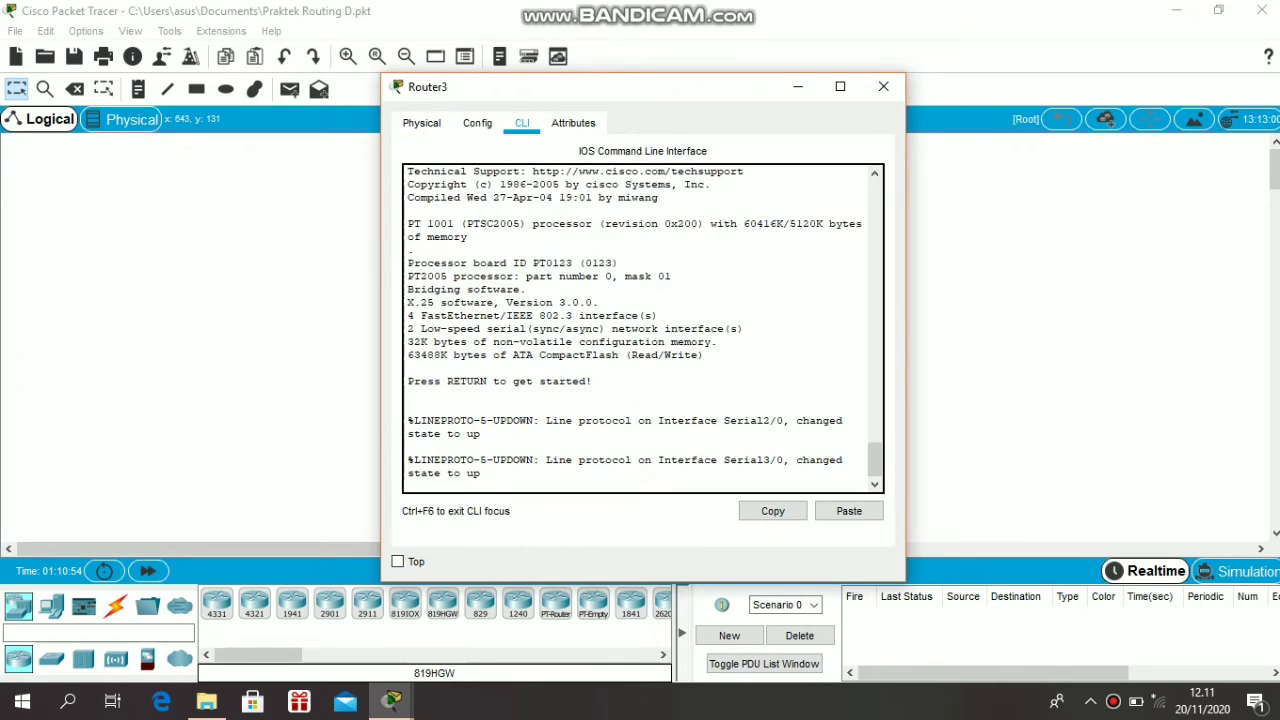
pyautogui.press('Return')
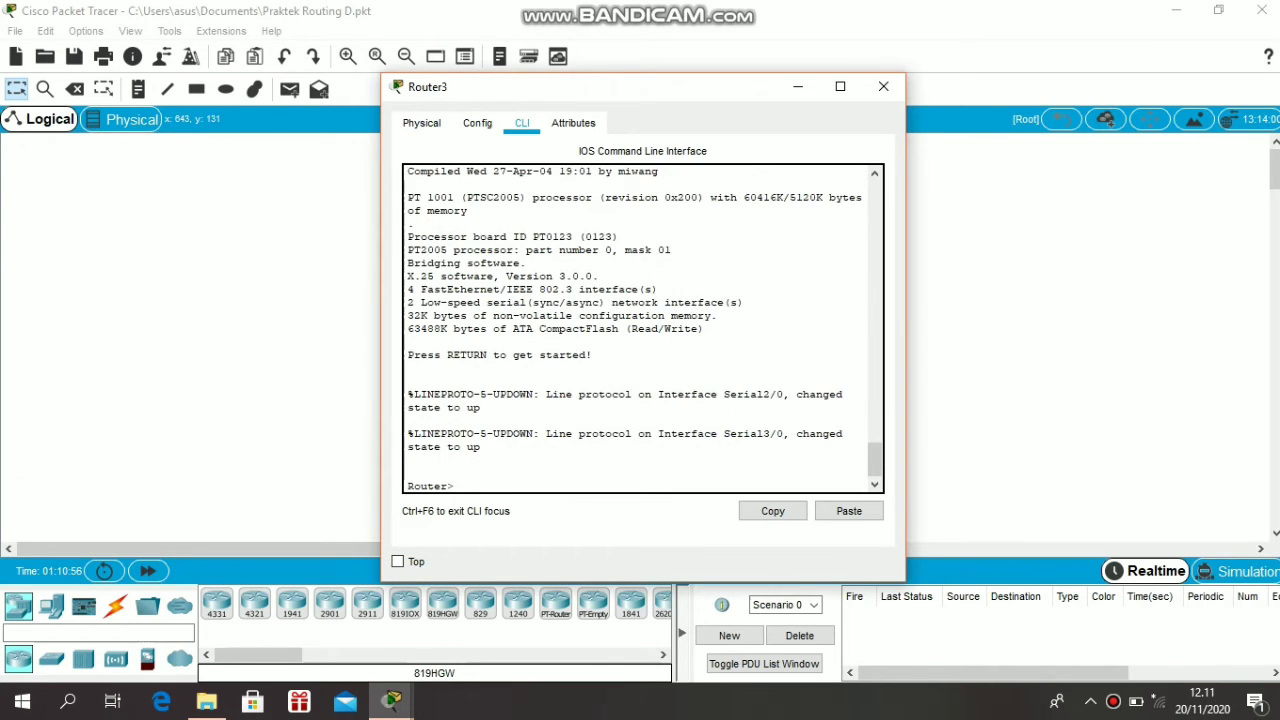
pyautogui.write('show ip route')
pyautogui.press('Return')
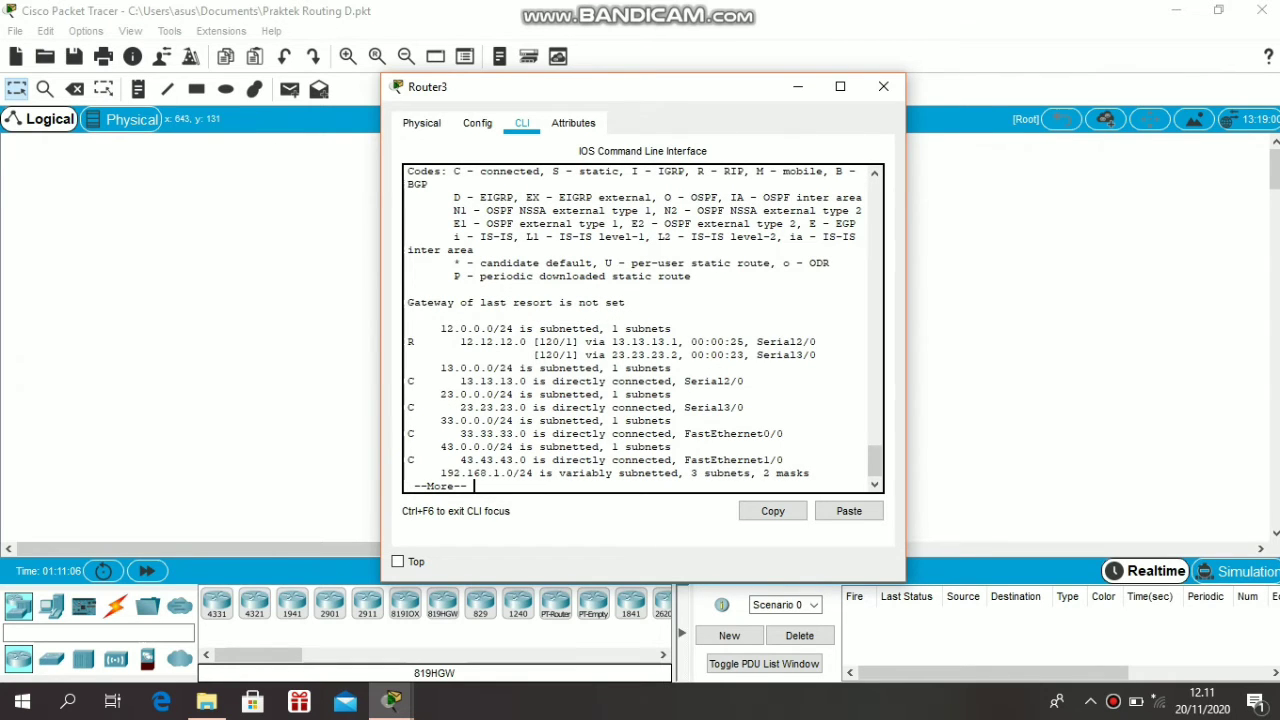
pyautogui.click(883, 86)
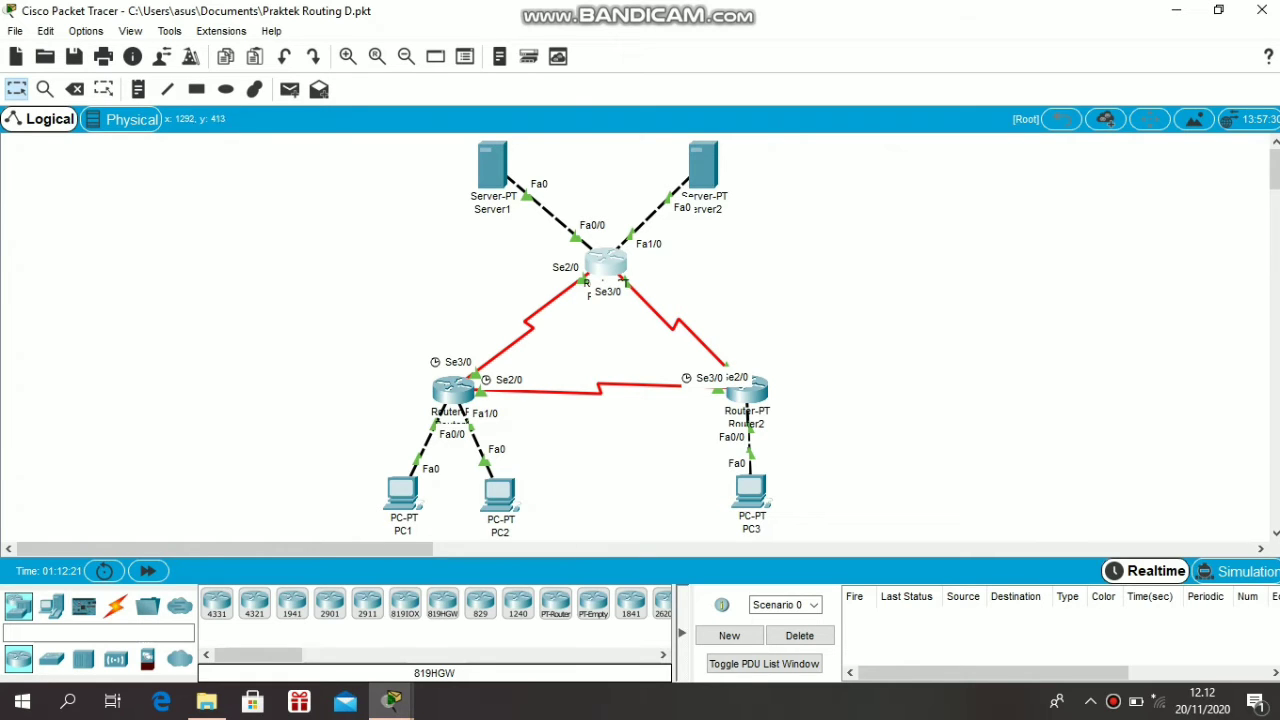
# - Switch the network to Simulation mode and check the IPv4 event list filters
pyautogui.click(1235, 571)
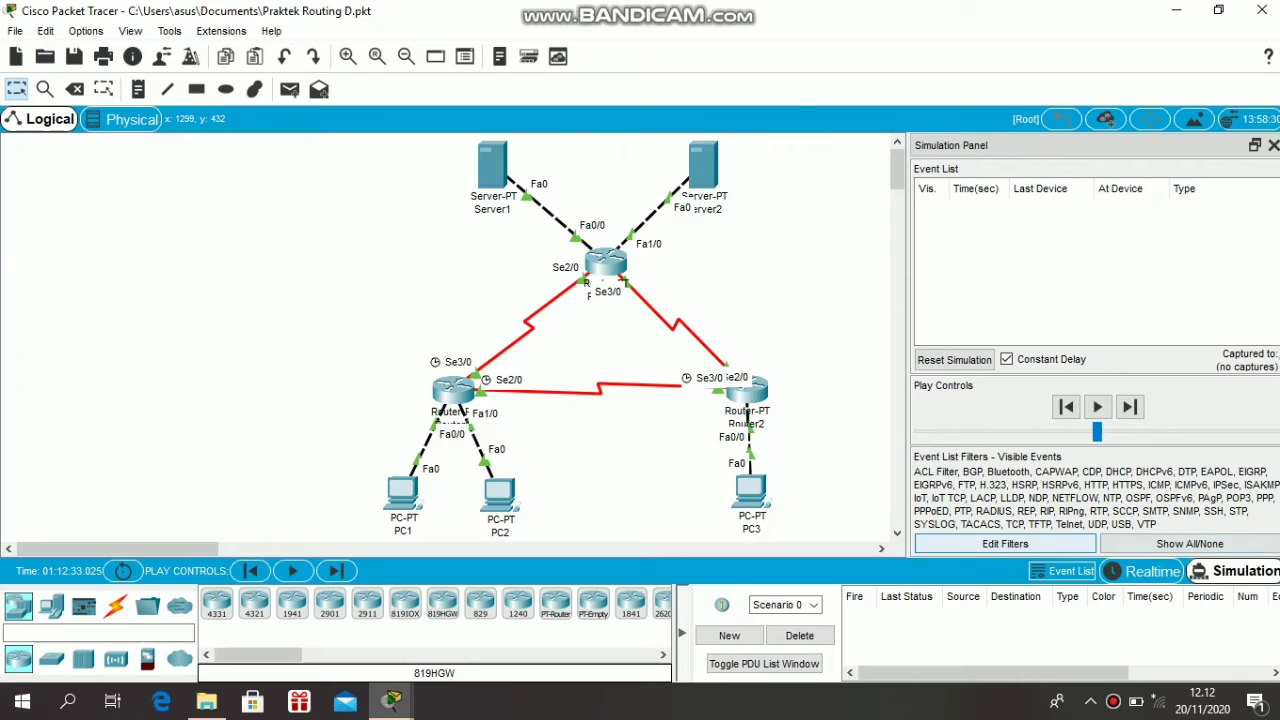
pyautogui.click(1005, 543)
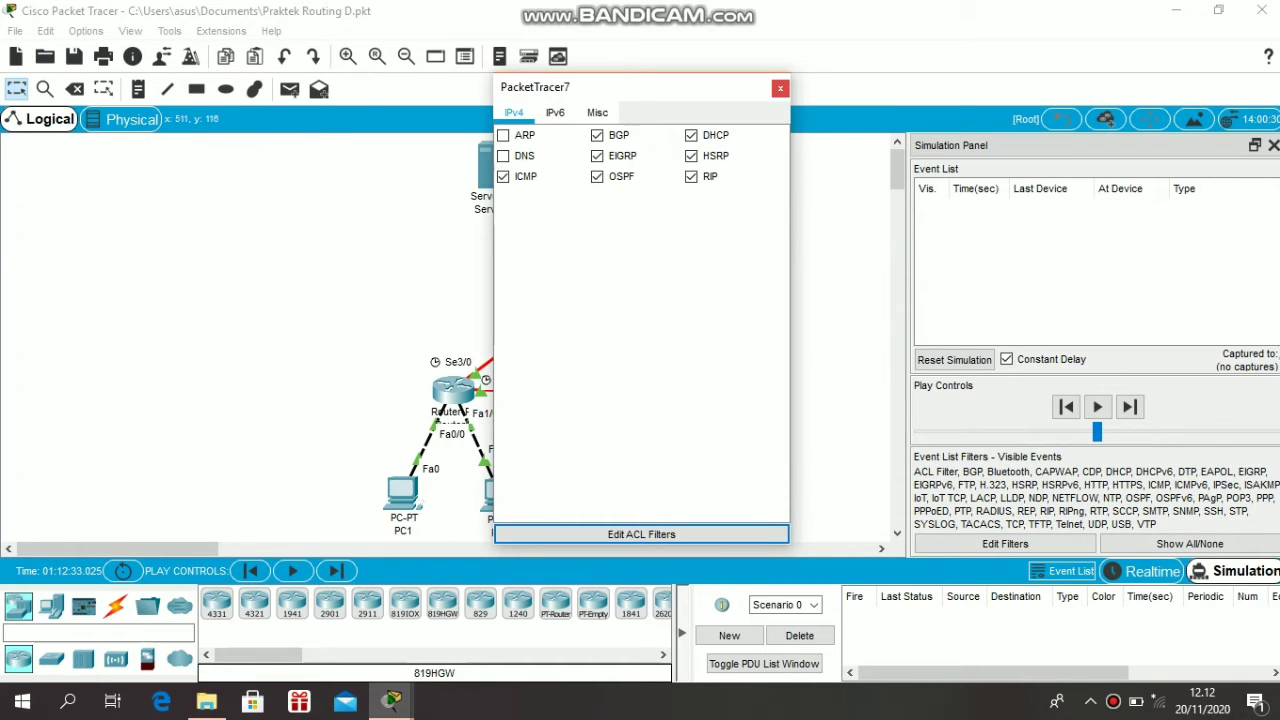
pyautogui.click(780, 88)
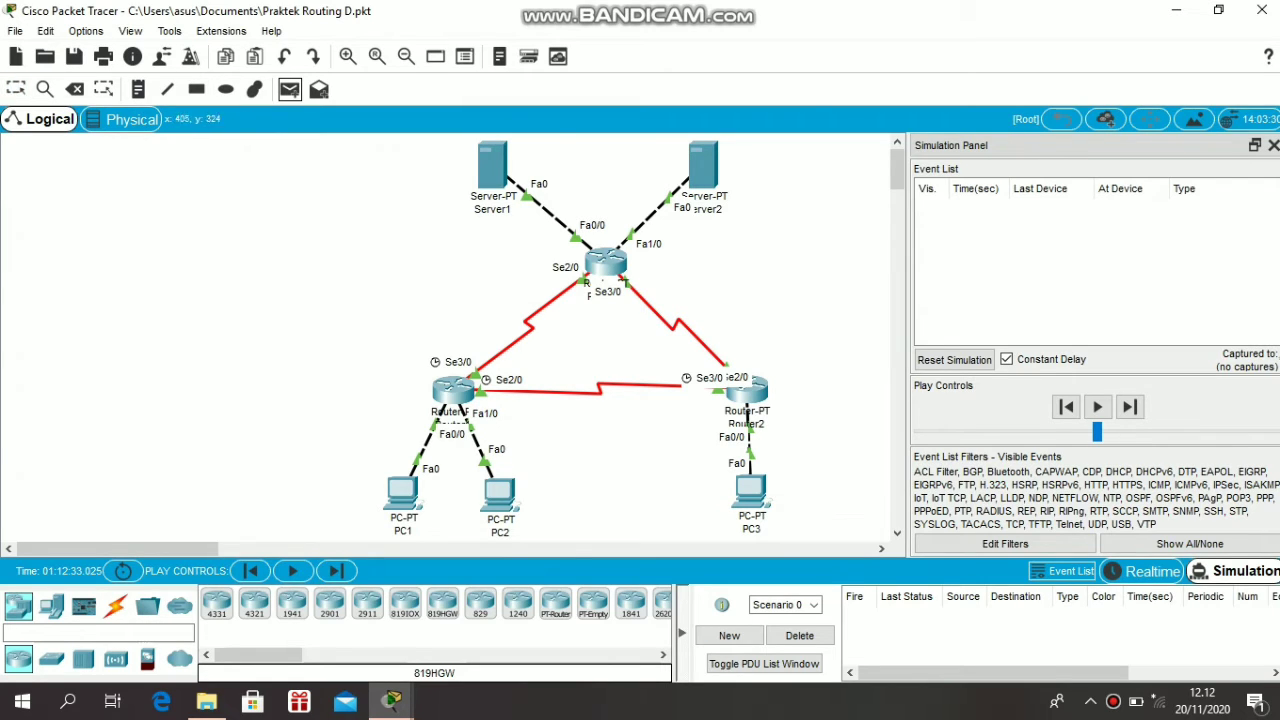
# - Add a simple PDU with PC1 as the source and PC2 as the destination
pyautogui.click(402, 490)
pyautogui.click(499, 492)
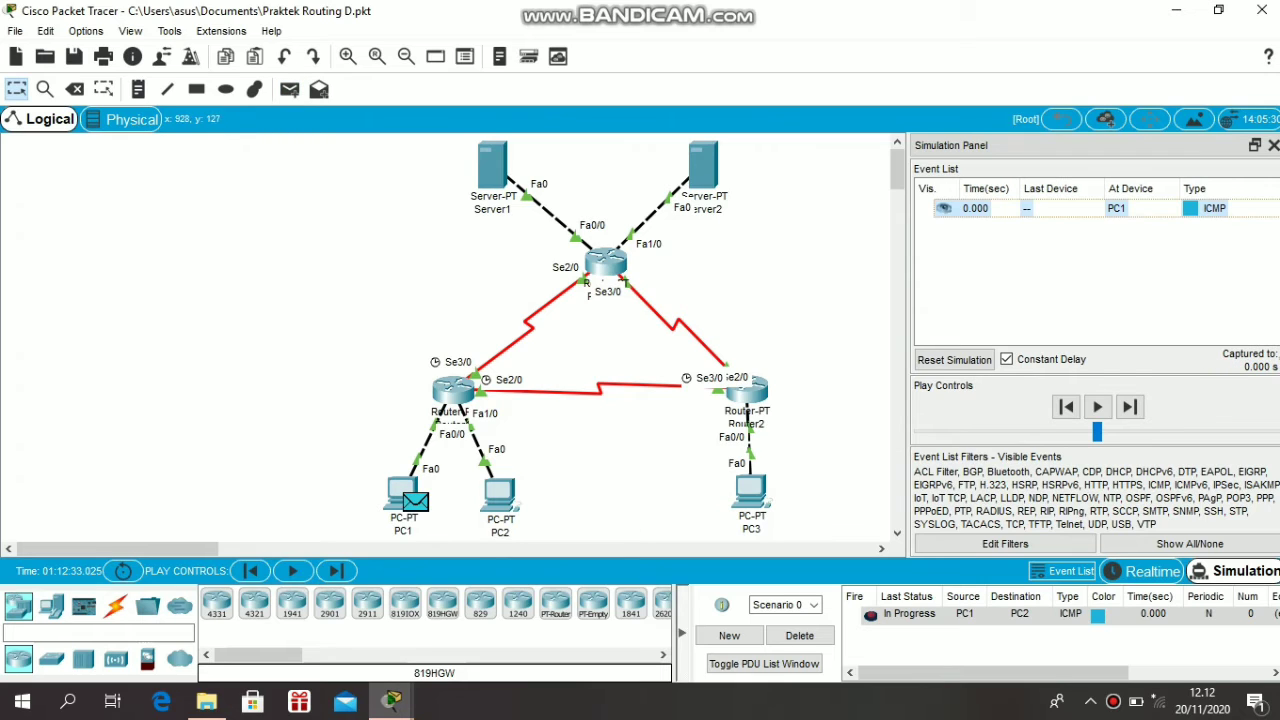
# - Try to carry the PC1-to-PC2 PDU through the simulation one event at a time
pyautogui.click(1129, 406)
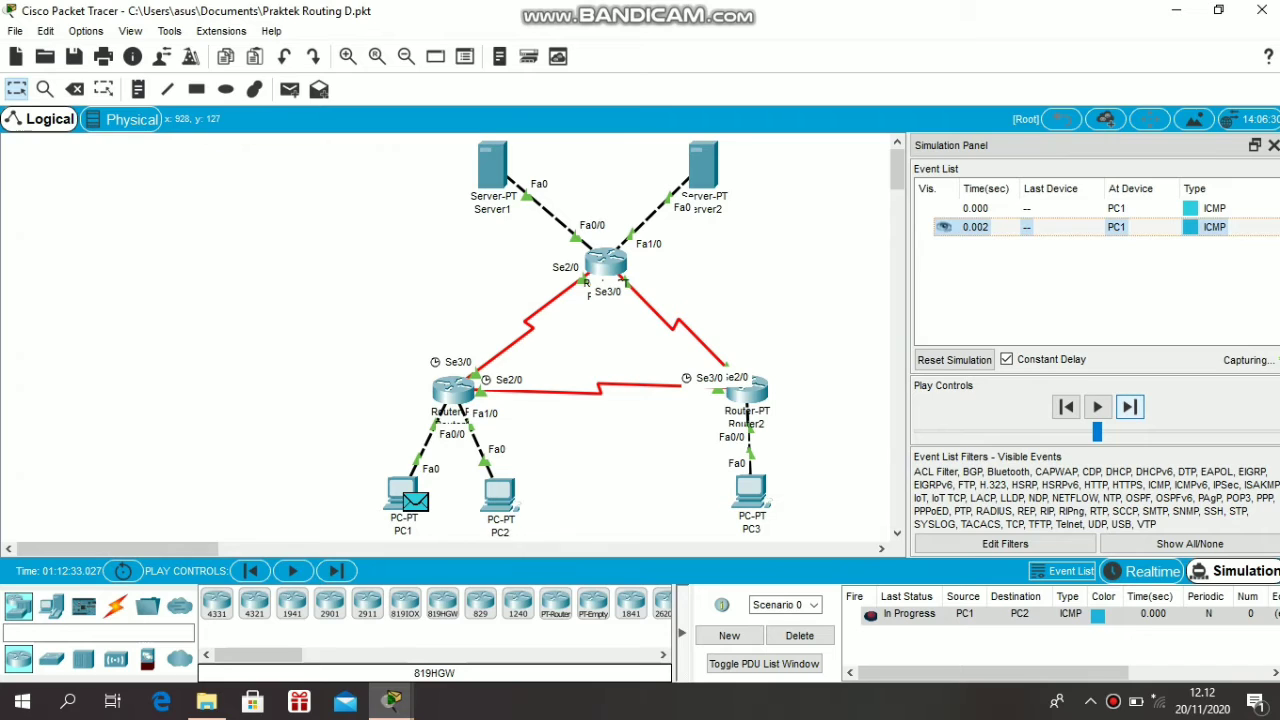
pyautogui.click(1129, 406)
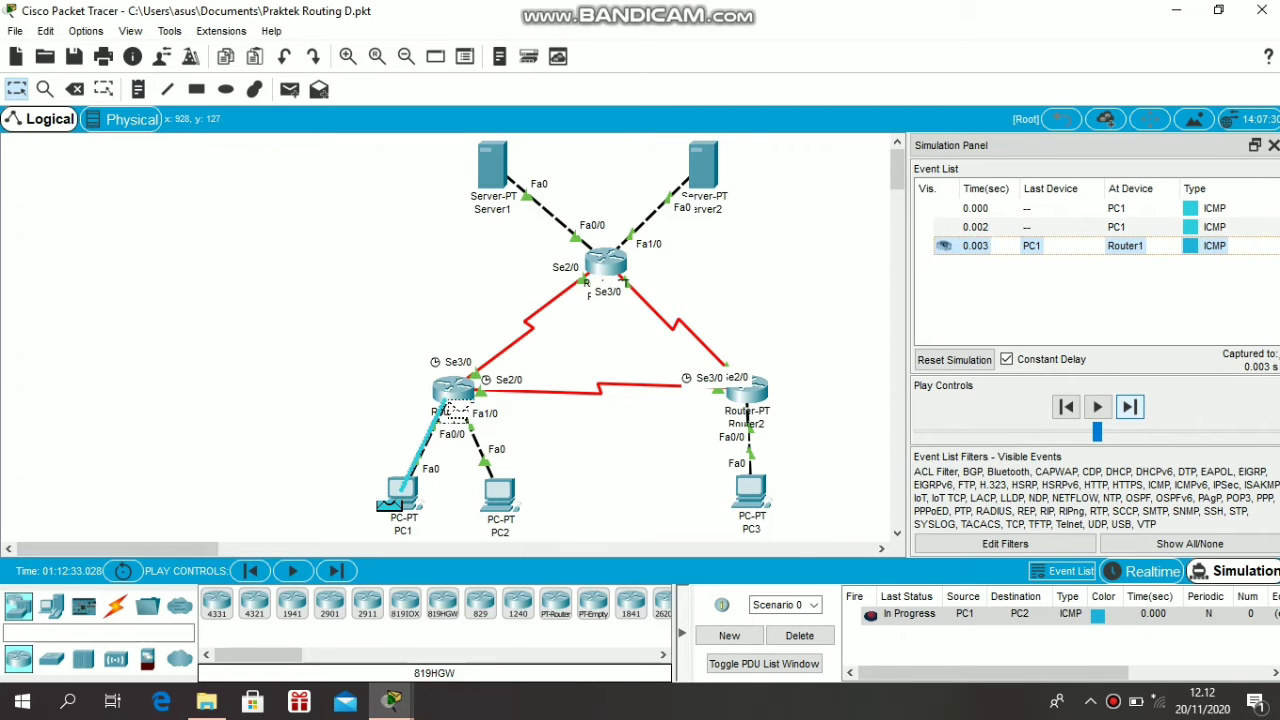
pyautogui.click(1129, 406)
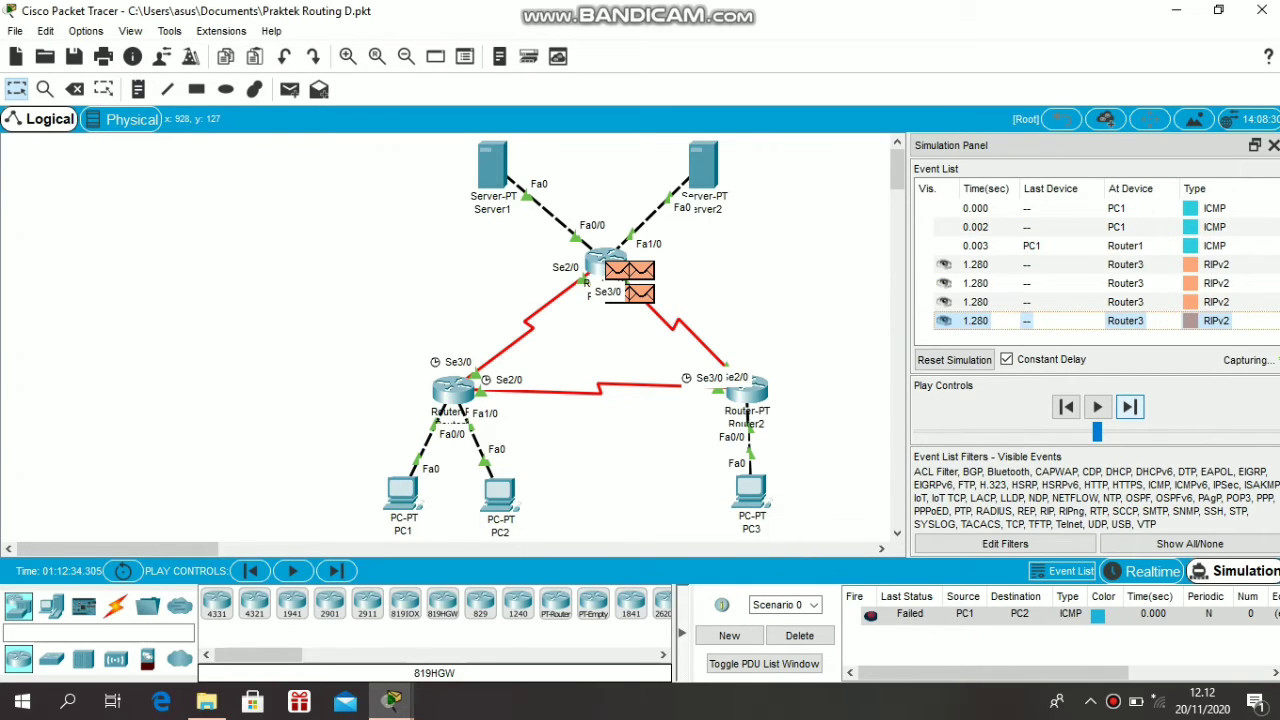
# - Delete the current scenario and add a new simple PDU from PC1 to PC2
pyautogui.click(799, 636)
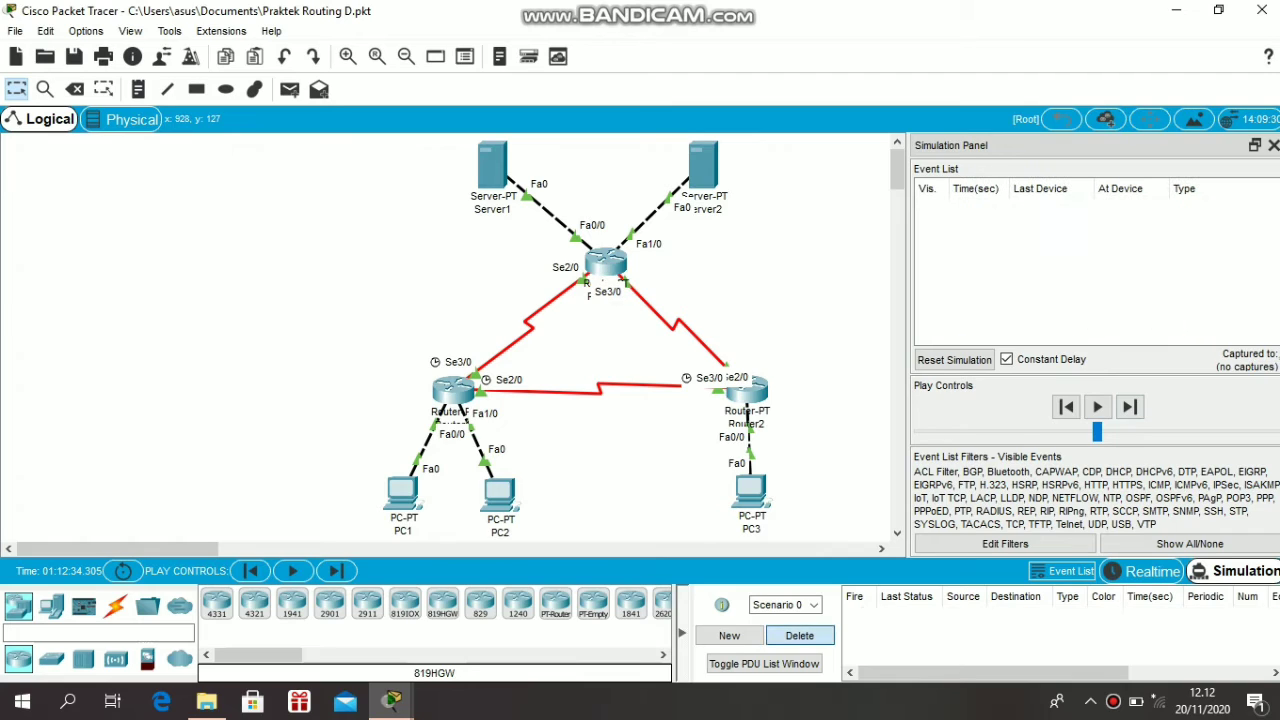
pyautogui.click(290, 89)
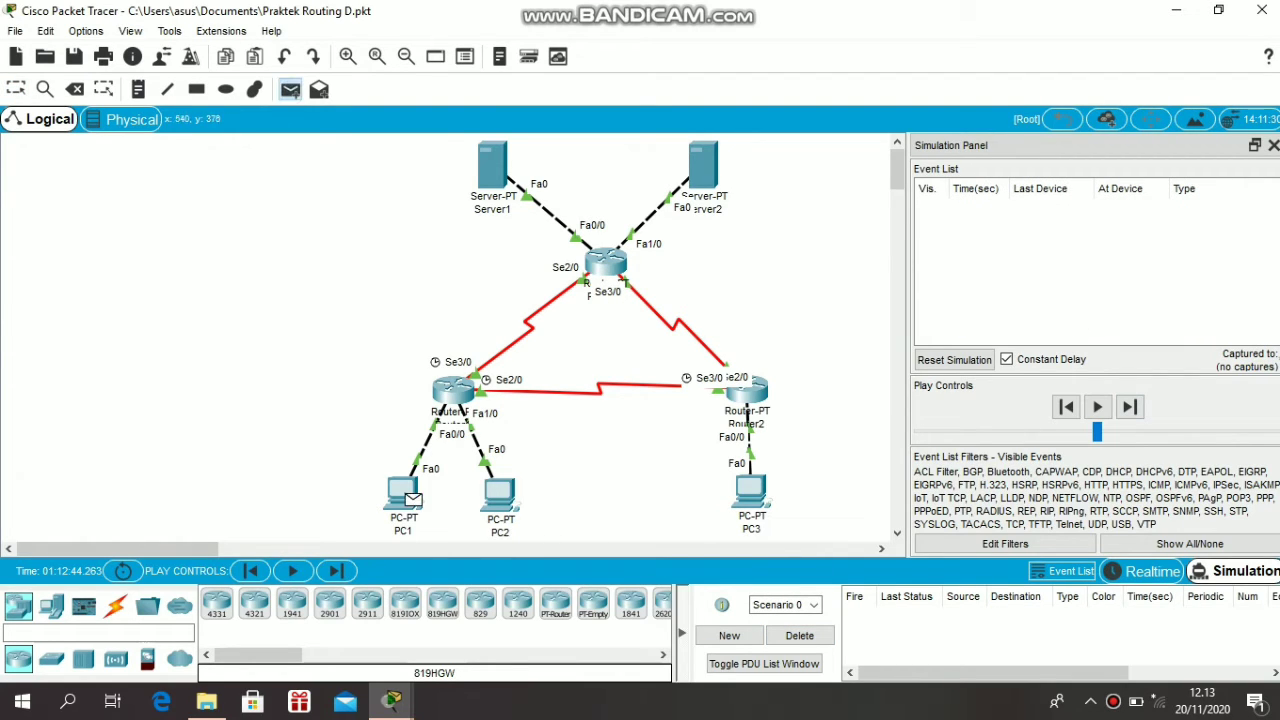
pyautogui.click(405, 495)
pyautogui.click(500, 493)
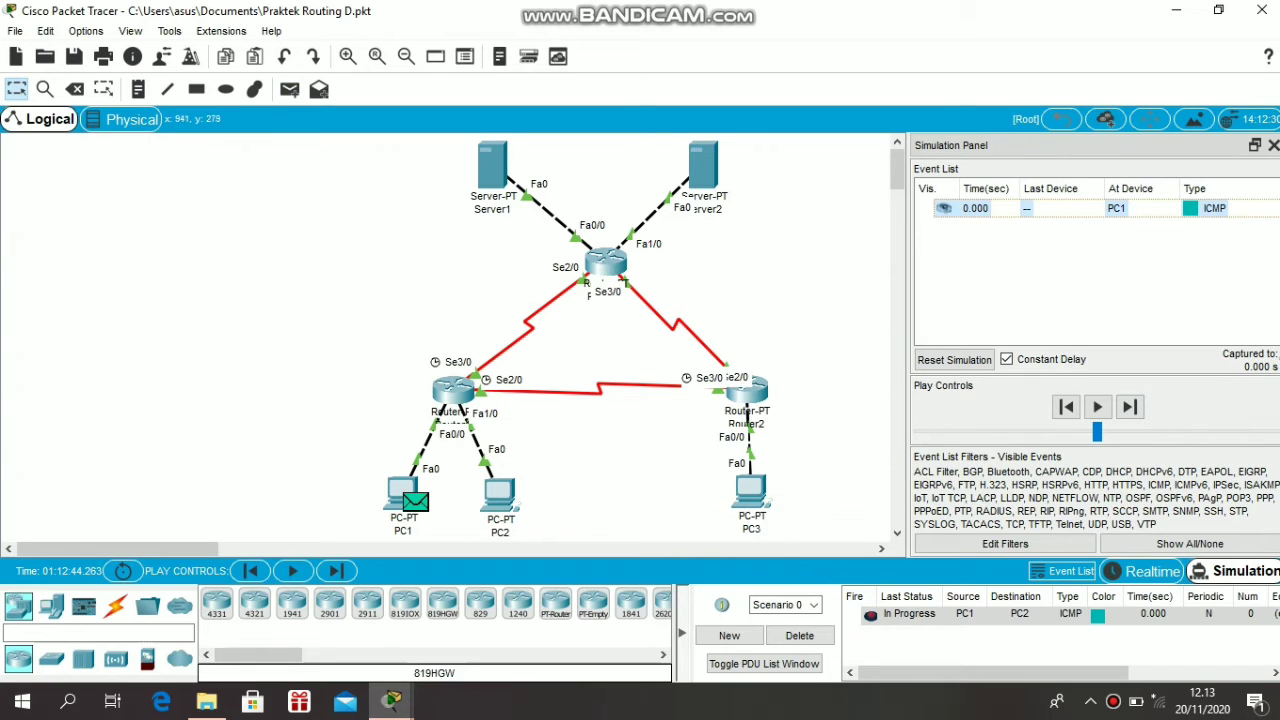
# - Advance the simulation event by event until the PC1-to-PC2 PDU's reply returns to PC1
pyautogui.click(1129, 406)
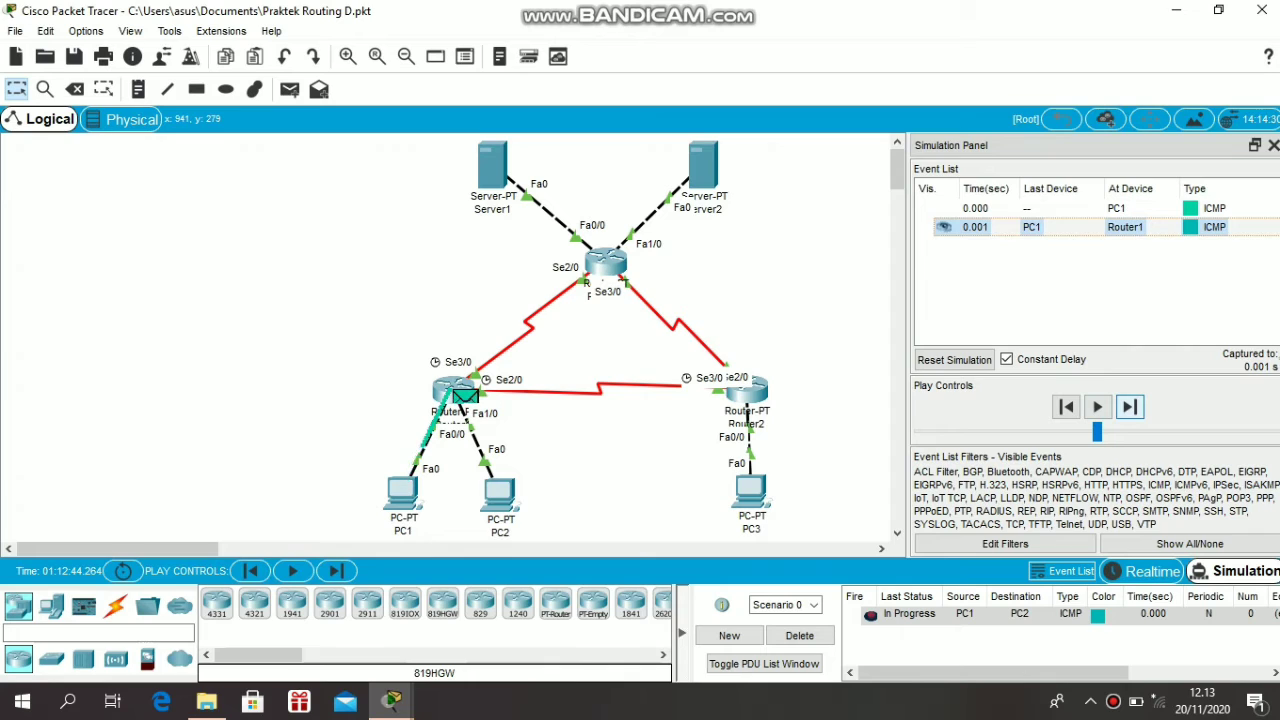
pyautogui.click(1129, 406)
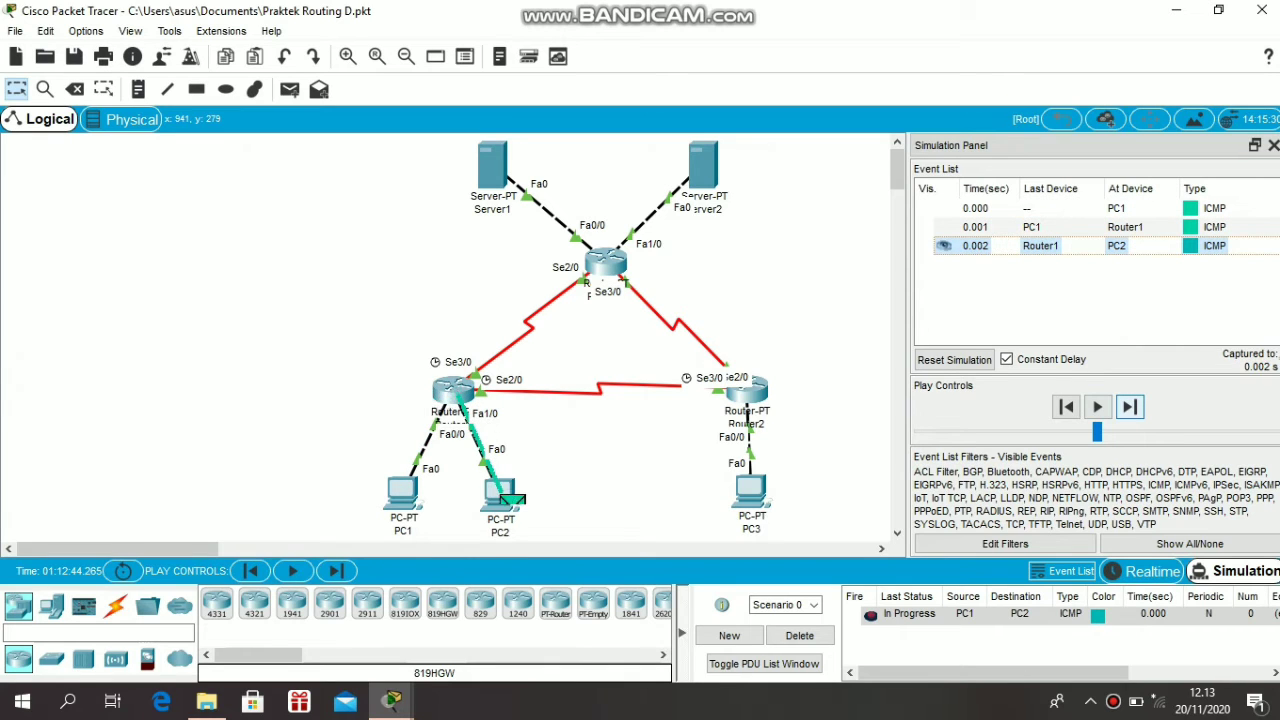
pyautogui.click(1129, 406)
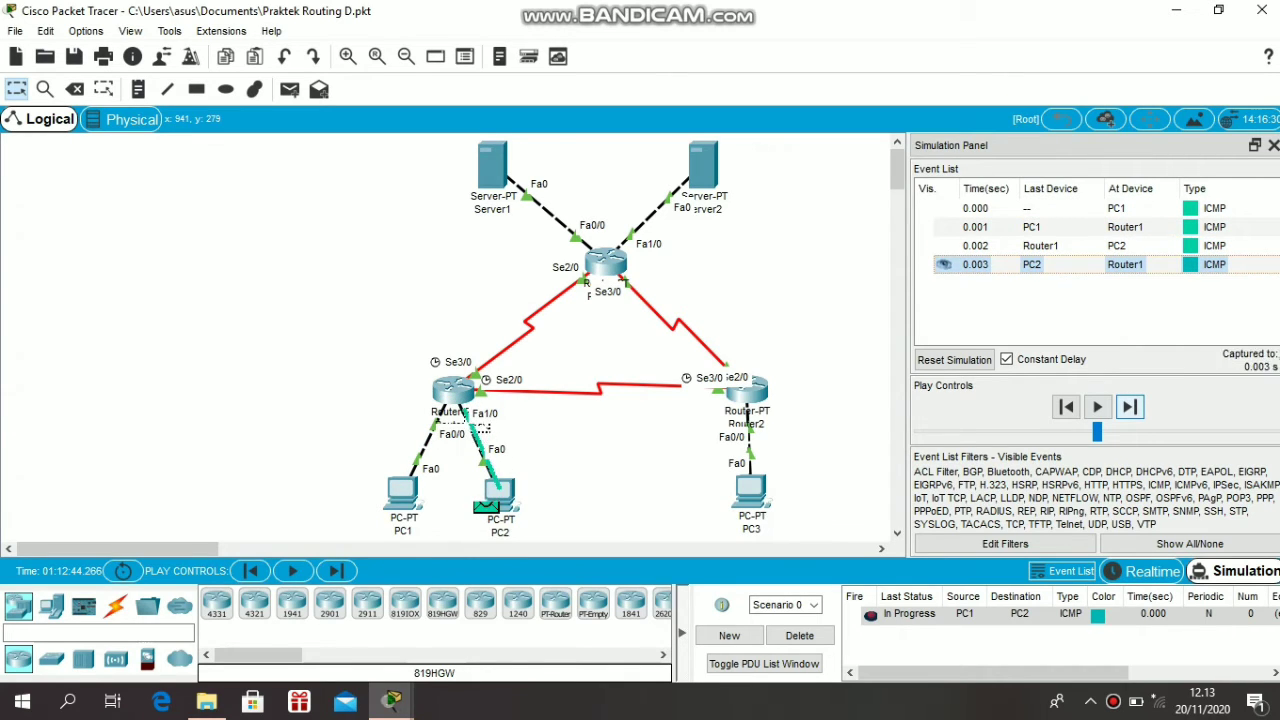
pyautogui.click(1129, 406)
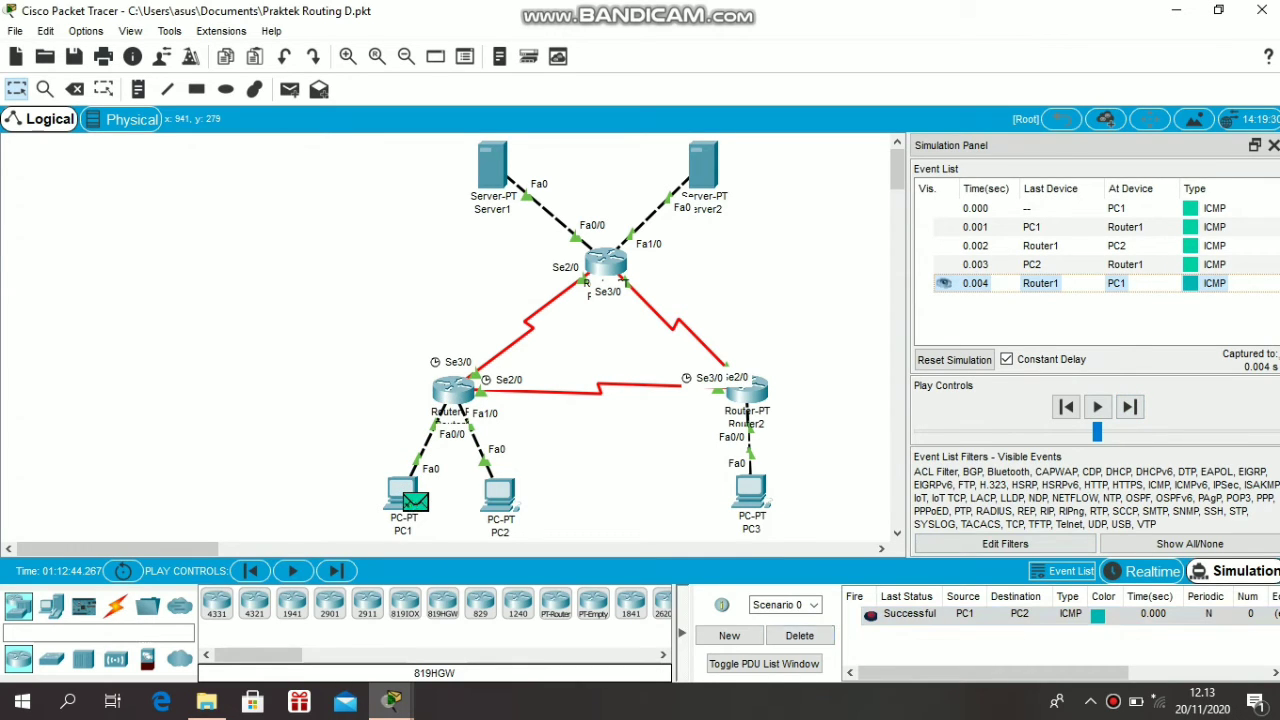
# - Delete the PC1-to-PC2 scenario and add a simple PDU from PC1 to PC3
pyautogui.click(800, 636)
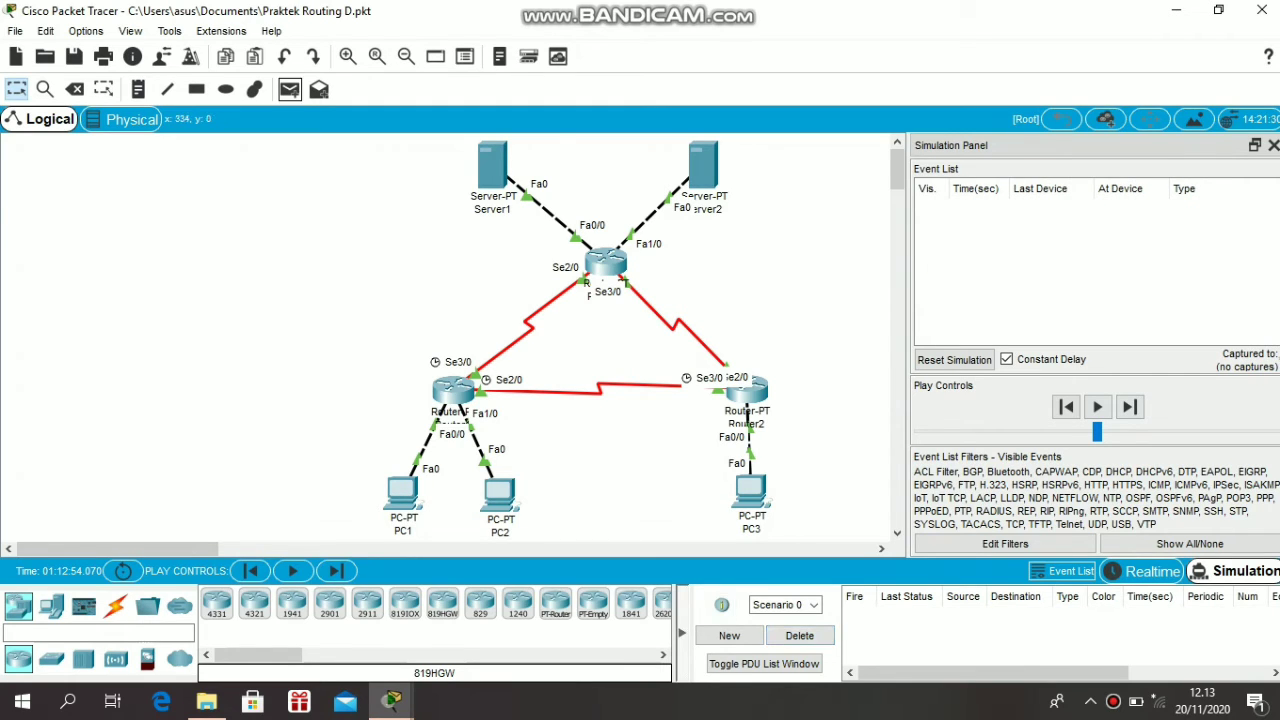
pyautogui.click(290, 89)
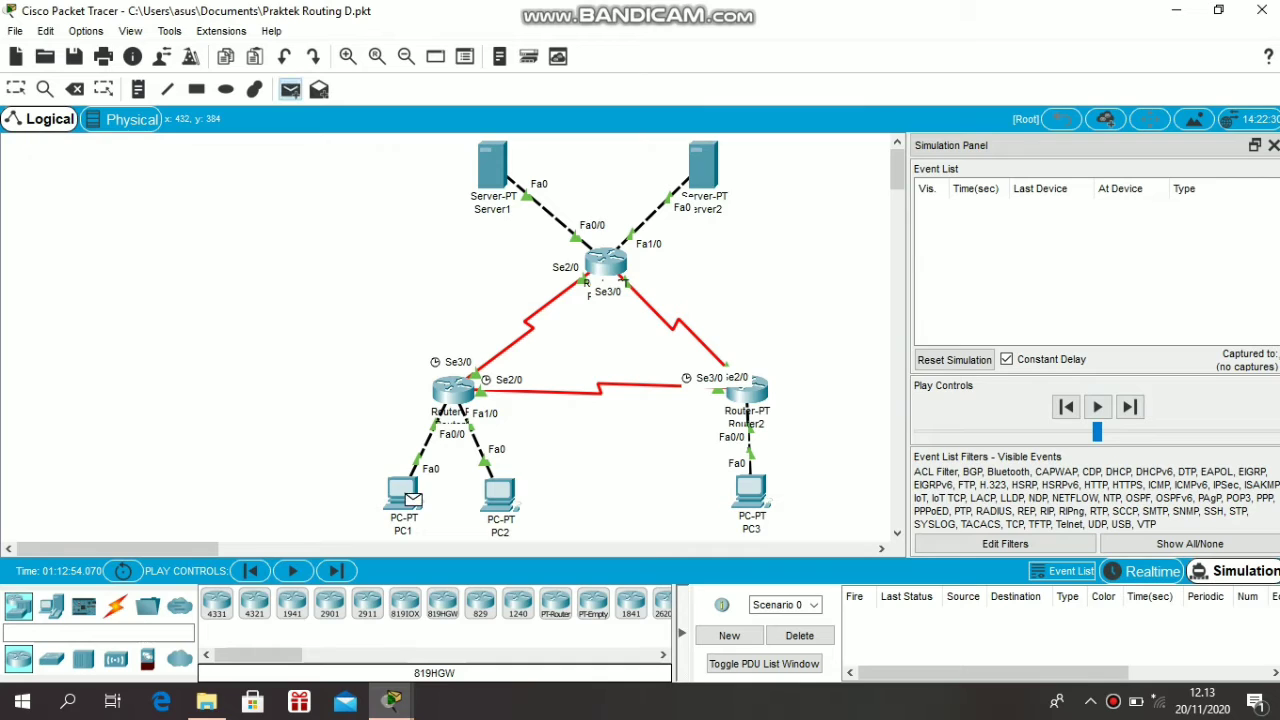
pyautogui.click(405, 495)
pyautogui.click(750, 490)
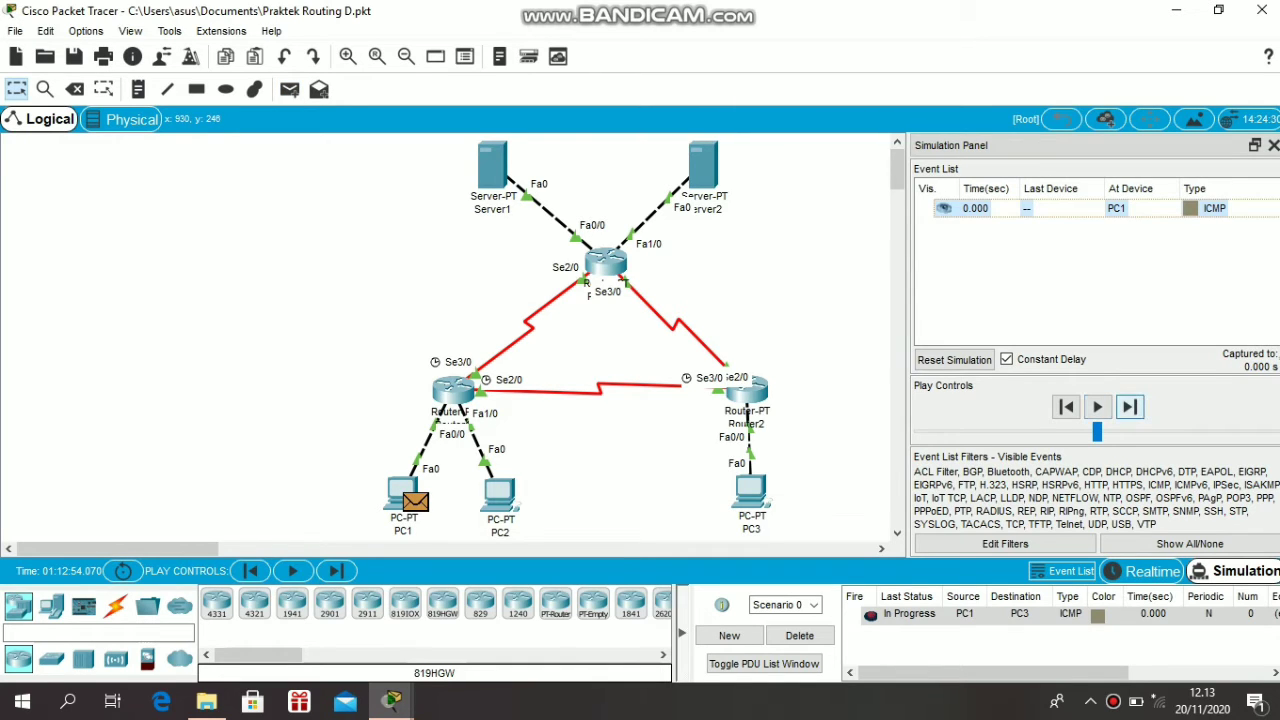
# - Try to advance the PC1-to-PC3 PDU past Router2 event by event, and reset the simulation
pyautogui.click(1129, 406)
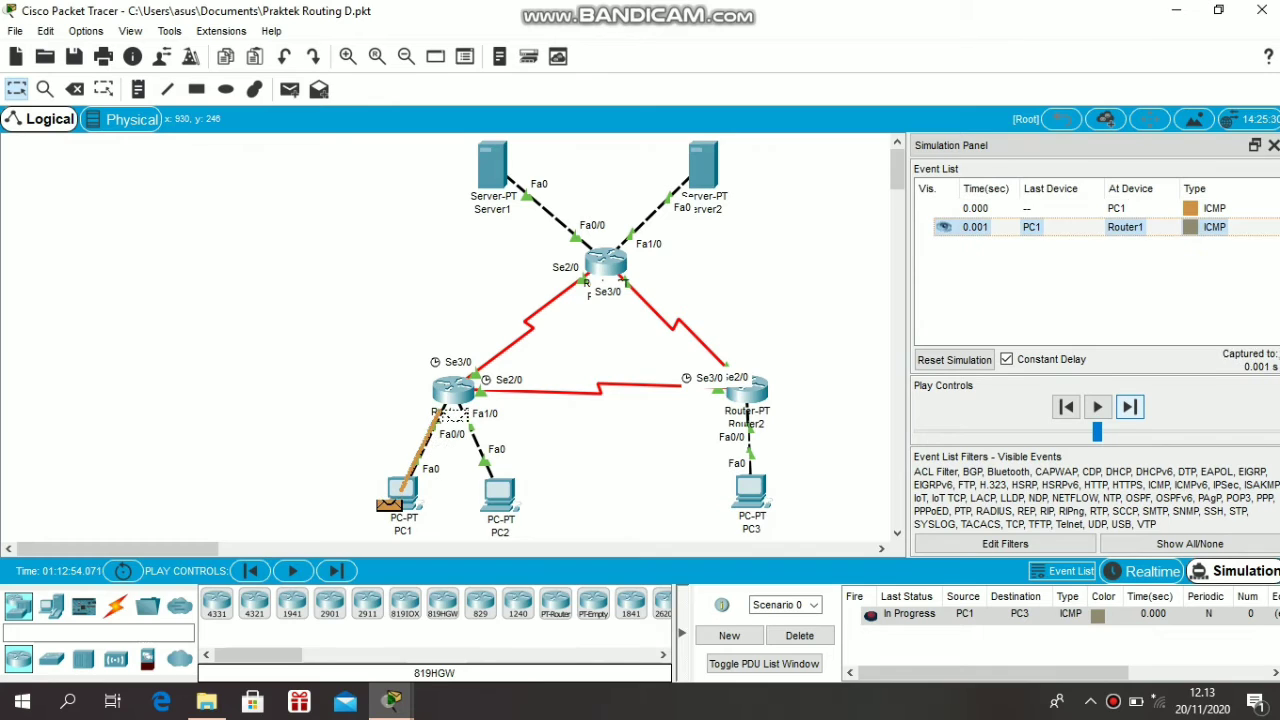
pyautogui.click(1129, 406)
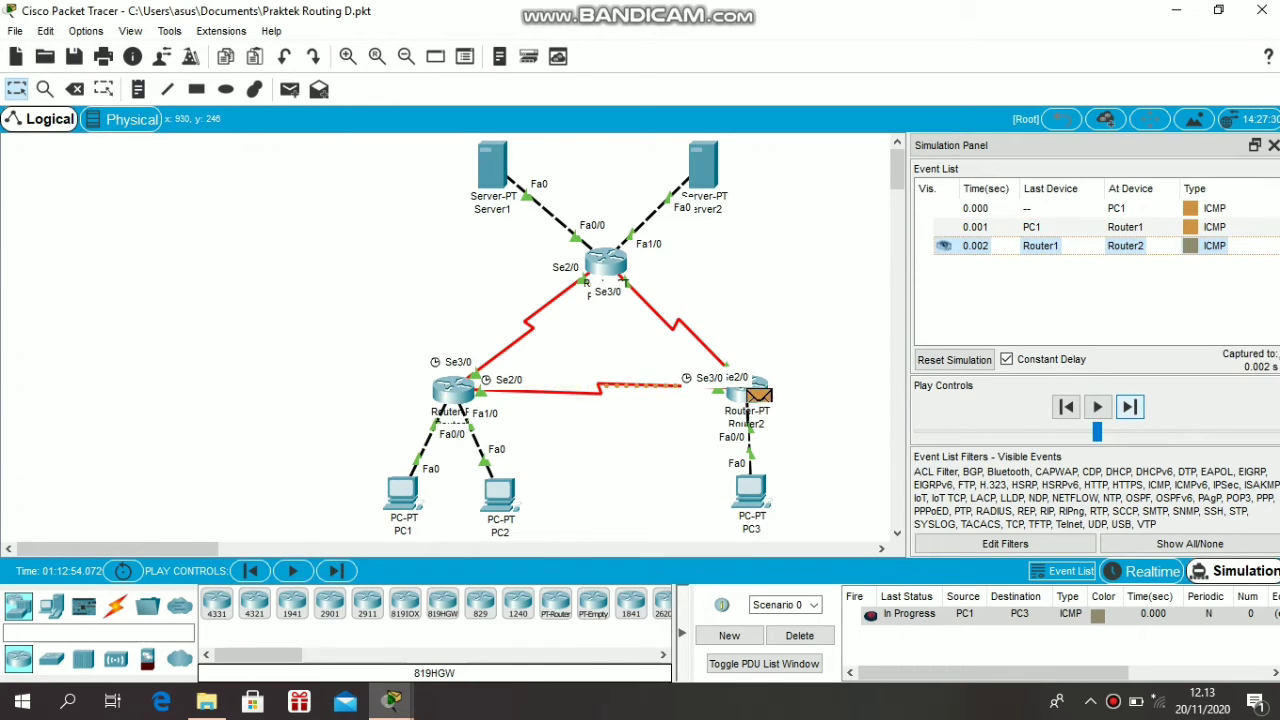
pyautogui.click(1129, 406)
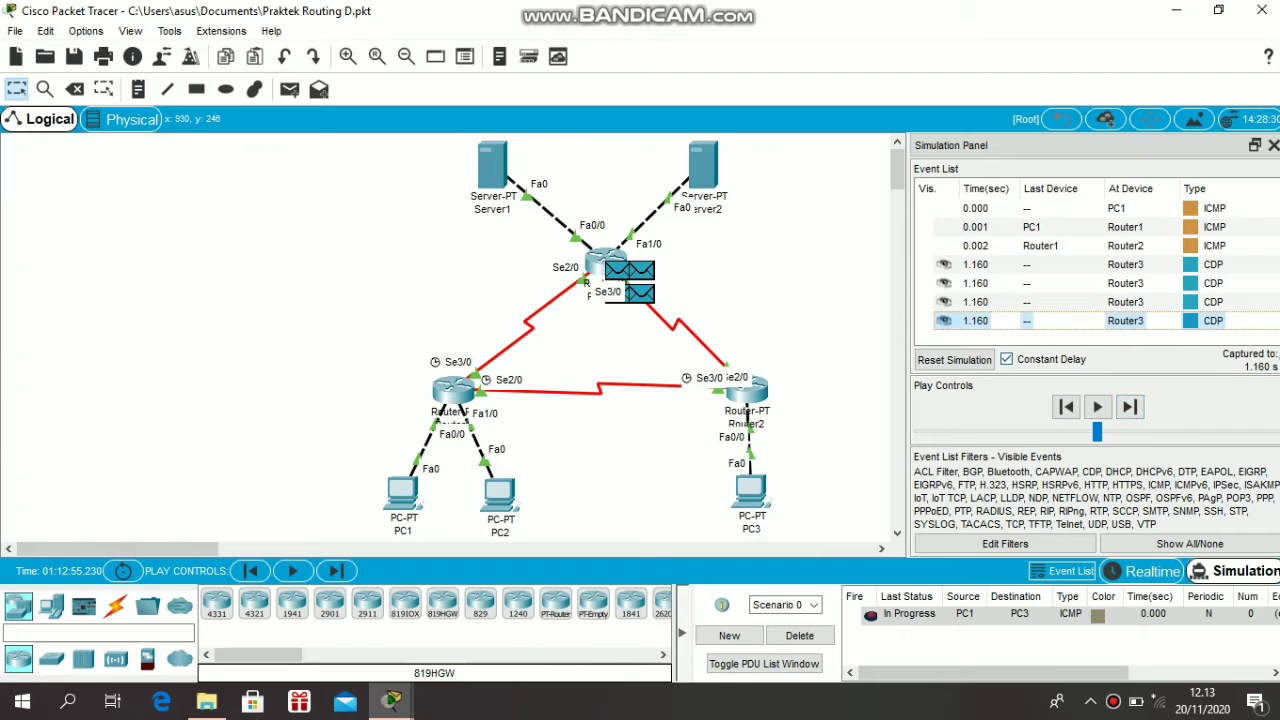
pyautogui.click(954, 359)
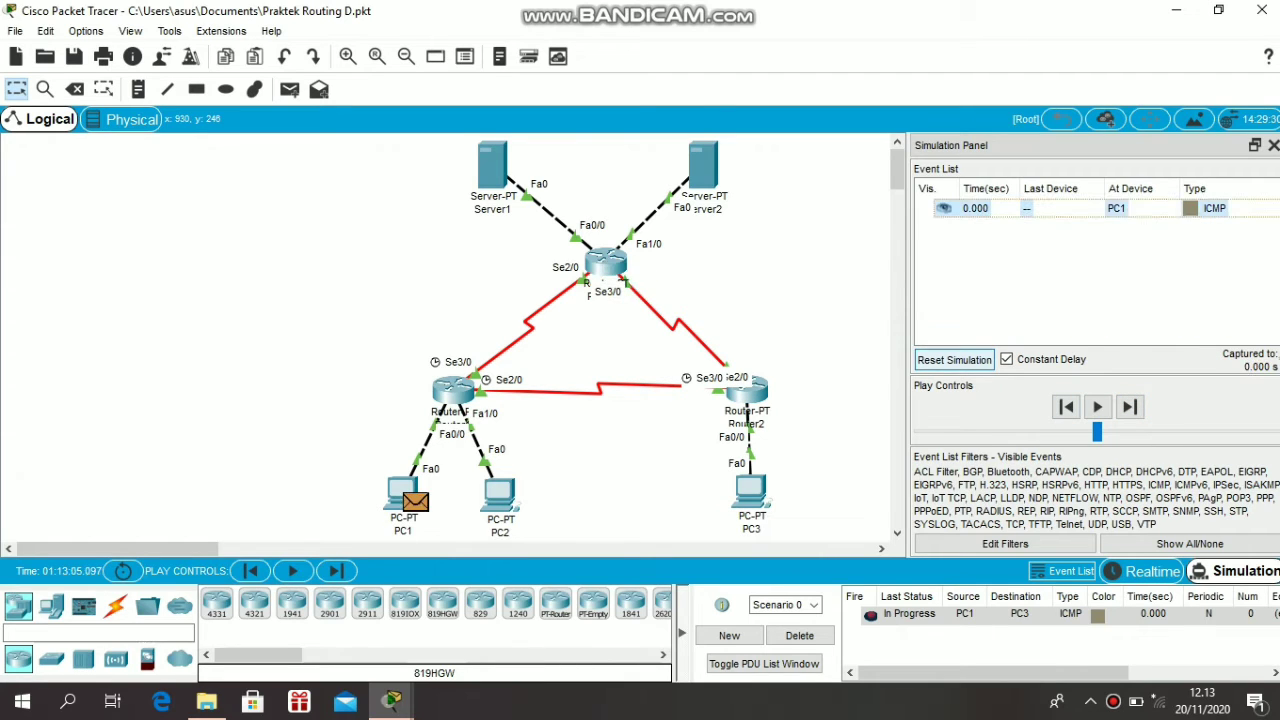
# - Advance the simulation event by event until the PC1-to-PC3 PDU reaches PC3 and its reply returns to PC1
pyautogui.click(1129, 406)
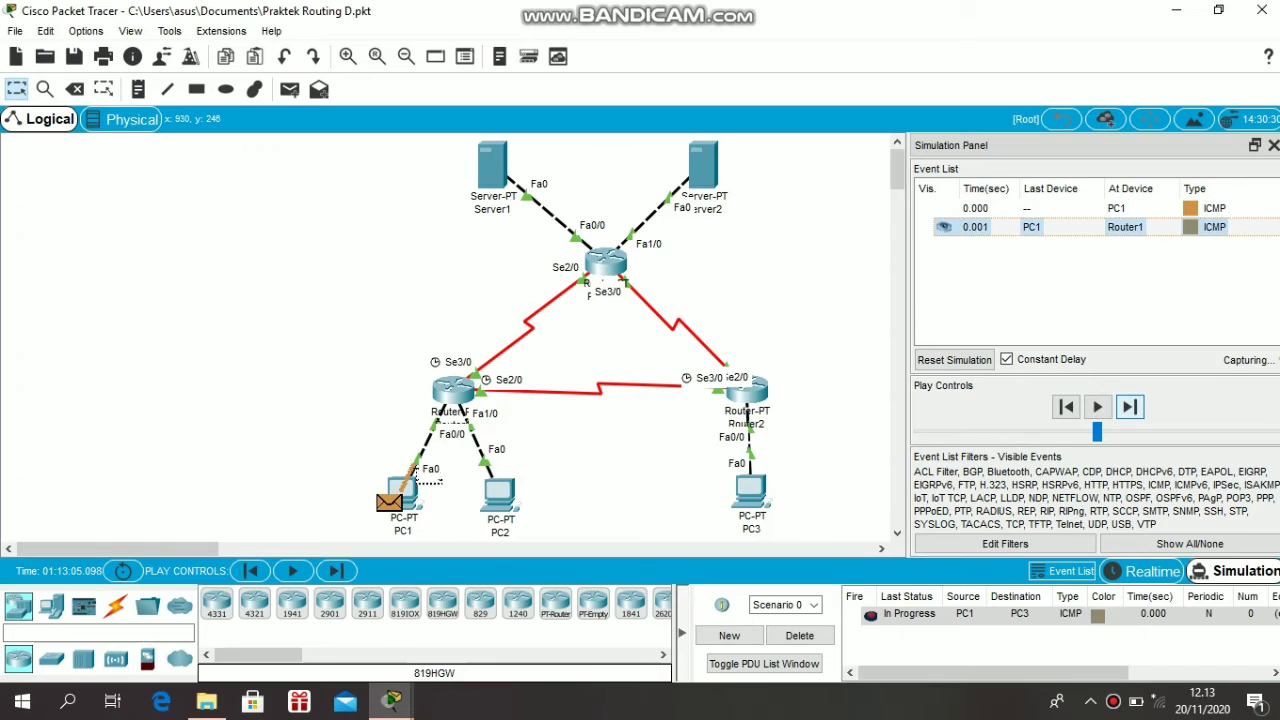
pyautogui.click(1129, 406)
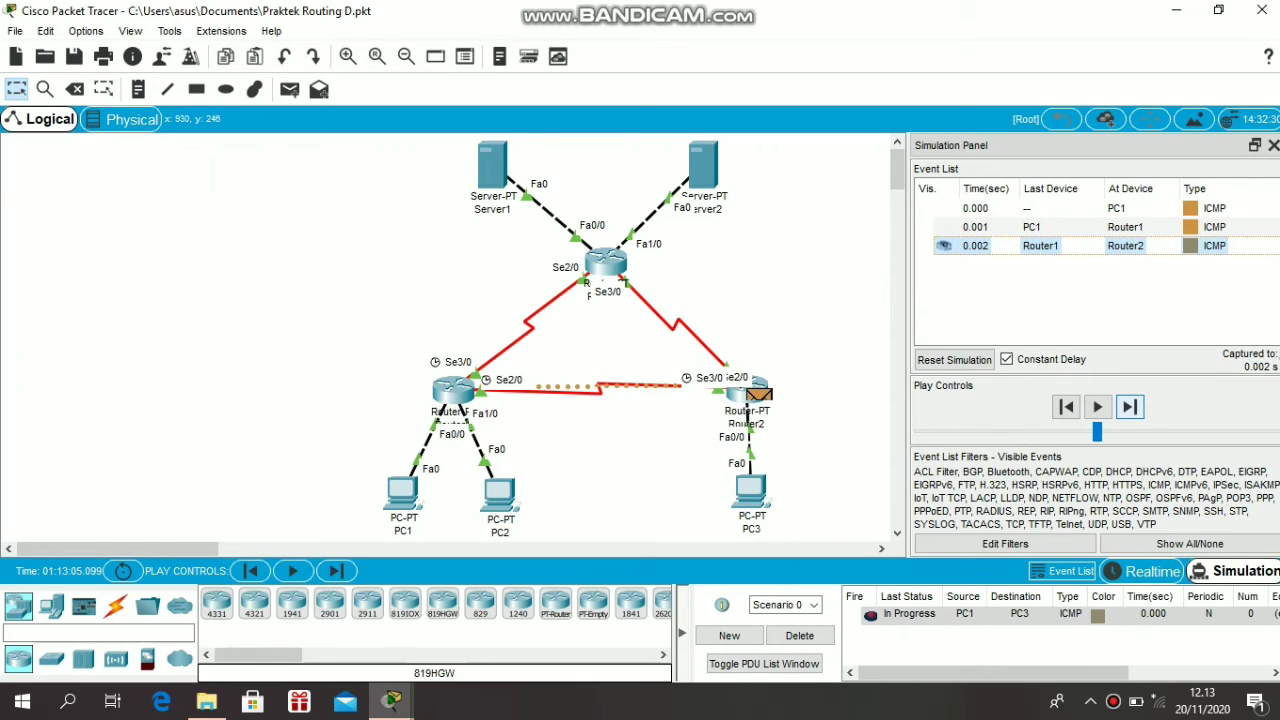
pyautogui.click(1129, 406)
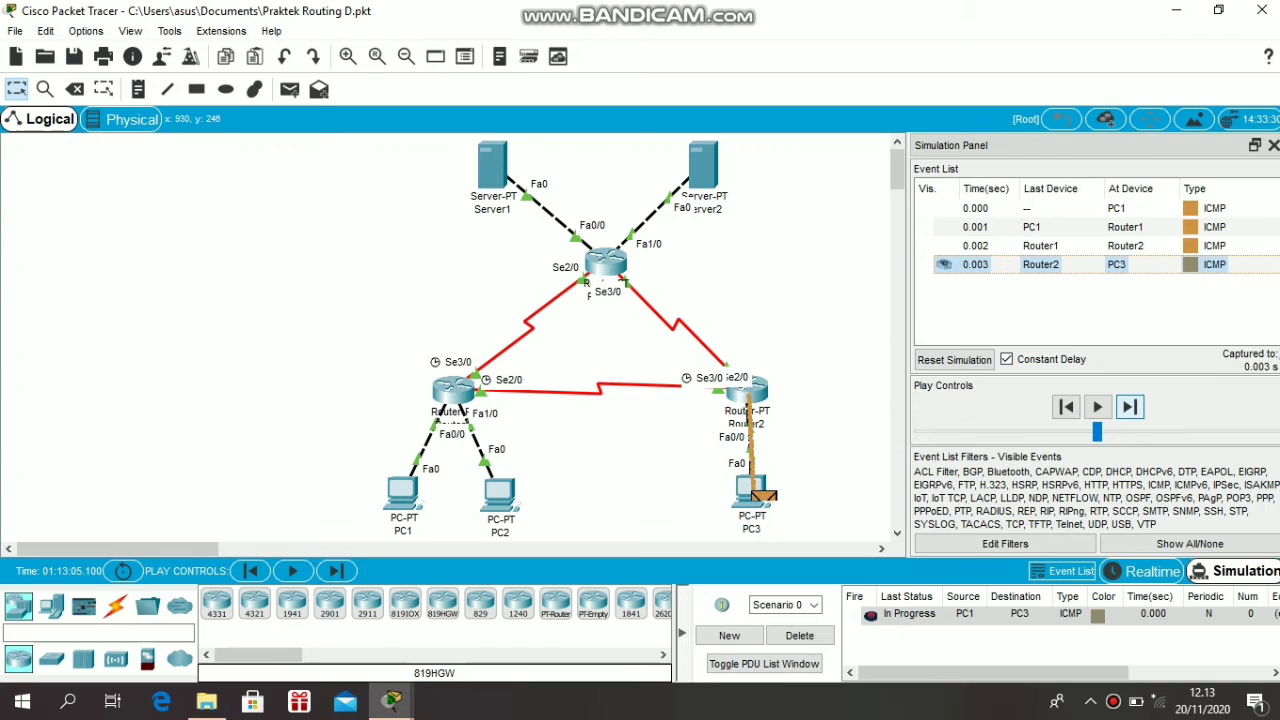
pyautogui.click(1129, 406)
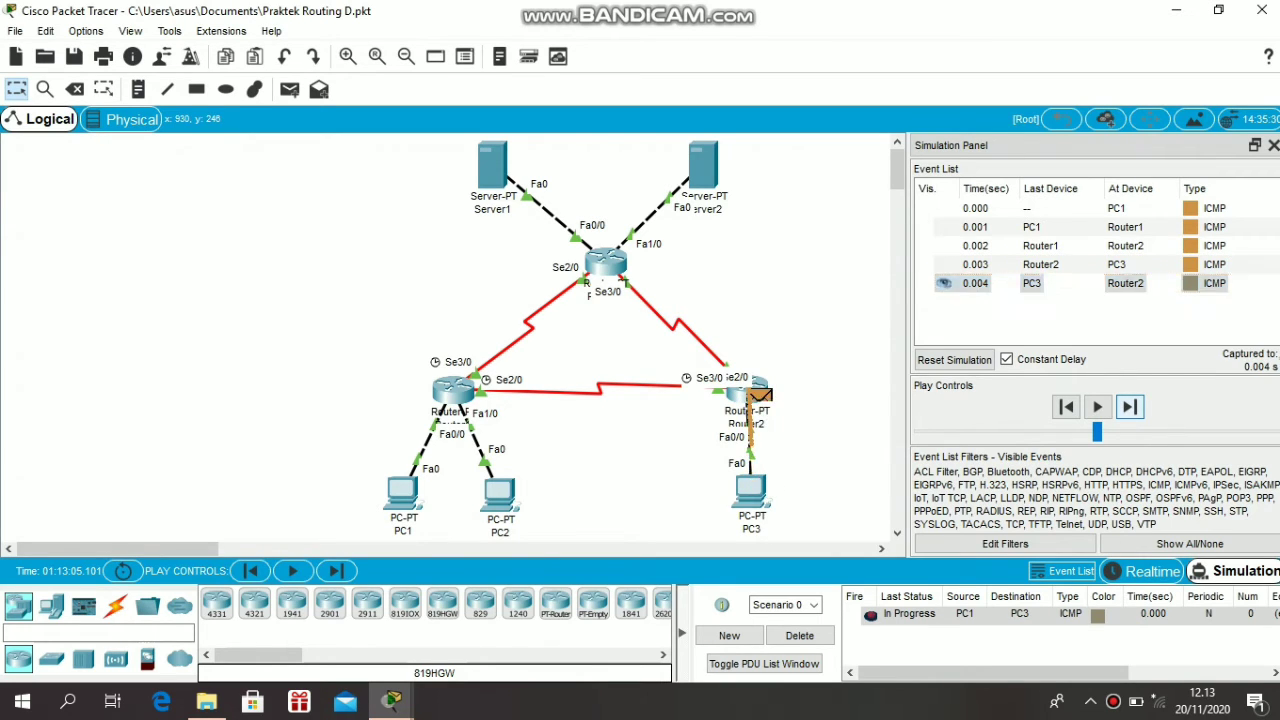
pyautogui.click(1129, 406)
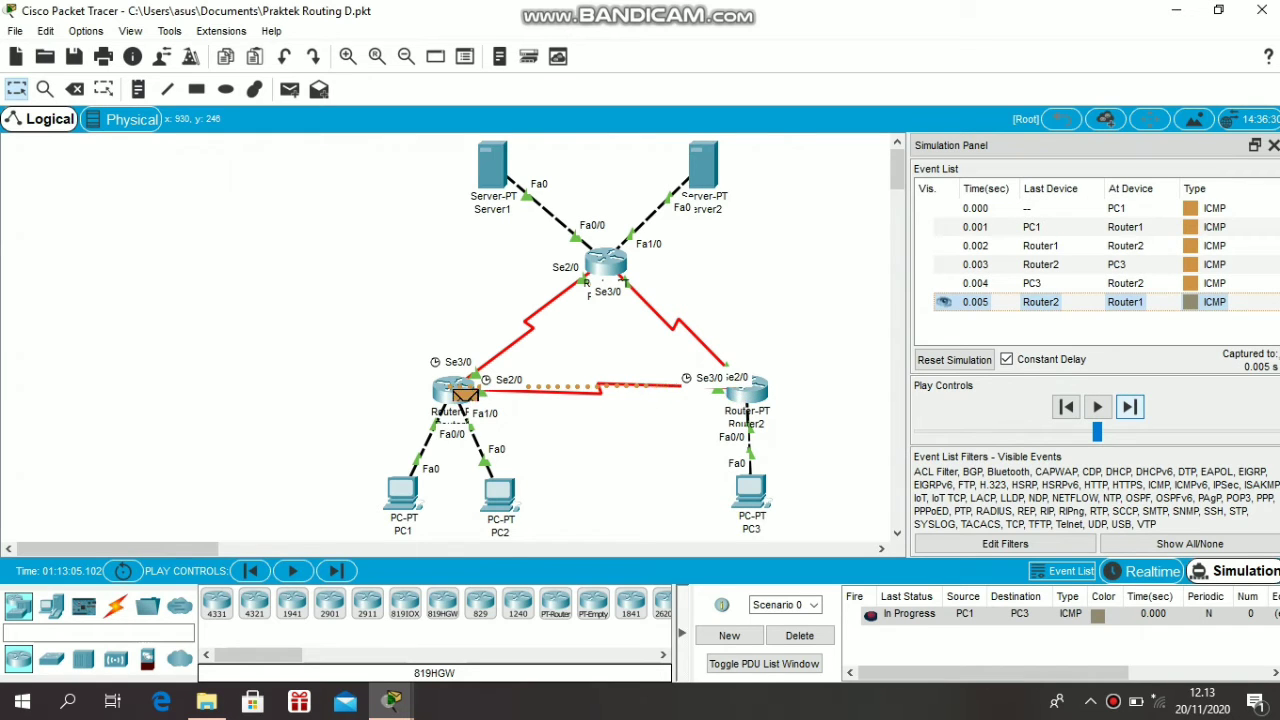
pyautogui.click(1129, 406)
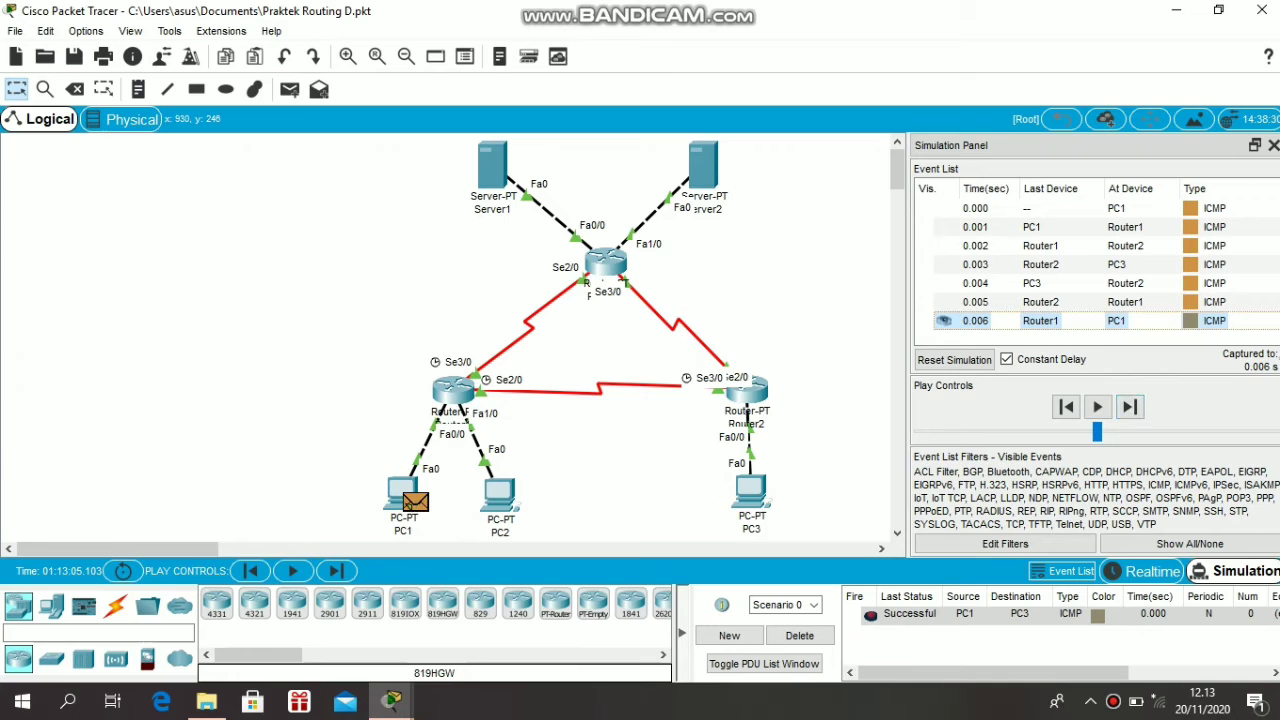
# - Delete the PC1-to-PC3 scenario and add a simple PDU from PC1 to Server1
pyautogui.click(799, 635)
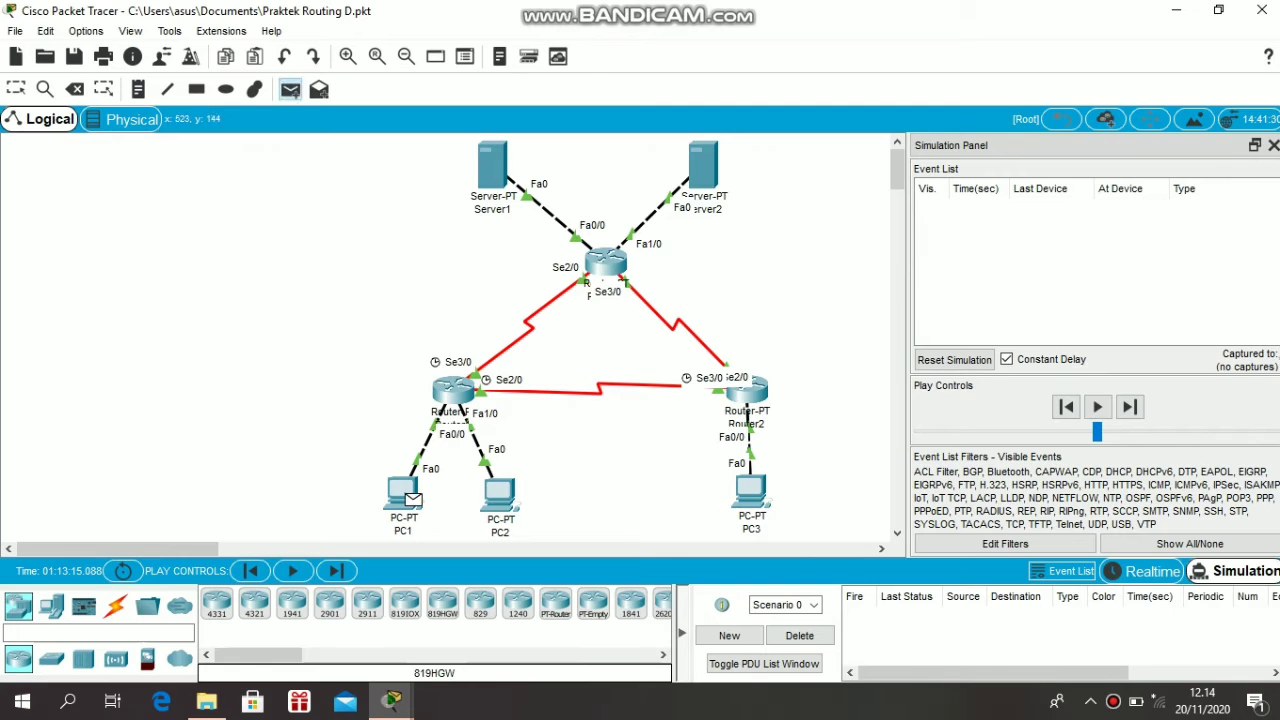
pyautogui.click(404, 493)
pyautogui.click(492, 166)
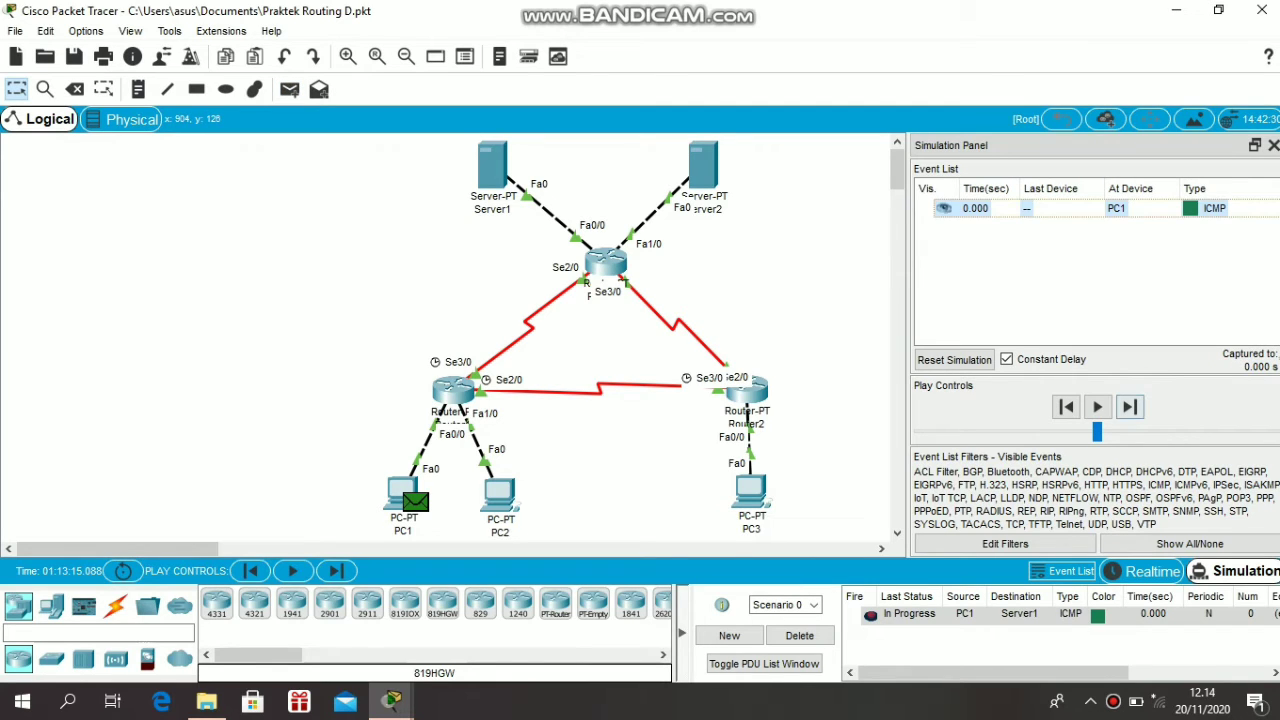
# - Advance the PC1-to-Server1 PDU as far as Router3, and reset the simulation
pyautogui.click(1129, 406)
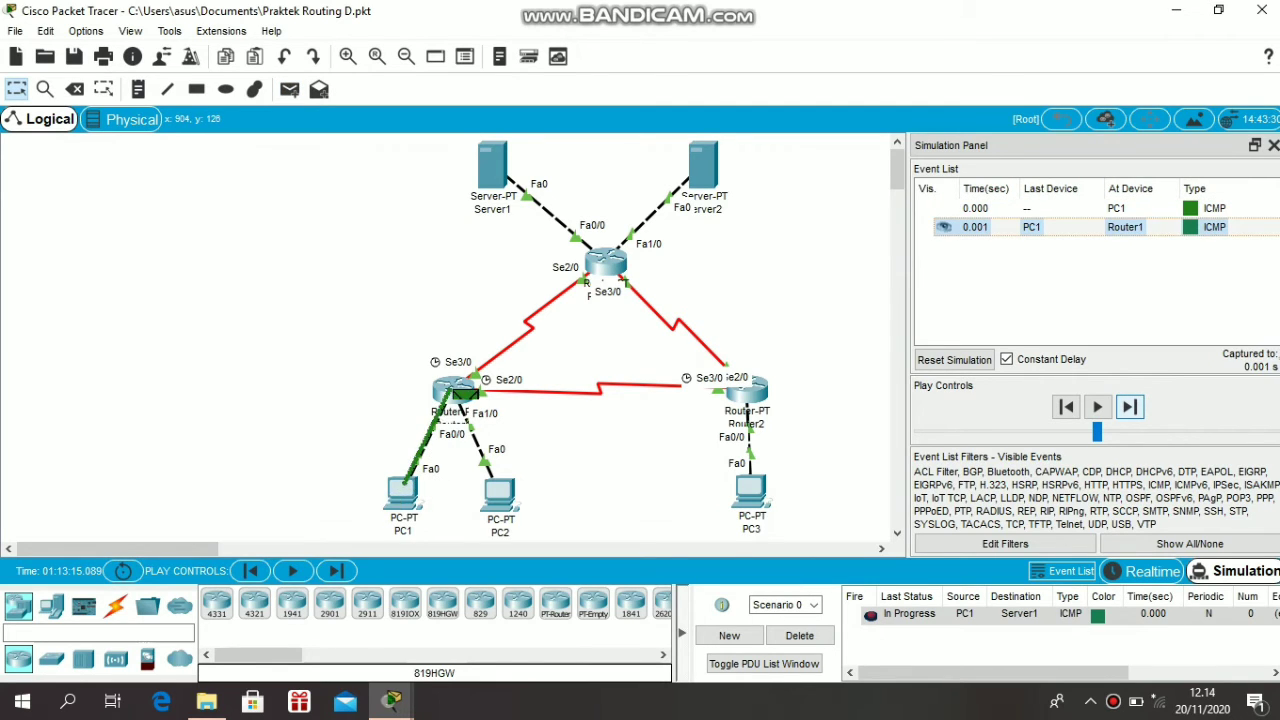
pyautogui.click(1129, 406)
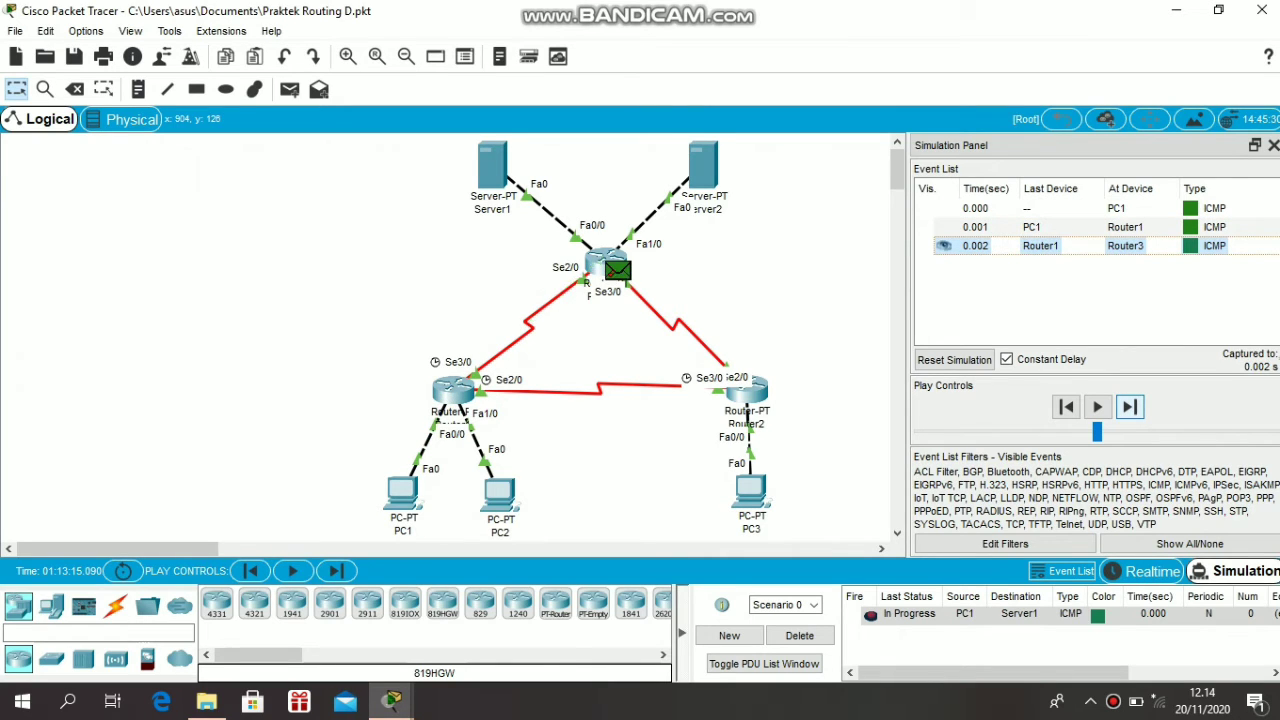
pyautogui.click(954, 359)
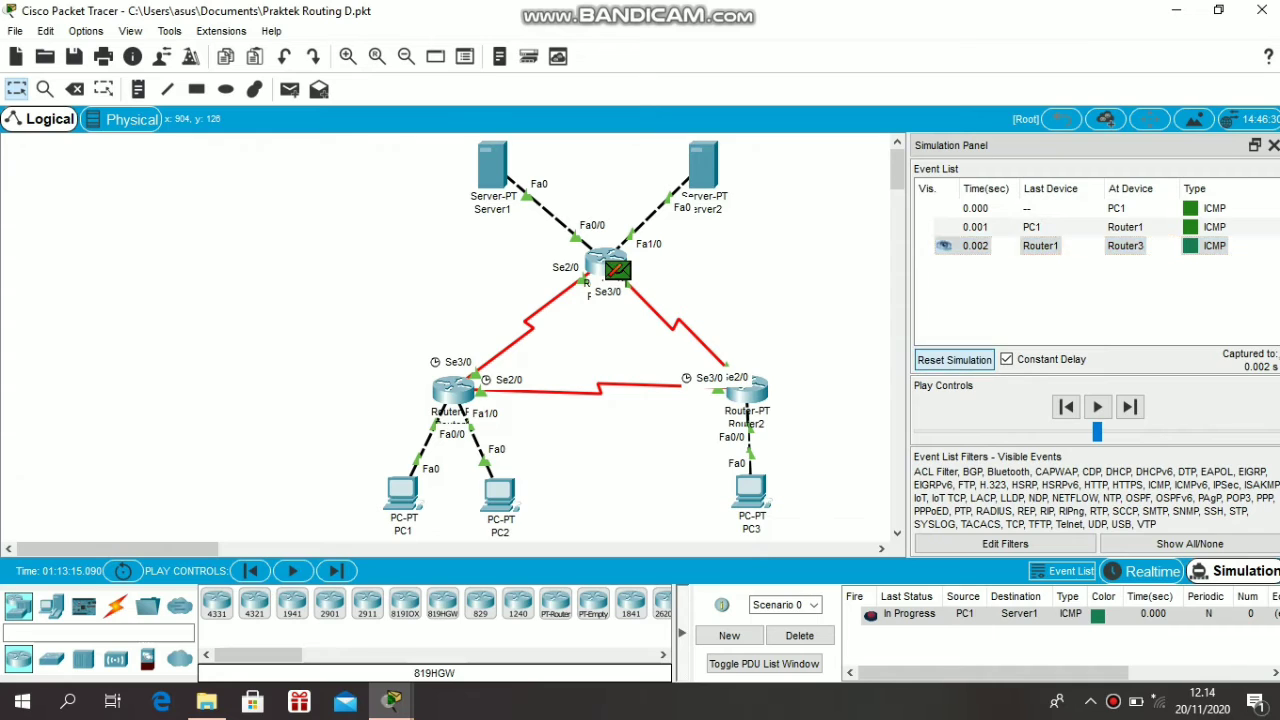
# - Advance the simulation event by event until the PC1-to-Server1 PDU reaches Server1 and its reply returns to PC1
pyautogui.click(1129, 406)
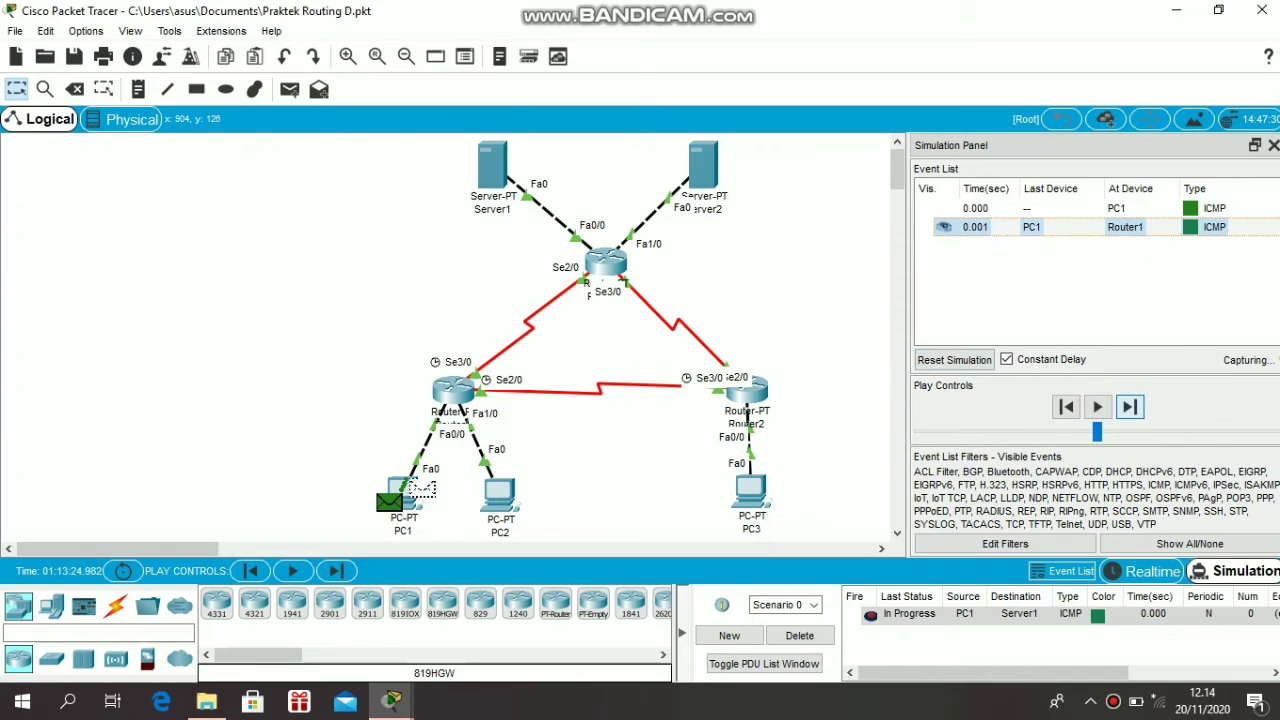
pyautogui.click(1129, 406)
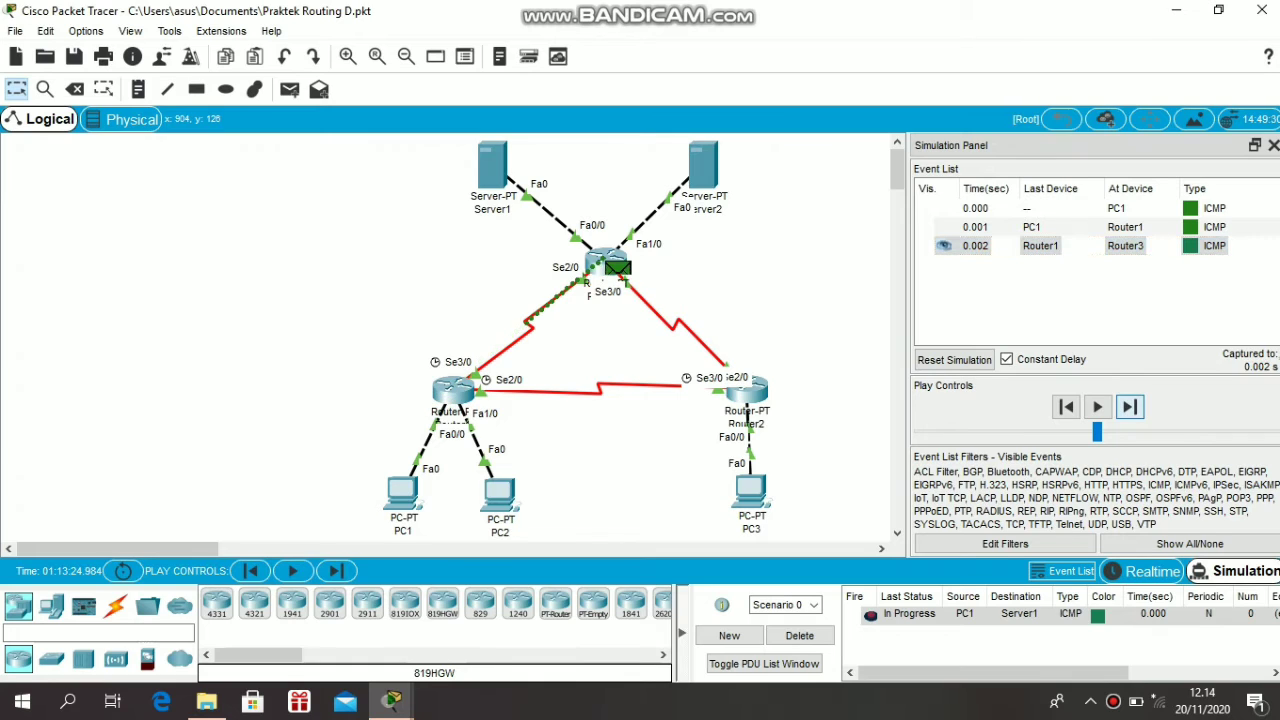
pyautogui.click(1129, 406)
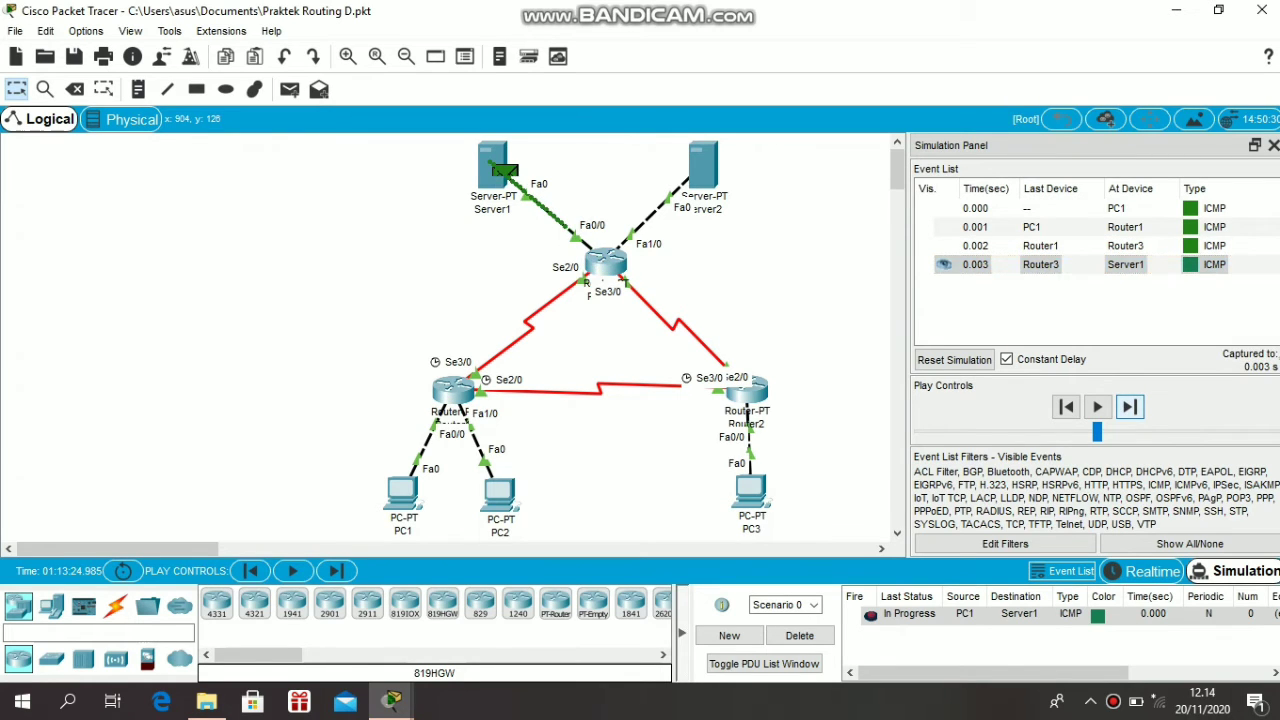
pyautogui.click(1129, 406)
pyautogui.click(1129, 406)
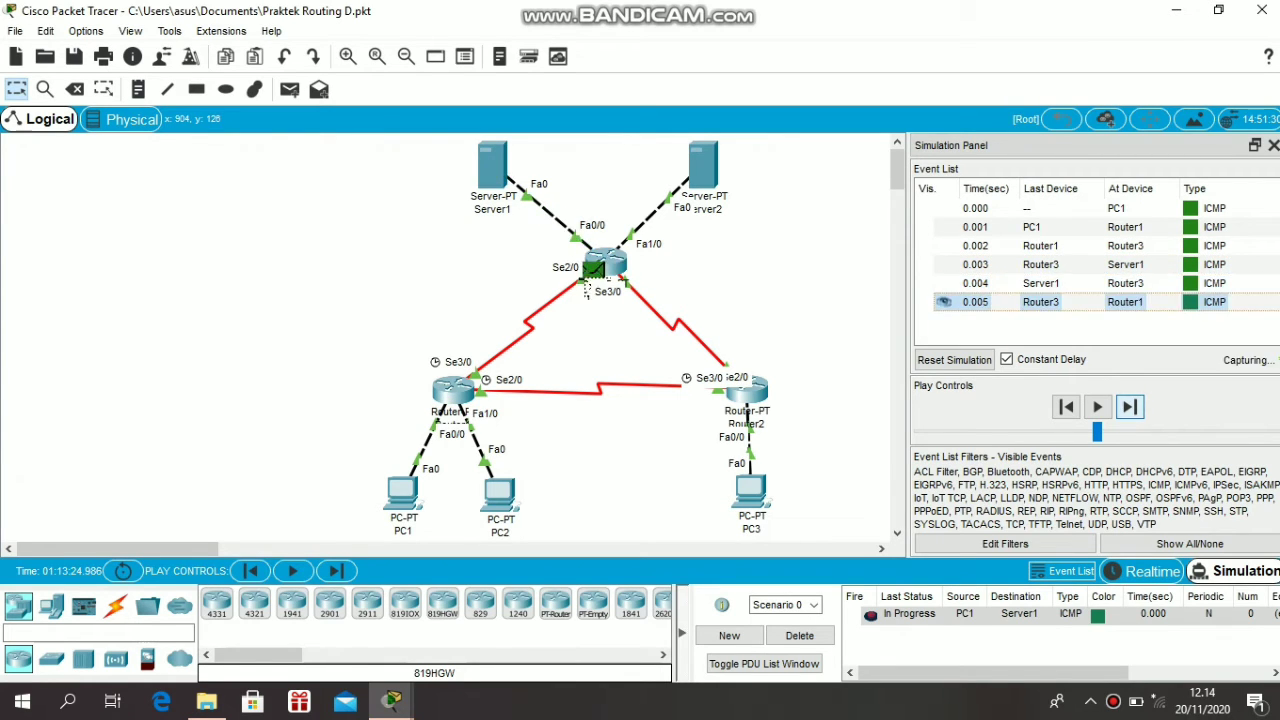
pyautogui.click(1129, 406)
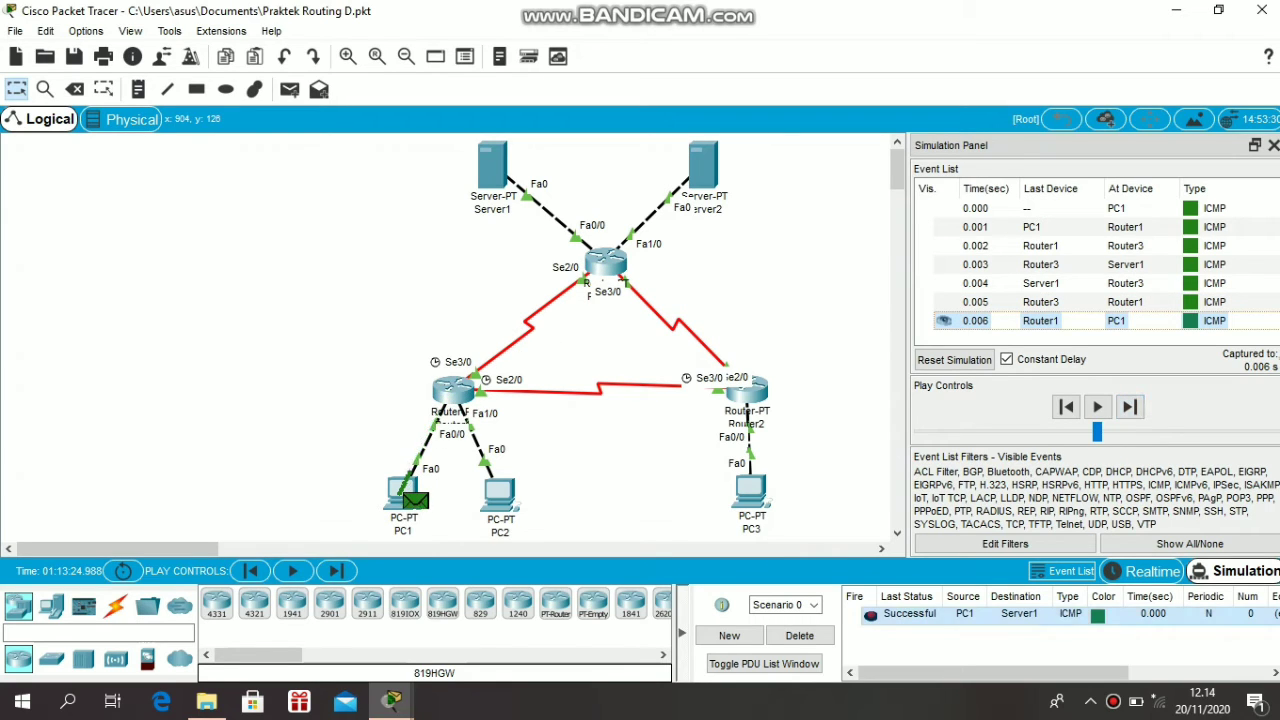
# - Delete the PC1-to-Server1 scenario and add a simple PDU from PC1 to Server2
pyautogui.click(799, 636)
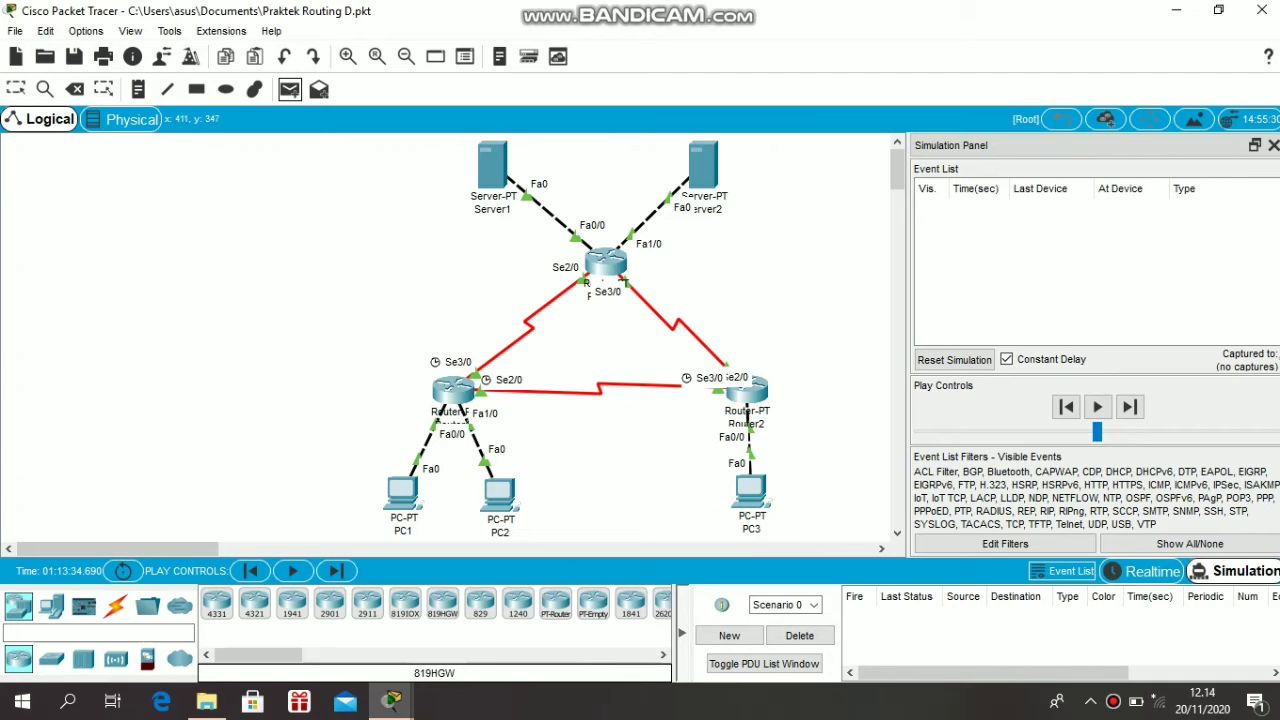
pyautogui.click(290, 89)
pyautogui.click(405, 495)
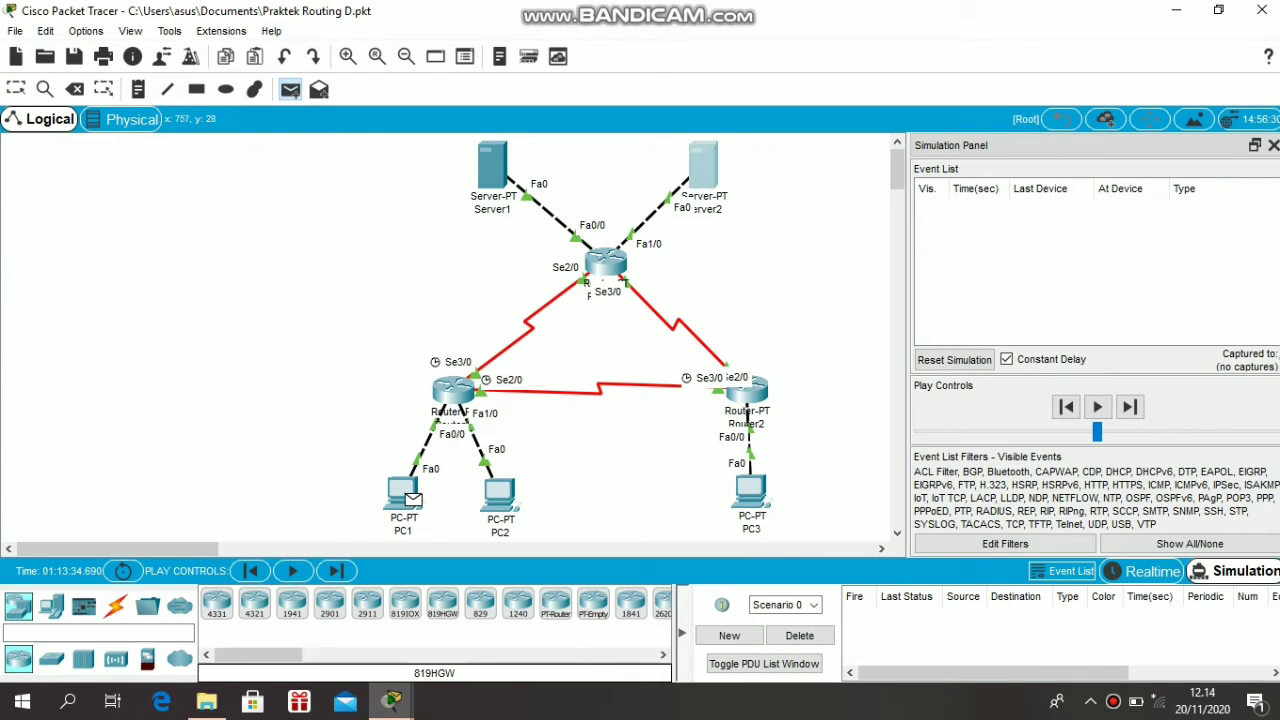
pyautogui.click(703, 165)
# - Advance the PC1-to-Server2 PDU as far as Router3, and reset the simulation
pyautogui.click(1129, 406)
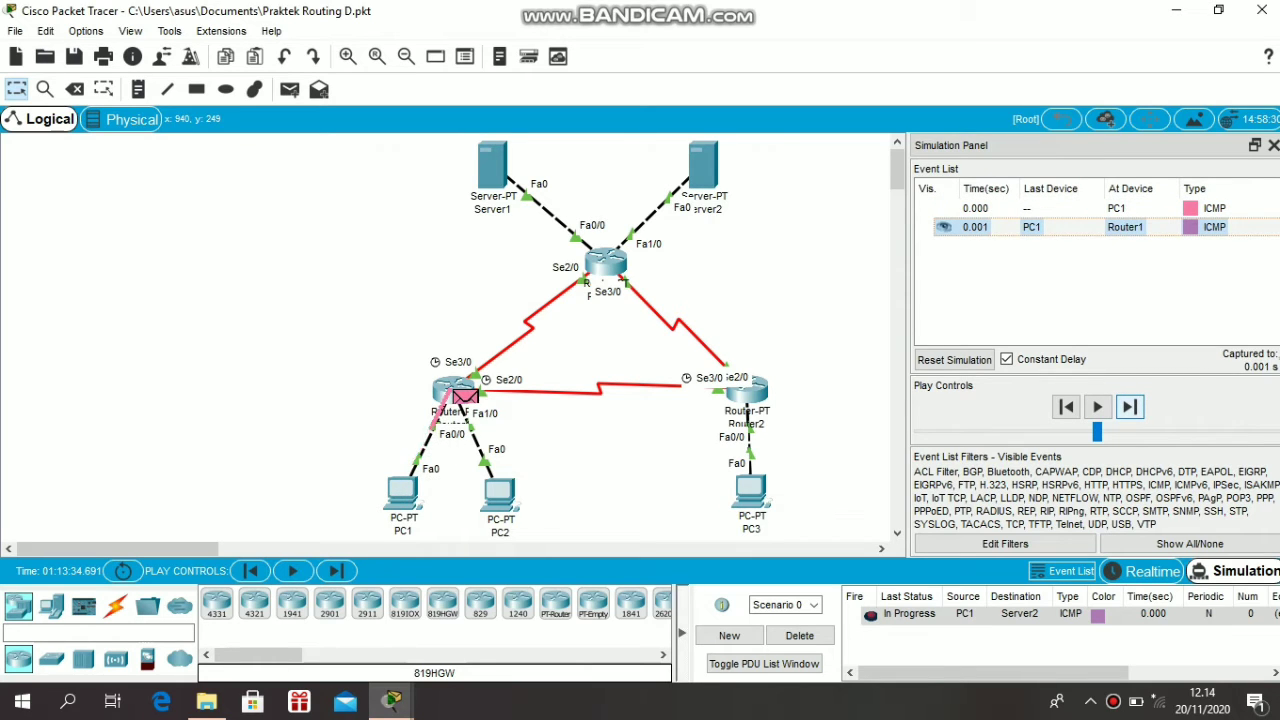
pyautogui.click(1129, 406)
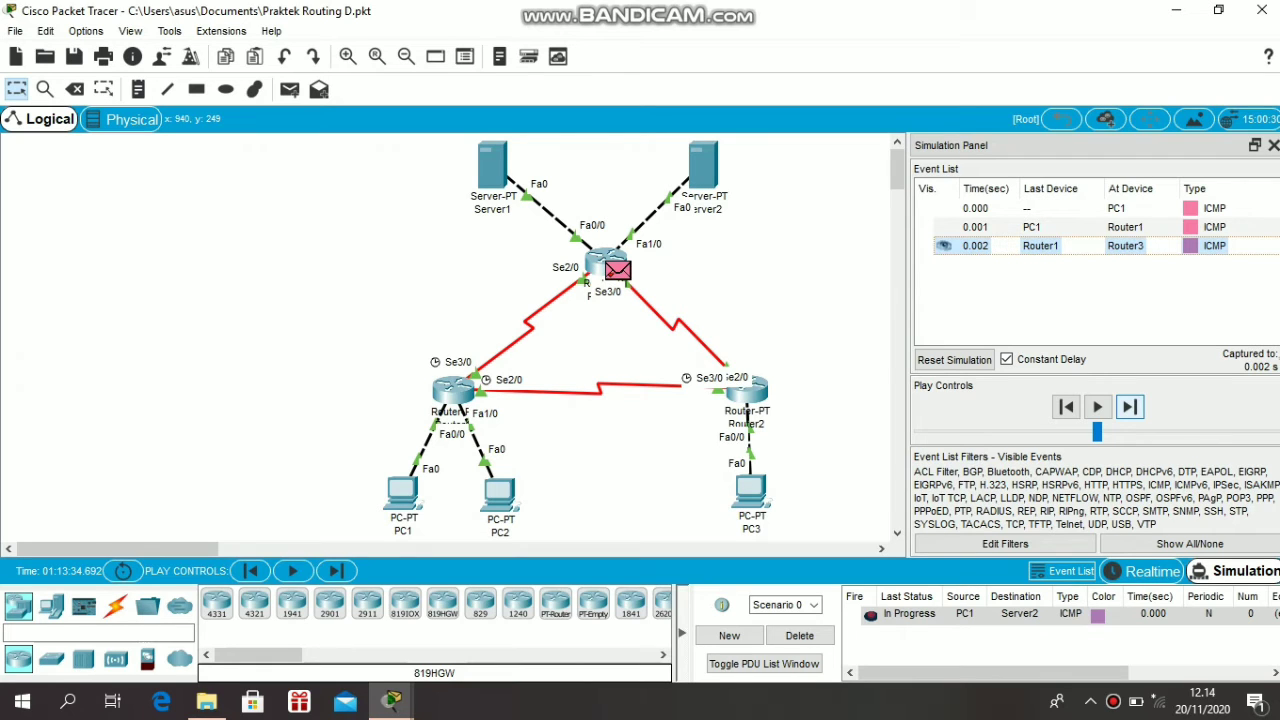
pyautogui.click(954, 359)
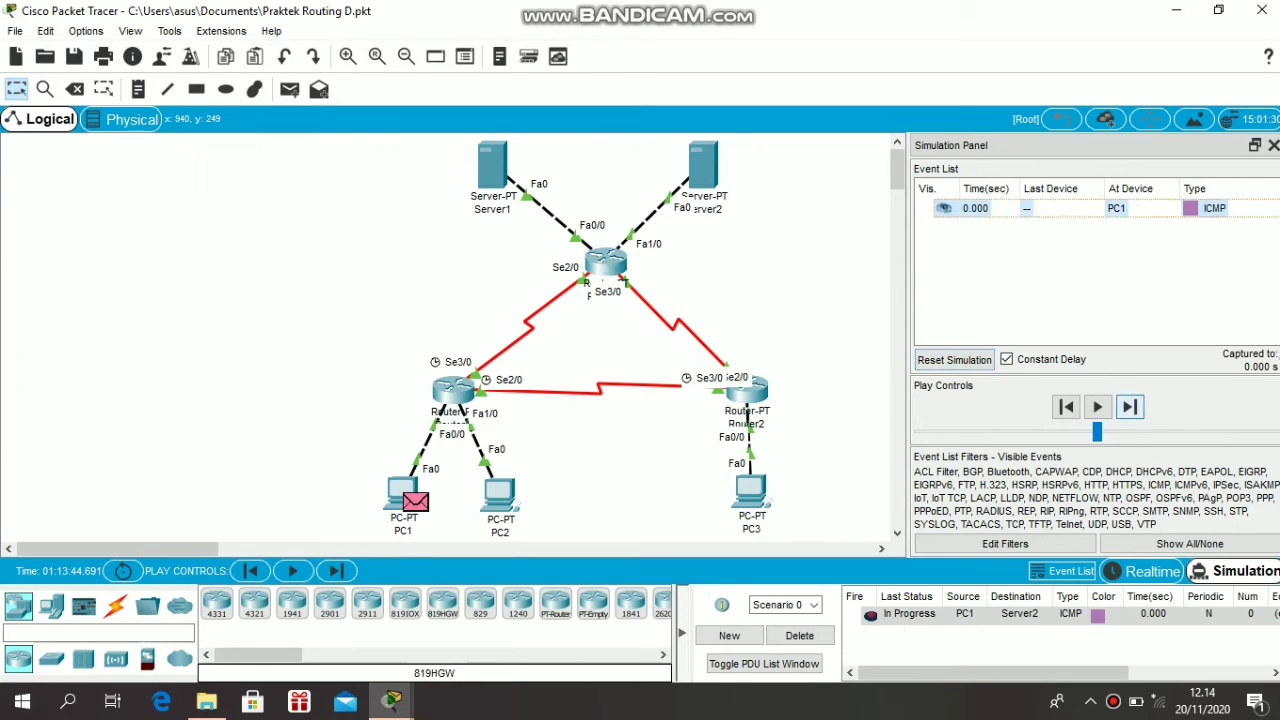
# - Advance the simulation event by event until the PC1-to-Server2 PDU reaches Server2 and its reply returns to PC1
pyautogui.click(1129, 406)
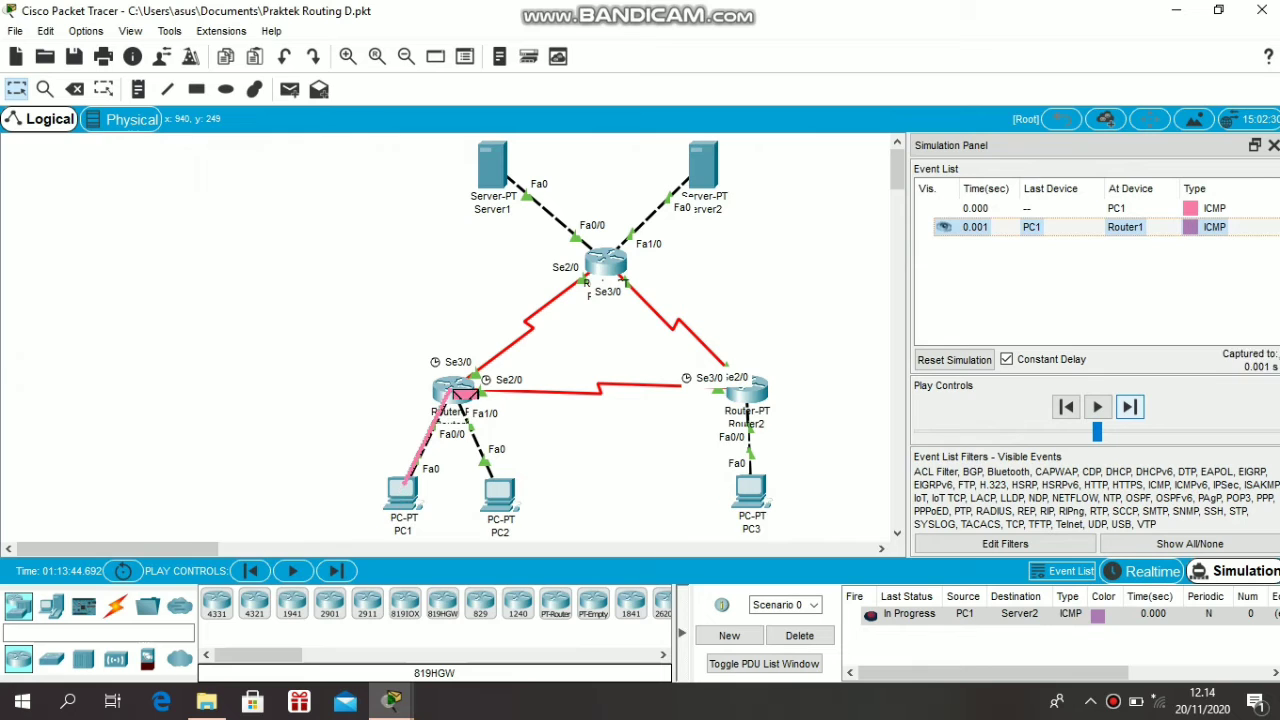
pyautogui.click(1129, 406)
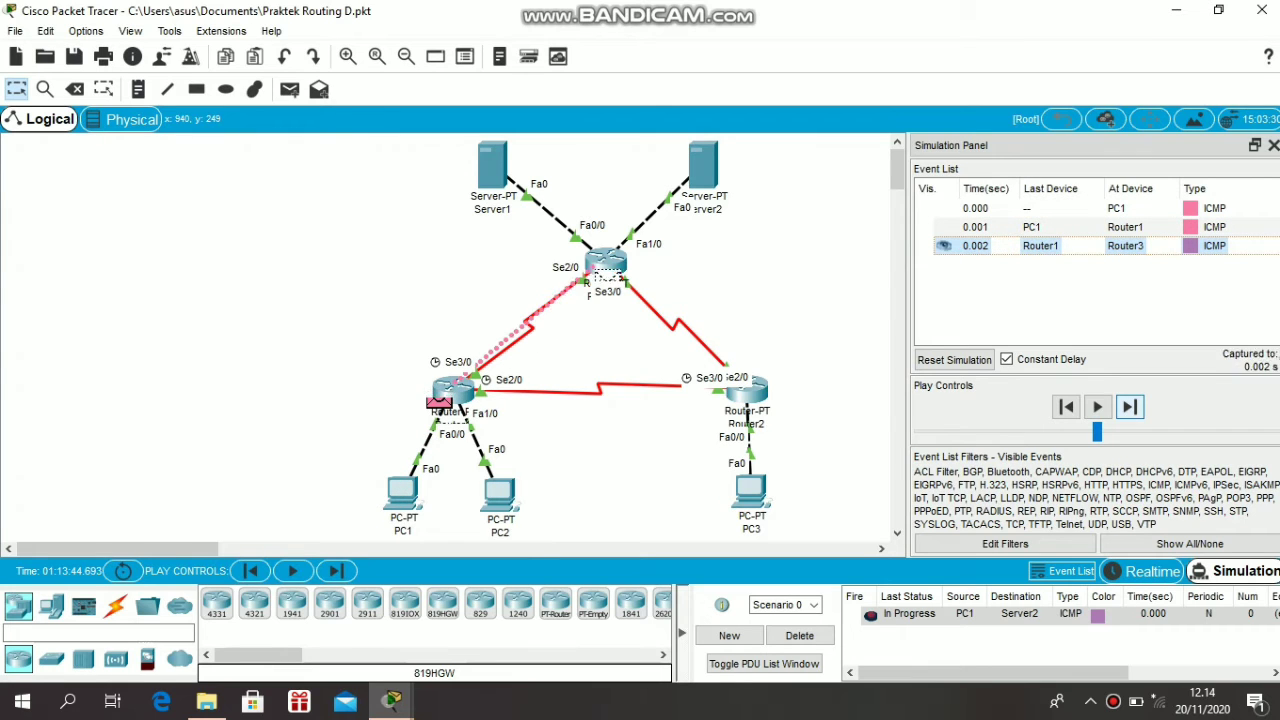
pyautogui.click(1129, 406)
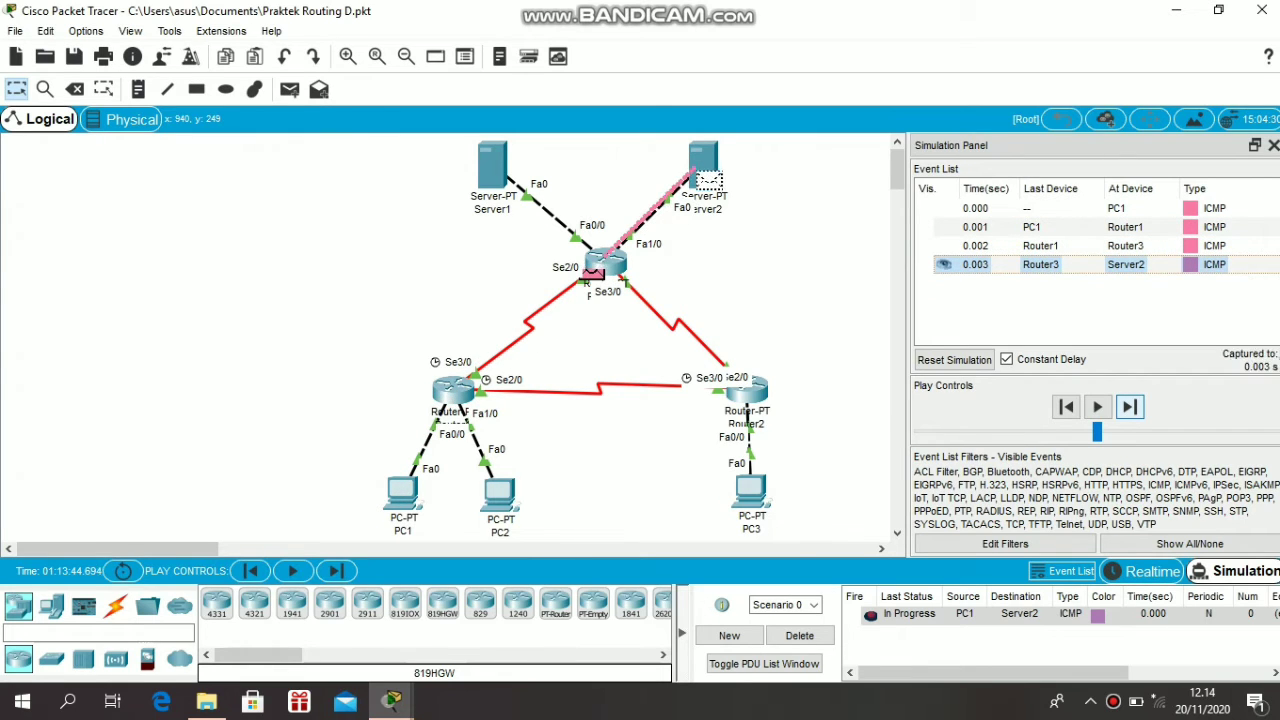
pyautogui.click(1129, 406)
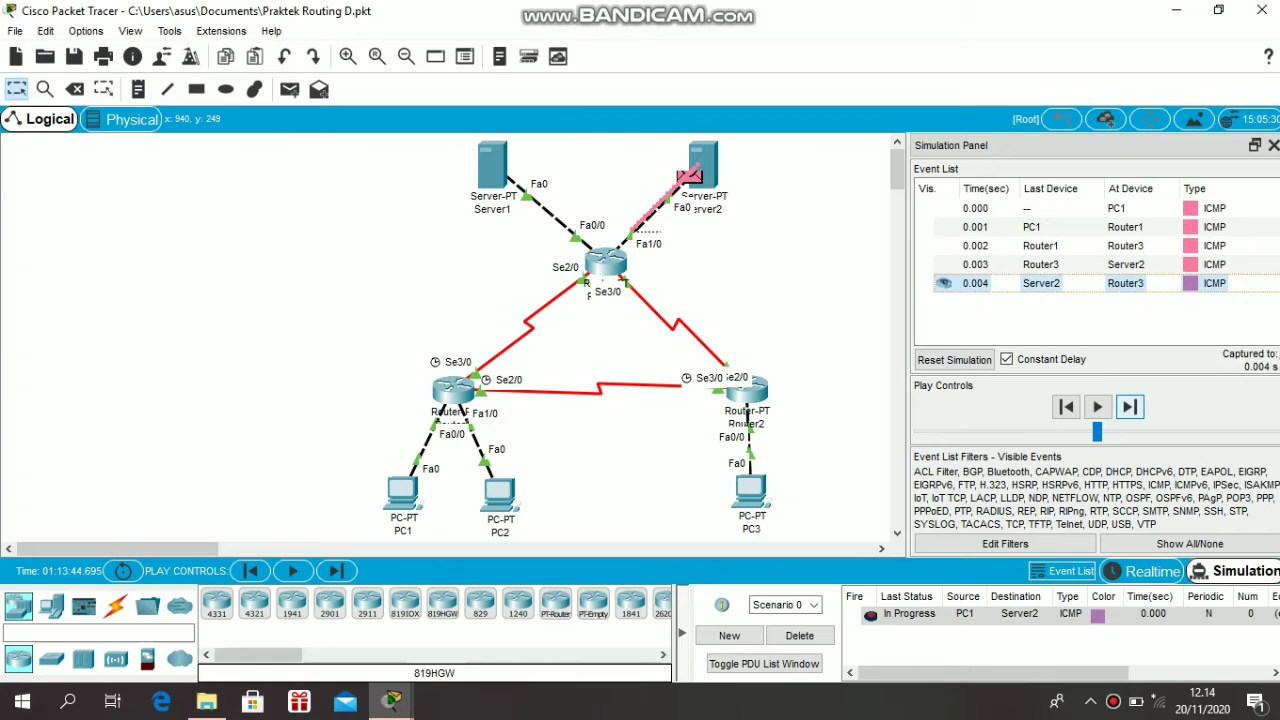
pyautogui.click(1129, 406)
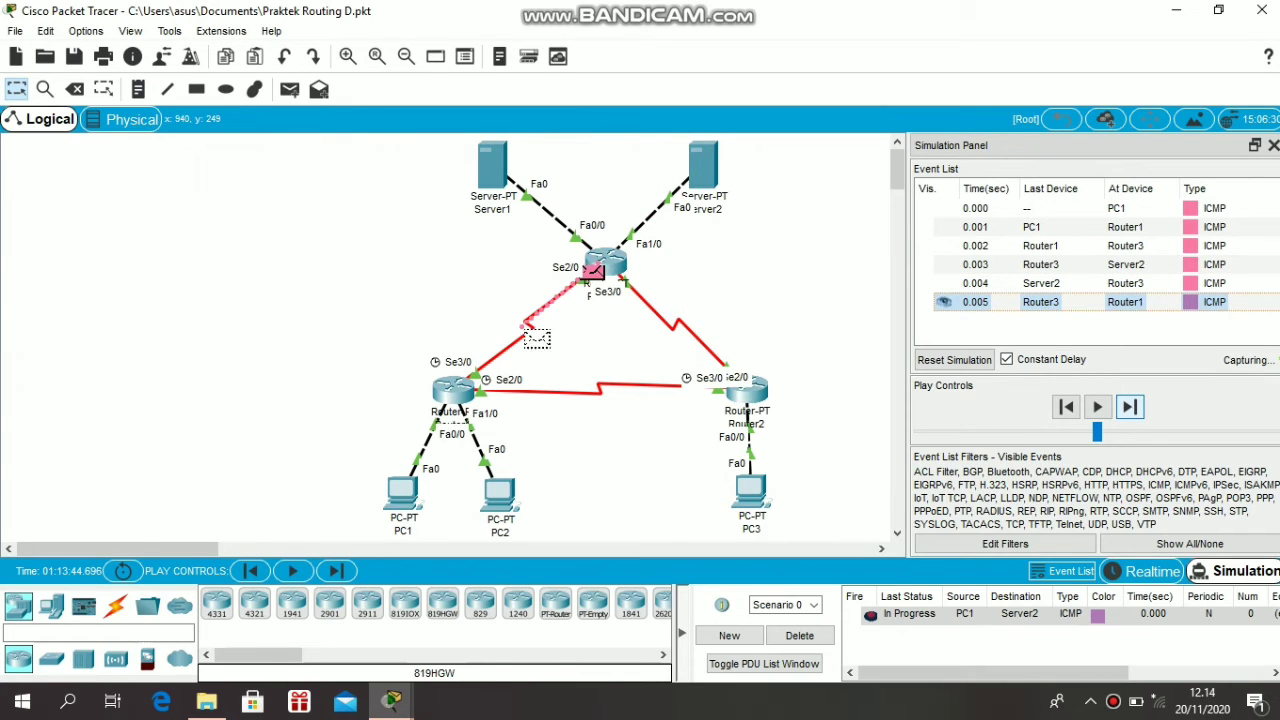
pyautogui.click(1129, 406)
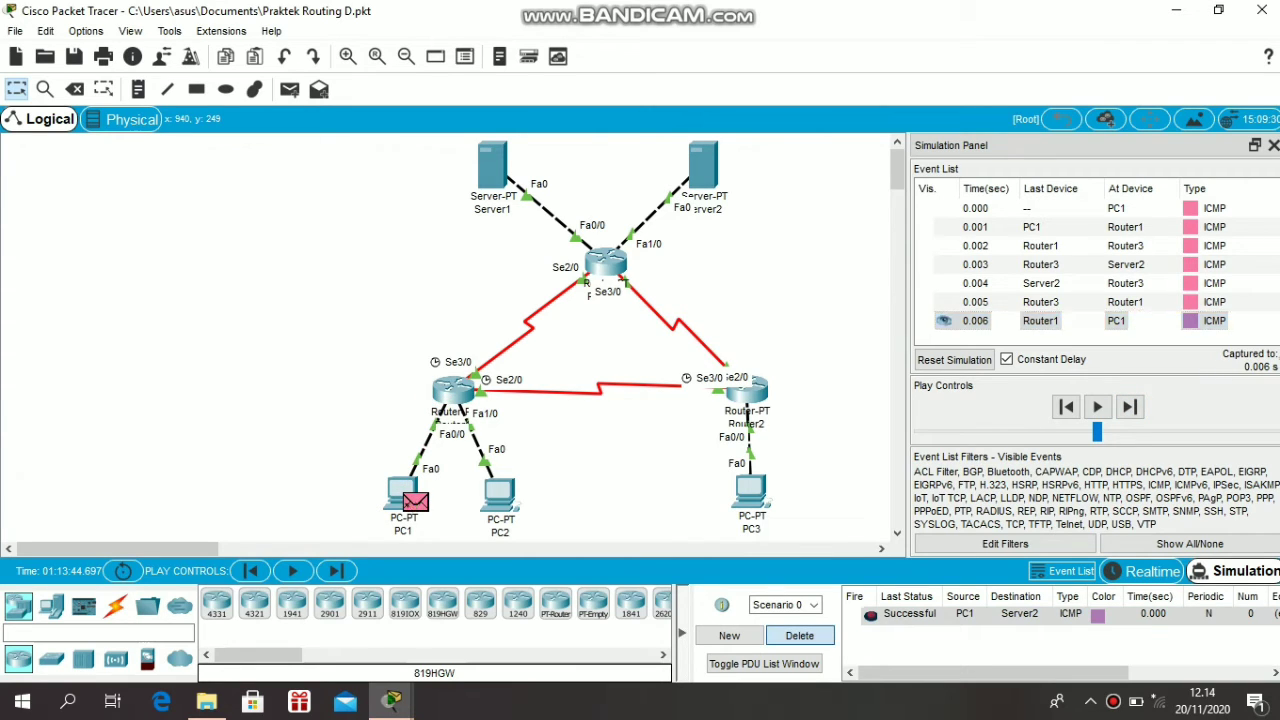
# - Delete the PC1-to-Server2 scenario and add a simple PDU from PC3 to PC1
pyautogui.click(799, 636)
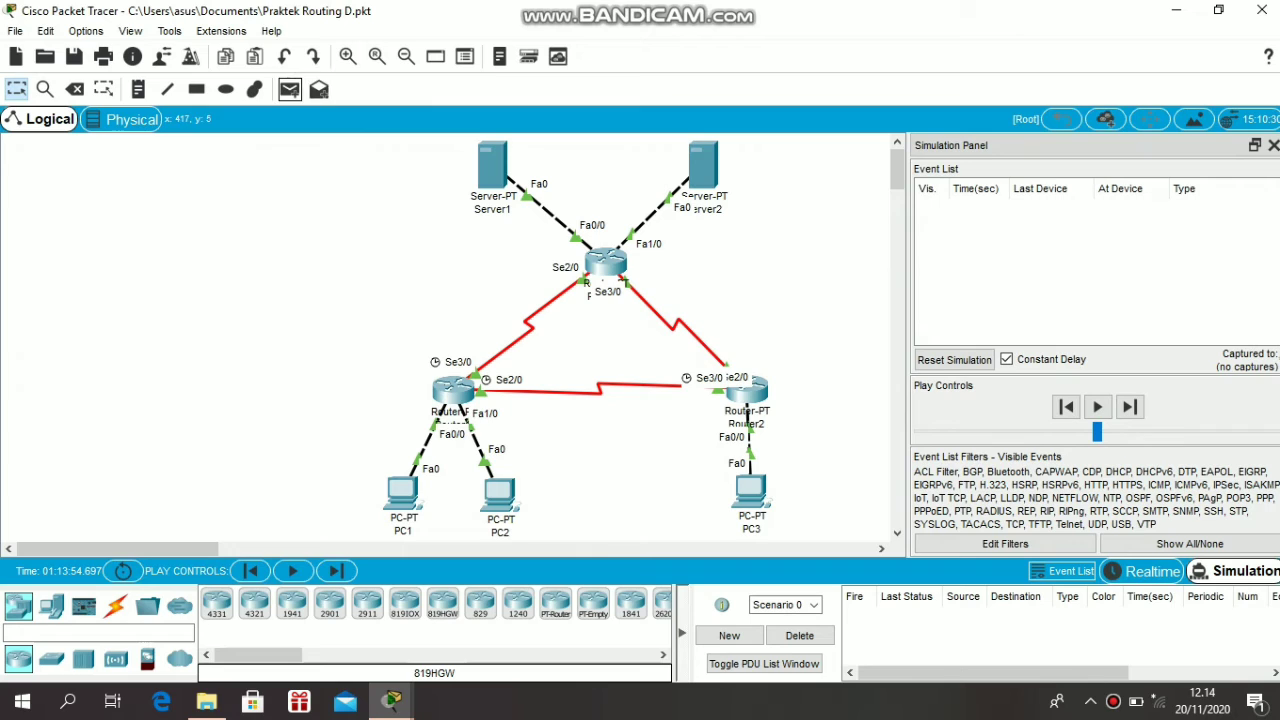
pyautogui.press('p')
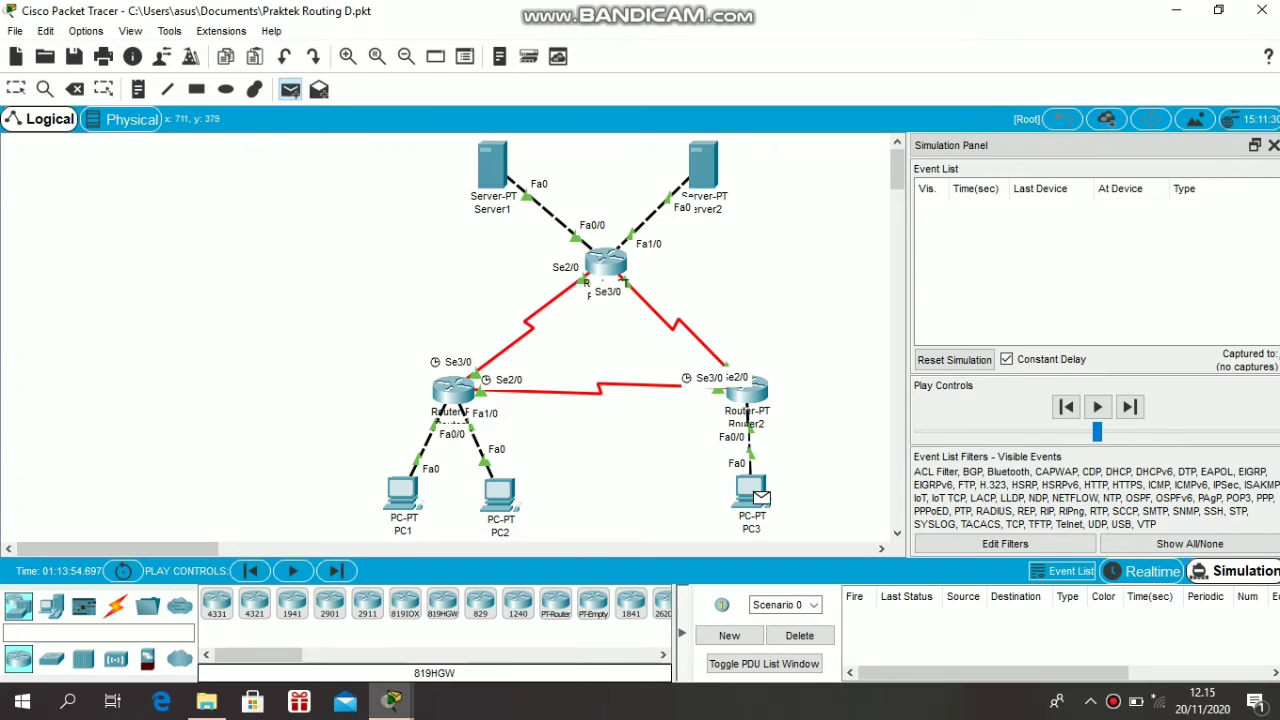
pyautogui.click(752, 492)
pyautogui.click(402, 490)
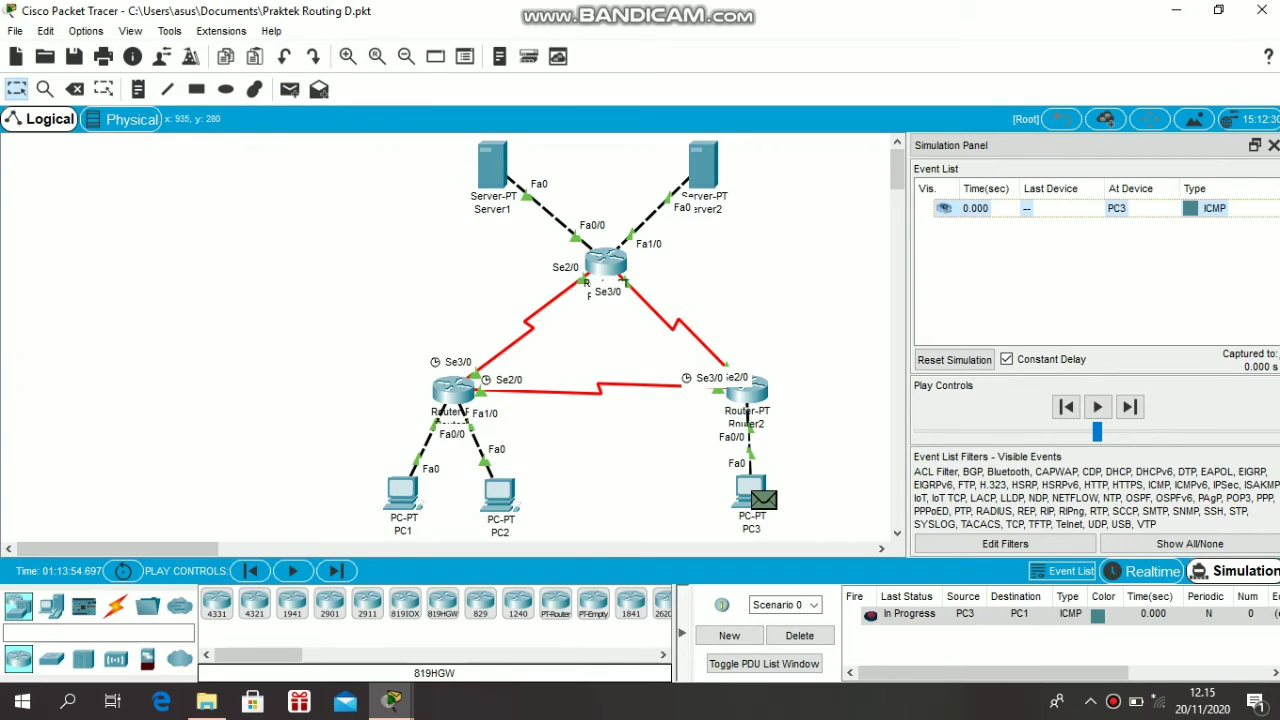
# - Advance the simulation event by event until the PC3-to-PC1 PDU reaches PC1 and its reply returns to PC3
pyautogui.click(1129, 406)
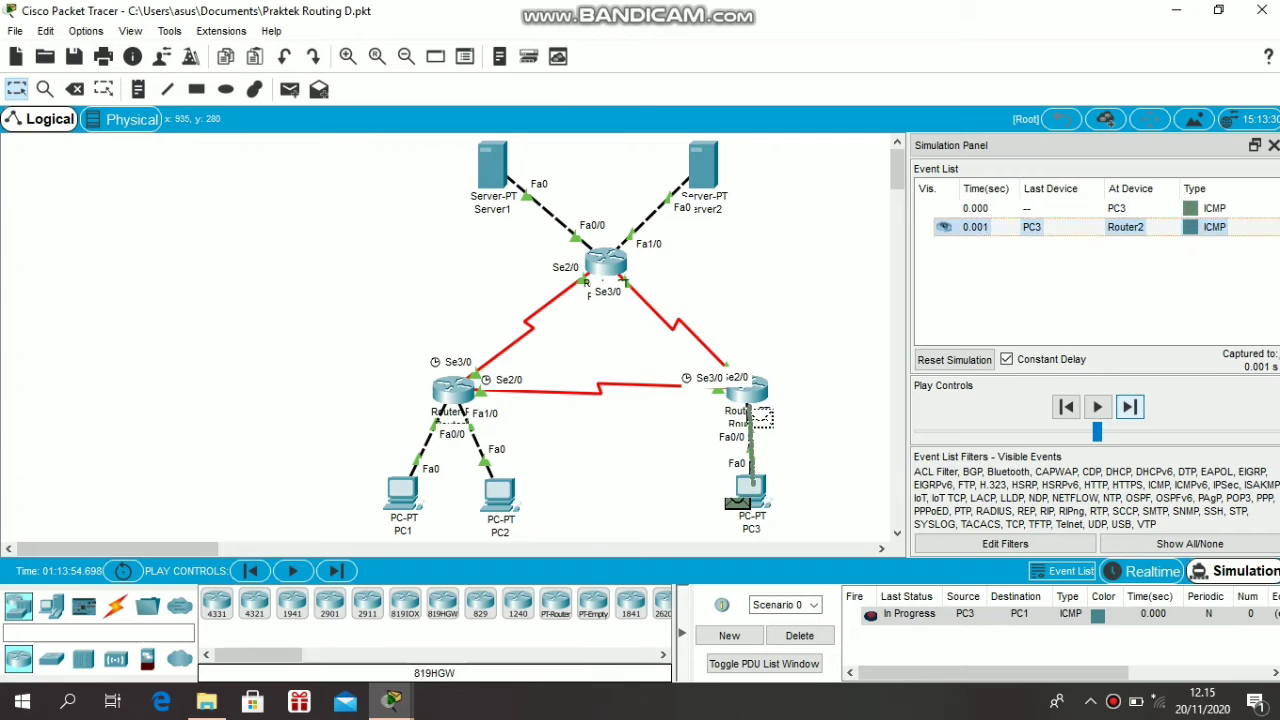
pyautogui.click(1129, 406)
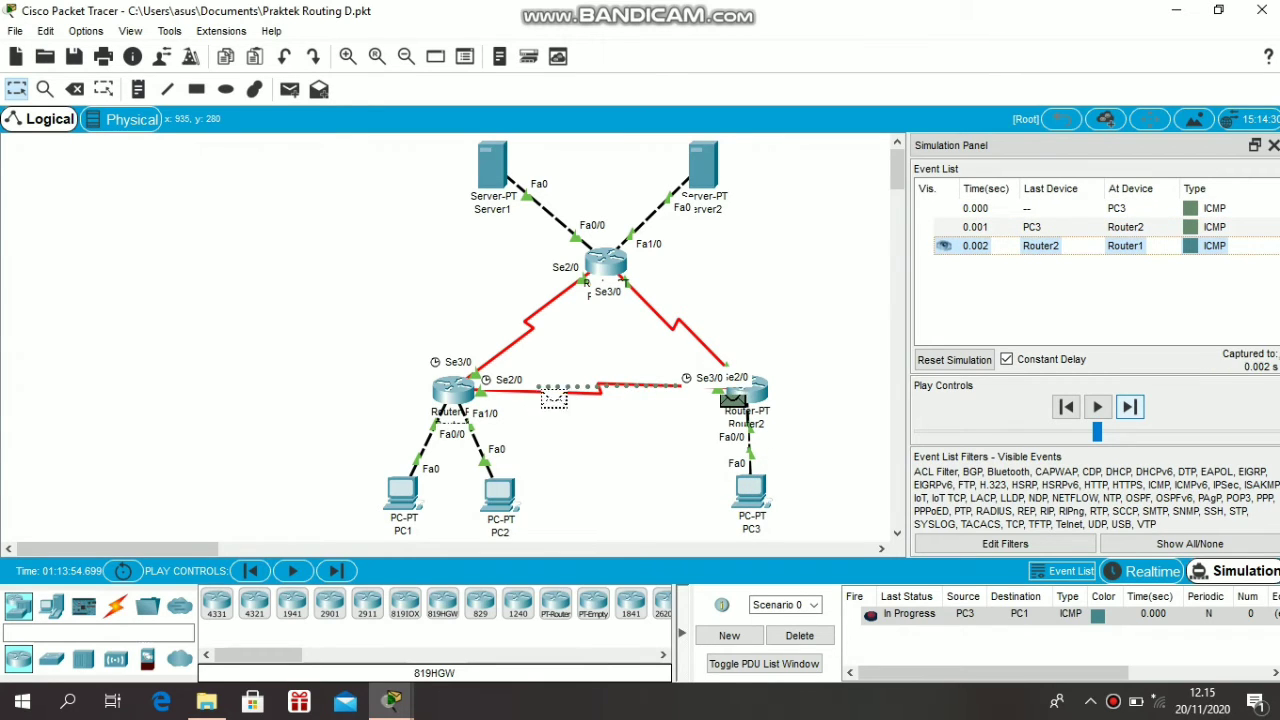
pyautogui.click(1129, 406)
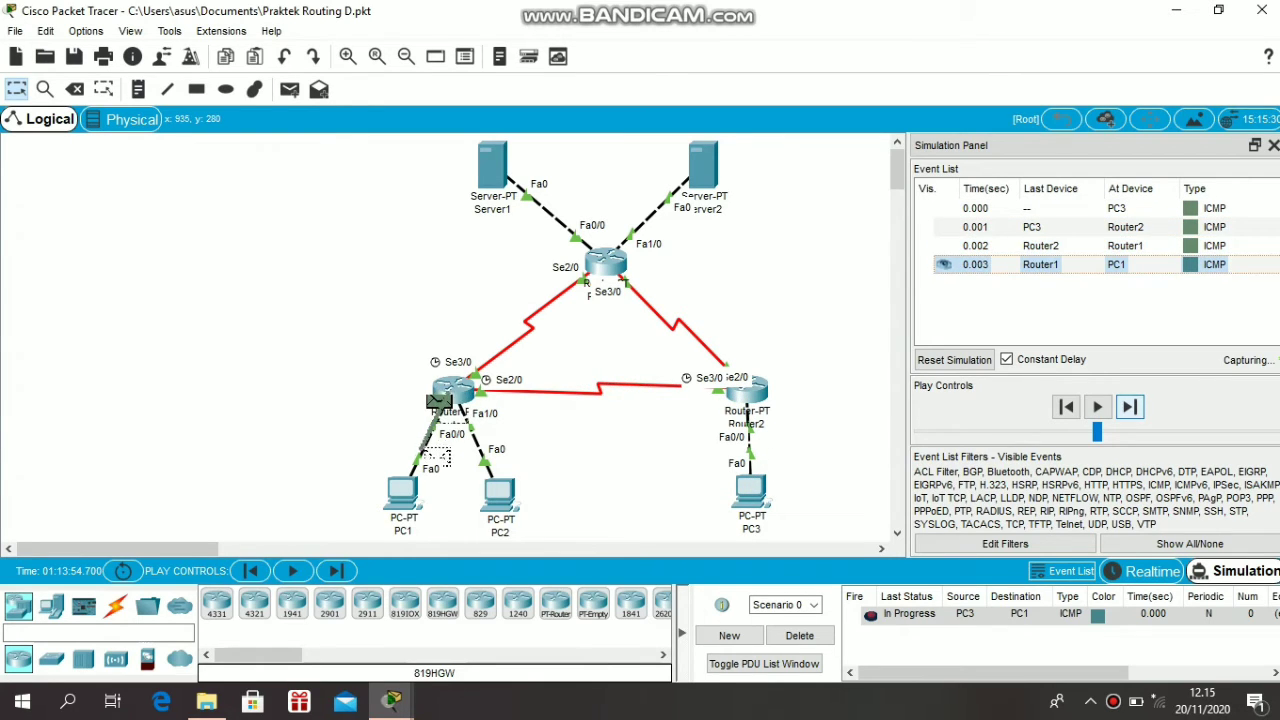
pyautogui.click(1129, 406)
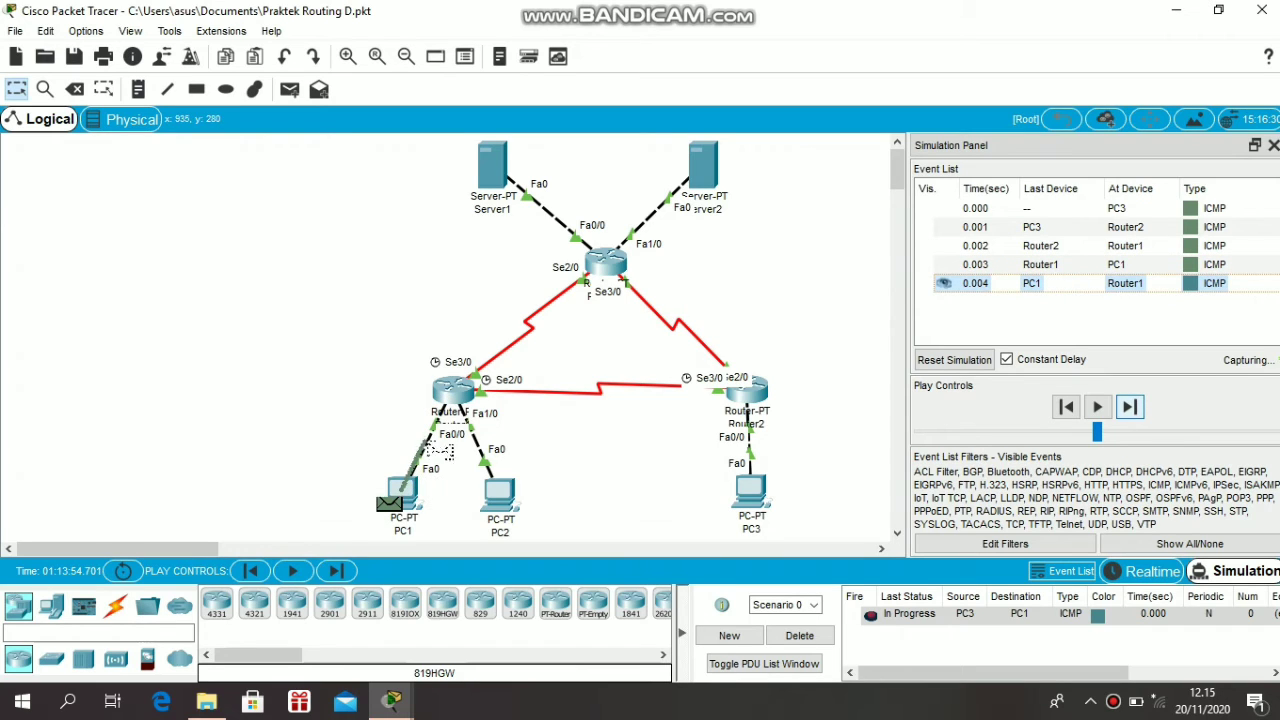
pyautogui.click(1129, 406)
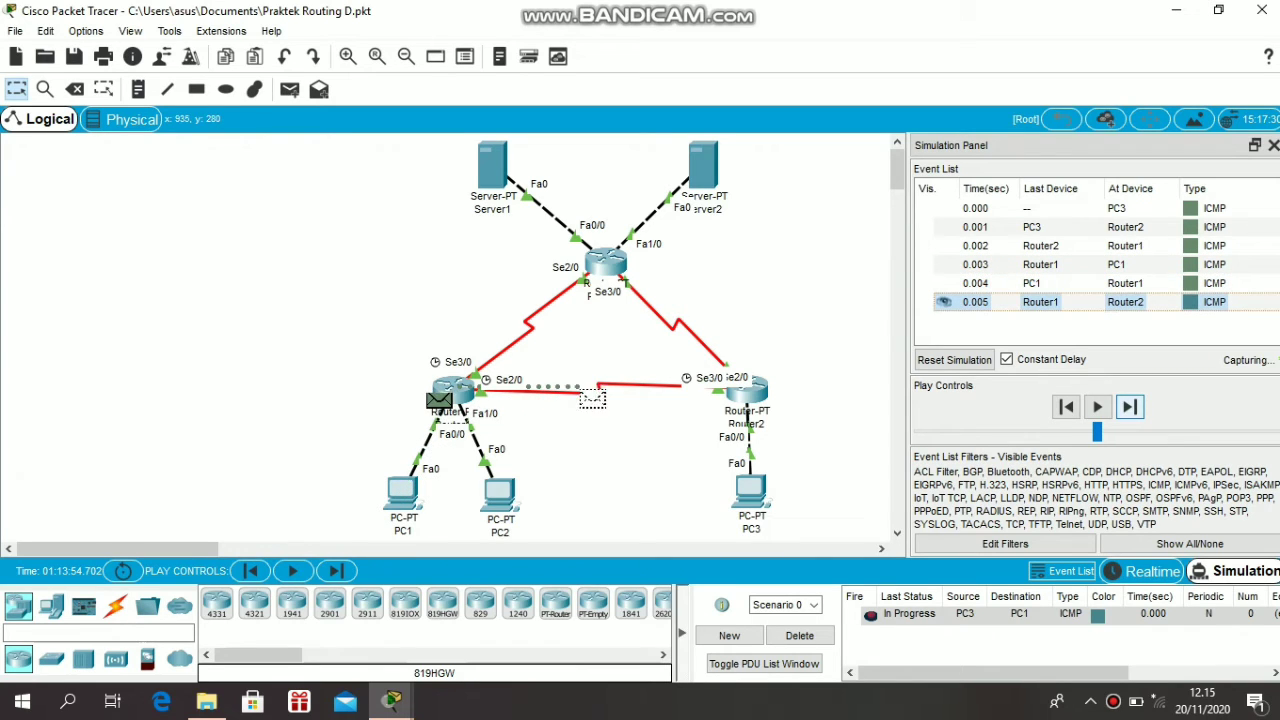
pyautogui.click(1129, 406)
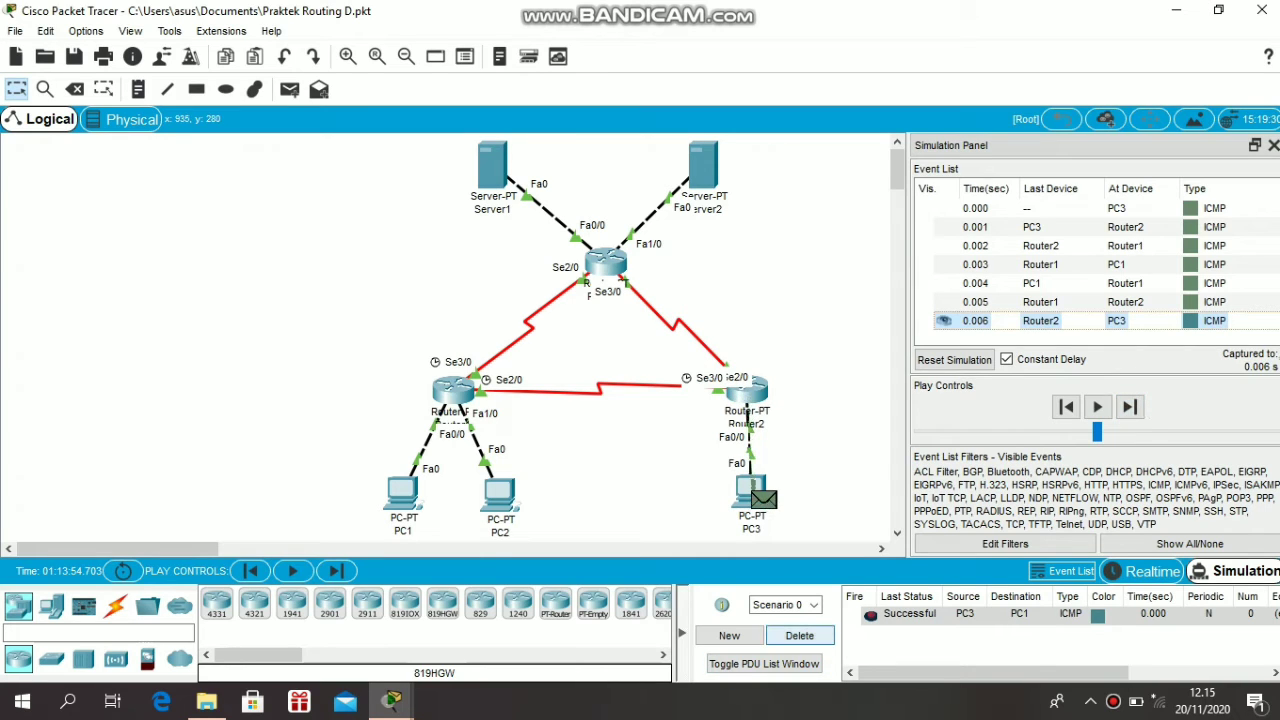
# - Delete the PC3-to-PC1 scenario and add a simple PDU from PC3 to PC2
pyautogui.click(799, 635)
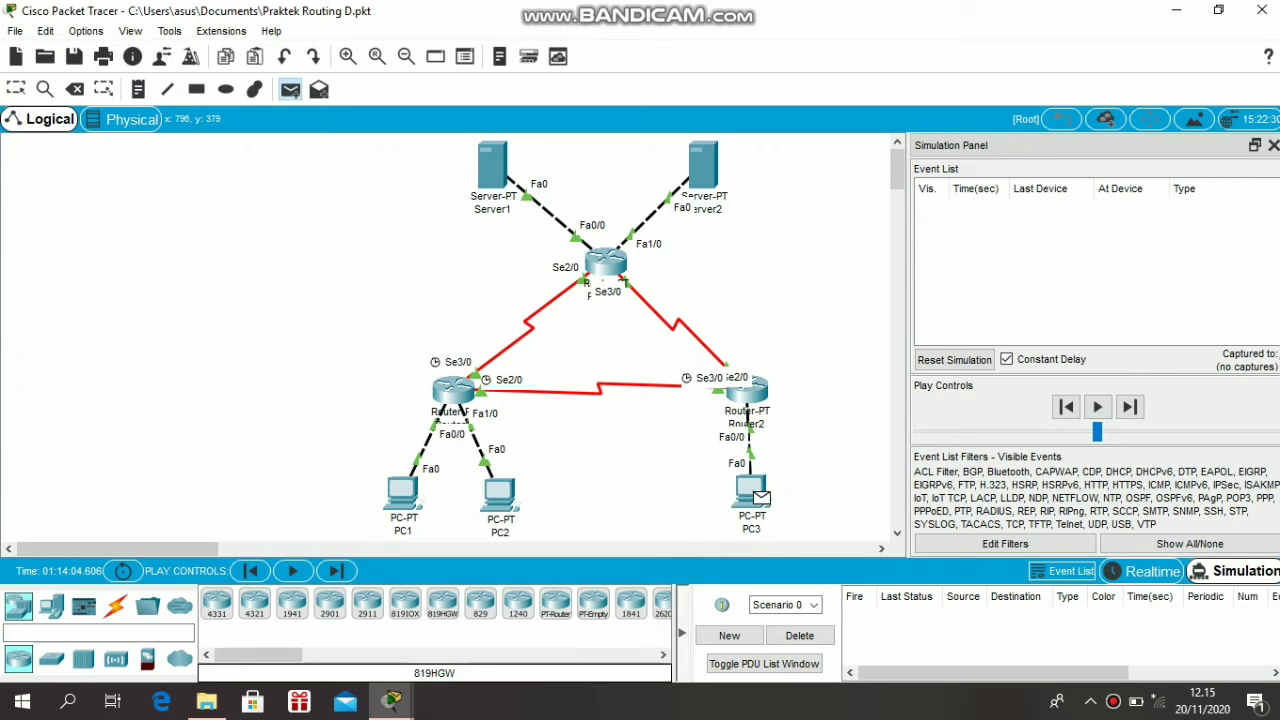
pyautogui.click(499, 492)
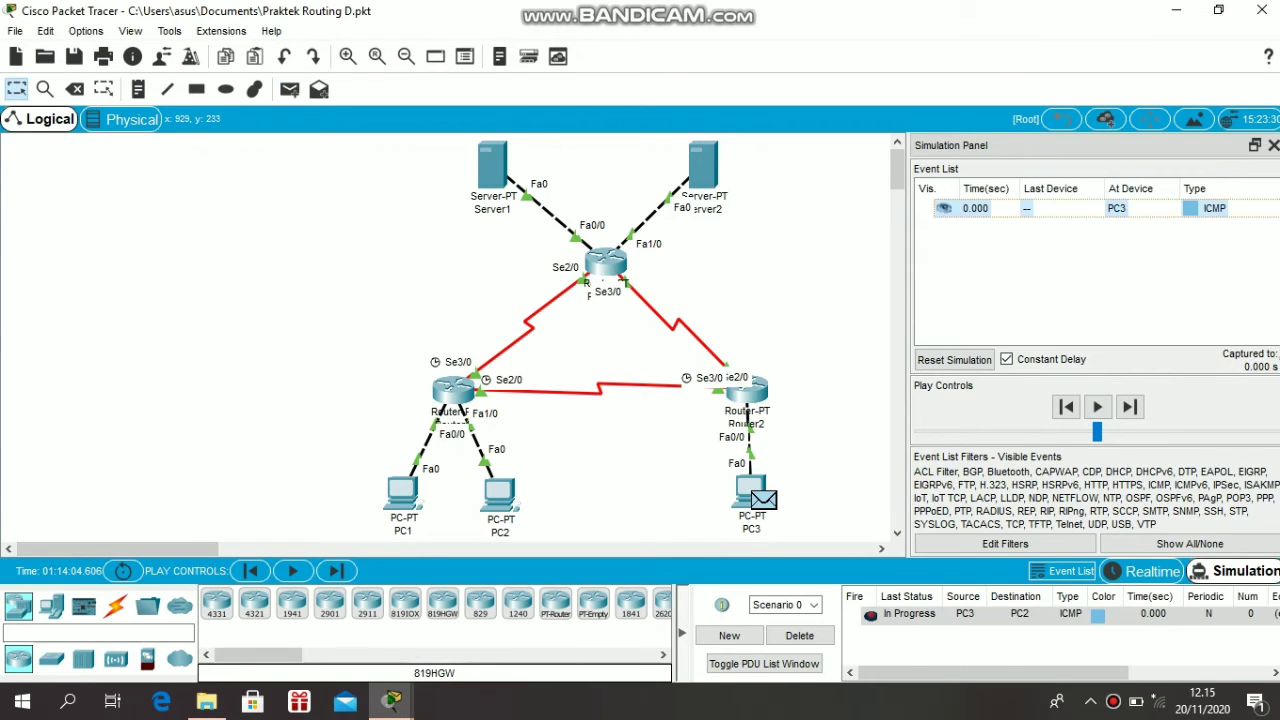
# - Advance the simulation event by event until the PC3-to-PC2 PDU reaches PC2 and its reply returns to PC3
pyautogui.click(1129, 406)
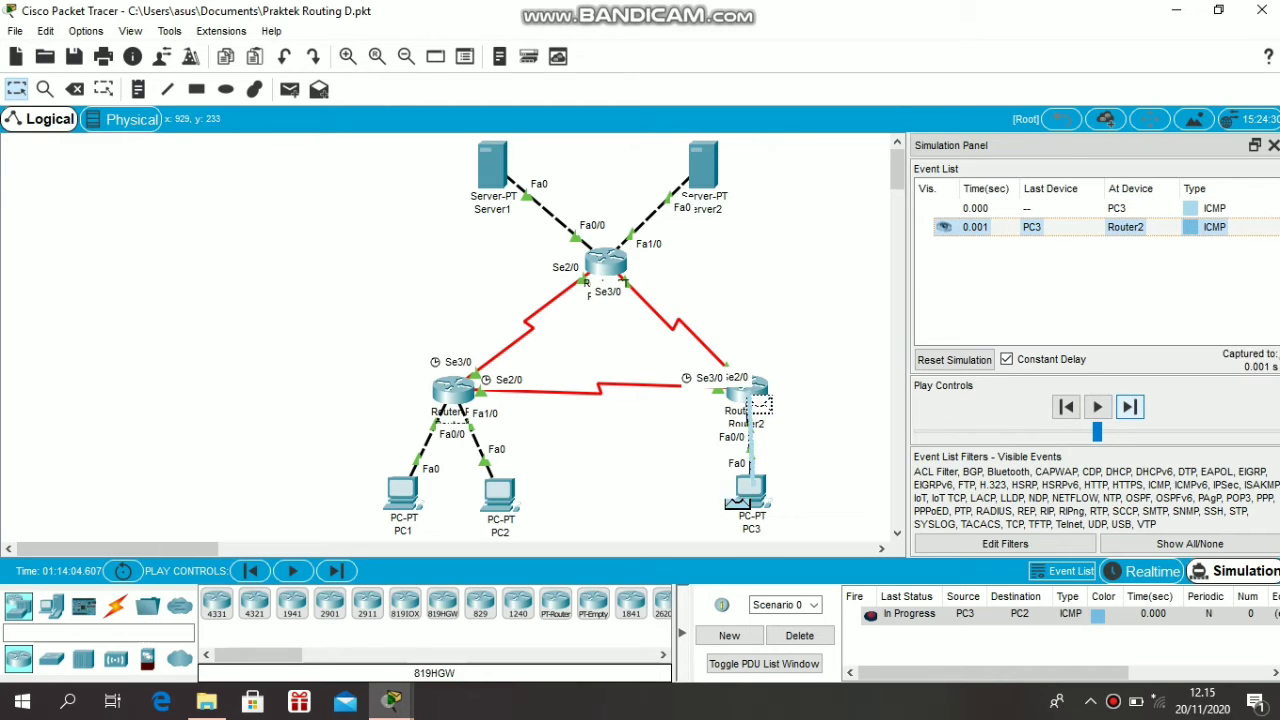
pyautogui.click(1129, 406)
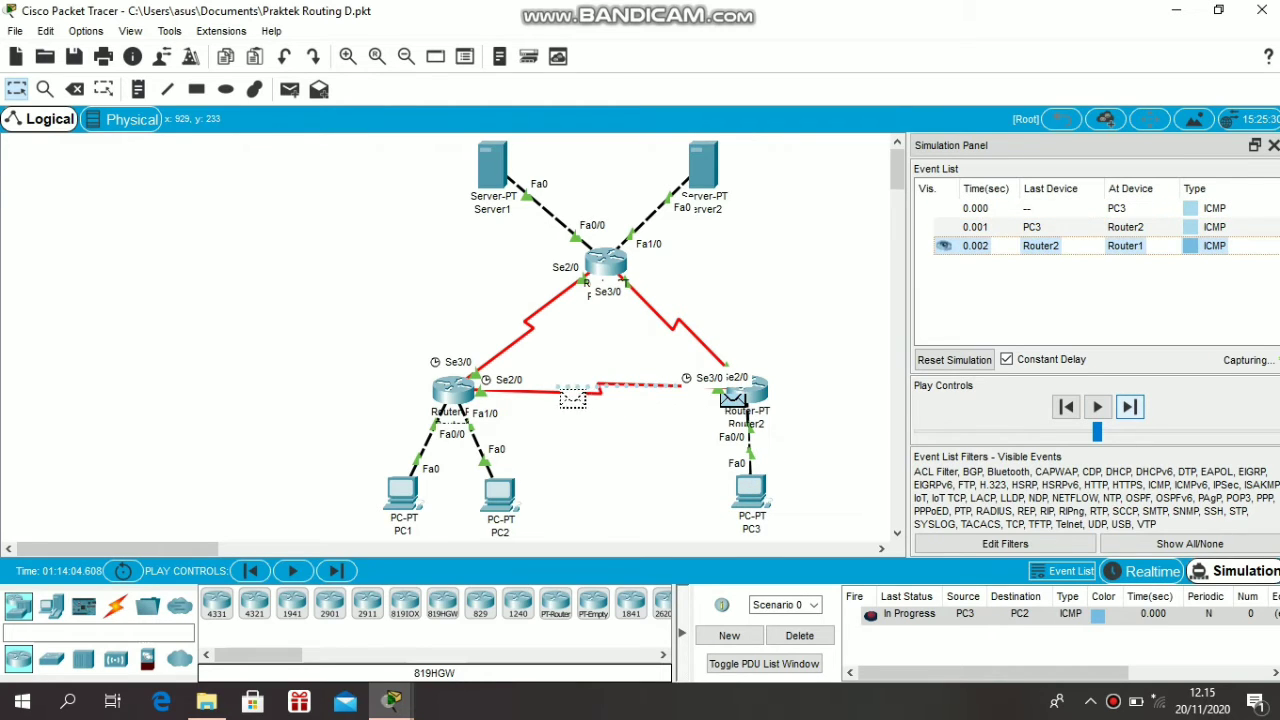
pyautogui.click(1129, 406)
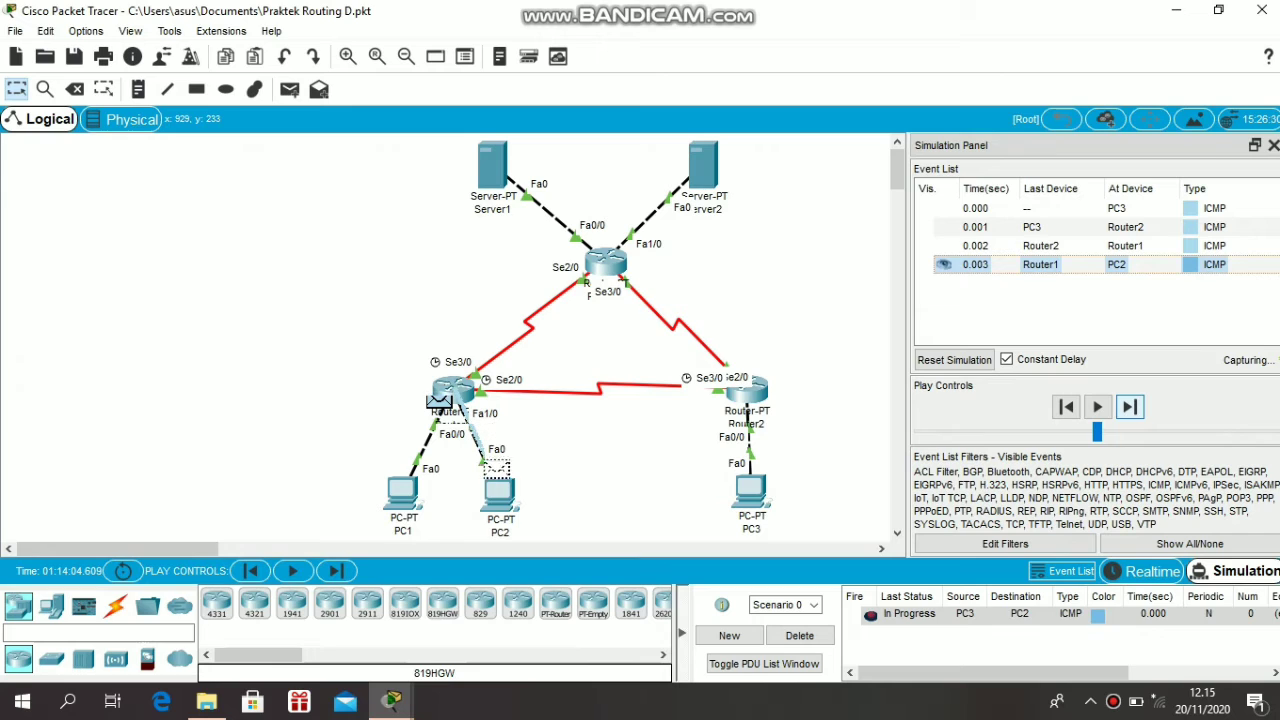
pyautogui.click(1129, 406)
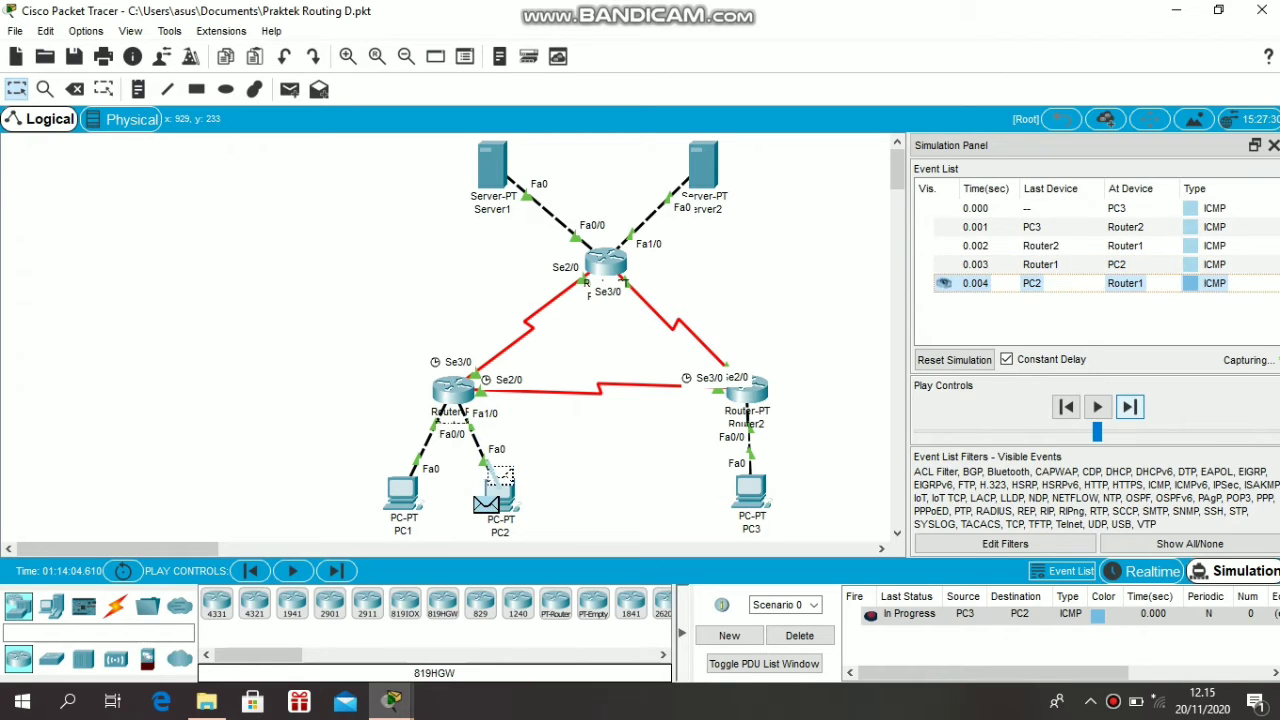
pyautogui.click(1129, 406)
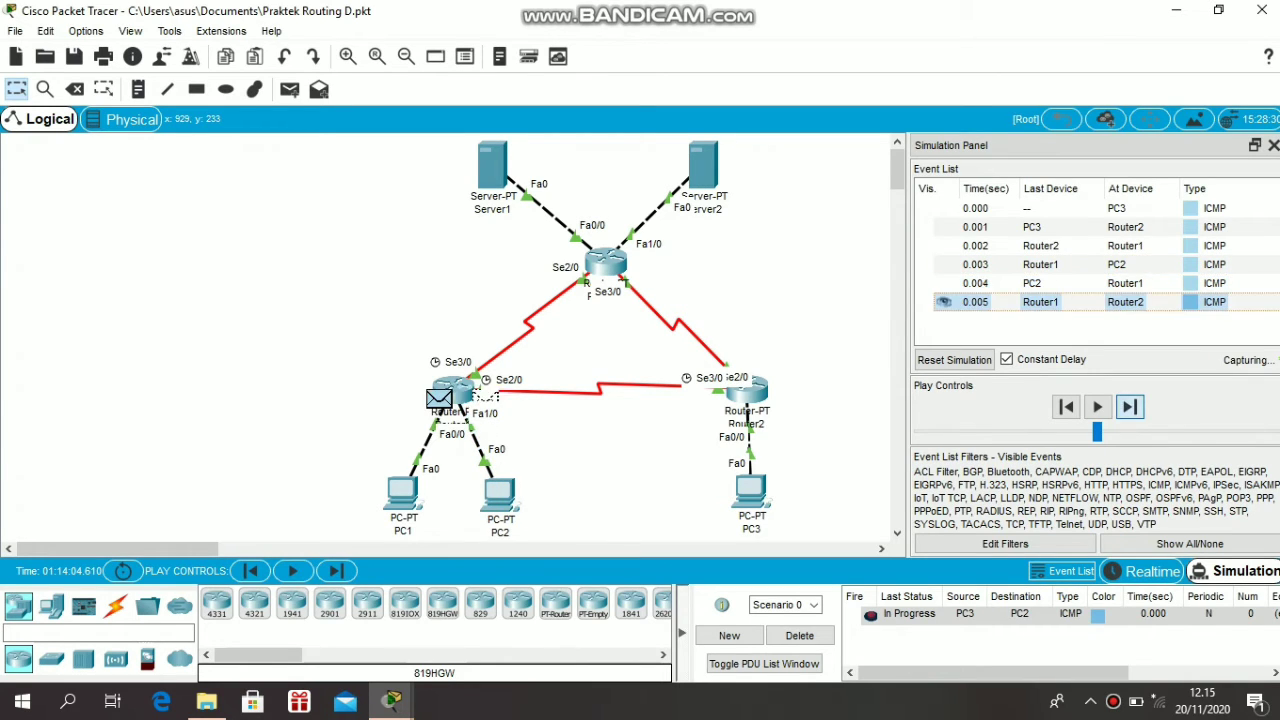
pyautogui.click(1129, 406)
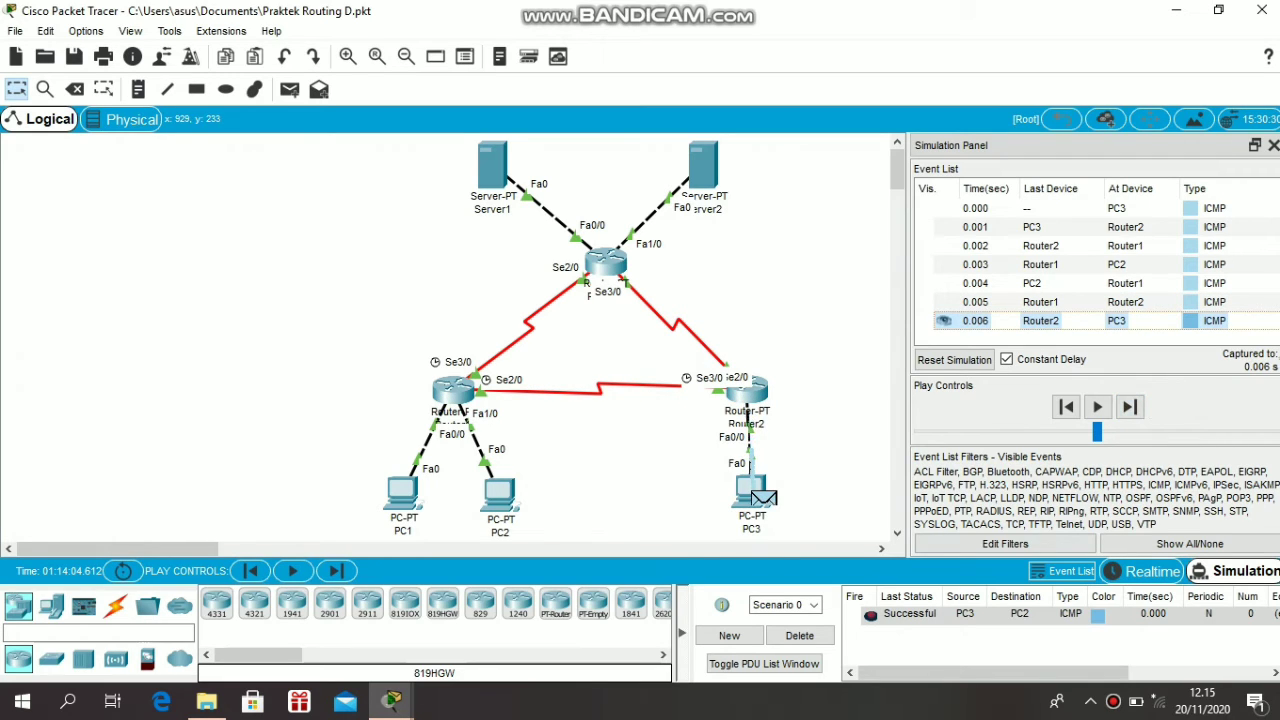
# - Delete the PC3-to-PC2 scenario and add a simple PDU from PC3 to Server2
pyautogui.click(800, 636)
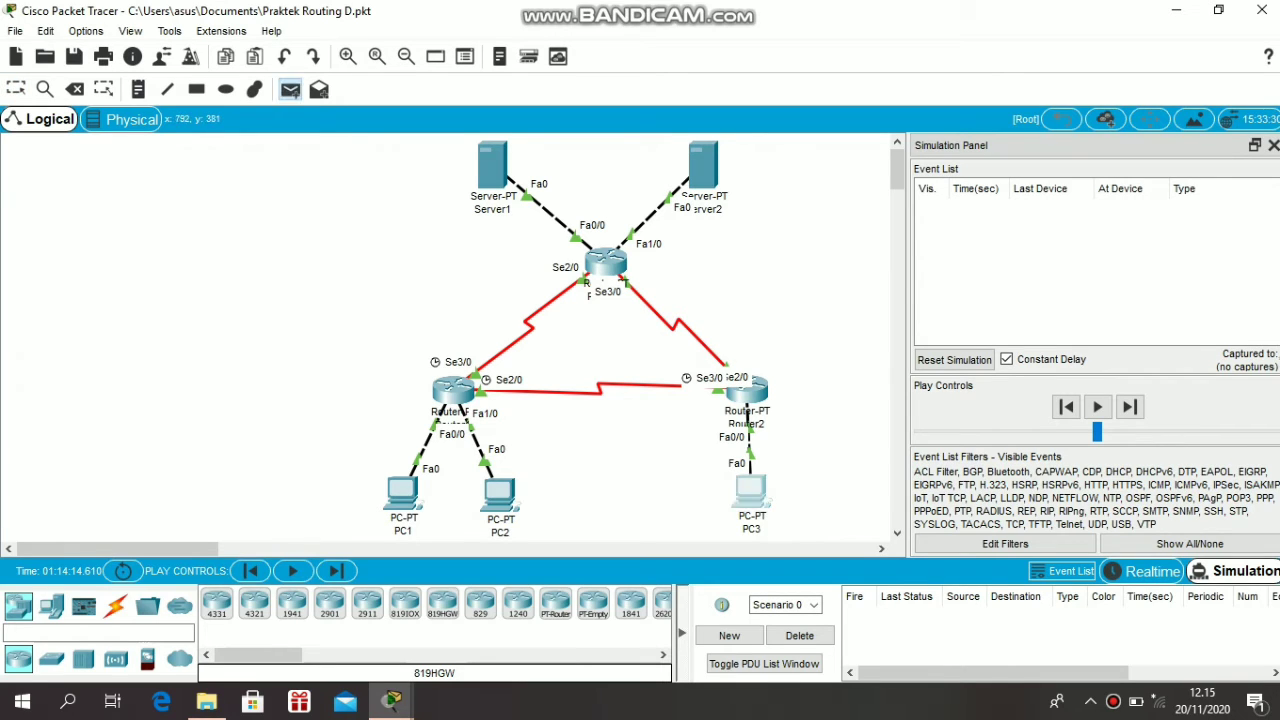
pyautogui.click(752, 492)
pyautogui.click(703, 165)
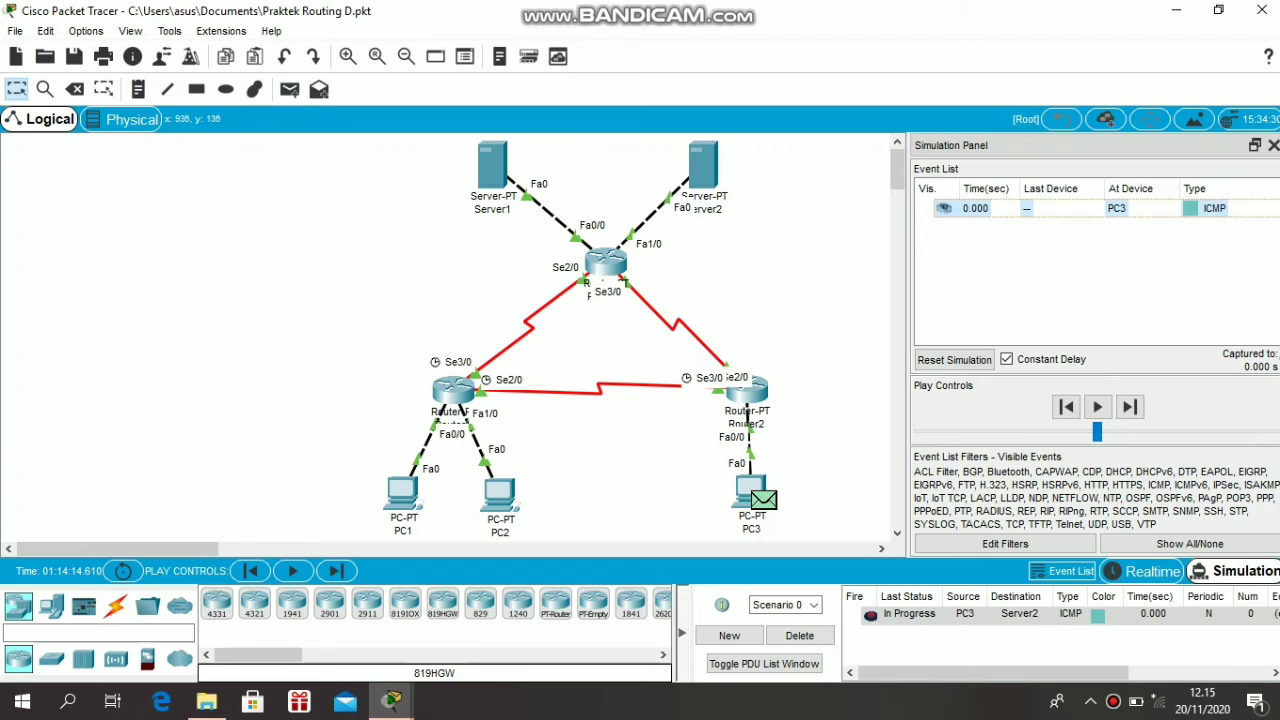
# - Advance the simulation event by event until the PC3-to-Server2 PDU reaches Server2 and its reply returns to PC3
pyautogui.click(1129, 406)
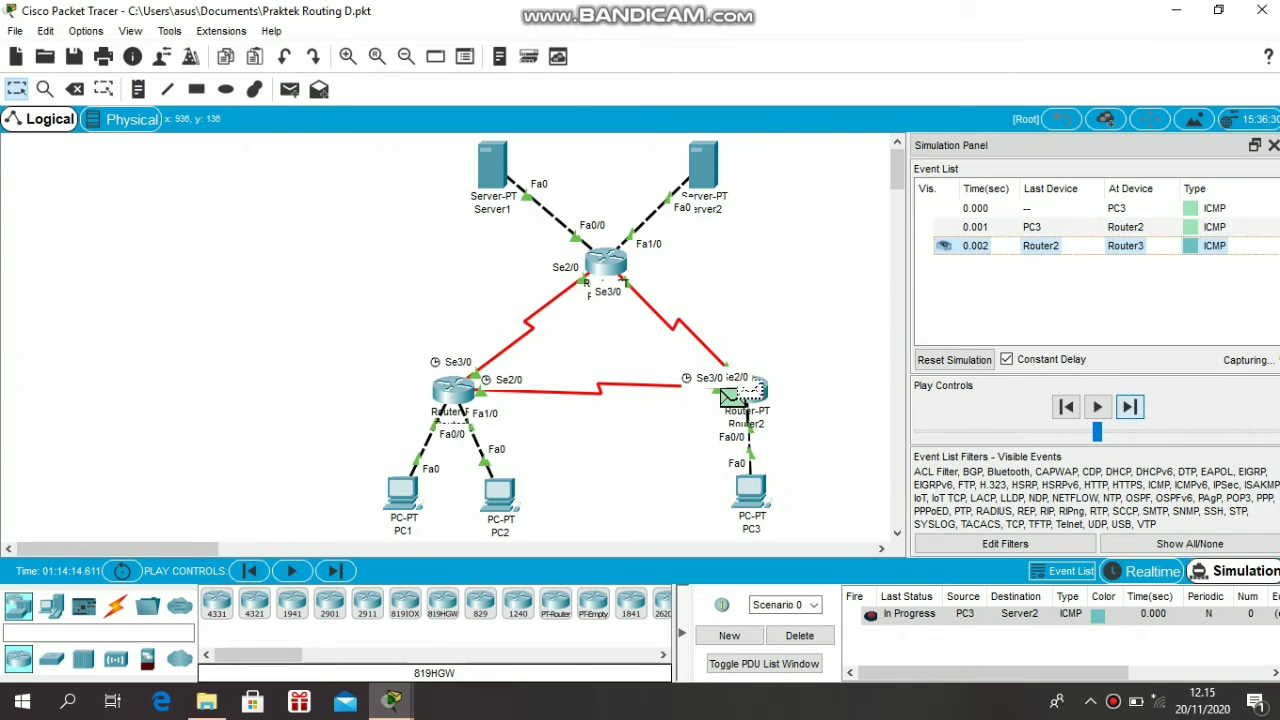
pyautogui.click(1129, 406)
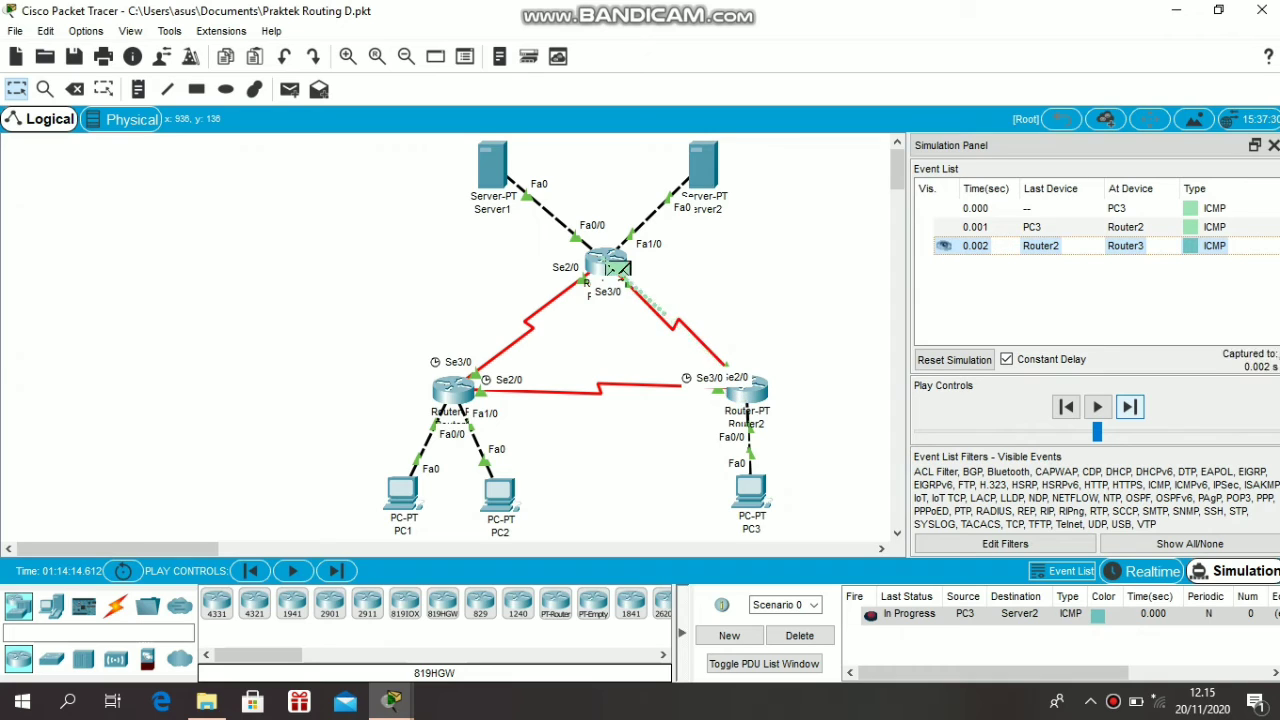
pyautogui.click(1129, 406)
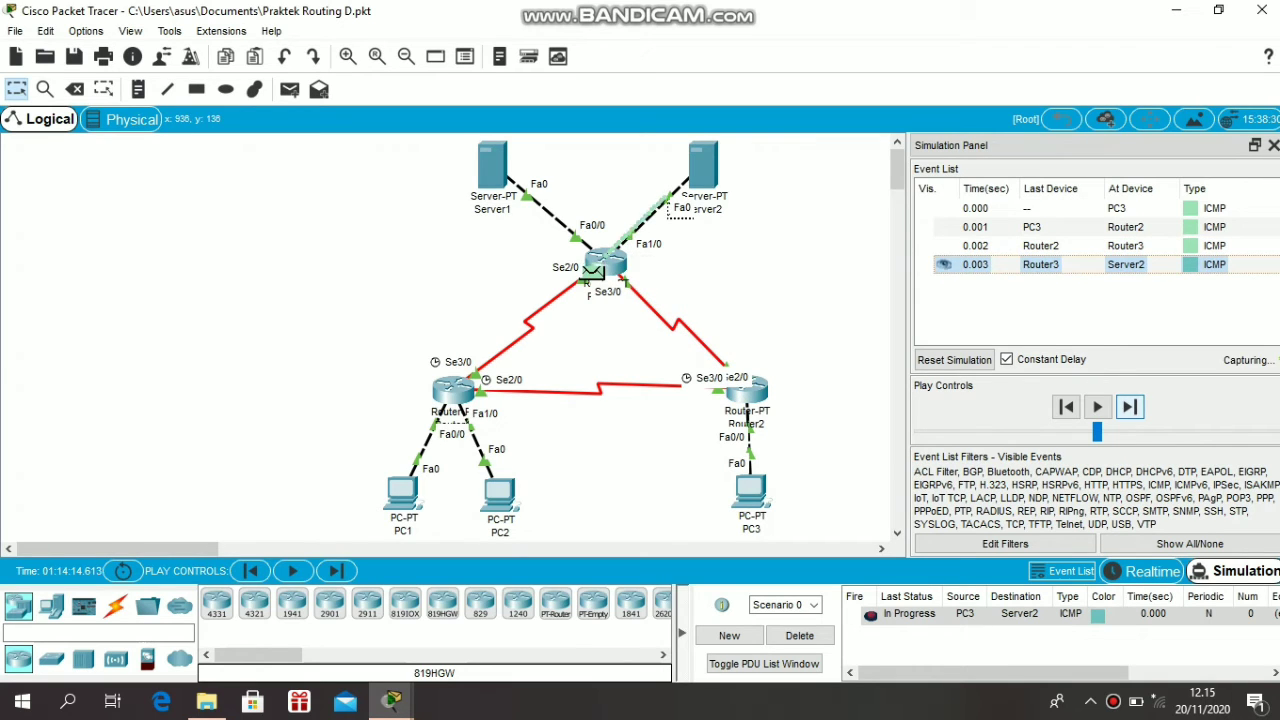
pyautogui.click(1129, 406)
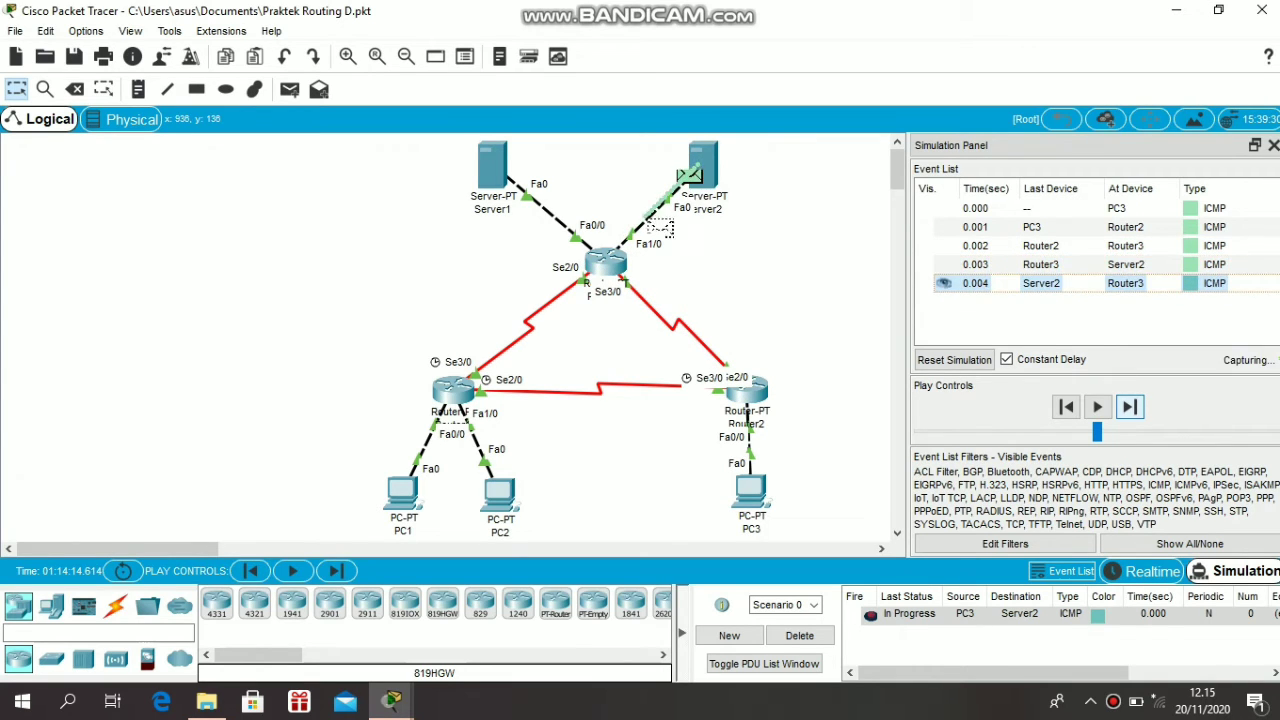
pyautogui.click(1129, 406)
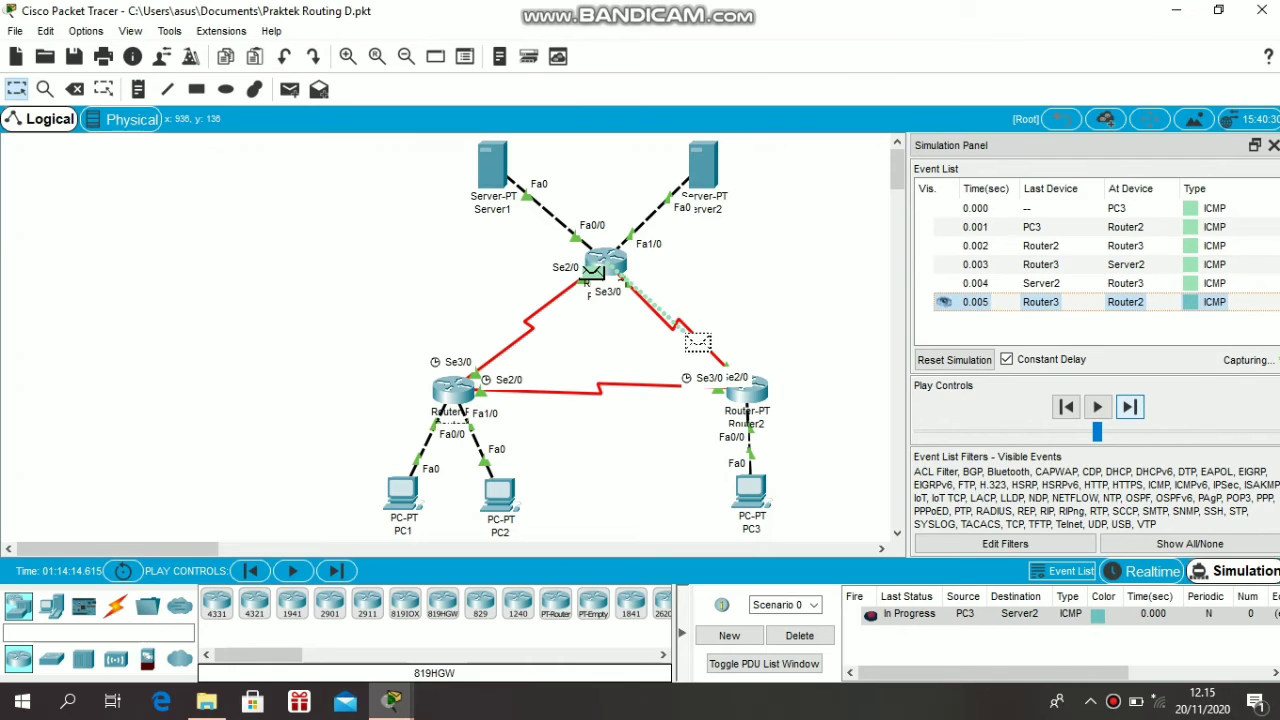
pyautogui.click(1129, 406)
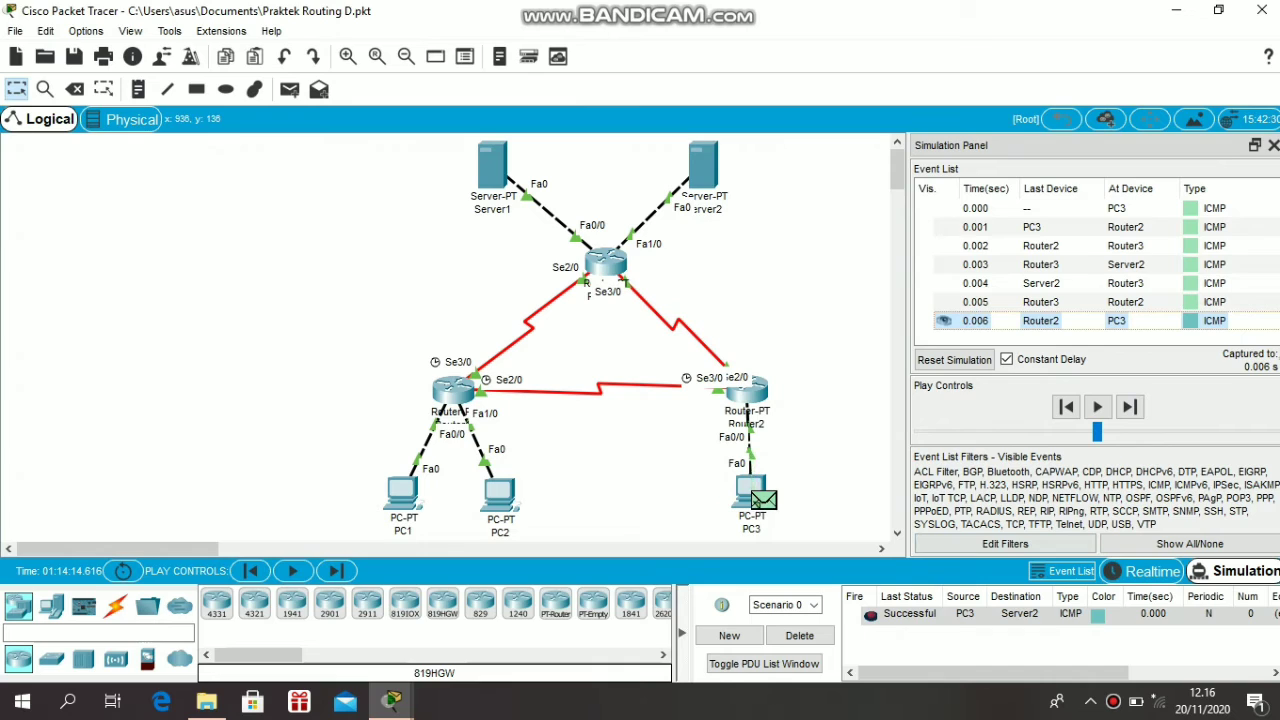
# - Delete the PC3-to-Server2 scenario and add a simple PDU from PC3 to Server1
pyautogui.click(799, 635)
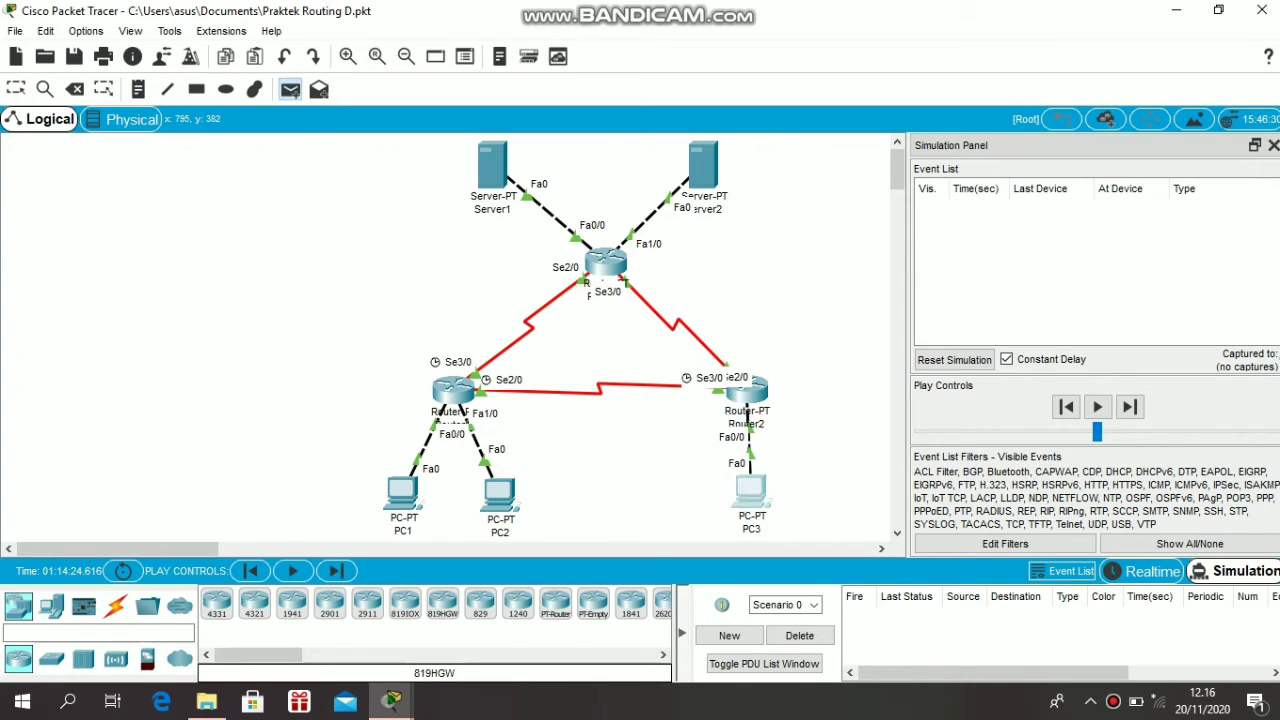
pyautogui.click(752, 490)
pyautogui.click(492, 165)
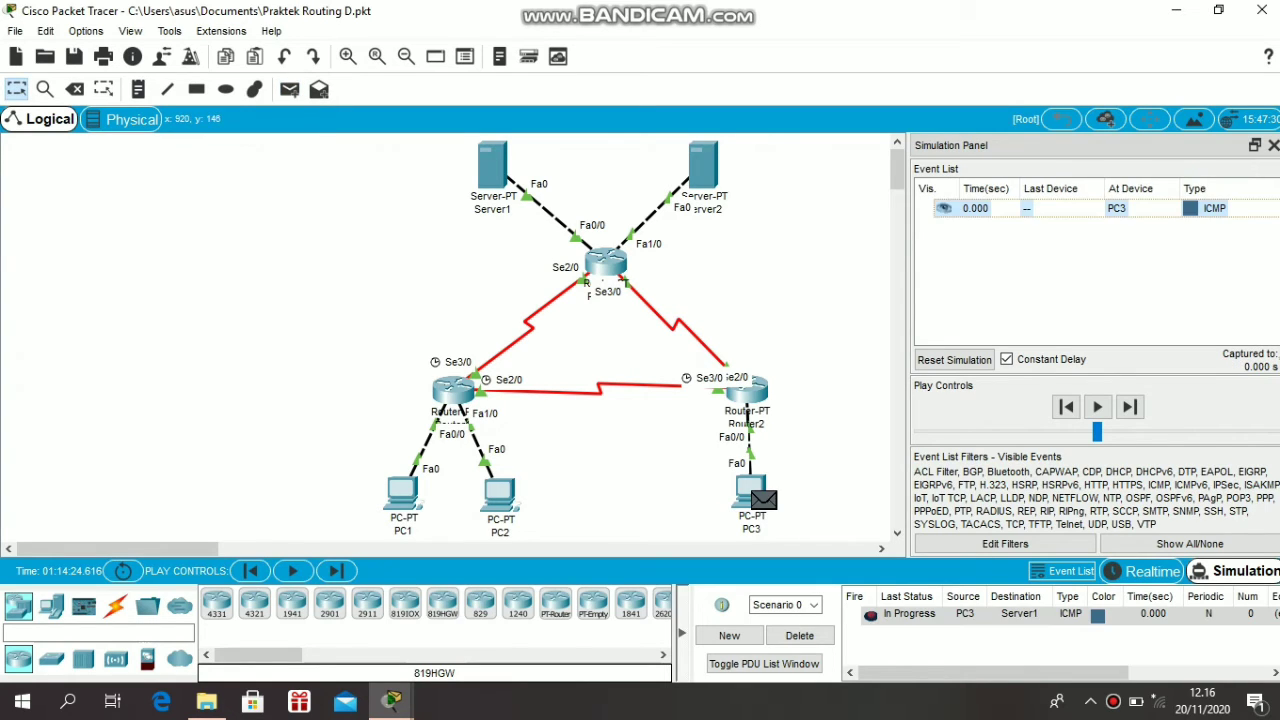
# - Advance the simulation event by event until the PC3-to-Server1 PDU reaches Server1 and its reply returns to PC3
pyautogui.hotkey('alt', 'c')
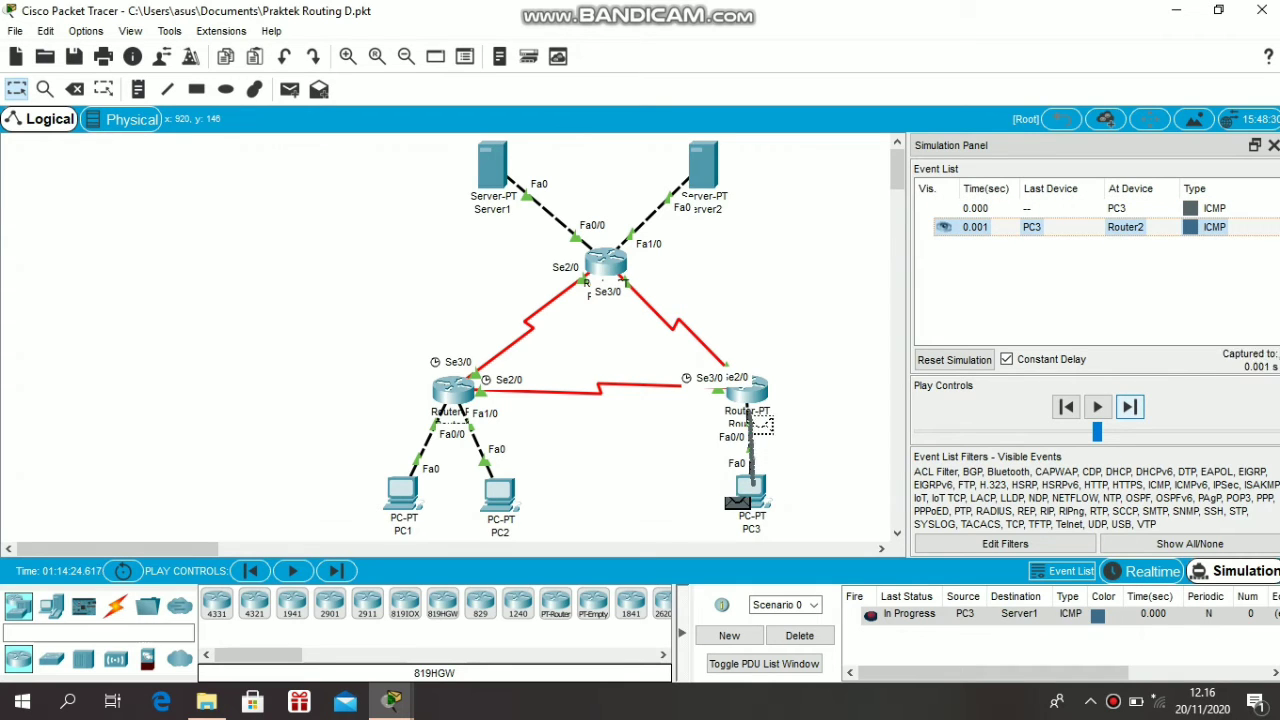
pyautogui.hotkey('alt', 'c')
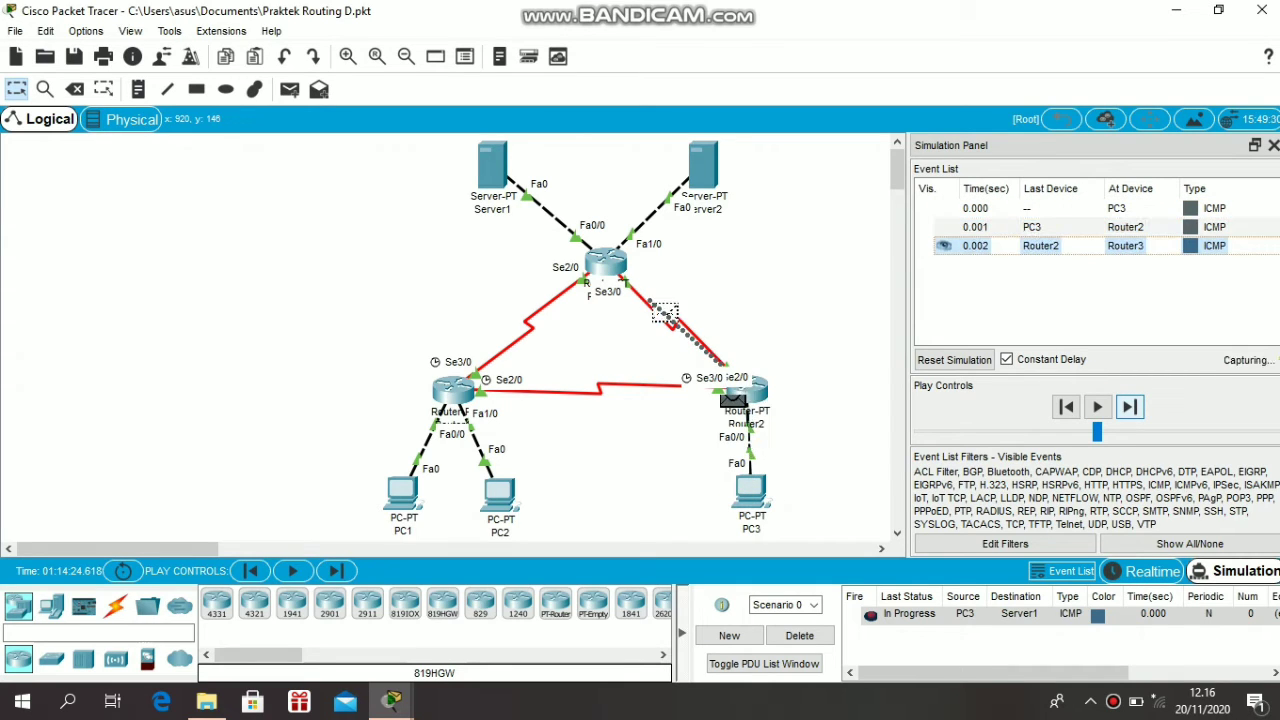
pyautogui.hotkey('alt', 'c')
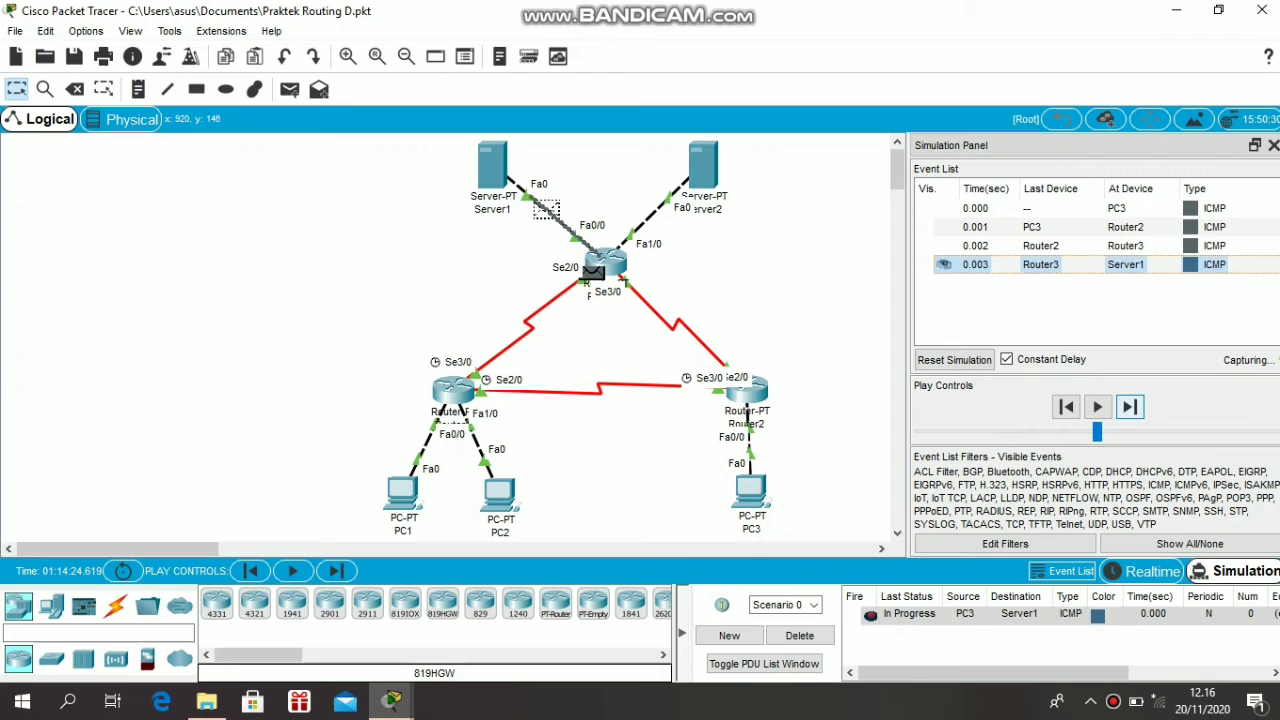
pyautogui.hotkey('alt', 'c')
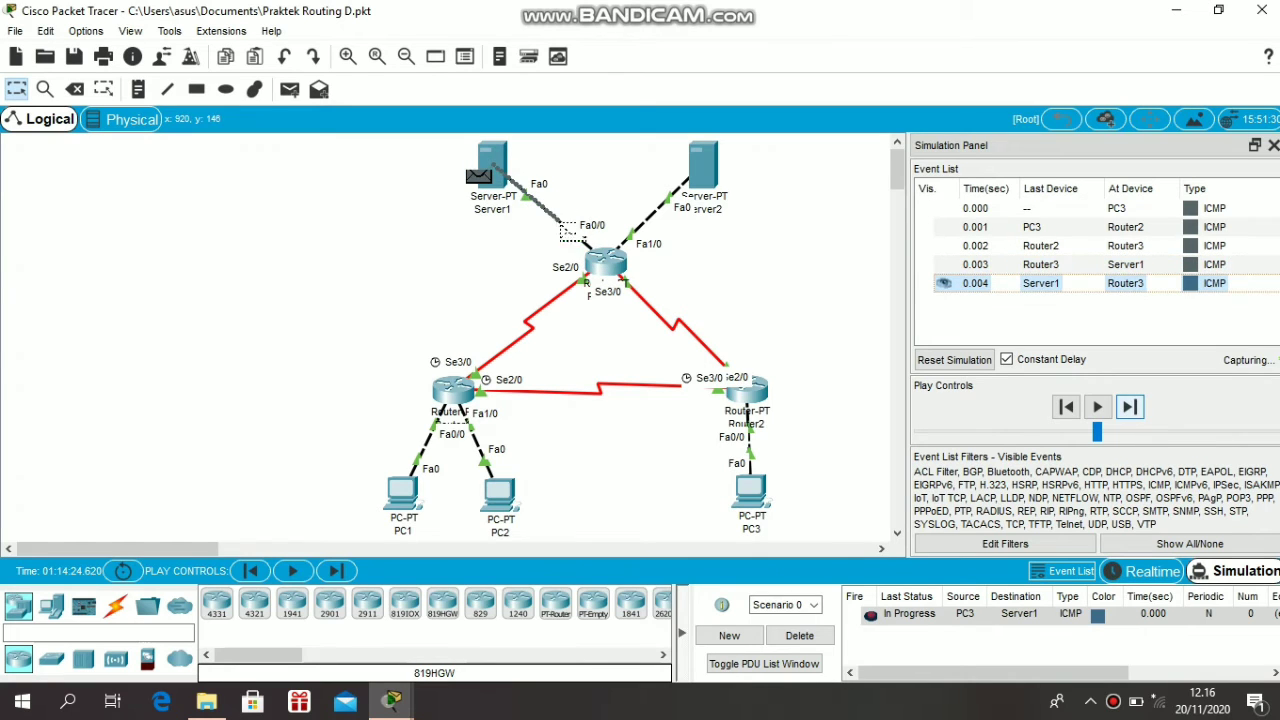
pyautogui.hotkey('alt', 'c')
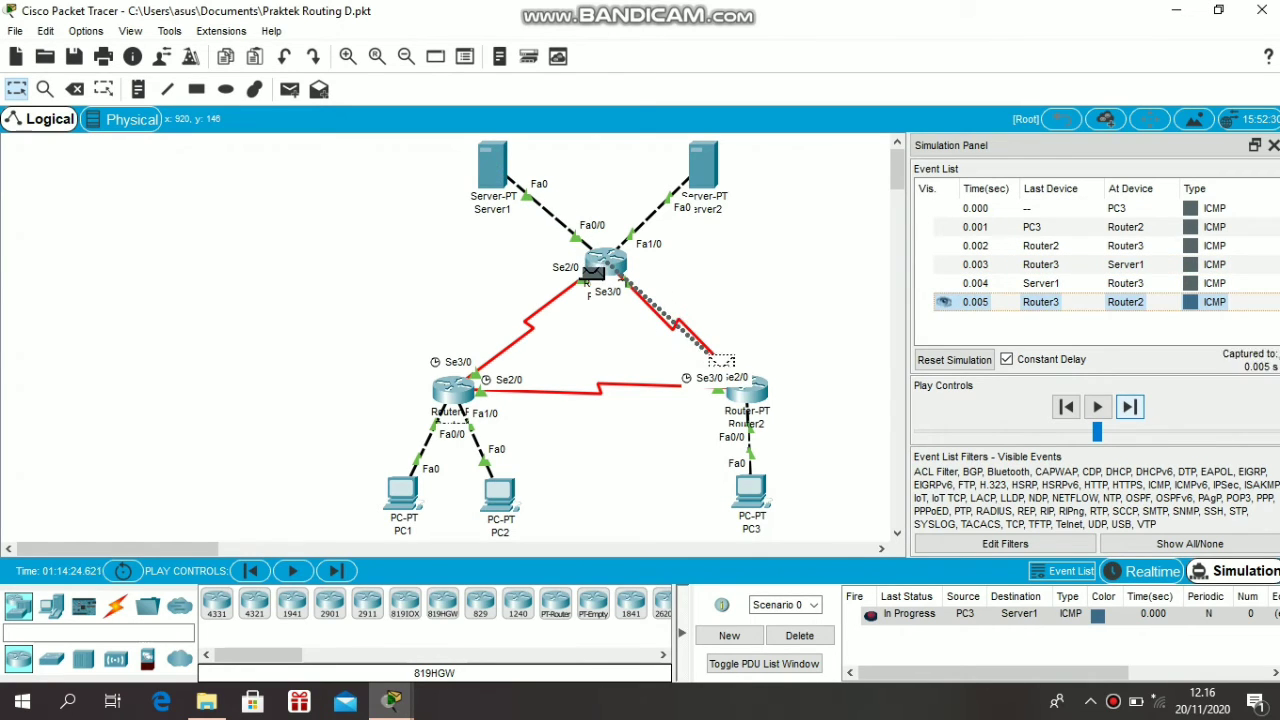
pyautogui.hotkey('alt', 'c')
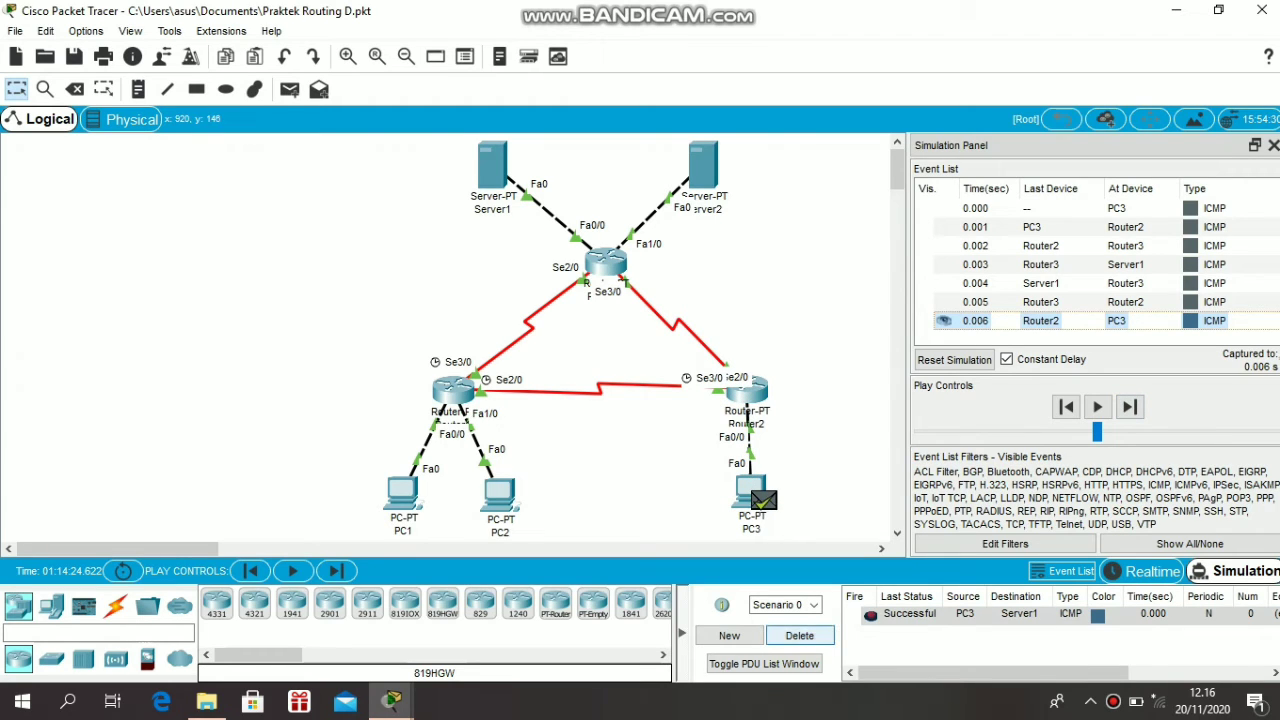
# - Delete the PC3-to-Server1 scenario and add a simple PDU from Server1 to Server2
pyautogui.click(799, 635)
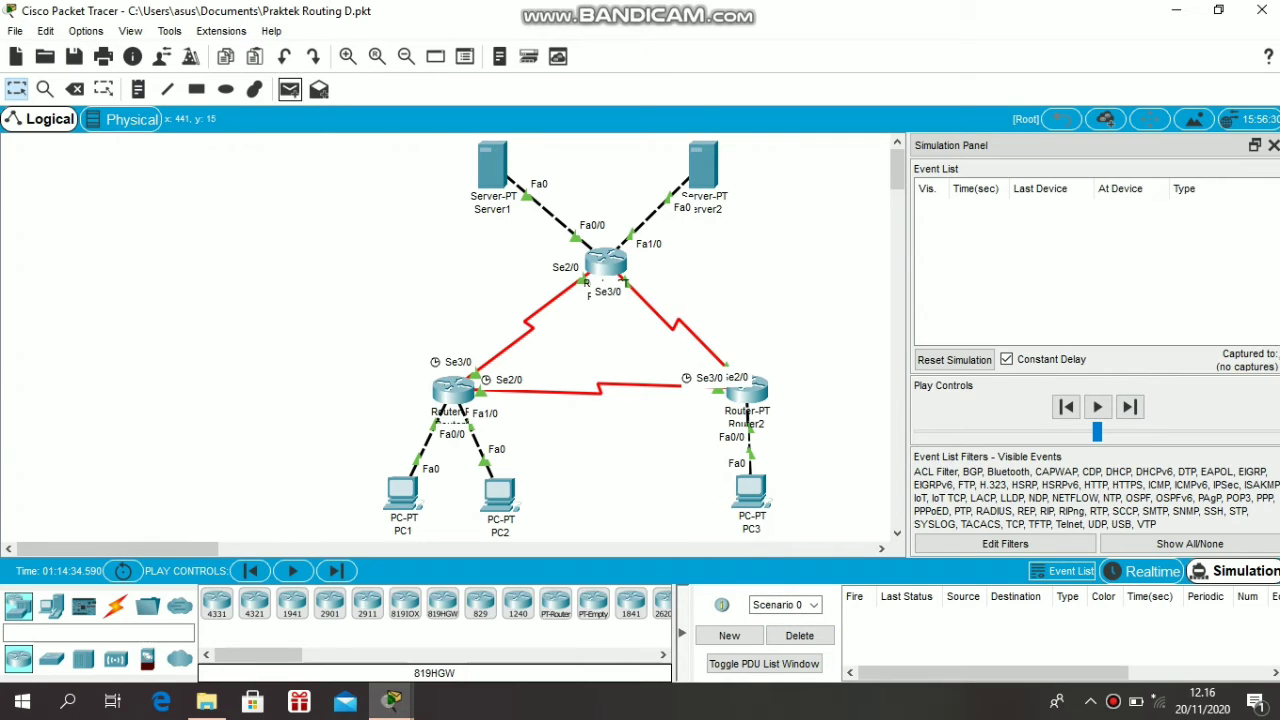
pyautogui.click(289, 89)
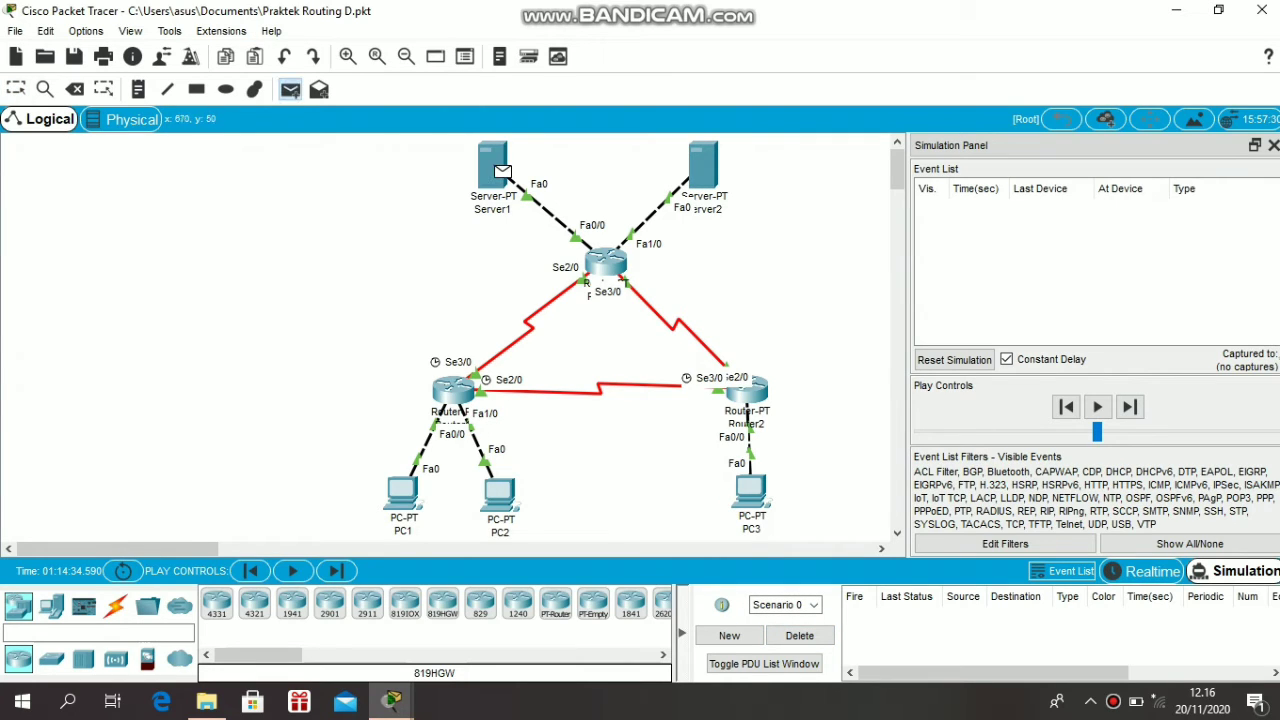
pyautogui.click(494, 165)
pyautogui.click(703, 165)
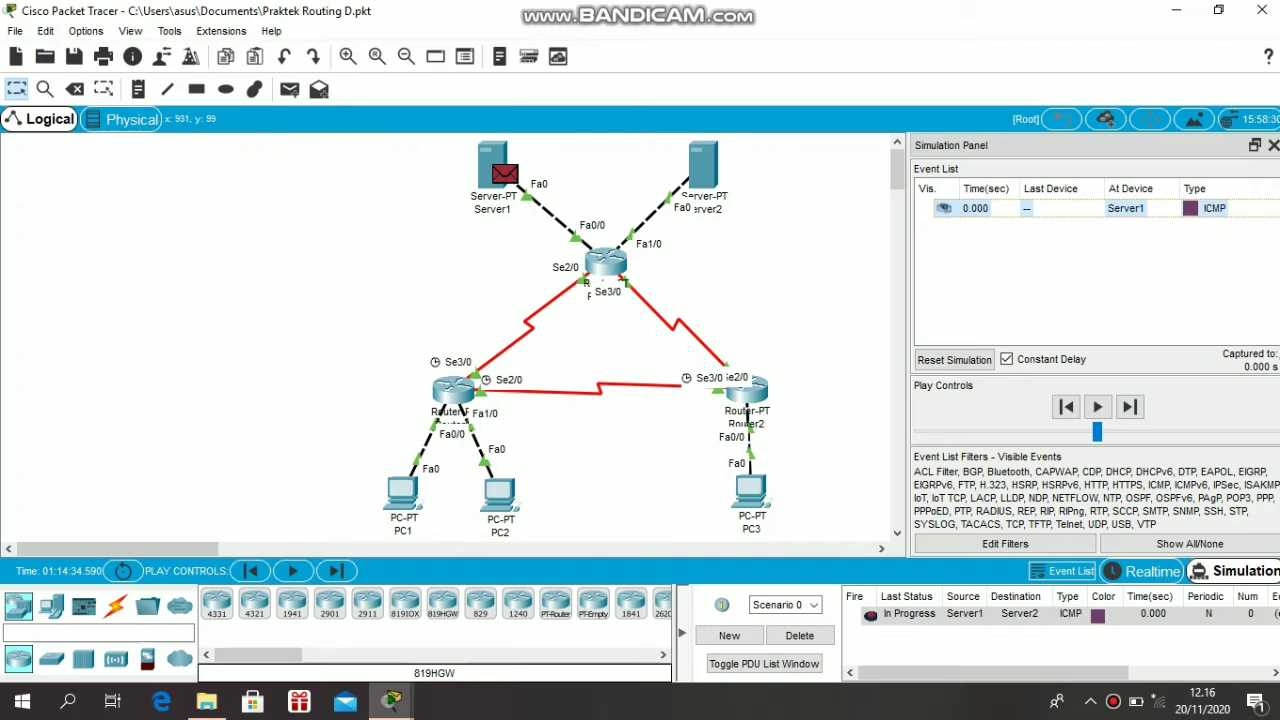
# - Advance the simulation event by event until the Server1-to-Server2 PDU reaches Server2 and its reply returns to Server1
pyautogui.click(1129, 406)
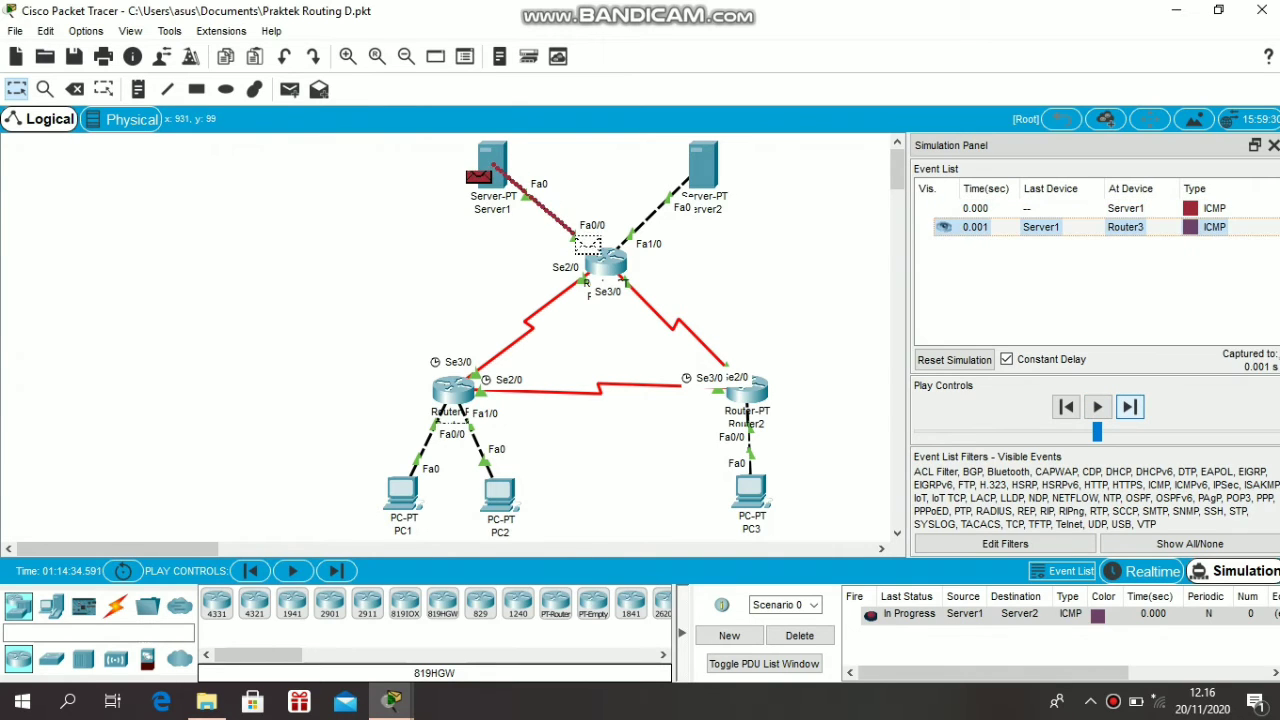
pyautogui.click(1129, 406)
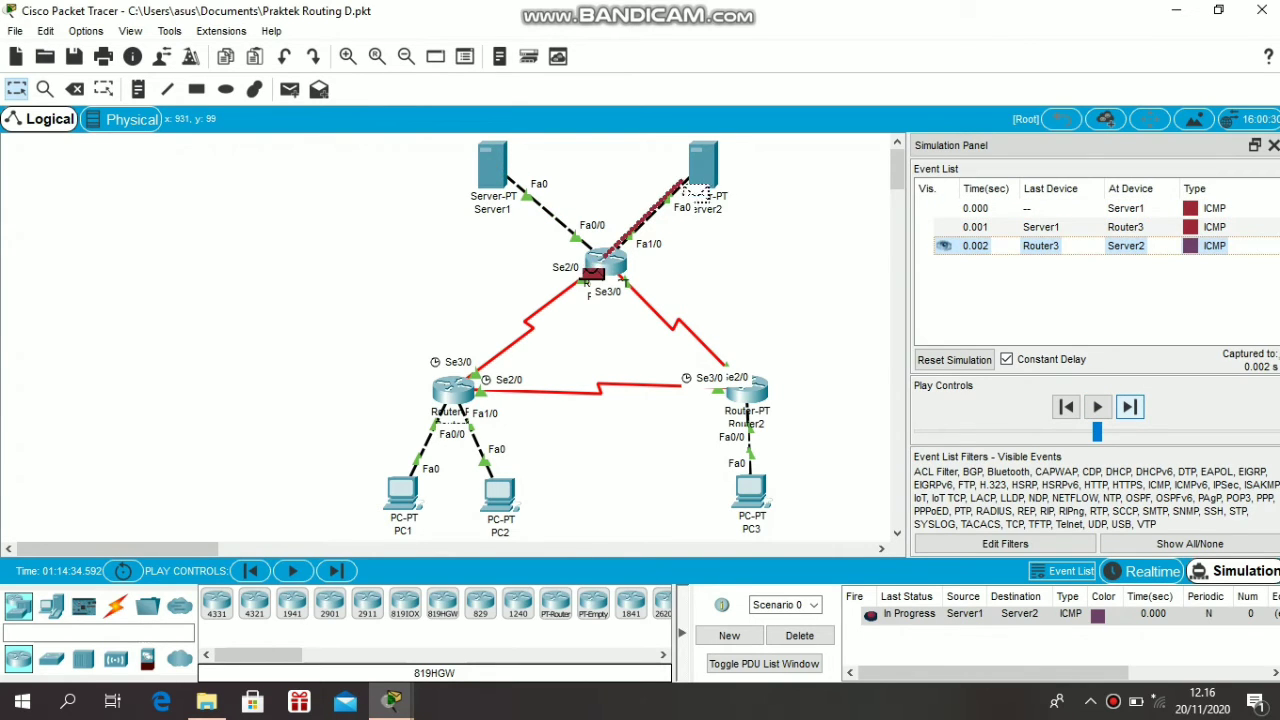
pyautogui.click(1129, 406)
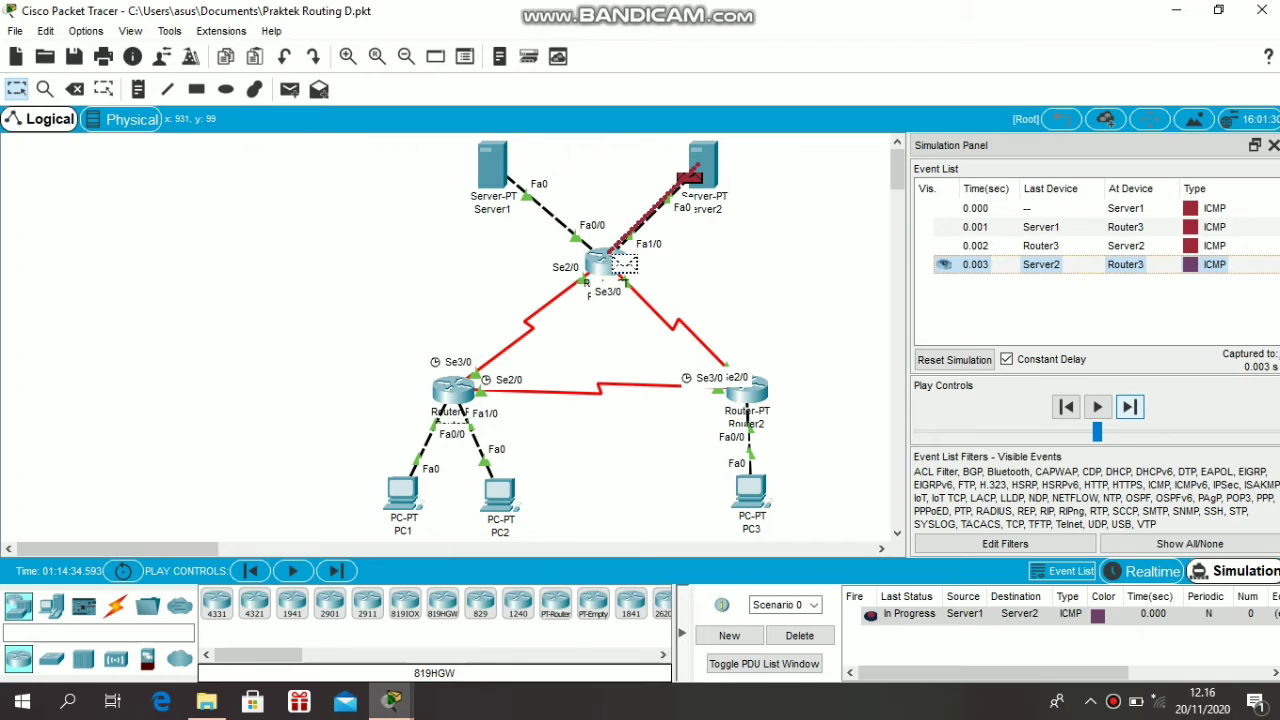
pyautogui.click(1129, 406)
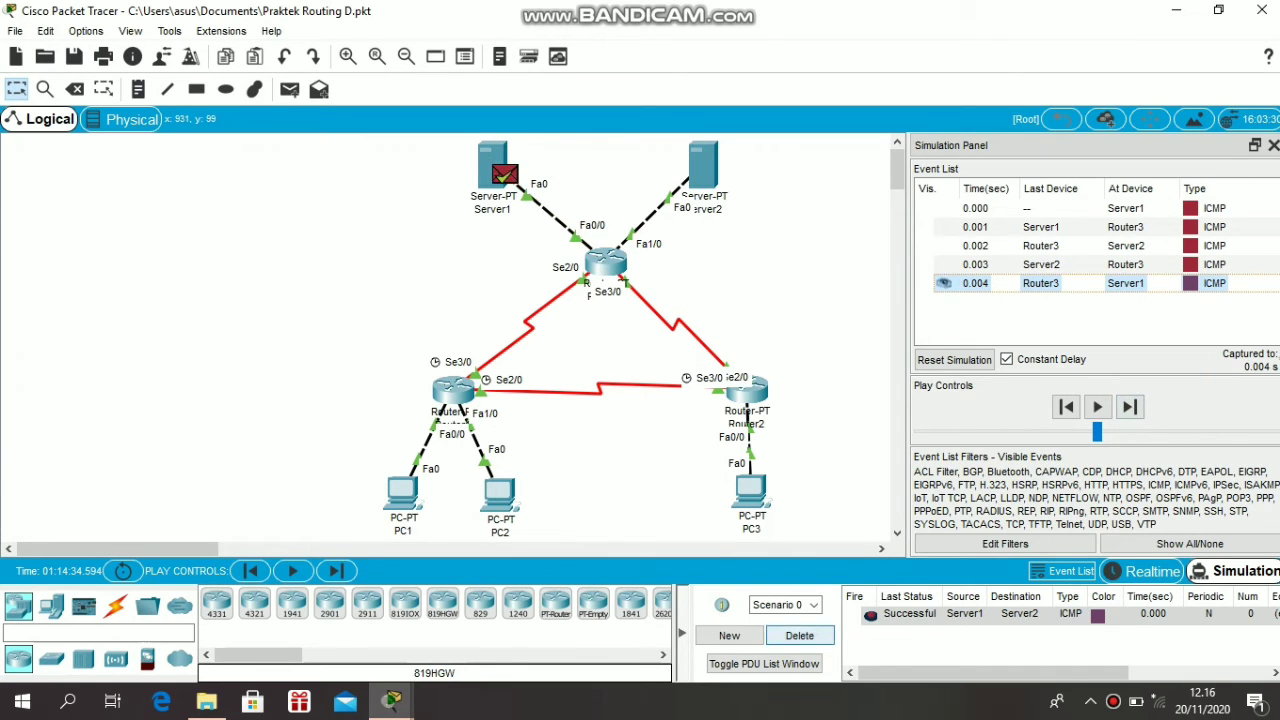
# - Delete the Server1-to-Server2 scenario and add a simple PDU from Server1 to PC1
pyautogui.click(799, 635)
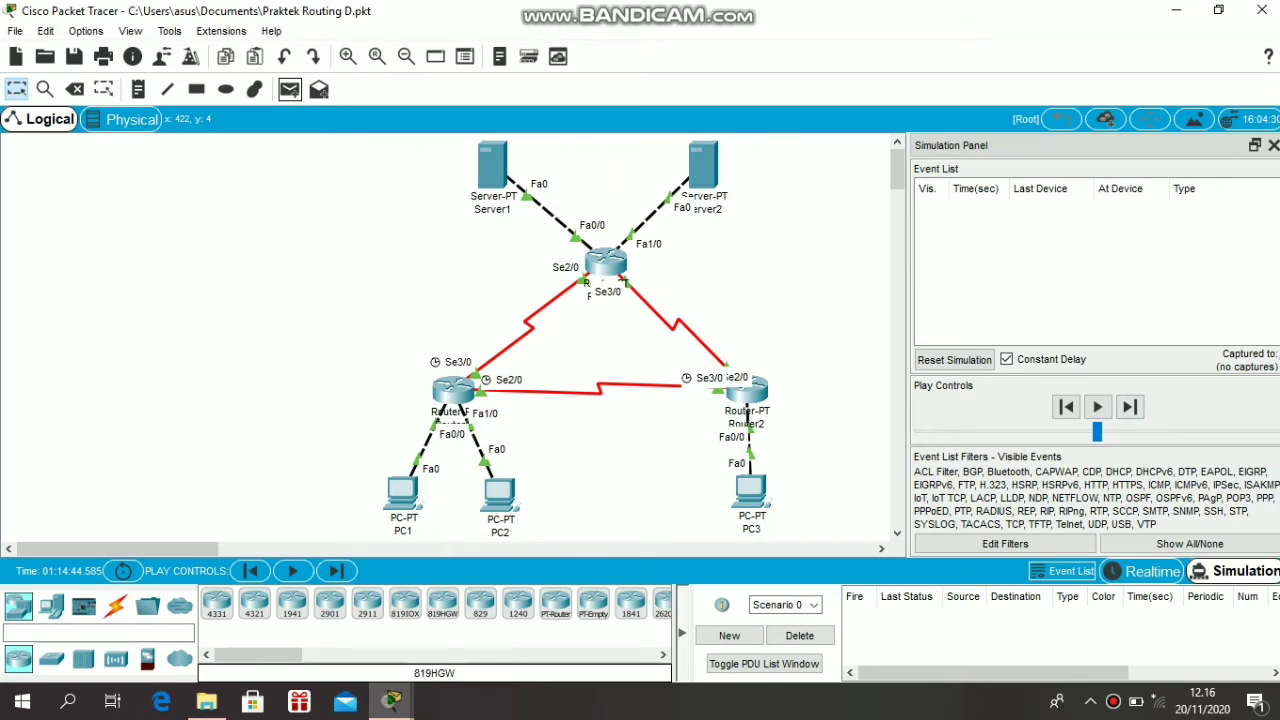
pyautogui.click(290, 89)
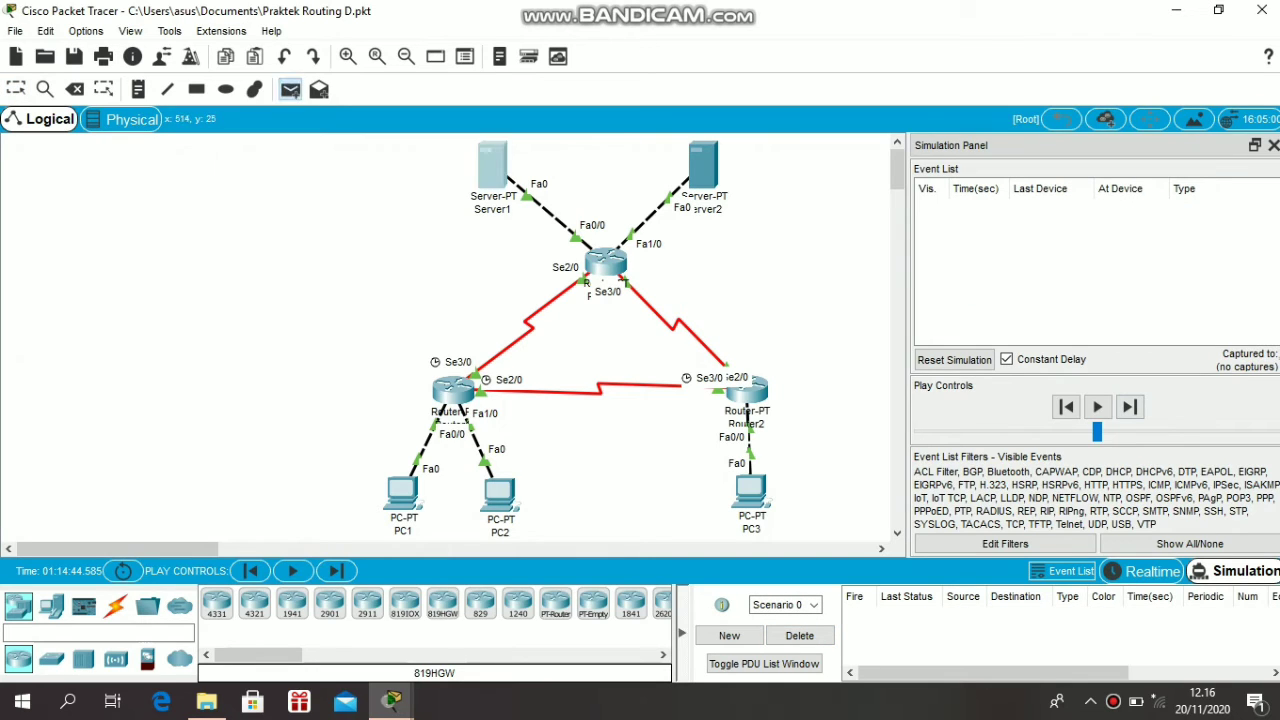
pyautogui.click(494, 168)
pyautogui.click(402, 490)
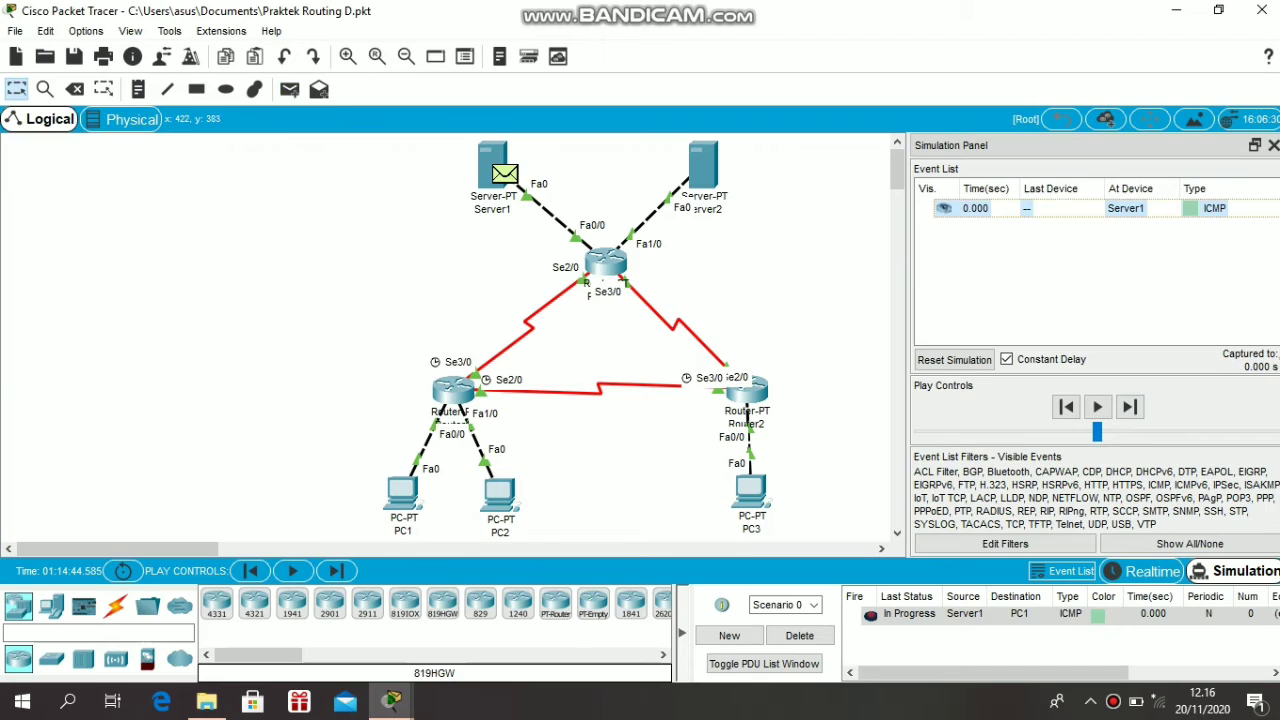
# - Advance the simulation event by event until the Server1-to-PC1 PDU reaches PC1 and its reply returns to Server1
pyautogui.click(1129, 406)
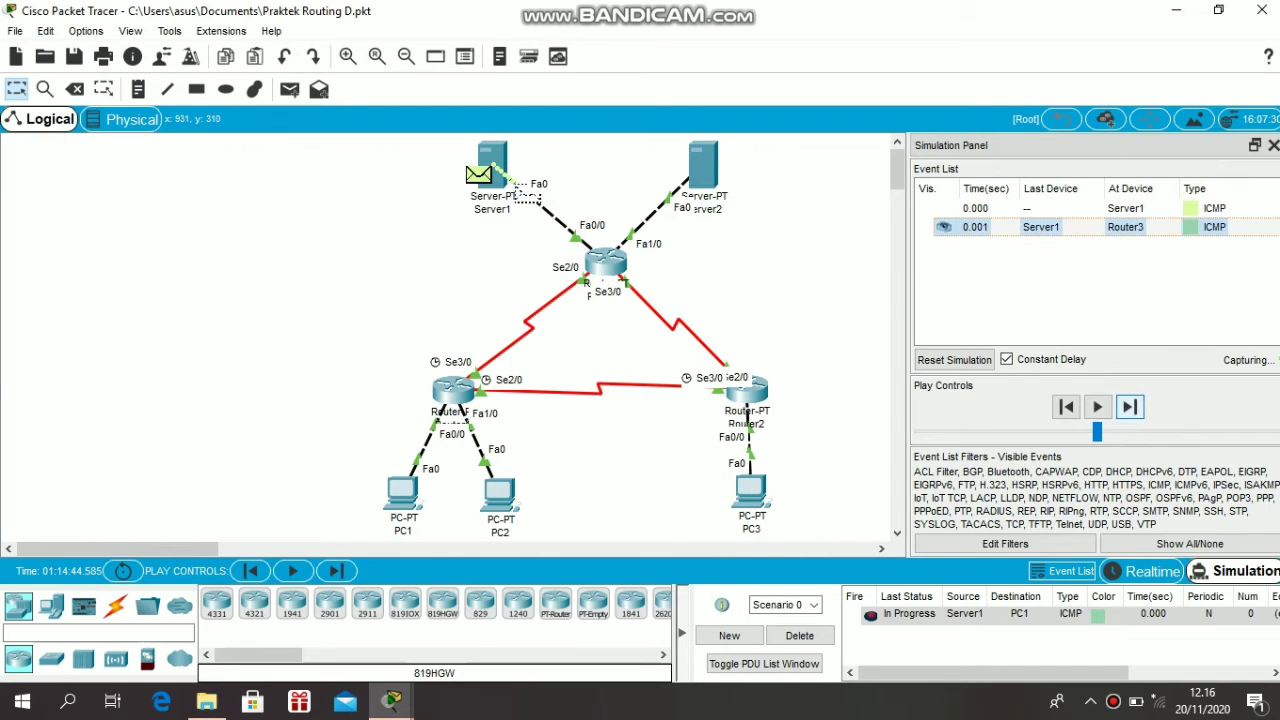
pyautogui.click(1129, 406)
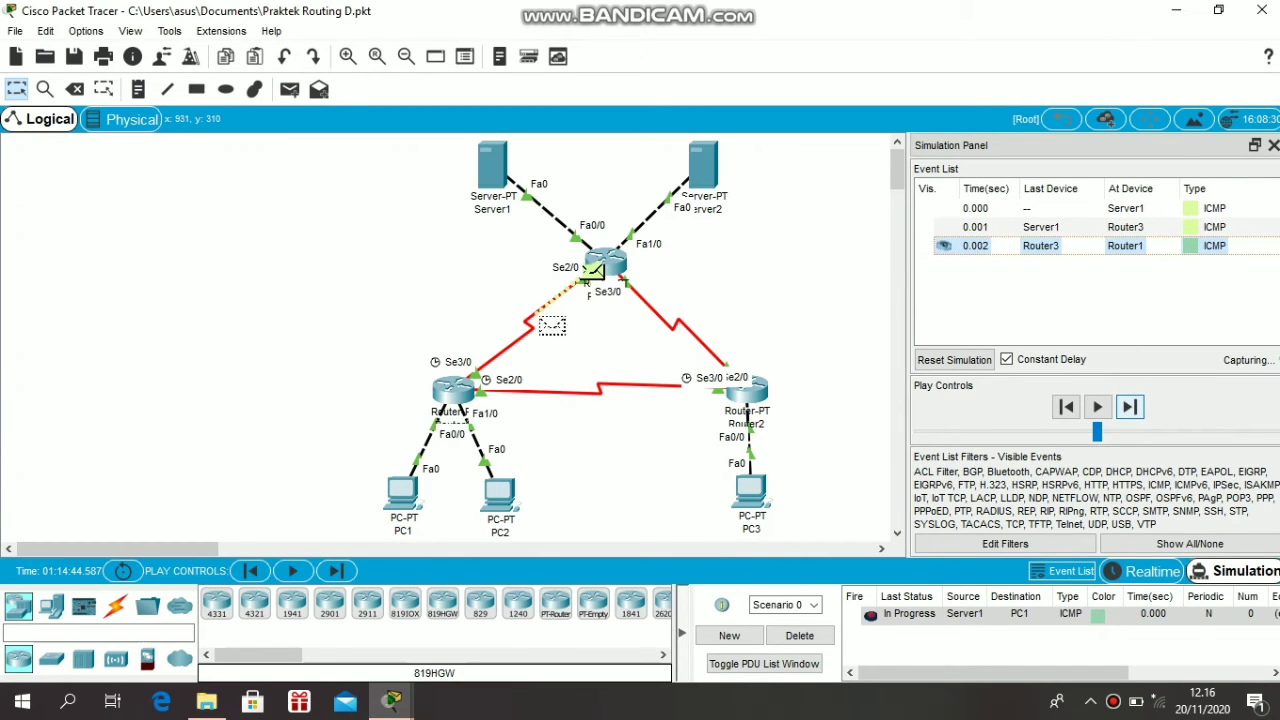
pyautogui.click(1129, 406)
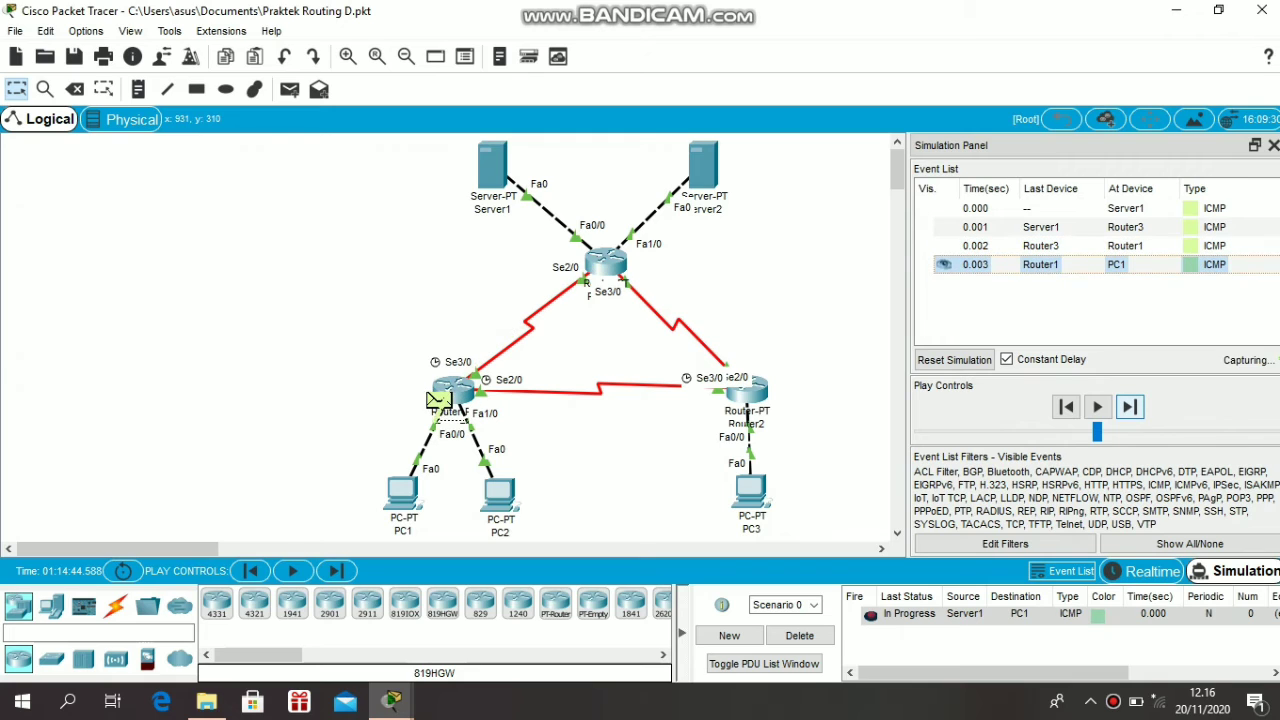
pyautogui.click(1129, 406)
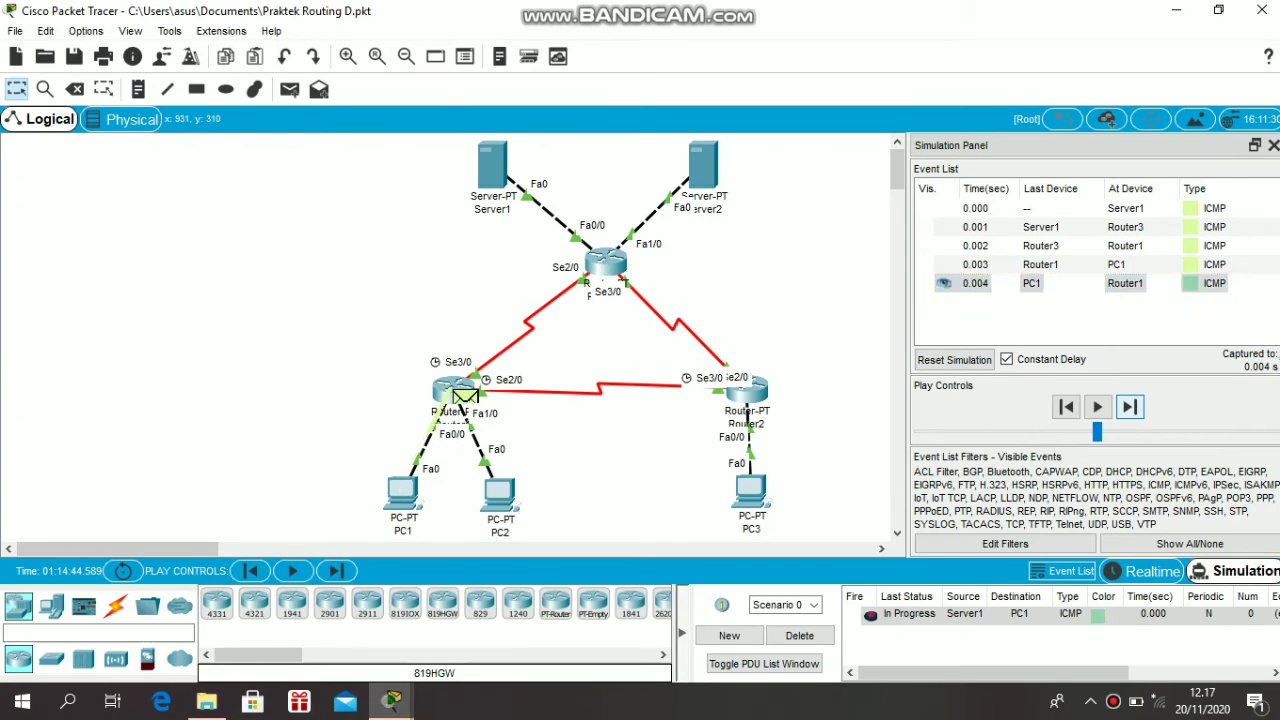
pyautogui.click(1129, 406)
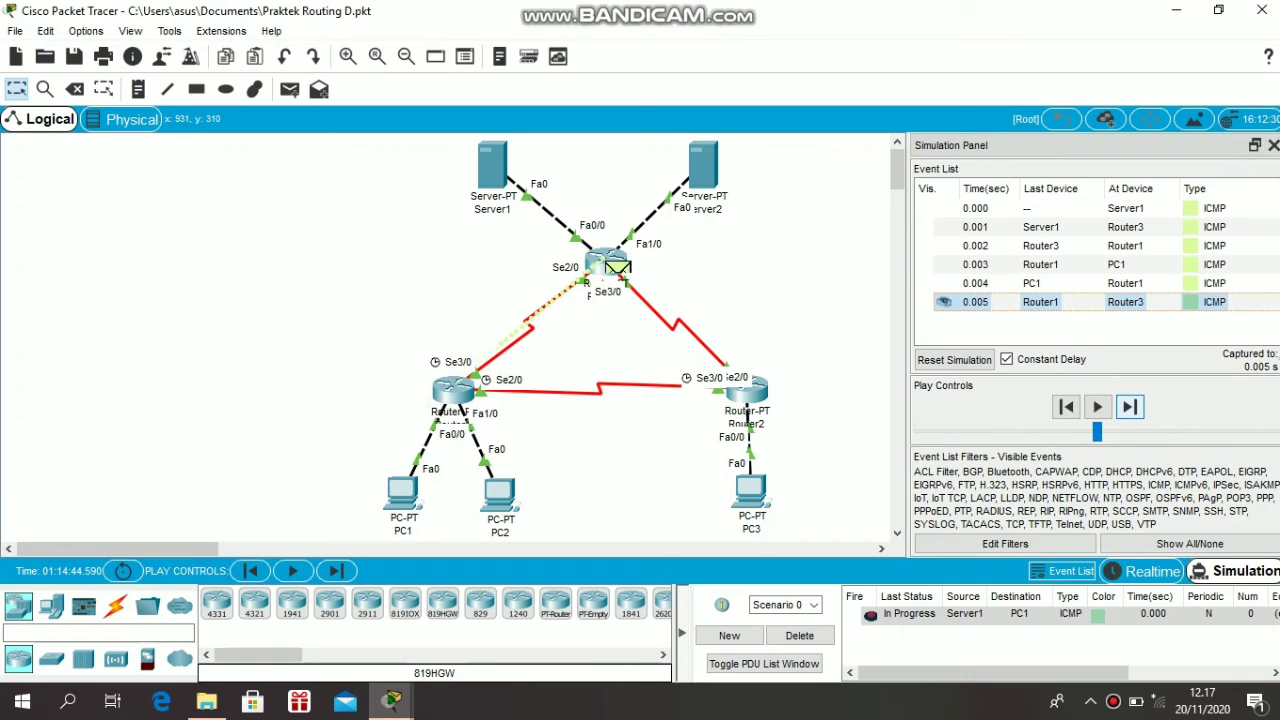
pyautogui.click(1129, 406)
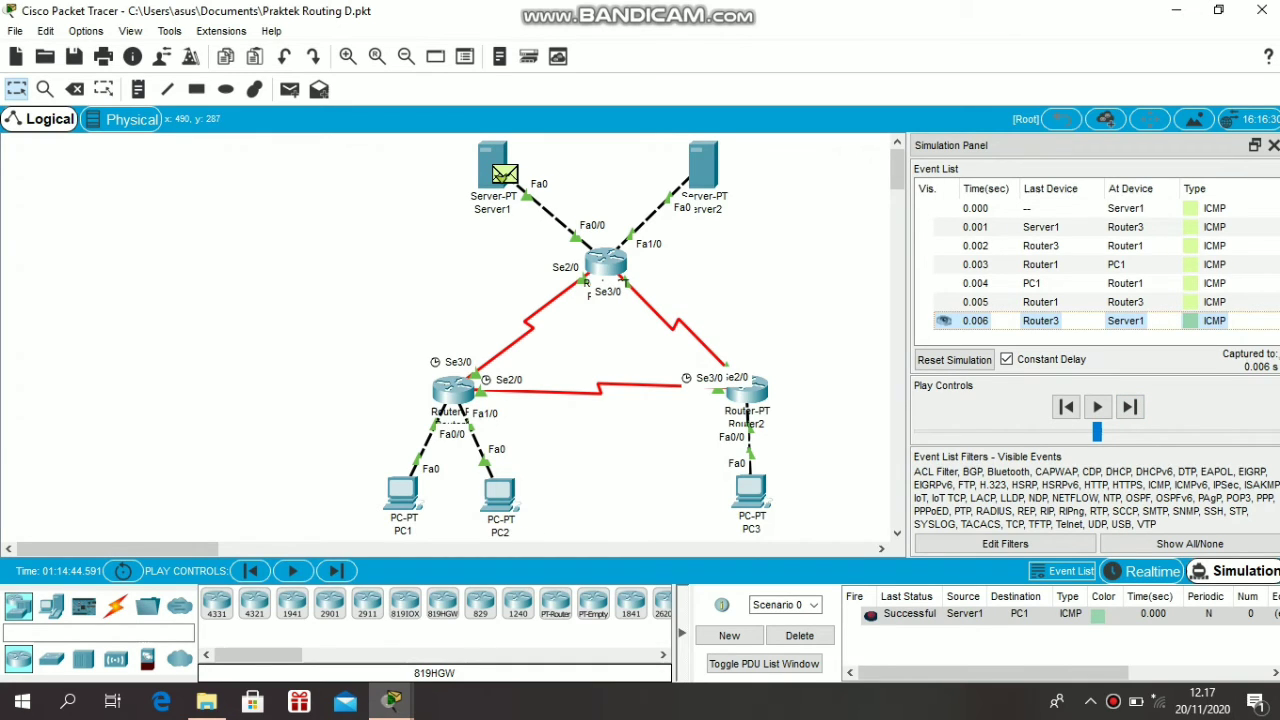
# - Delete the Server1-to-PC1 scenario and add a simple PDU from Server1 to PC2
pyautogui.moveTo(455, 395)
pyautogui.click(799, 635)
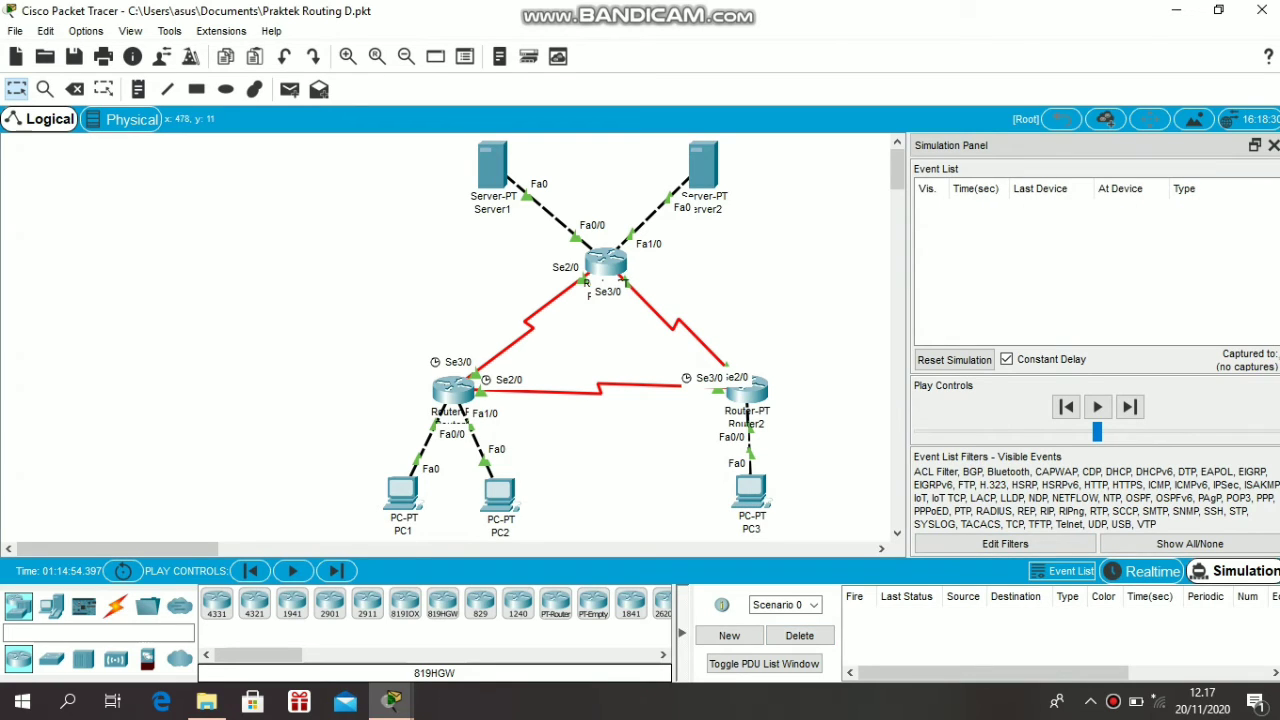
pyautogui.click(289, 89)
pyautogui.click(492, 168)
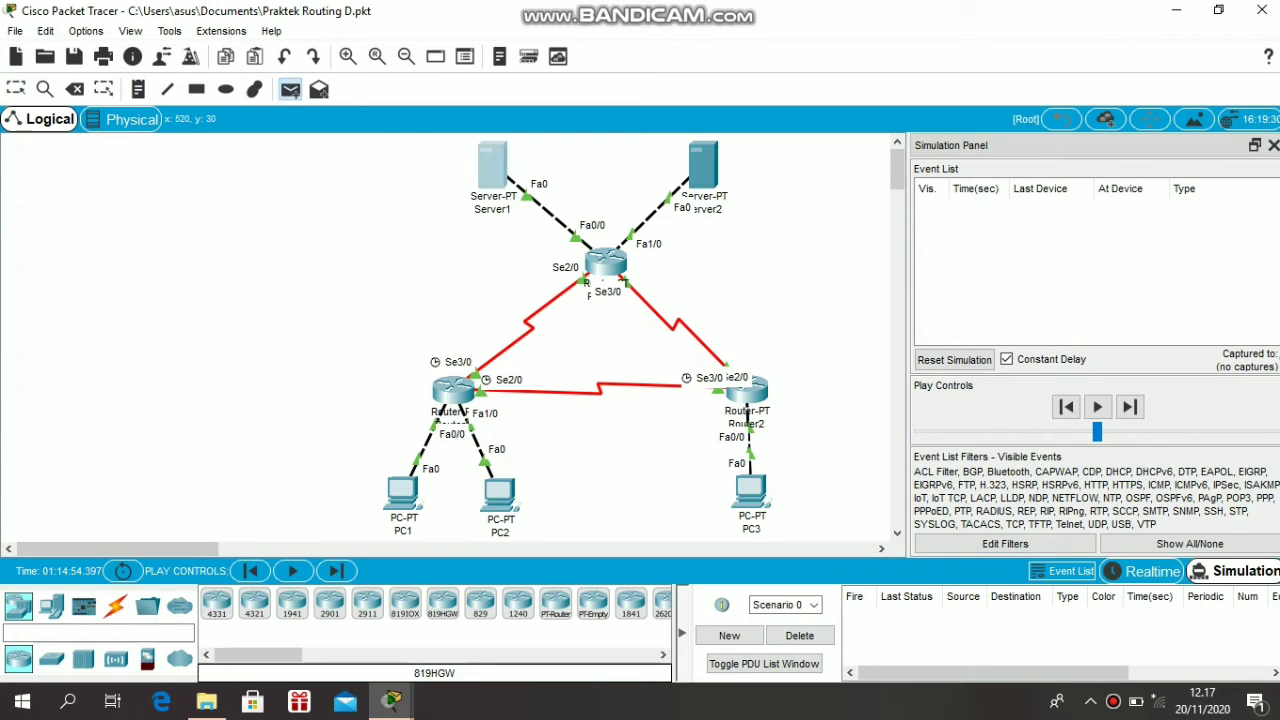
pyautogui.click(499, 492)
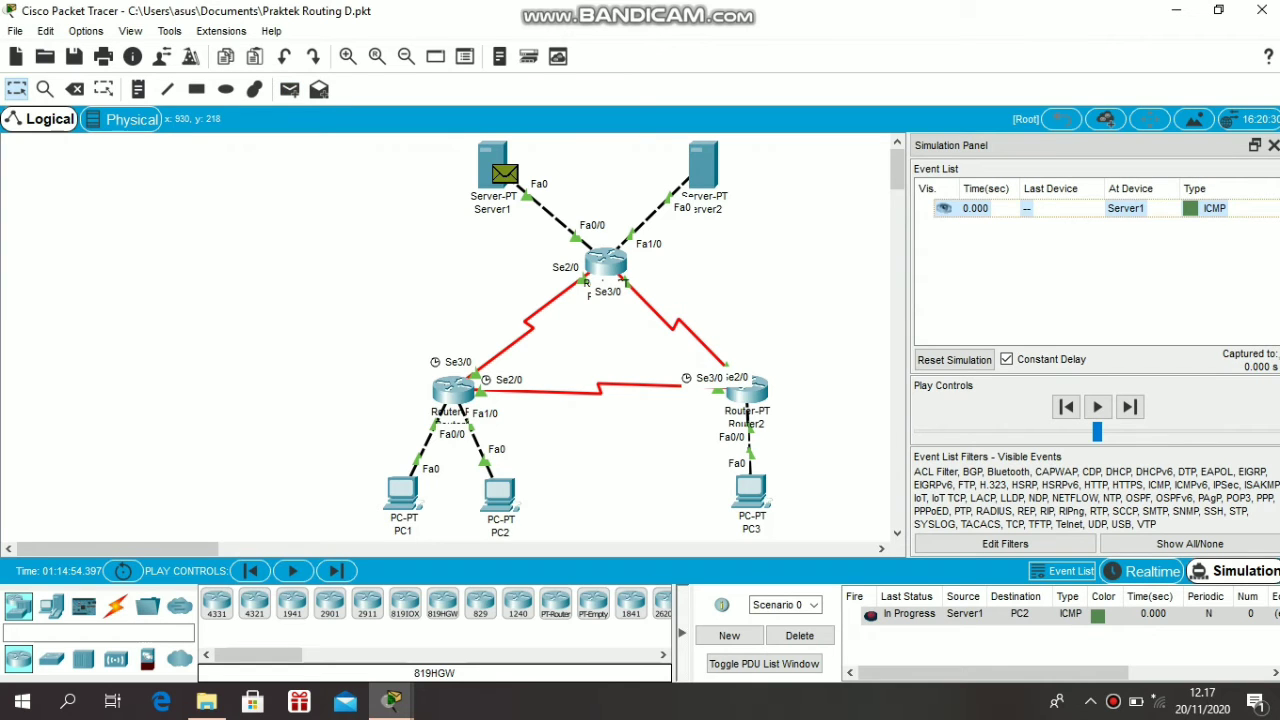
# - Advance the simulation event by event until the Server1-to-PC2 PDU reaches PC2 and its reply returns to Server1
pyautogui.click(1129, 406)
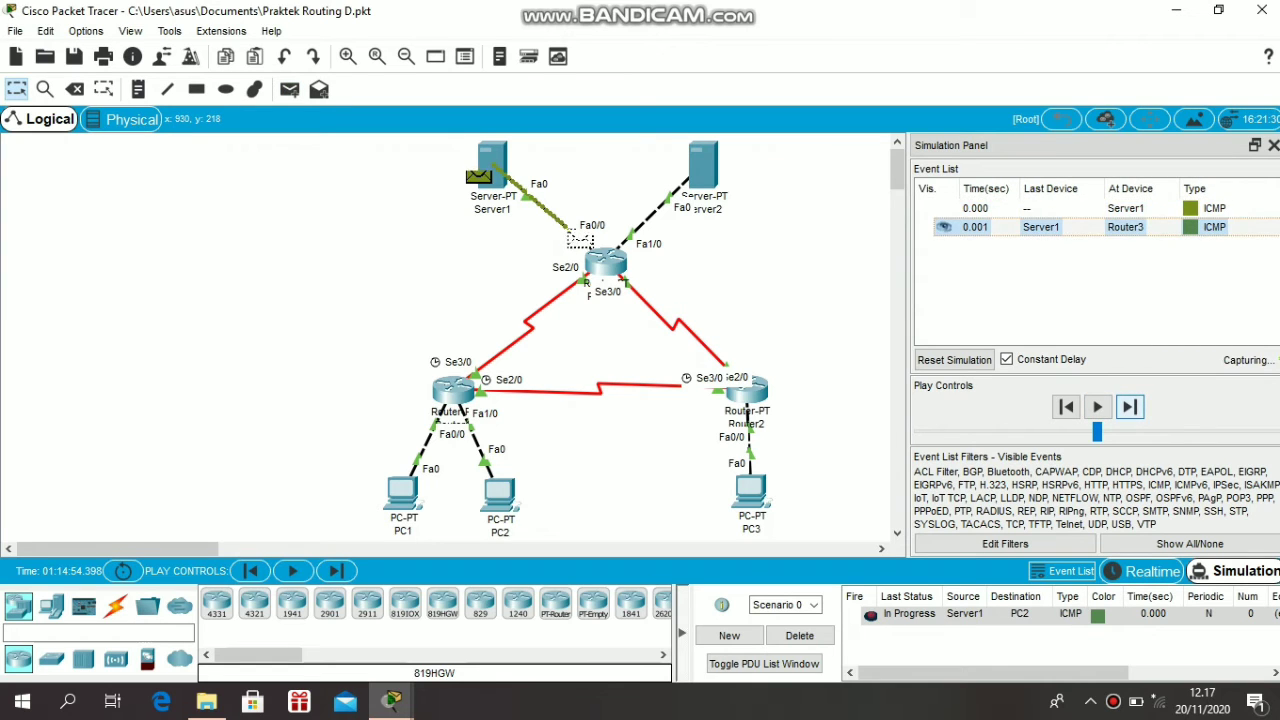
pyautogui.click(1129, 406)
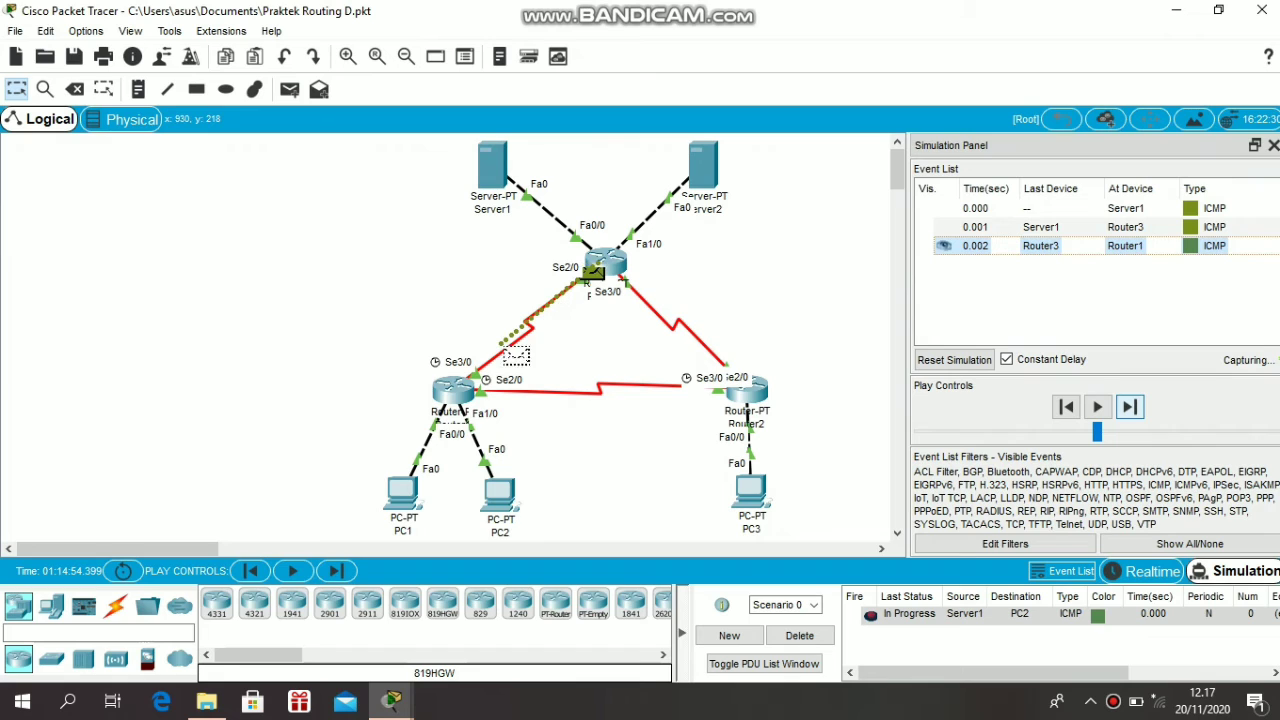
pyautogui.click(1129, 406)
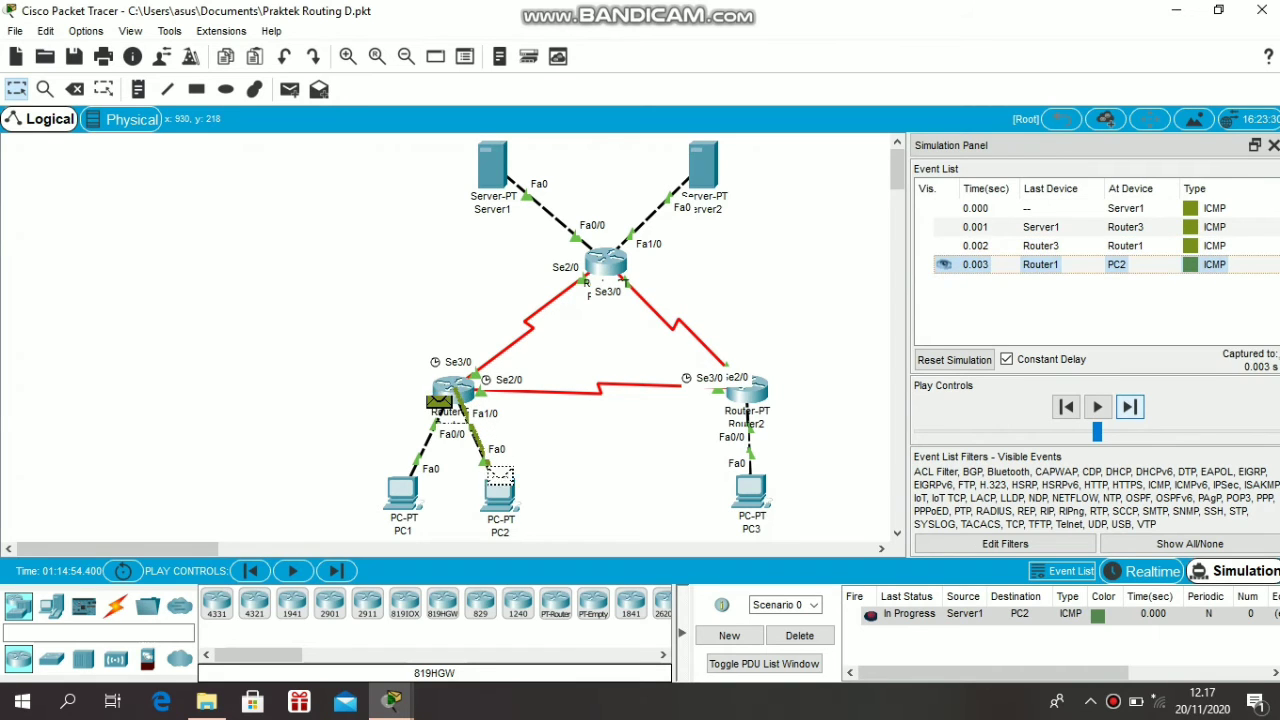
pyautogui.click(1129, 406)
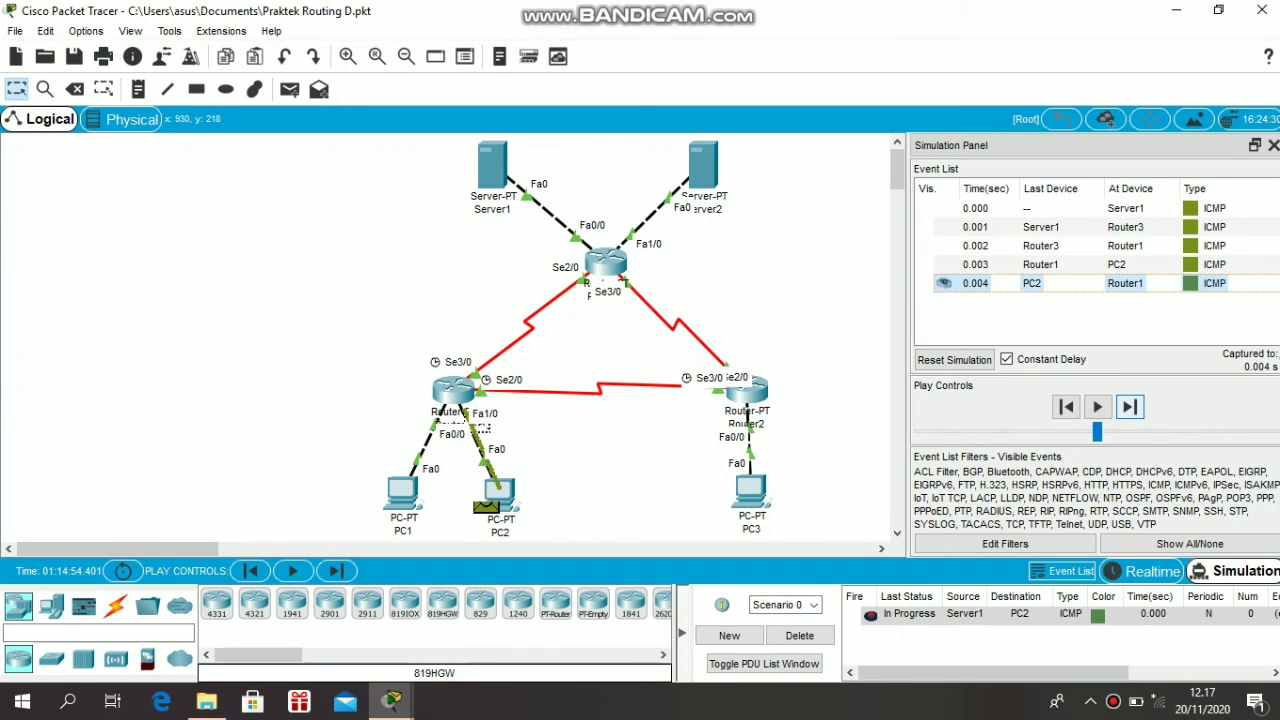
pyautogui.click(1129, 406)
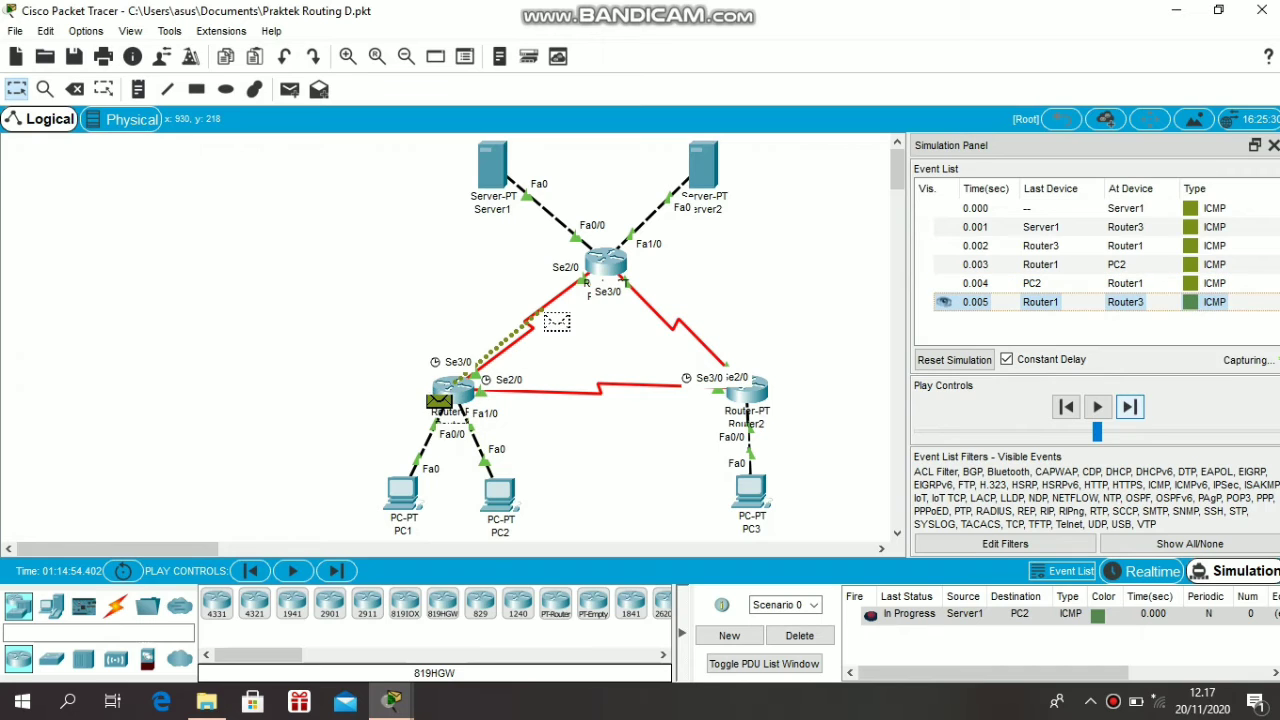
pyautogui.click(1129, 406)
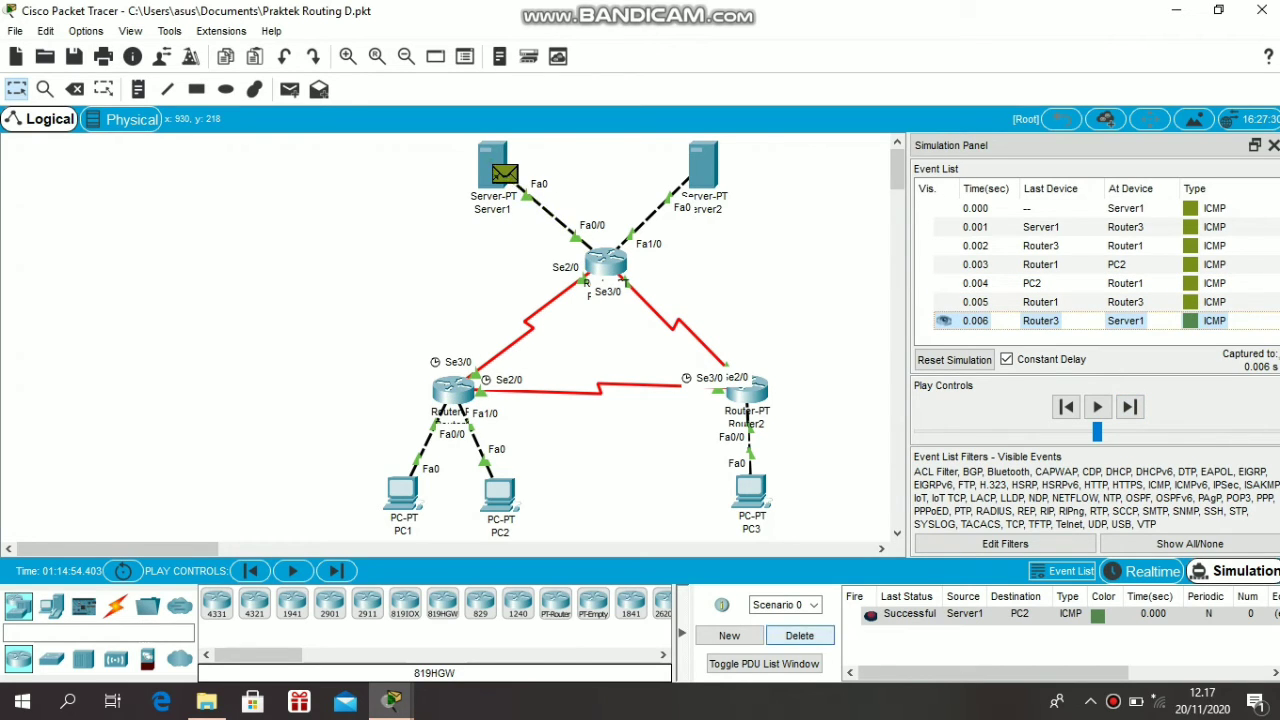
# - Delete the Server1-to-PC2 scenario and add a simple PDU from Server1 to PC3
pyautogui.click(800, 636)
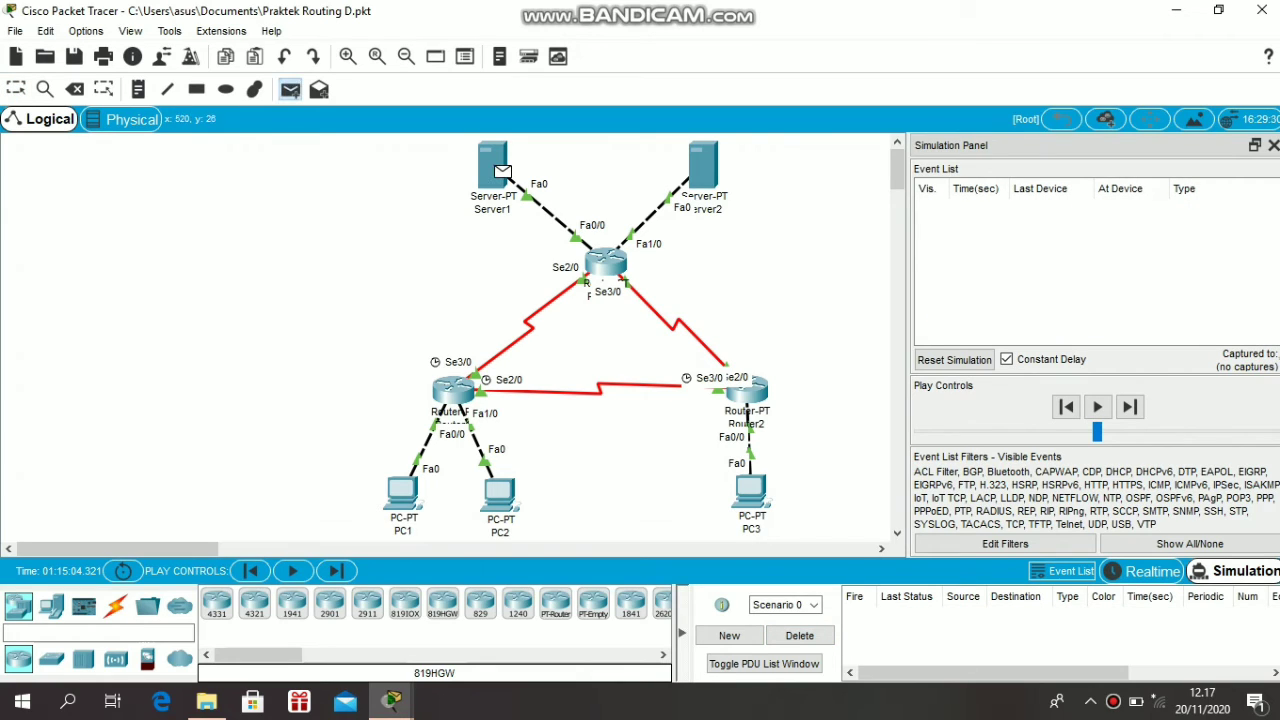
pyautogui.click(502, 172)
pyautogui.click(750, 490)
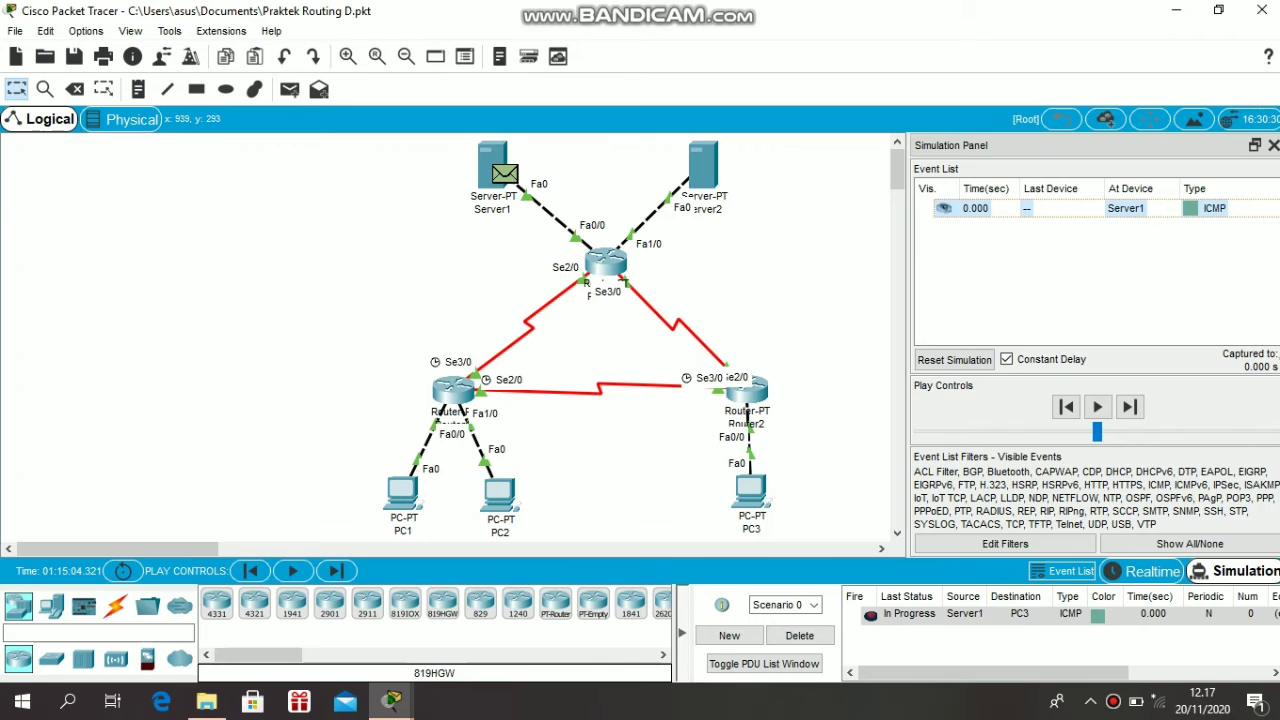
# - Advance the simulation event by event until the Server1-to-PC3 PDU reaches PC3 and its reply returns to Server1
pyautogui.click(1129, 406)
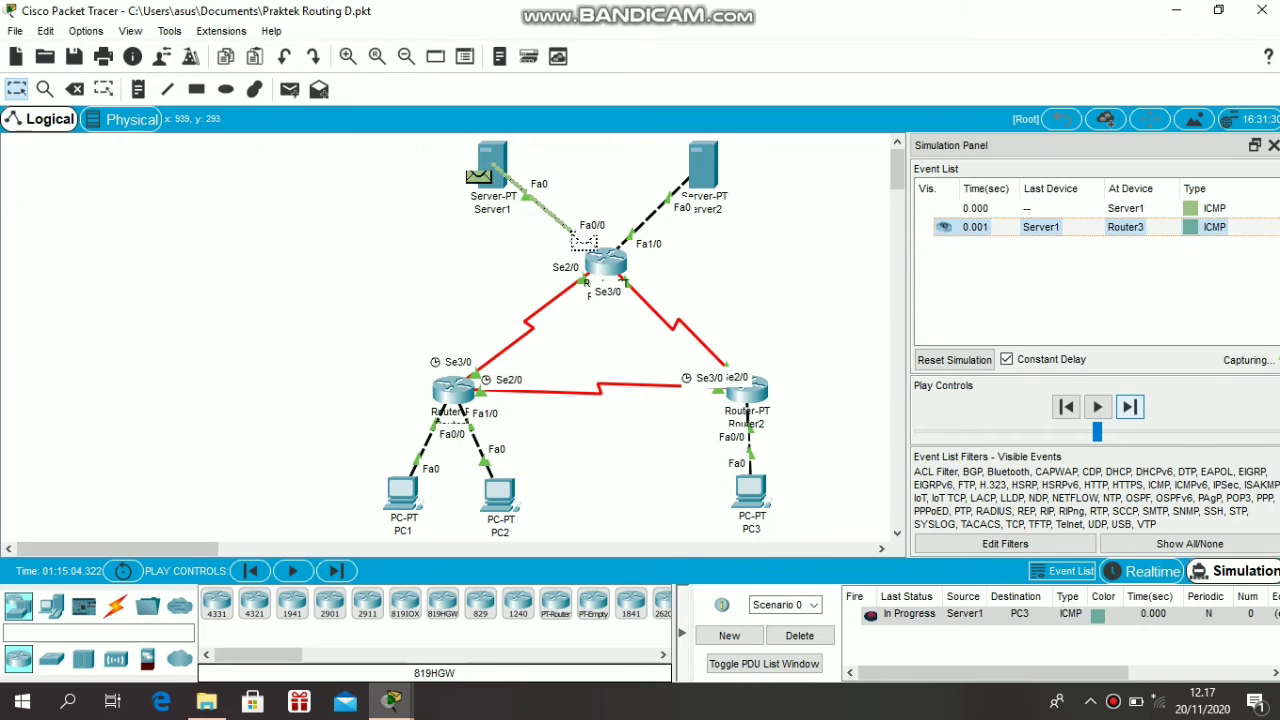
pyautogui.click(1129, 406)
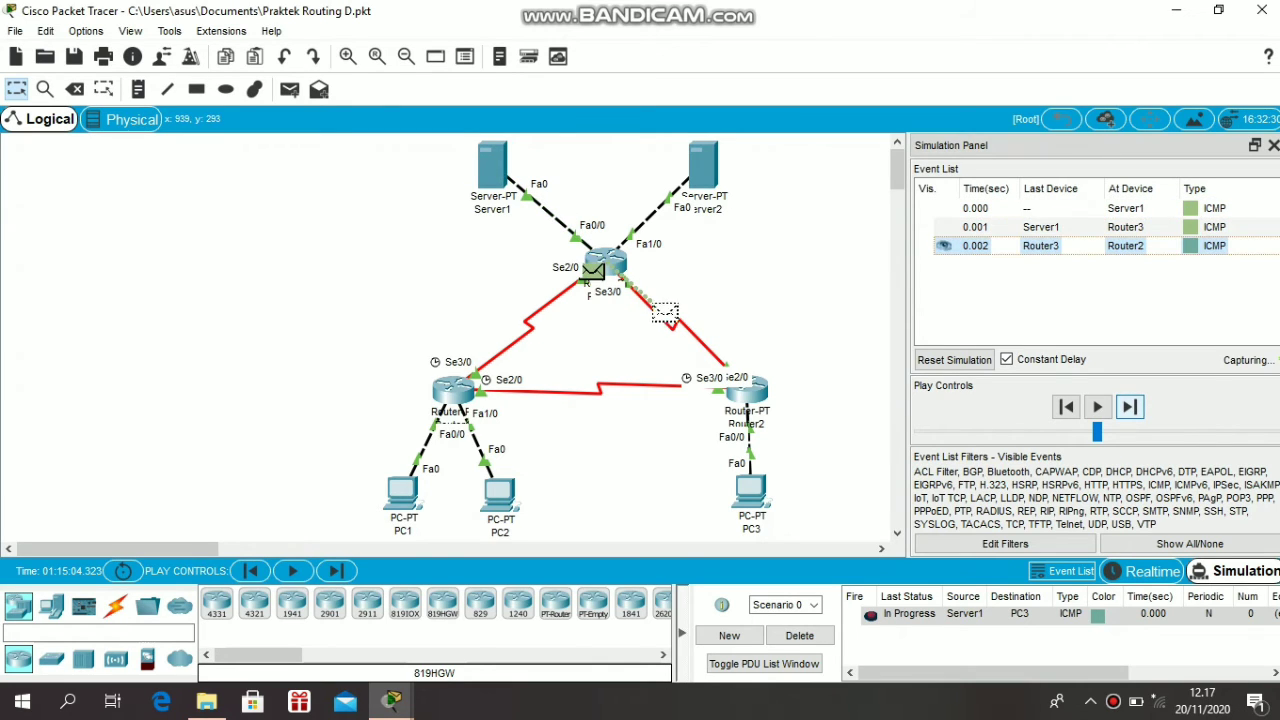
pyautogui.click(1129, 406)
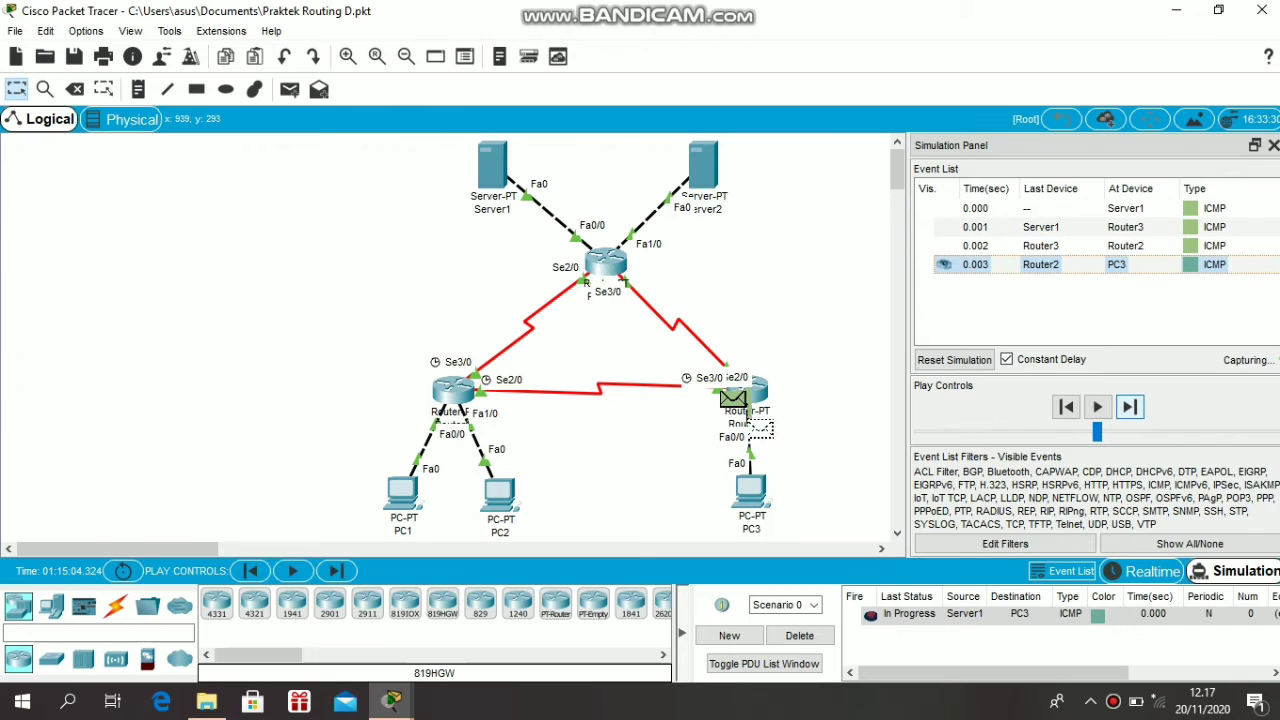
pyautogui.click(1129, 406)
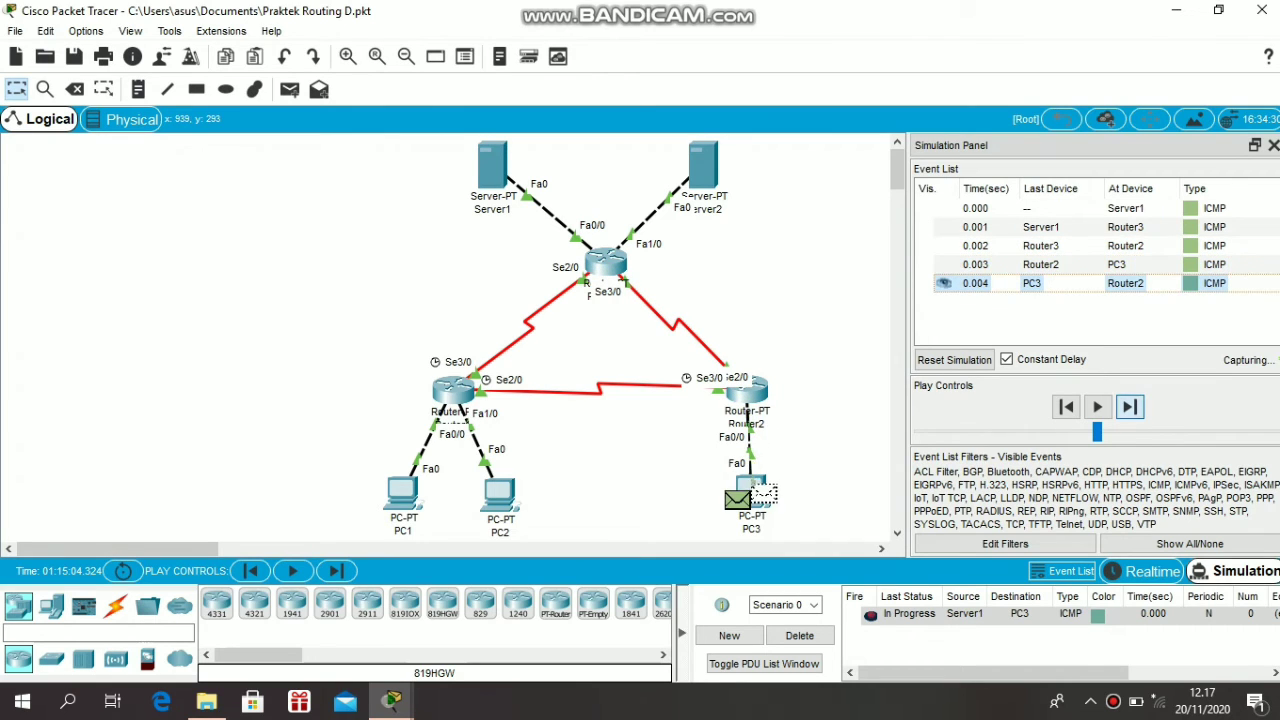
pyautogui.click(1129, 406)
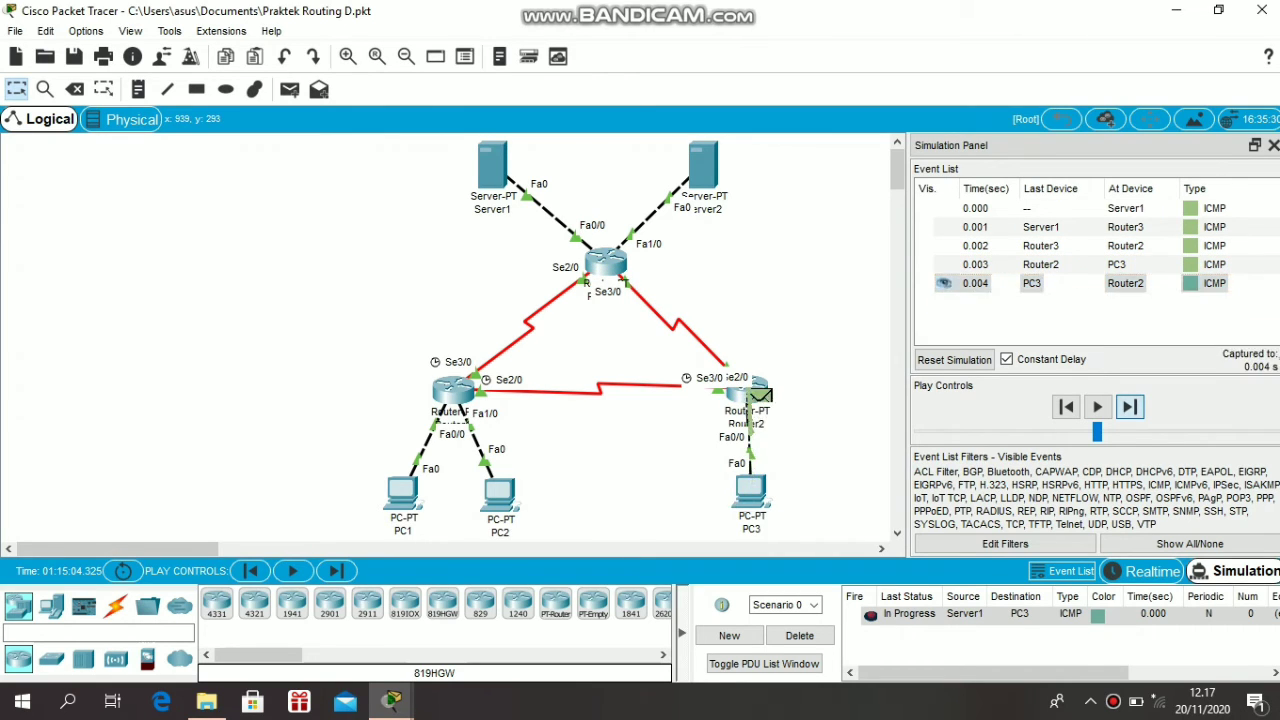
pyautogui.click(1129, 406)
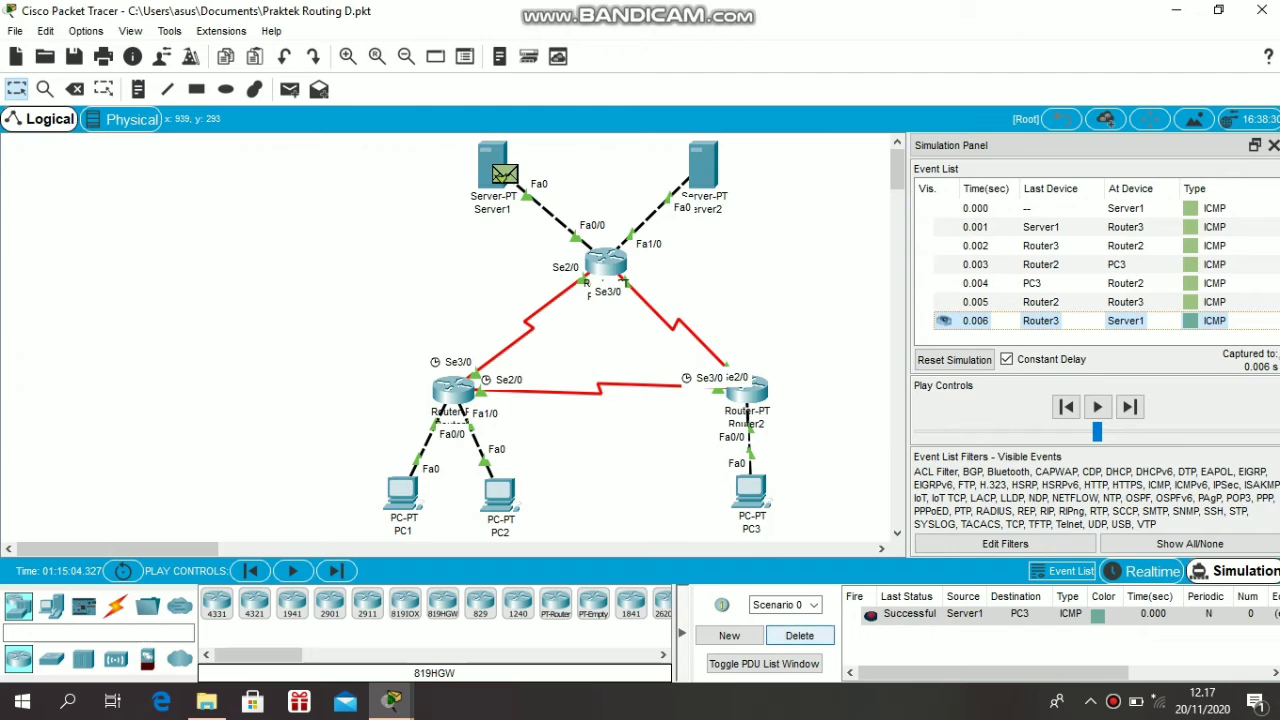
# - Delete the Server1-to-PC3 scenario and switch the network back to Realtime mode
pyautogui.click(799, 635)
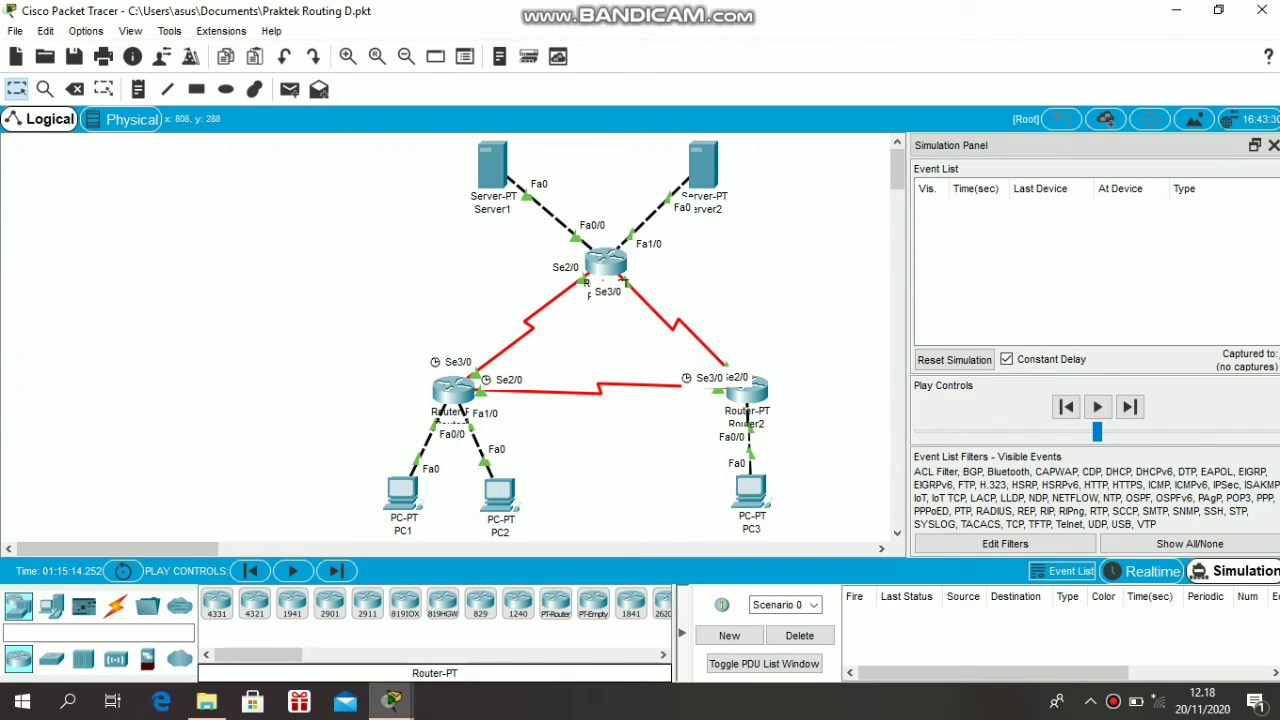
pyautogui.click(1150, 571)
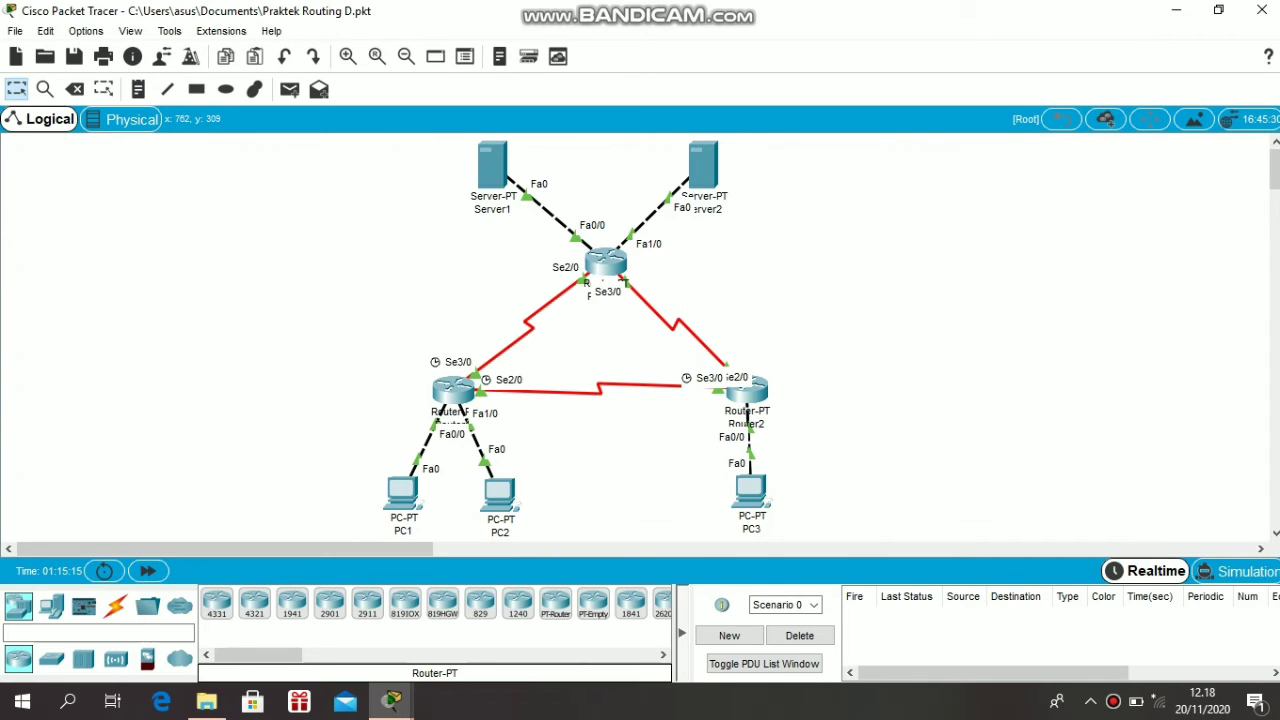
# - Check the routing table output in Router1's command line interface, then close the Router1 window
pyautogui.click(453, 389)
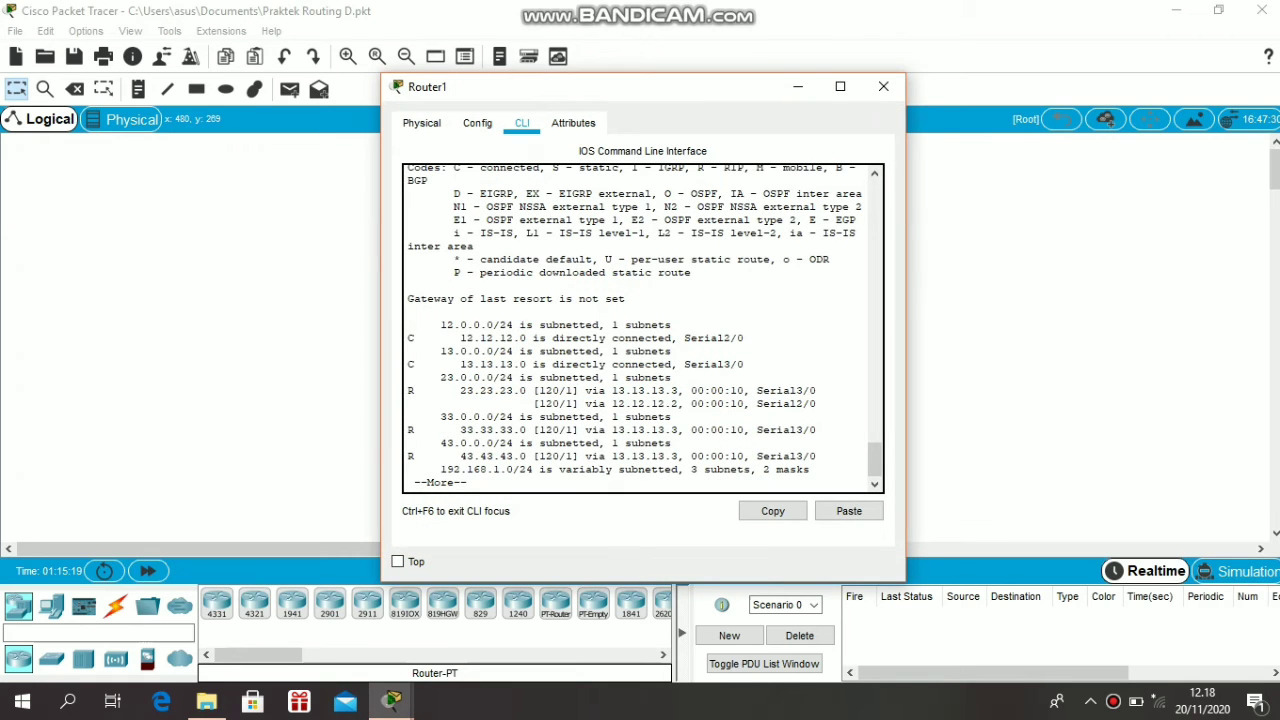
pyautogui.click(883, 86)
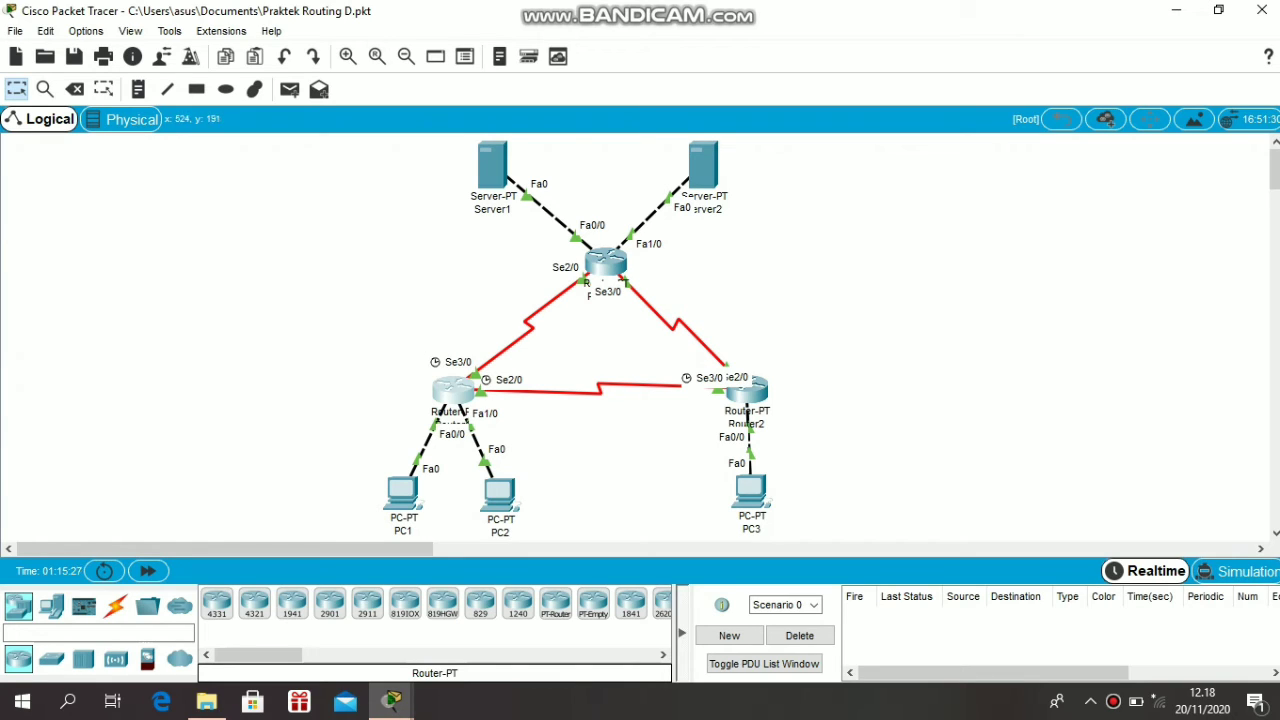
# - Run tracert to 33.33.33.1 in PC1's Command Prompt
pyautogui.click(402, 492)
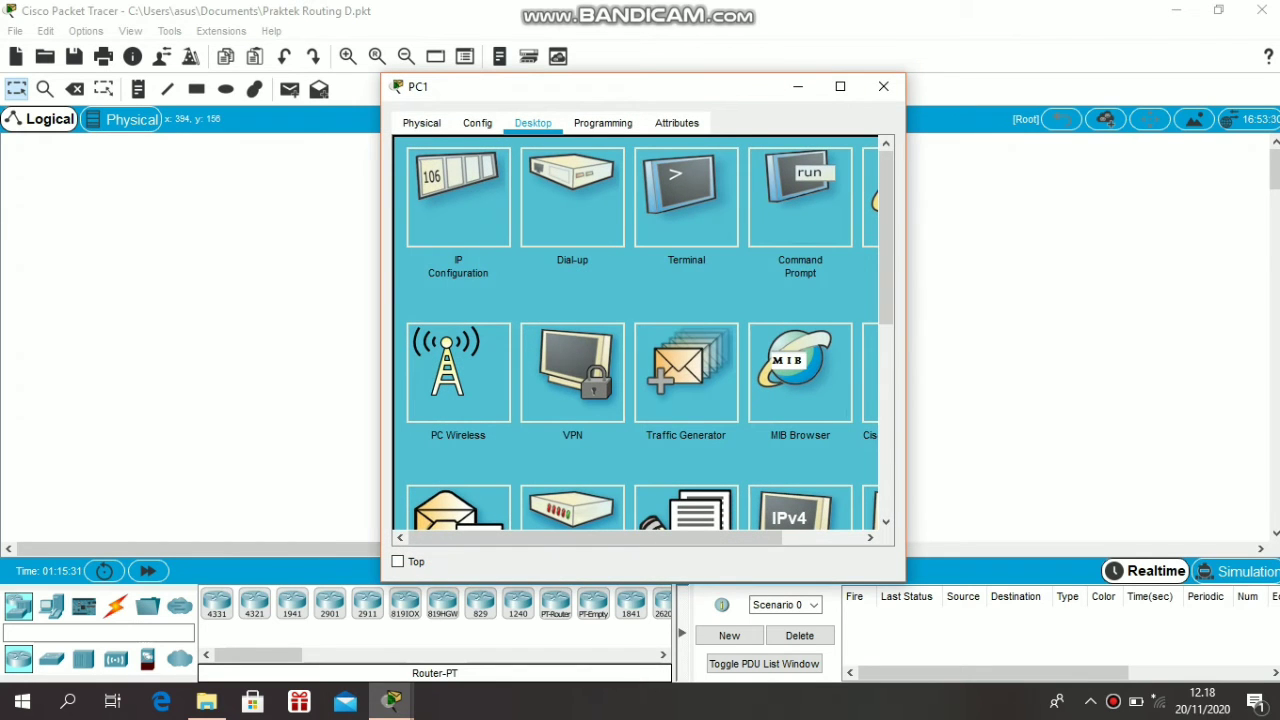
pyautogui.click(798, 198)
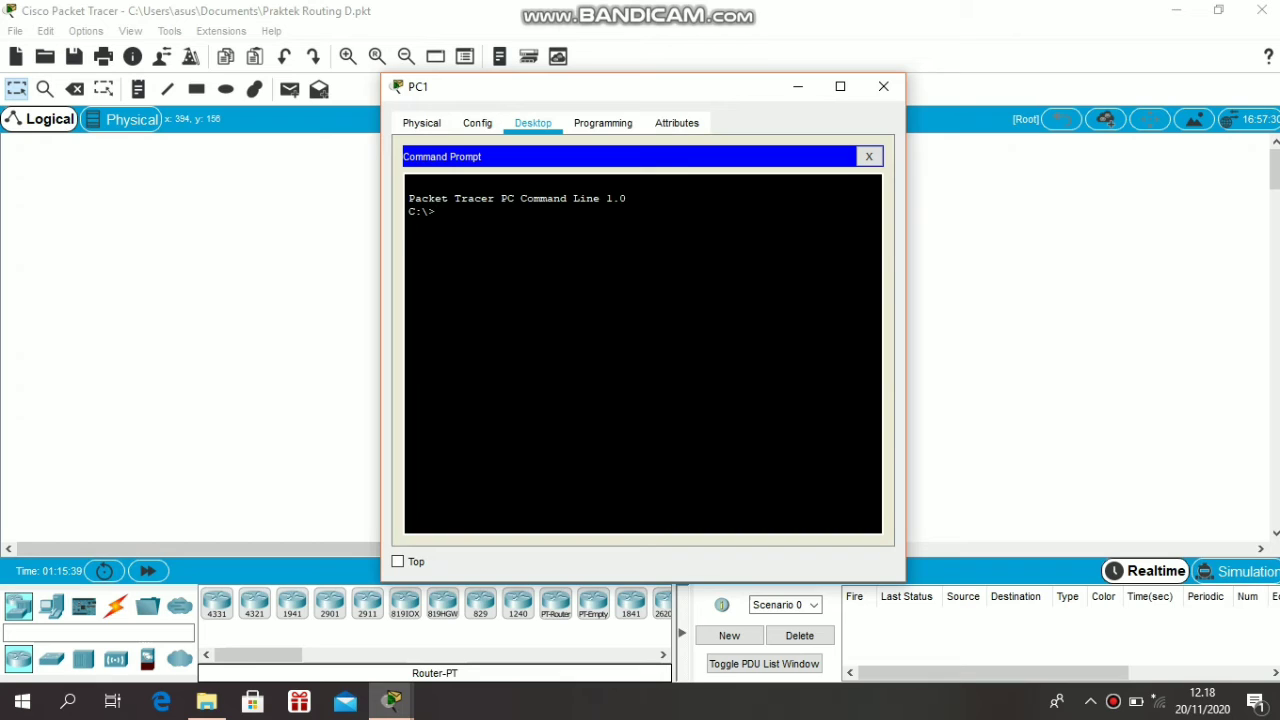
pyautogui.write('tracert')
pyautogui.write('33.33.33.1')
pyautogui.press('Return')
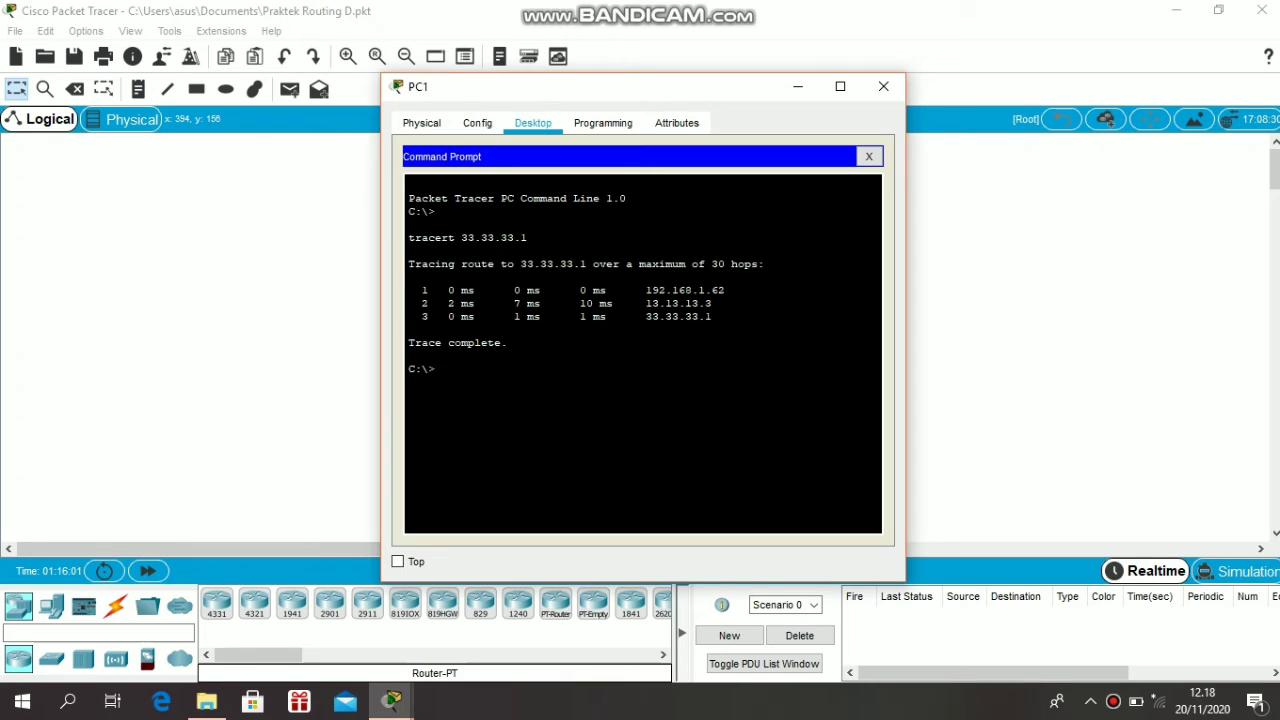
# - Trace the route from PC1 to 43.43.43.1 with tracert
pyautogui.write('tracert 43.43.')
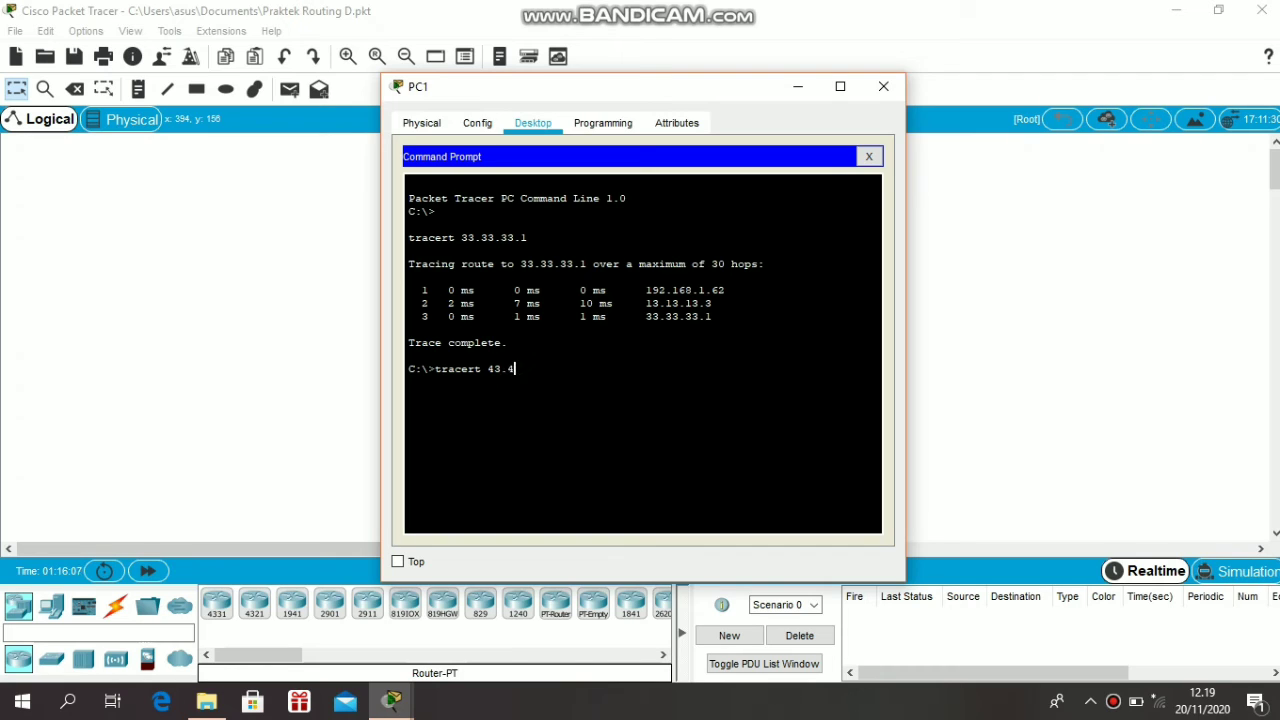
pyautogui.write('4')
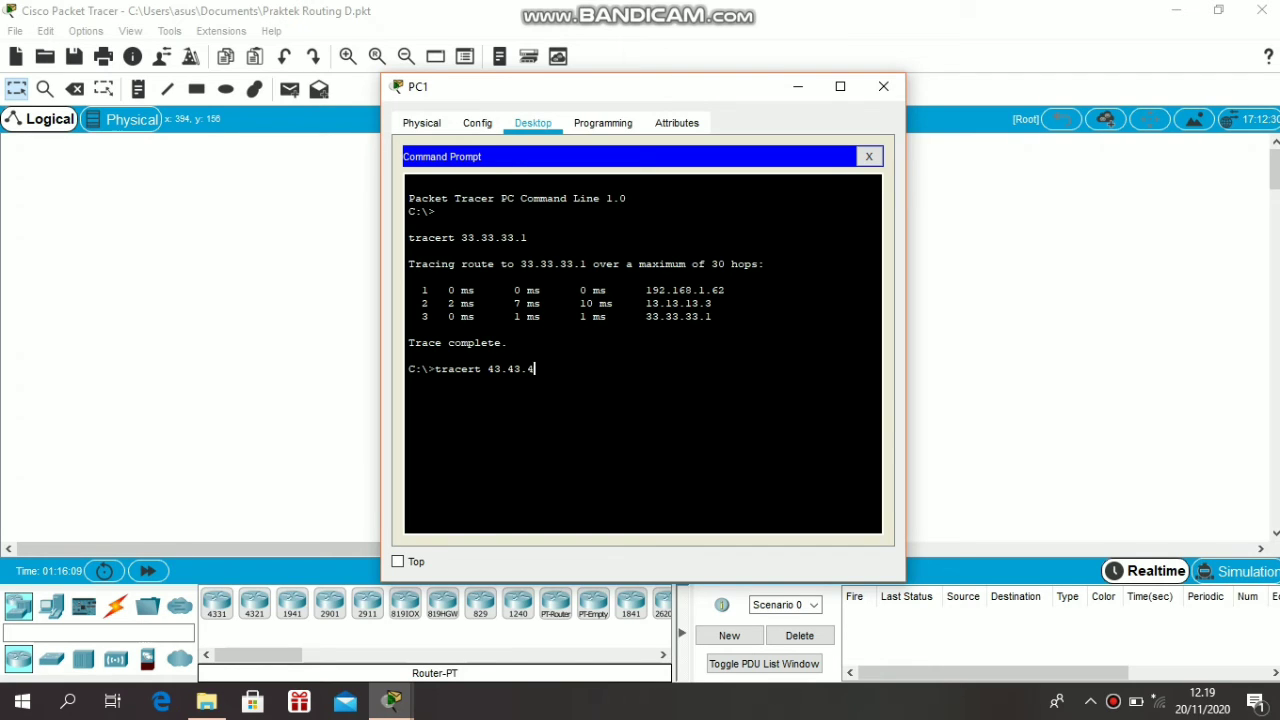
pyautogui.write('3.1')
pyautogui.press('Return')
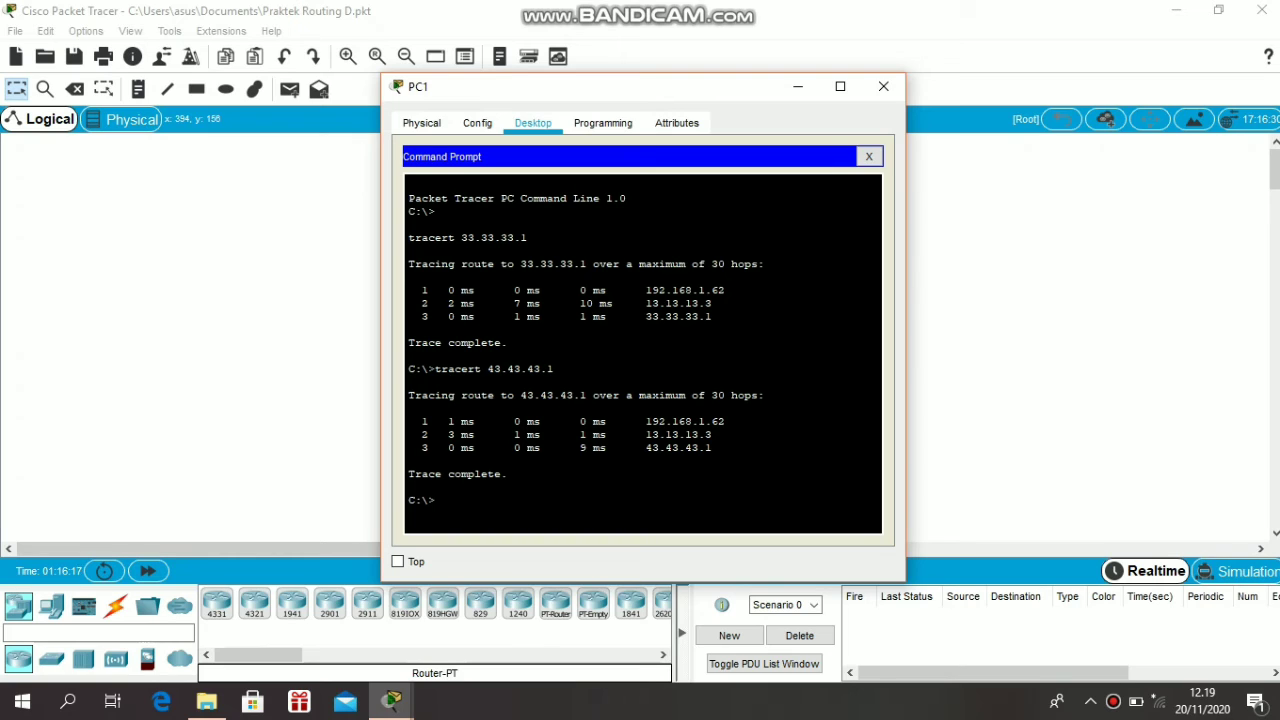
# - Trace the route from PC1 to 192.168.1.253 with tracert, then close the PC1 window
pyautogui.write('tracert 192.168.1.25')
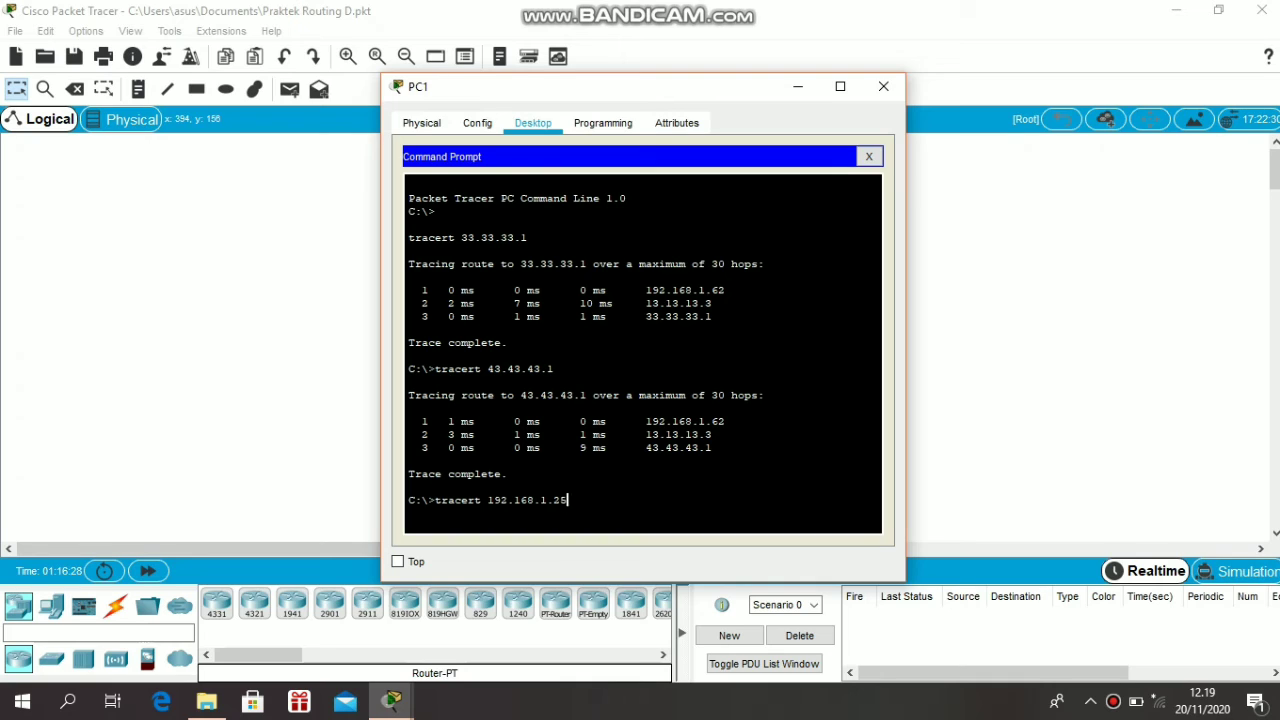
pyautogui.write('3')
pyautogui.press('Return')
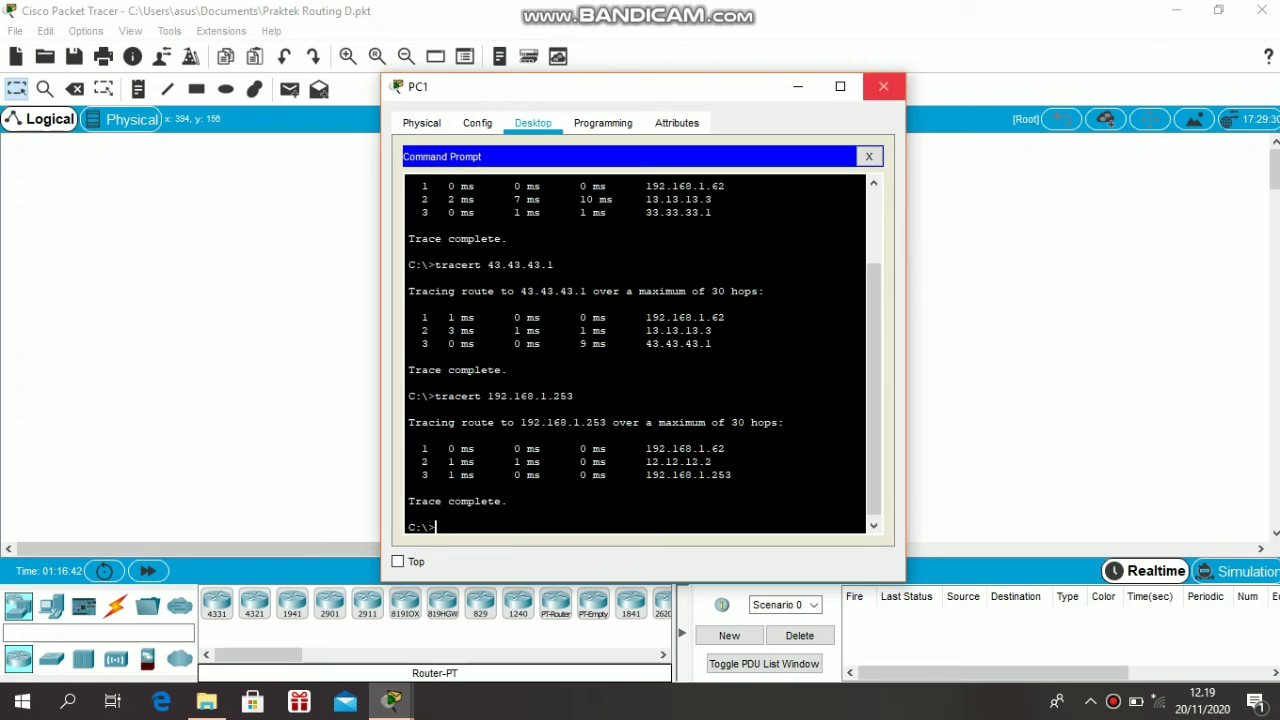
pyautogui.click(883, 86)
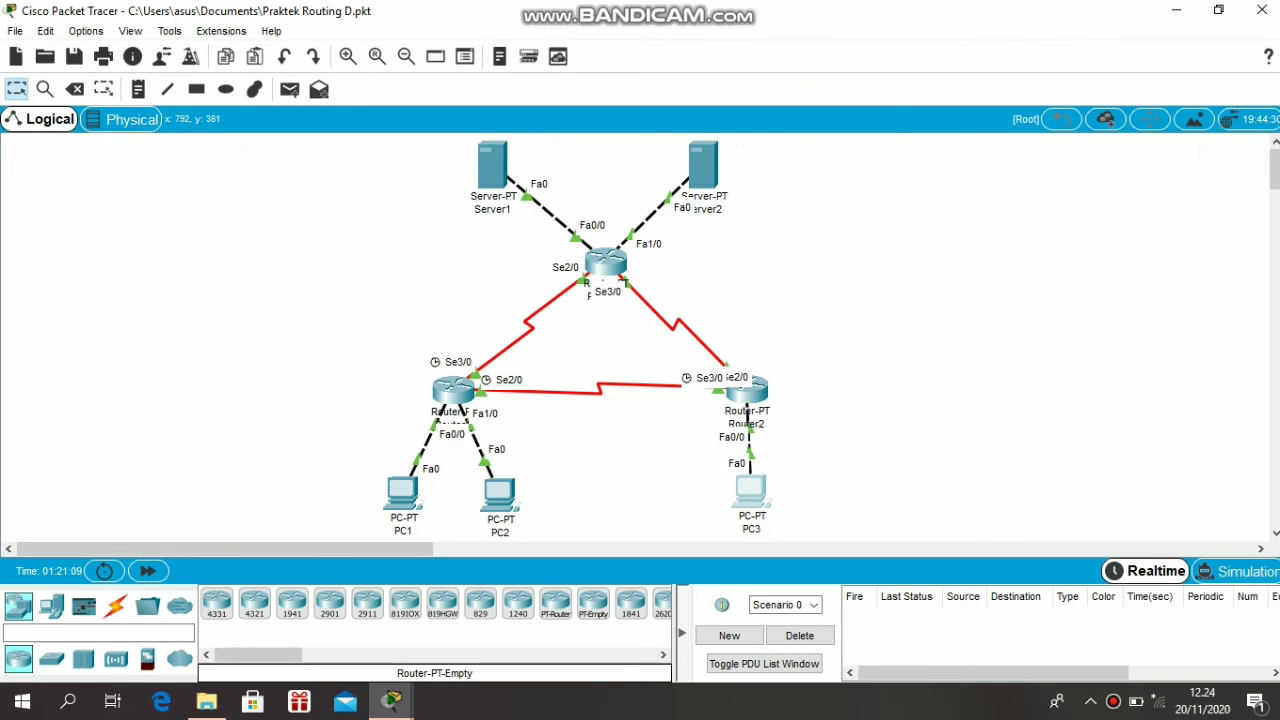
# - Review PC3's tracert results for 192.168.1.1, 192.168.1.65, 33.33.33.1 and 43.43.43.1 in its Command Prompt, then close the PC3 window
pyautogui.click(800, 197)
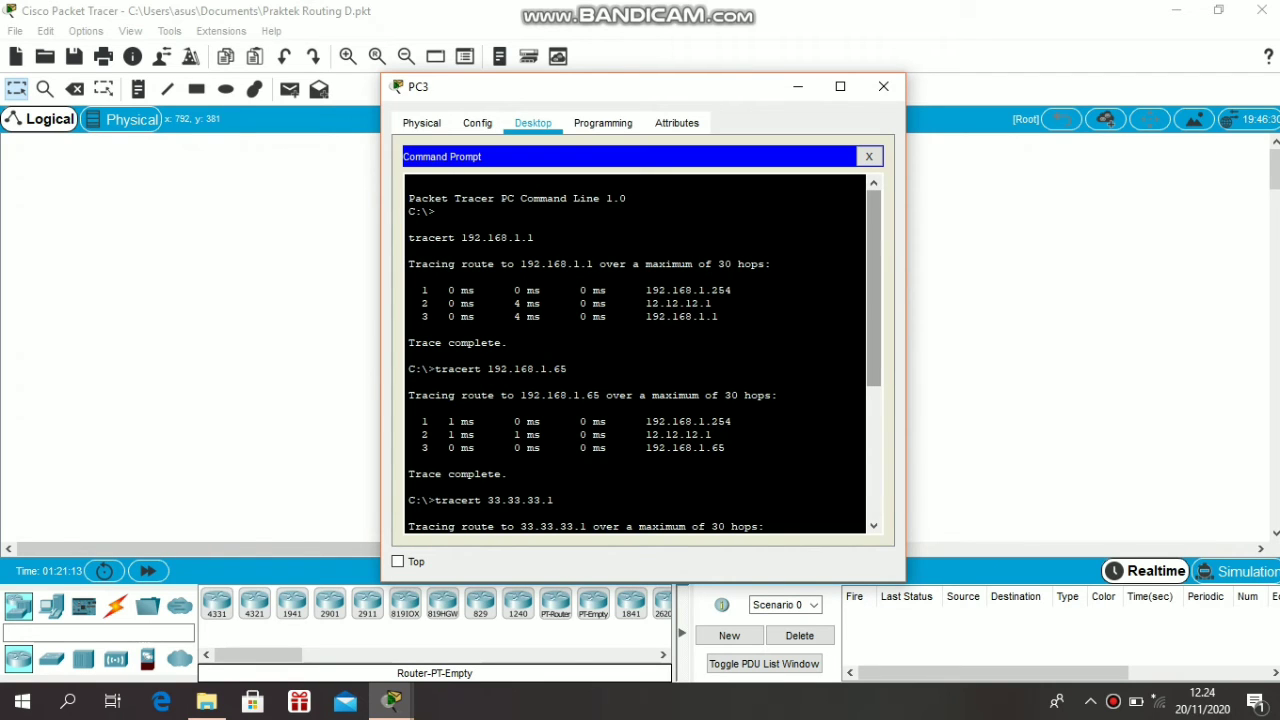
pyautogui.scroll(-7, 635, 355)
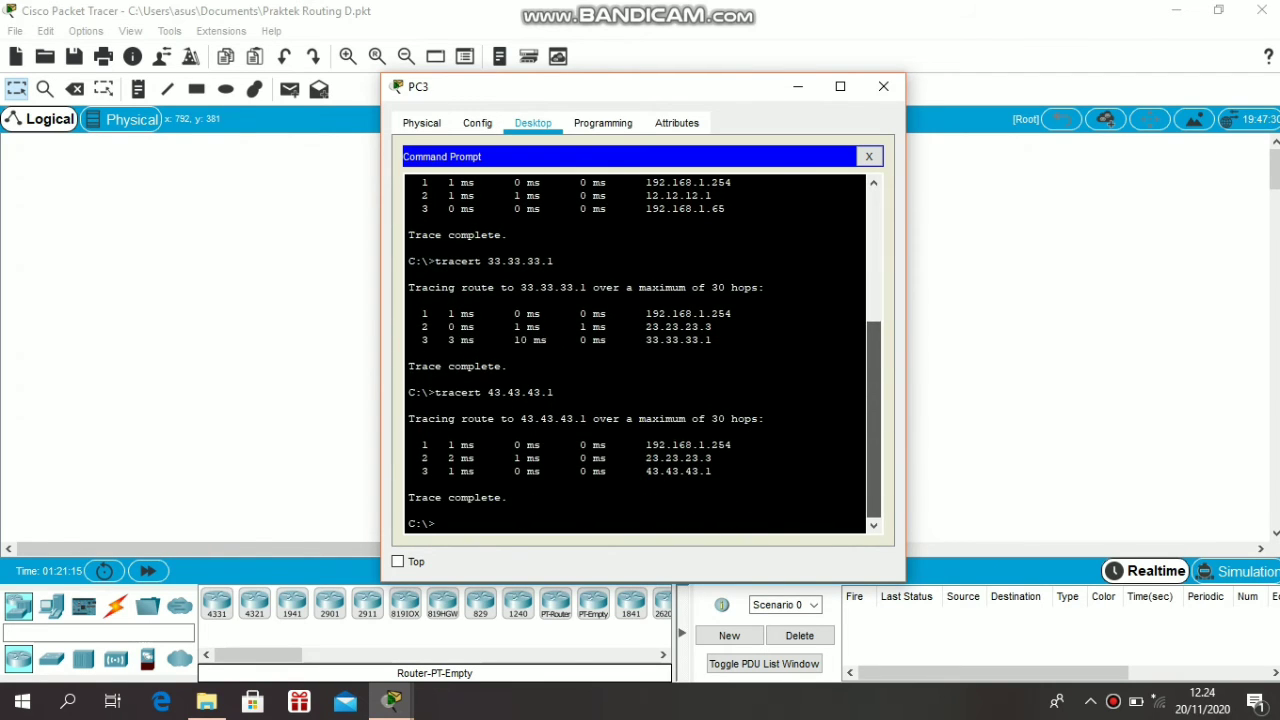
pyautogui.scroll(5, 635, 355)
pyautogui.scroll(2, 635, 355)
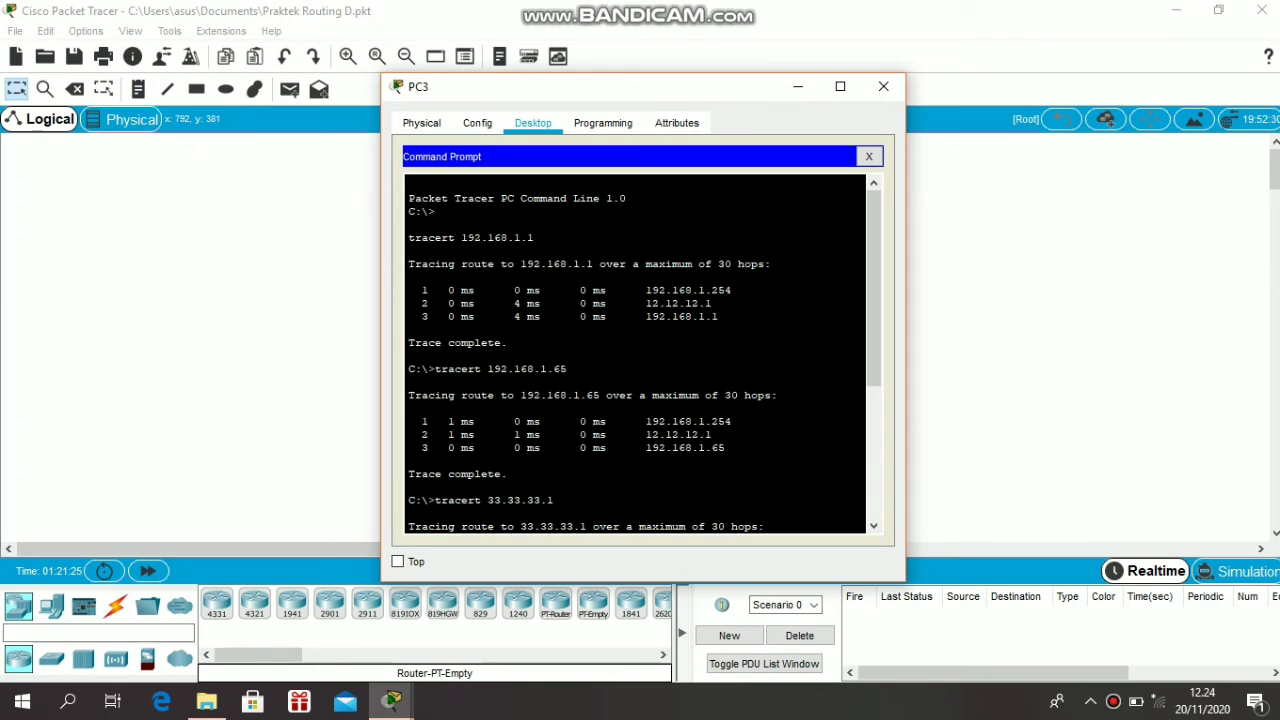
pyautogui.moveTo(568, 369); pyautogui.dragTo(487, 369)
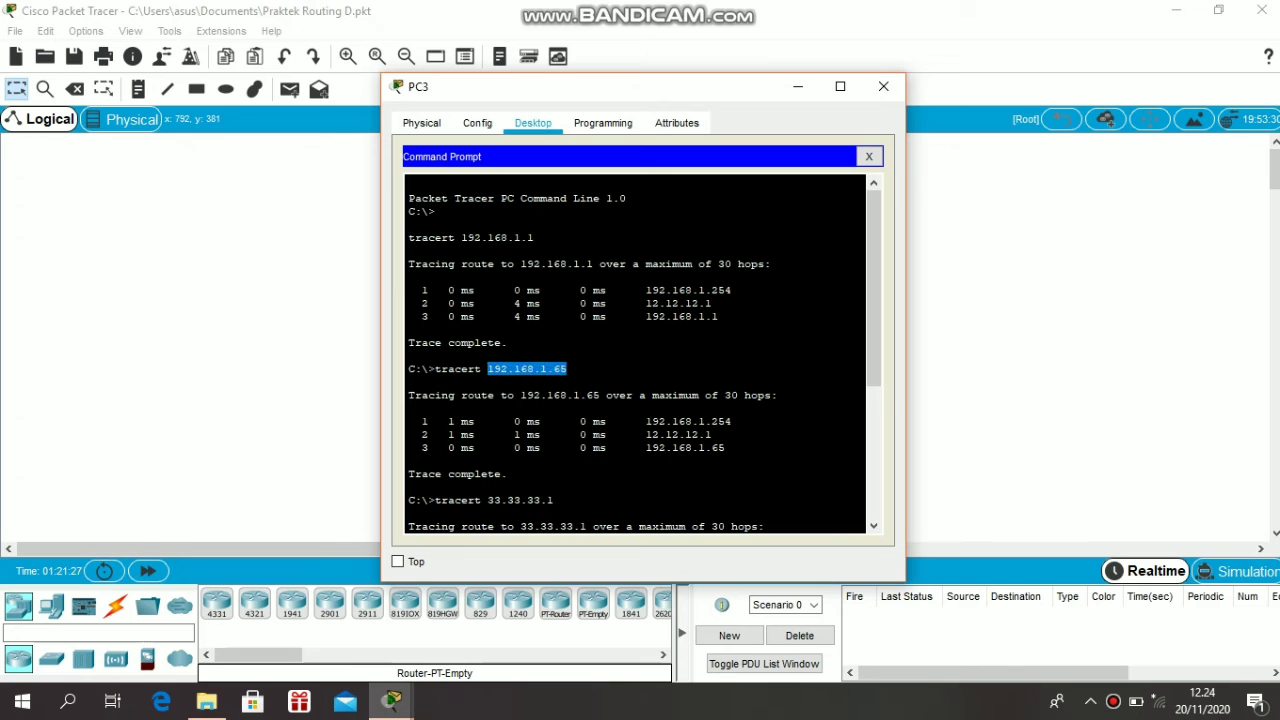
pyautogui.scroll(-5, 635, 355)
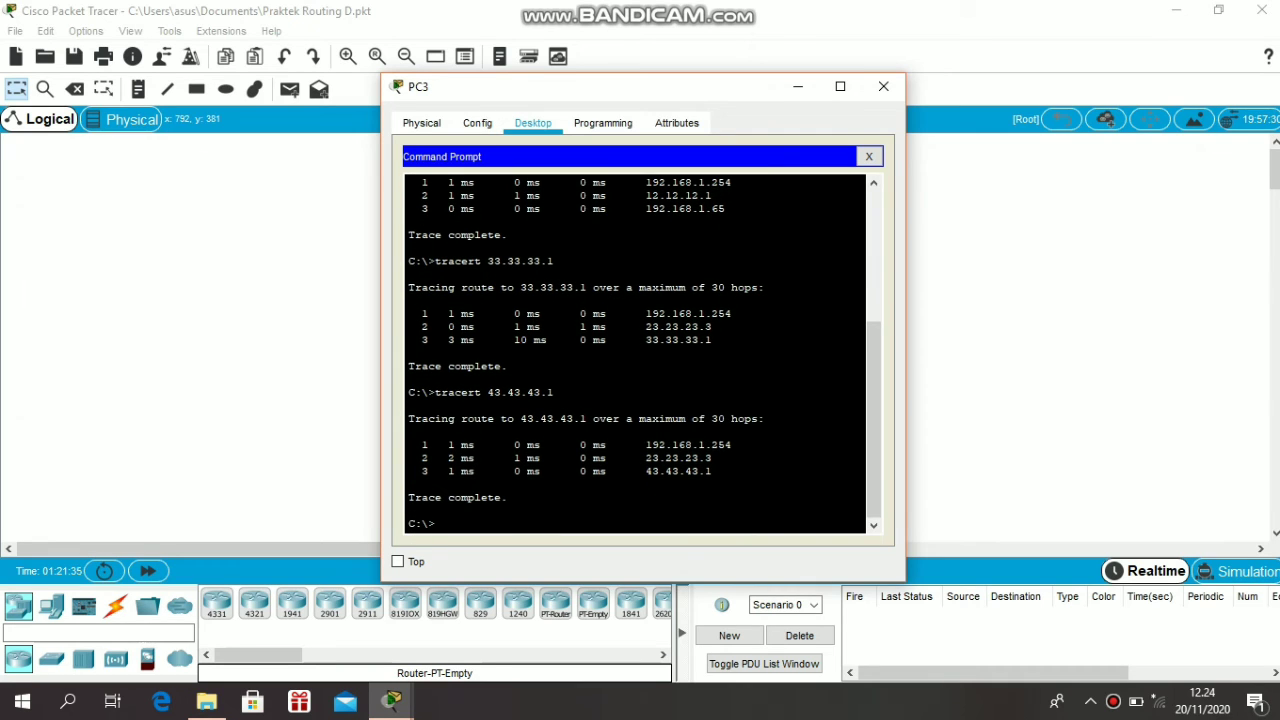
pyautogui.moveTo(554, 261); pyautogui.dragTo(494, 261)
pyautogui.moveTo(554, 392); pyautogui.dragTo(494, 392)
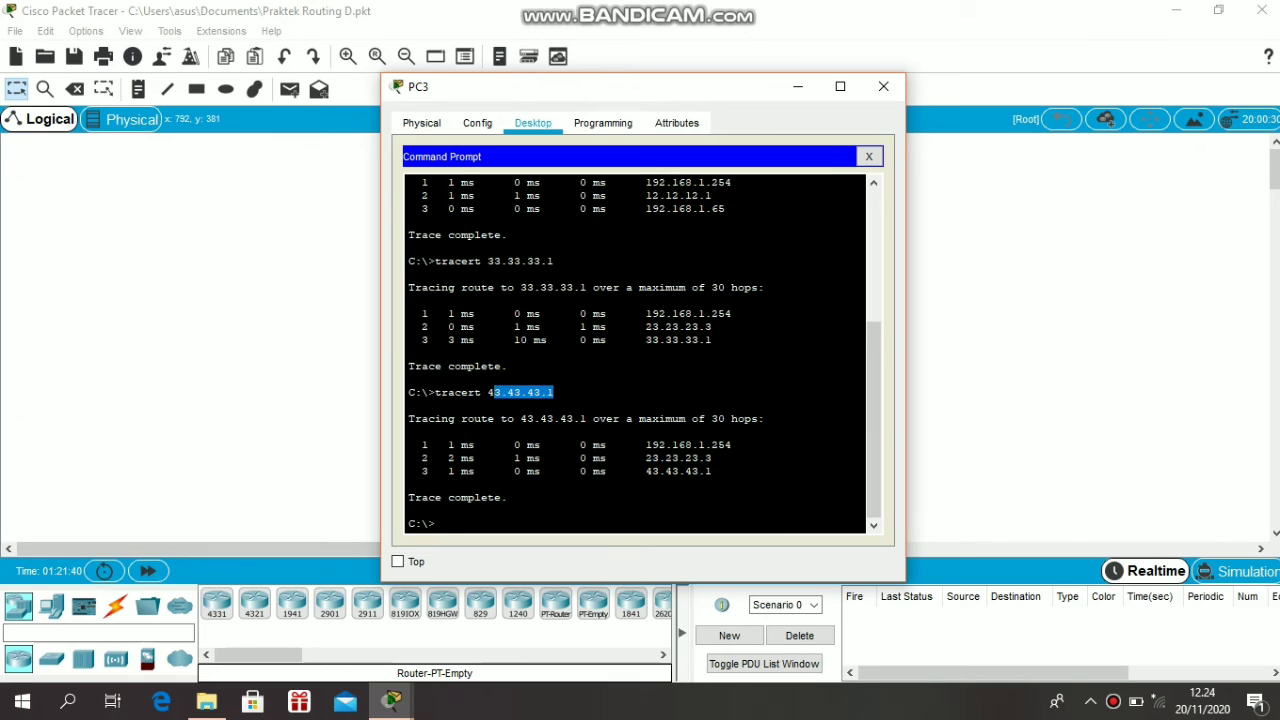
pyautogui.click(883, 86)
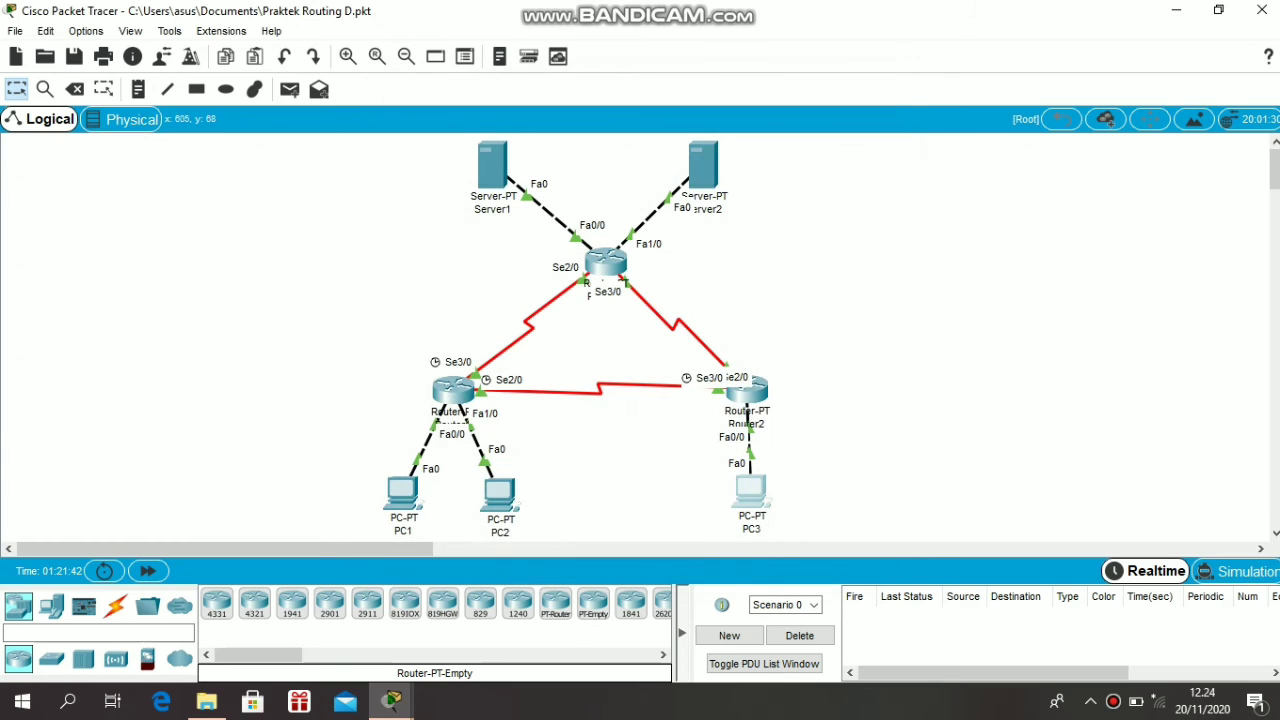
# - Review Server1's tracert results for 43.43.43.1, 192.168.1.1, 192.168.1.65 and 192.168.1.253 in its Command Prompt, then close the Server1 window
pyautogui.click(494, 168)
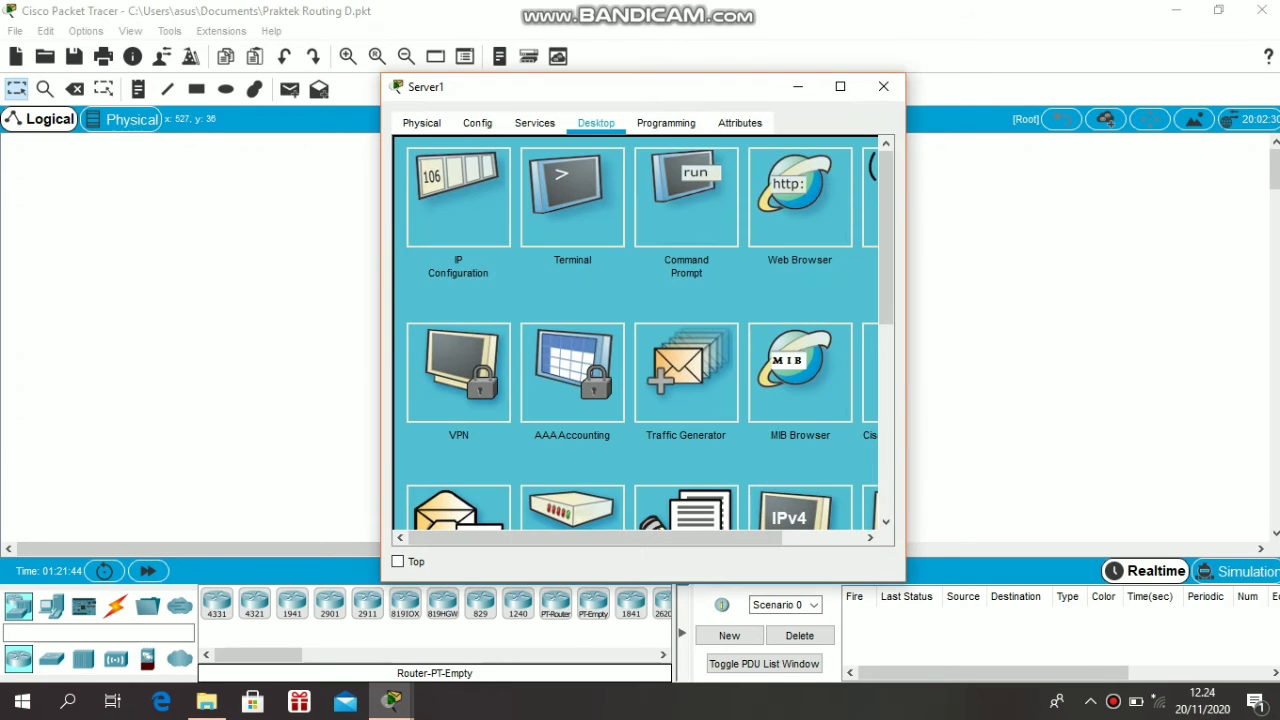
pyautogui.click(686, 196)
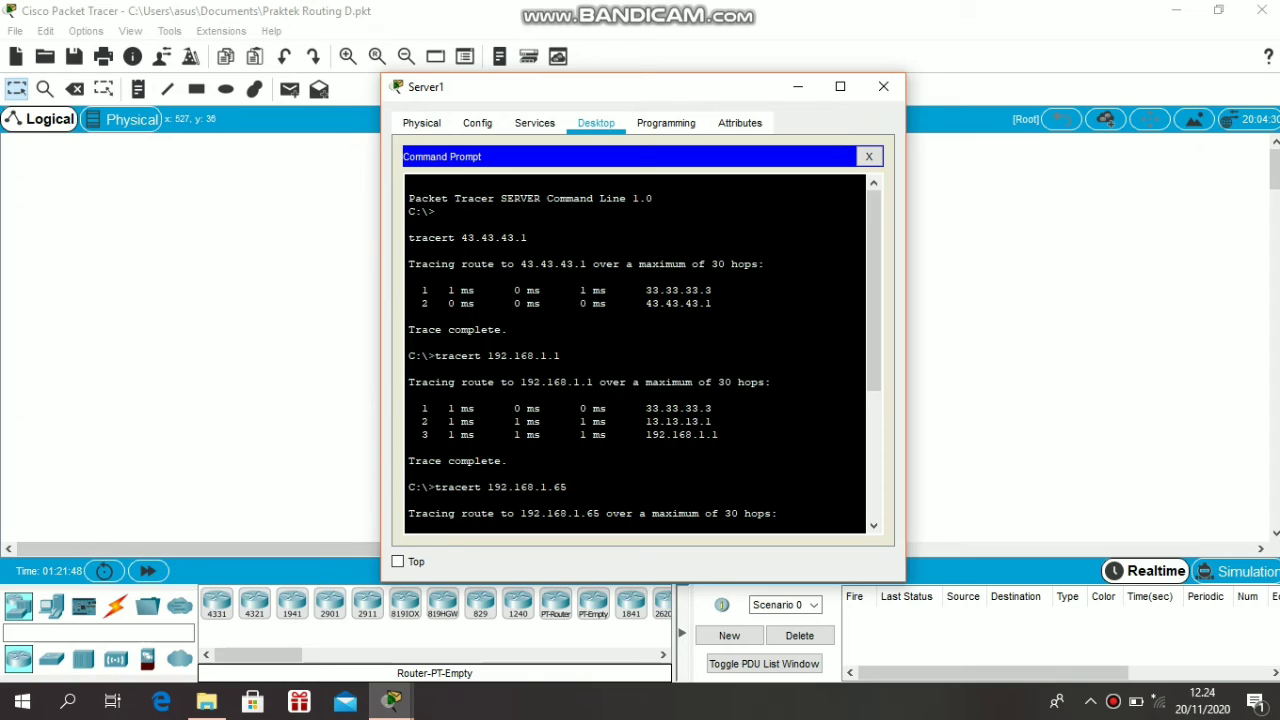
pyautogui.moveTo(528, 238); pyautogui.dragTo(460, 238)
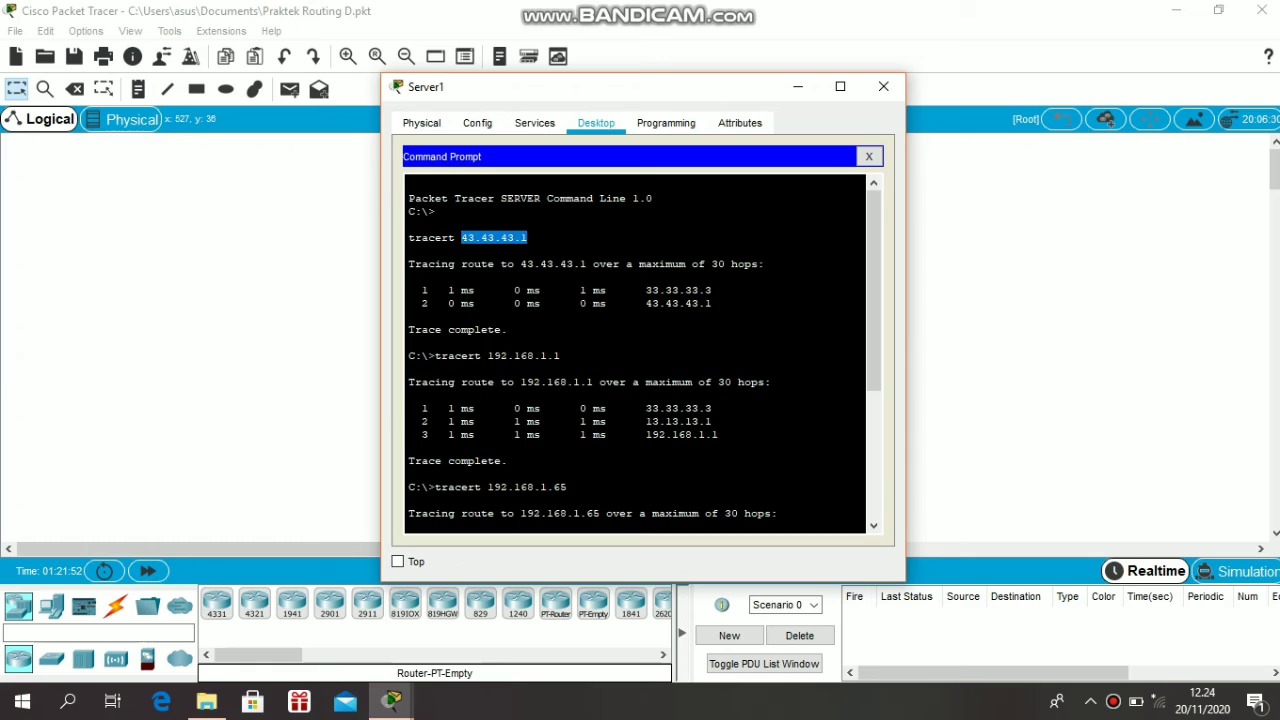
pyautogui.click(686, 290)
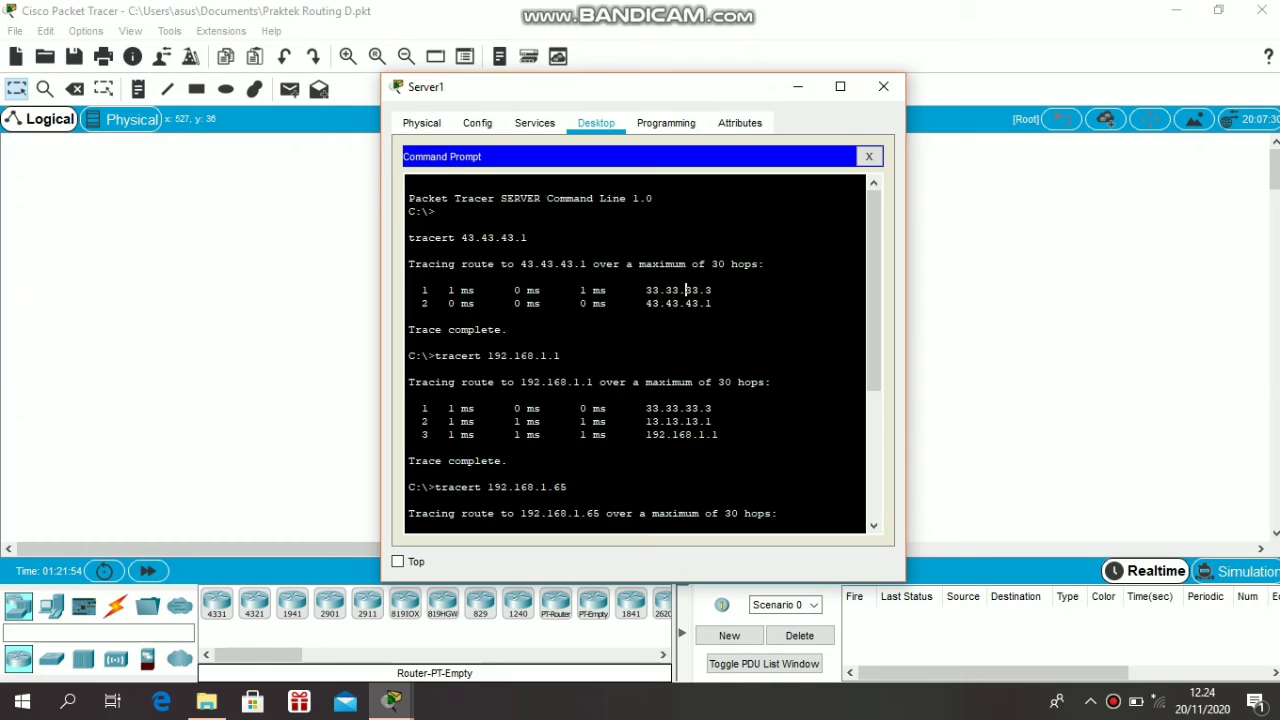
pyautogui.moveTo(560, 356); pyautogui.dragTo(493, 356)
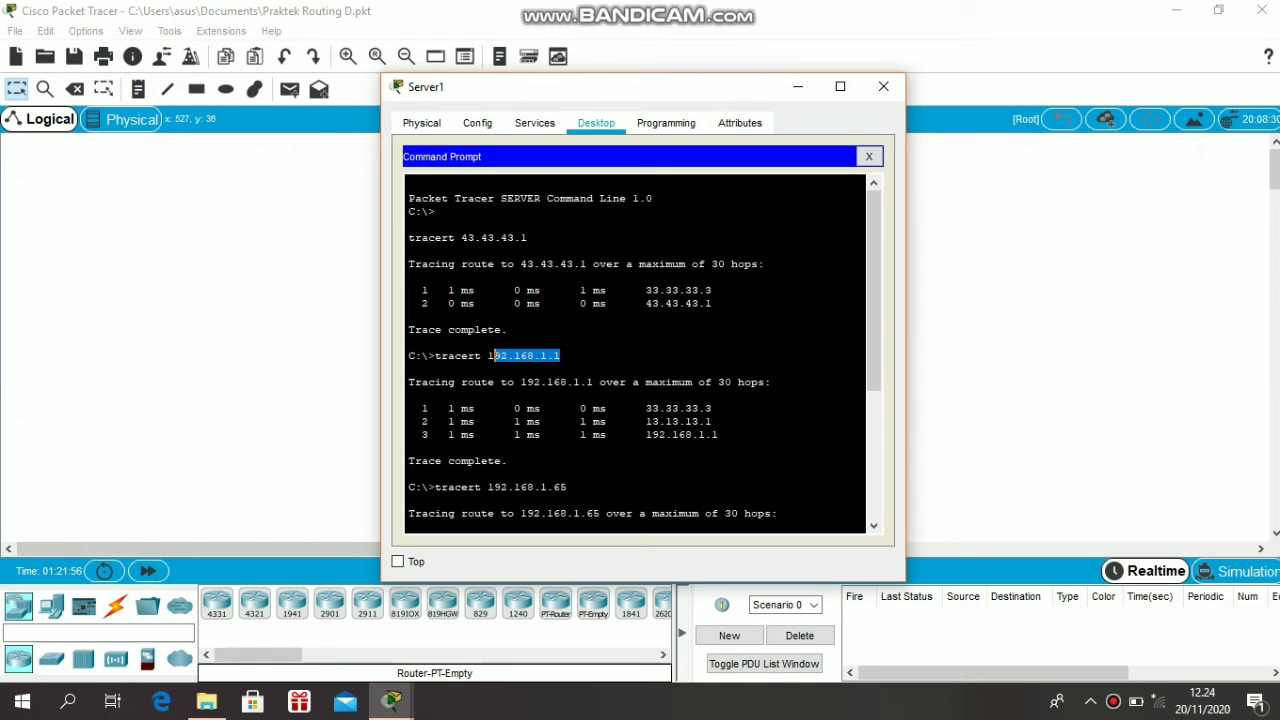
pyautogui.scroll(-2, 493, 356)
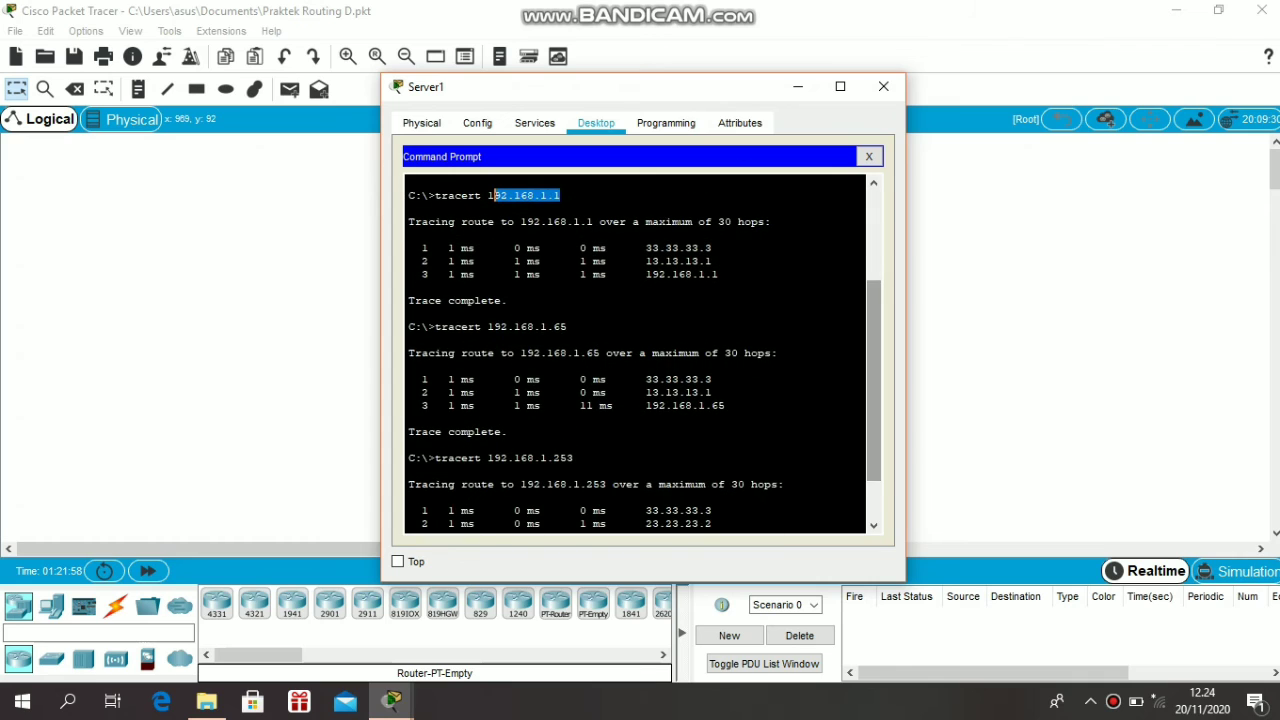
pyautogui.moveTo(567, 261); pyautogui.dragTo(409, 248)
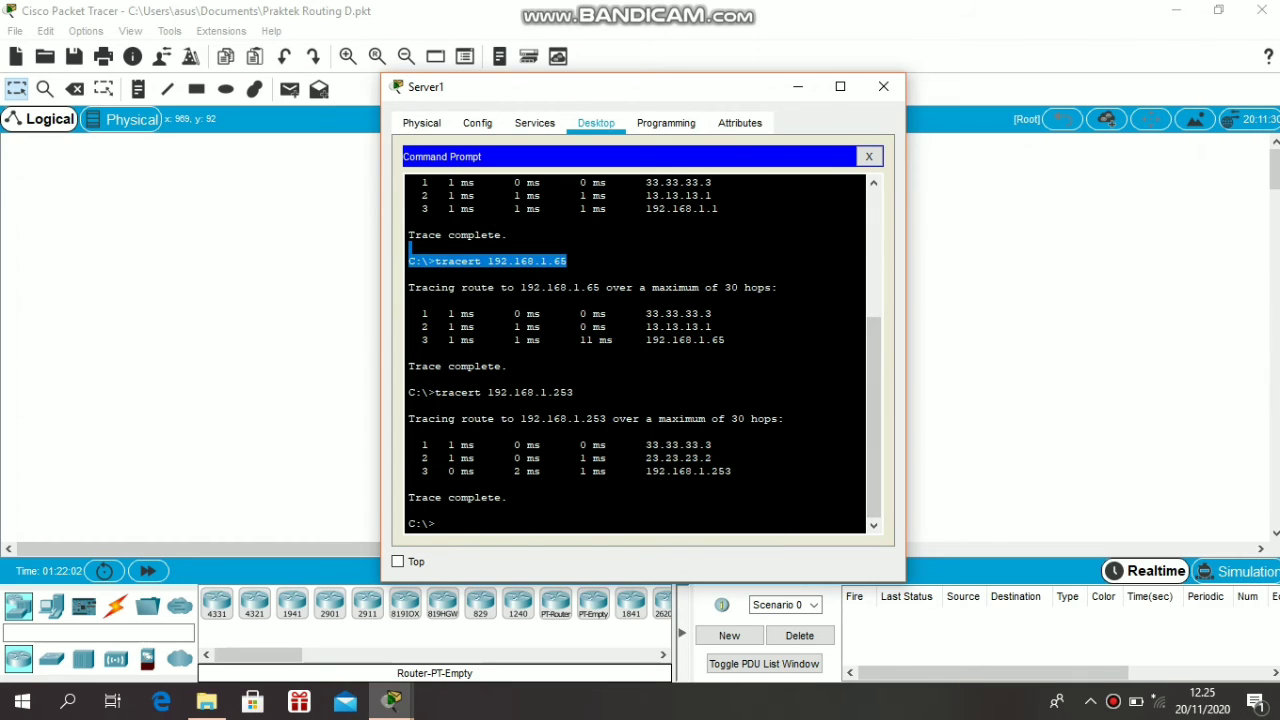
pyautogui.moveTo(573, 392)
pyautogui.mouseDown()
pyautogui.moveTo(448, 392)
pyautogui.moveTo(573, 392)
pyautogui.mouseUp()
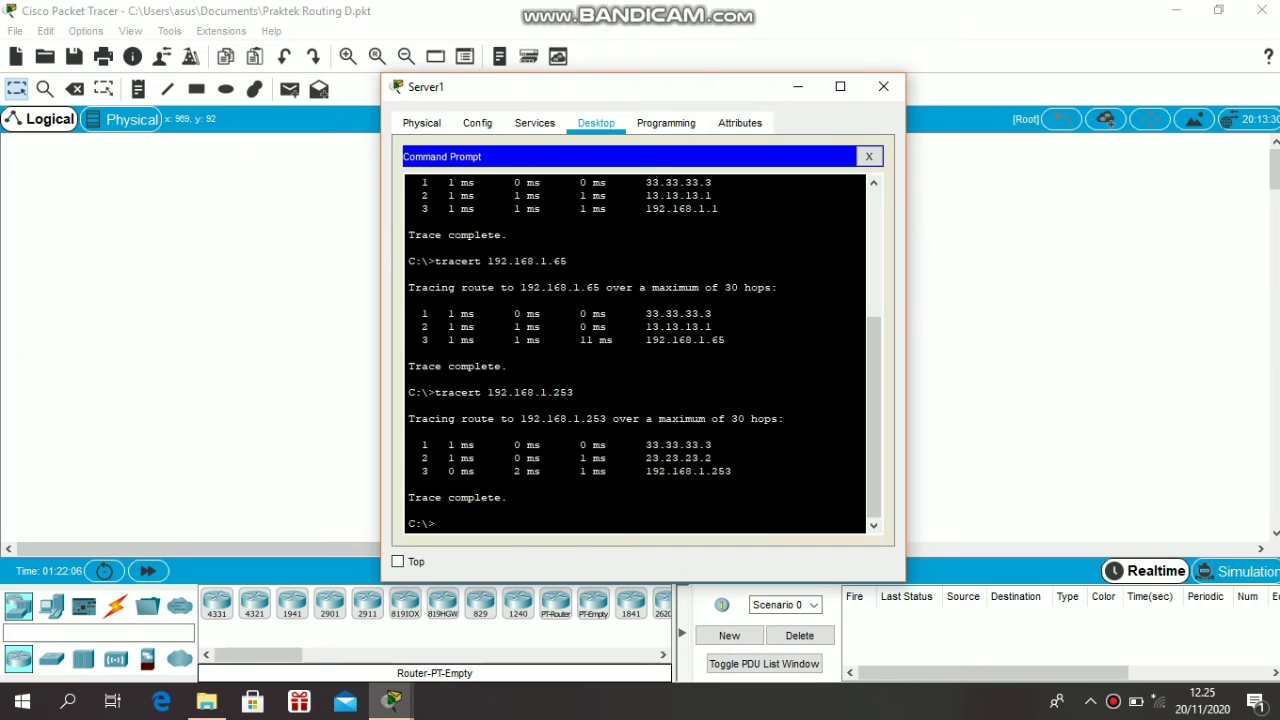
pyautogui.scroll(5, 635, 355)
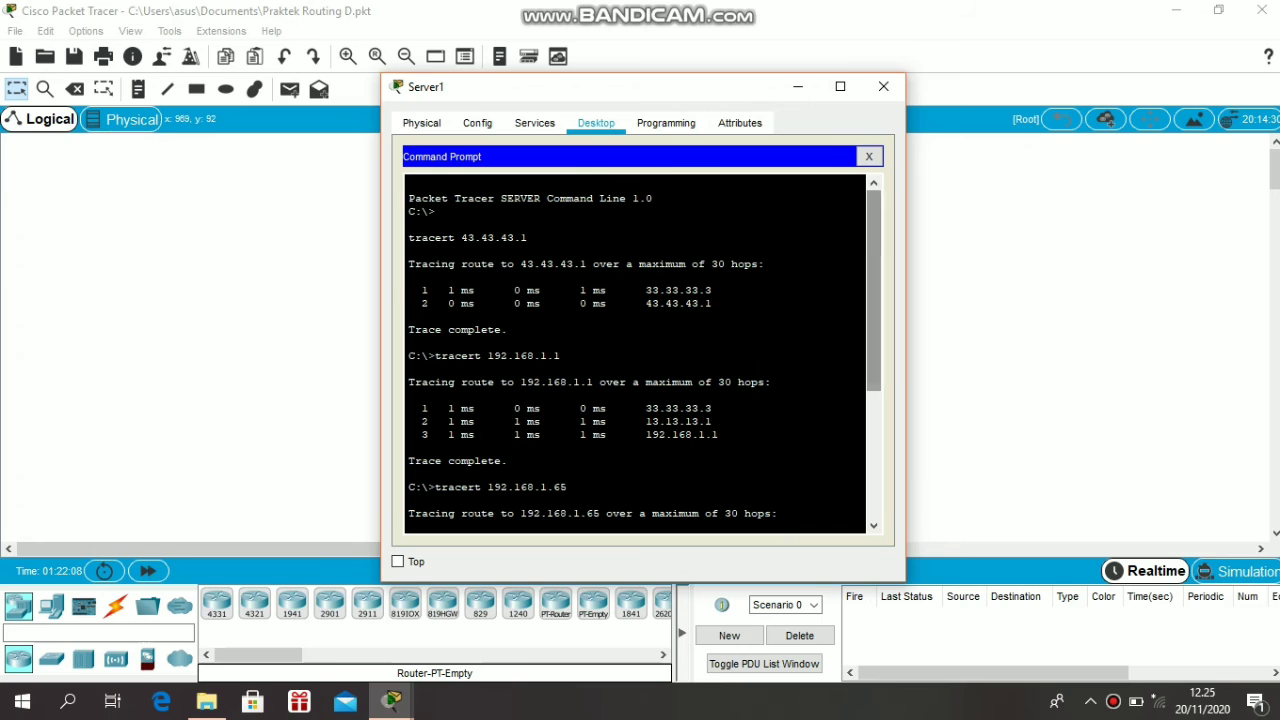
pyautogui.click(883, 86)
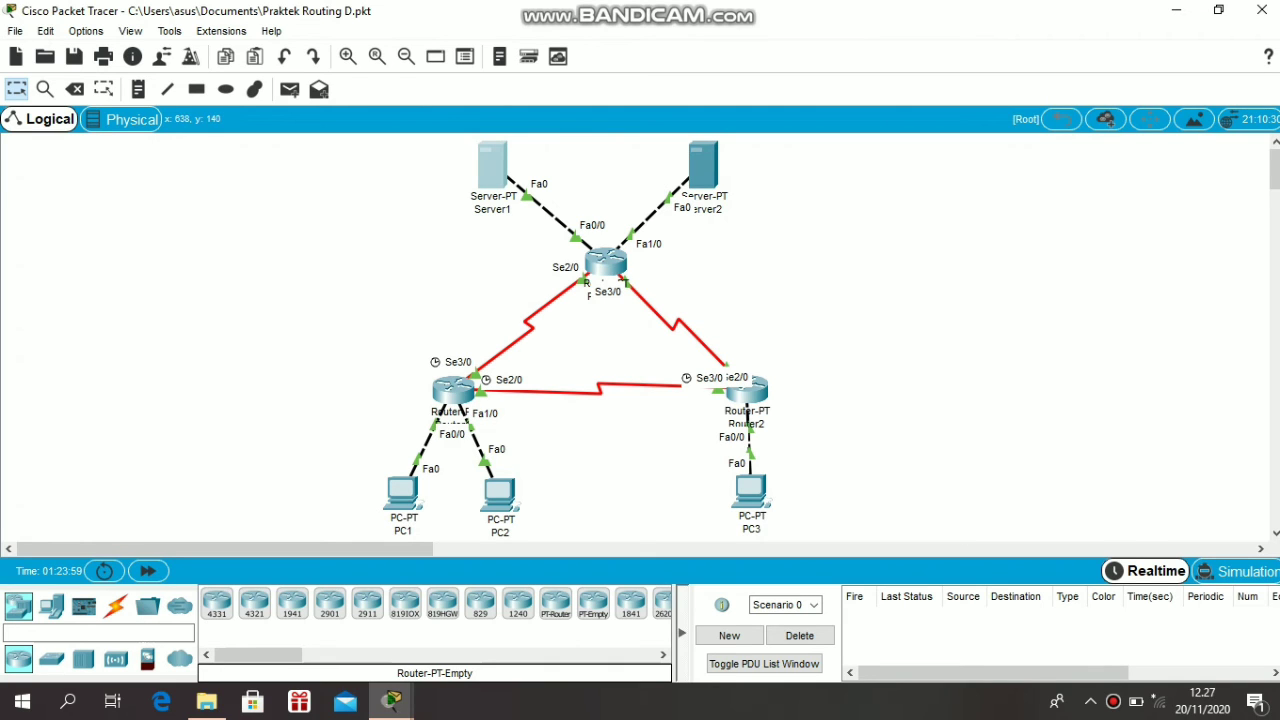
# - Turn off the Serial2/0 port status in Router3's configuration and close the router window
pyautogui.click(605, 262)
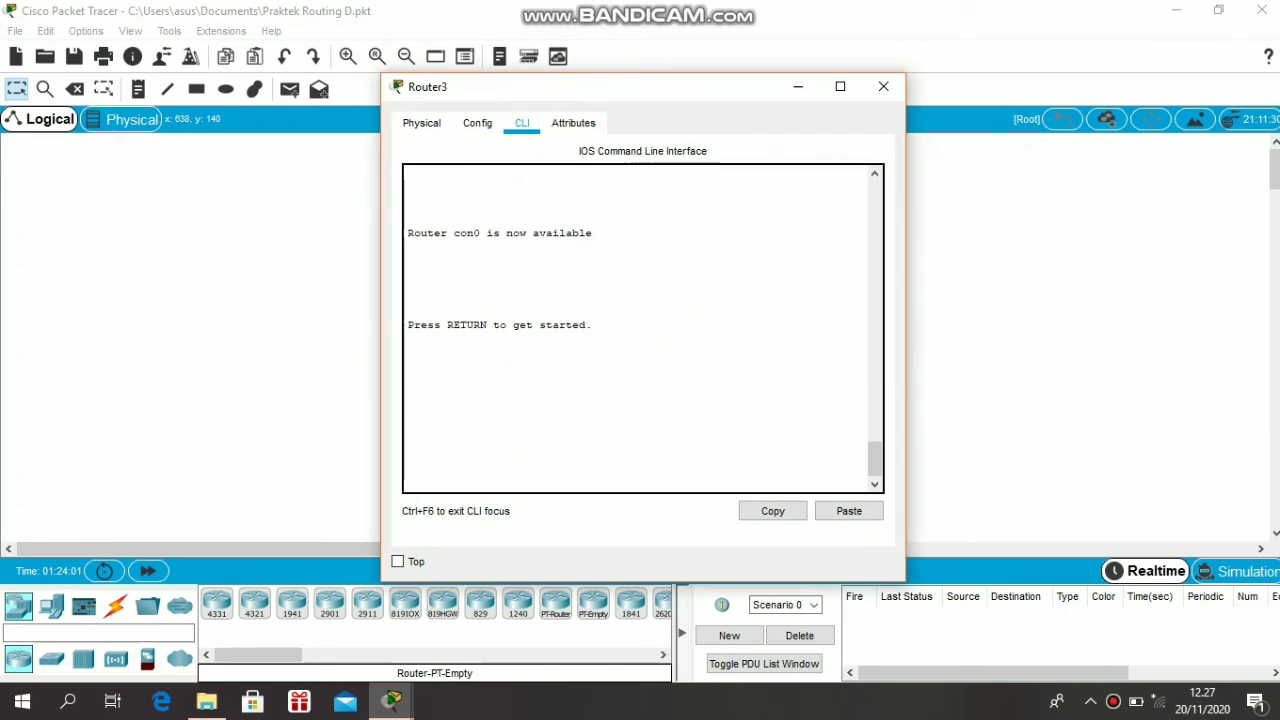
pyautogui.click(477, 122)
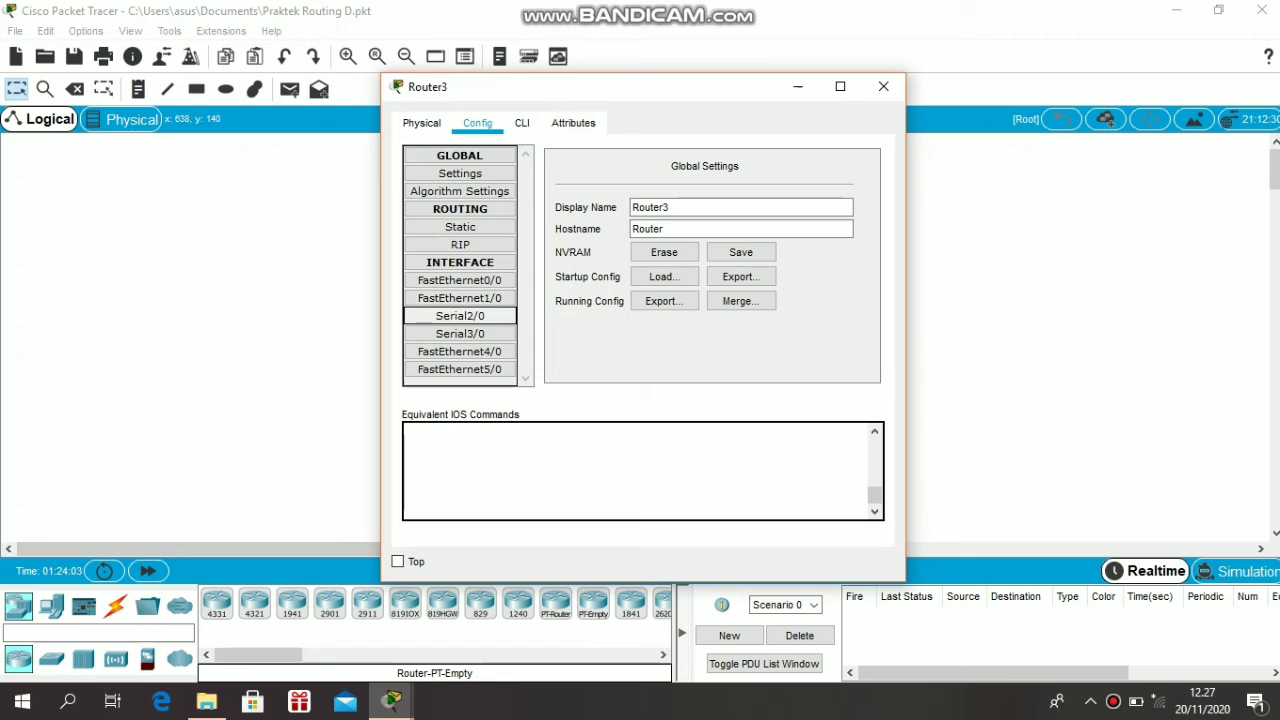
pyautogui.click(460, 315)
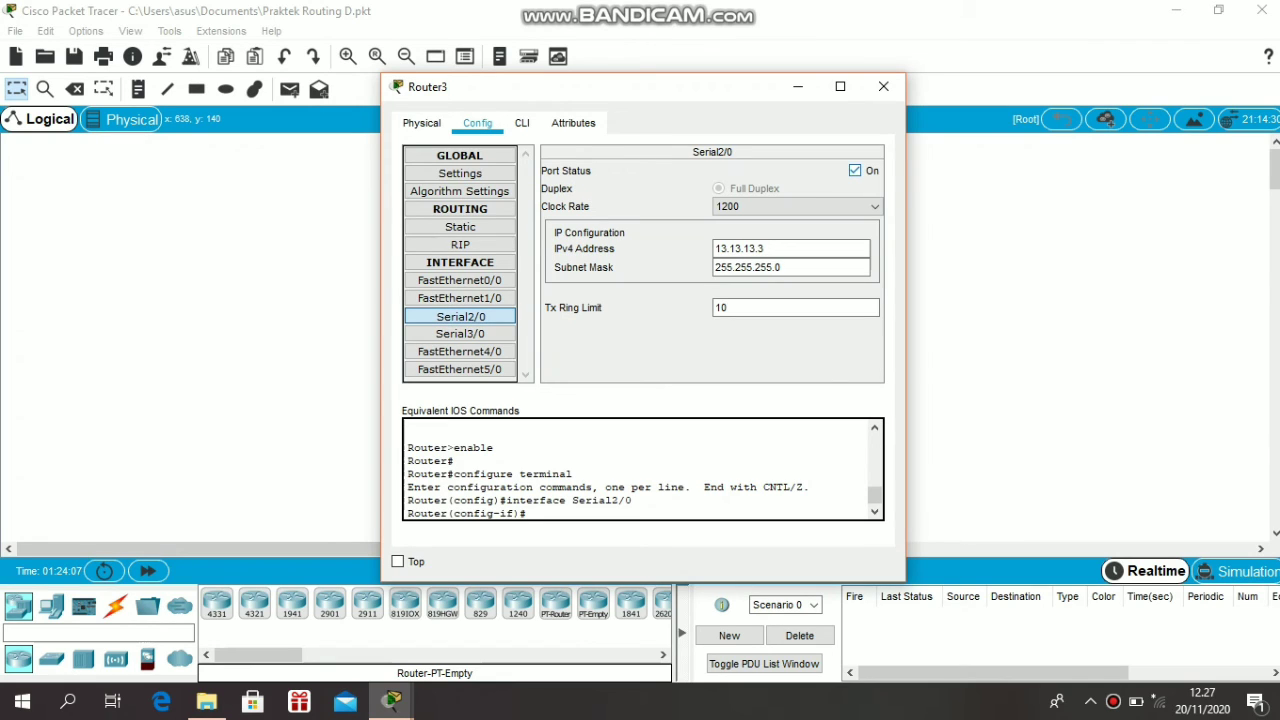
pyautogui.click(855, 170)
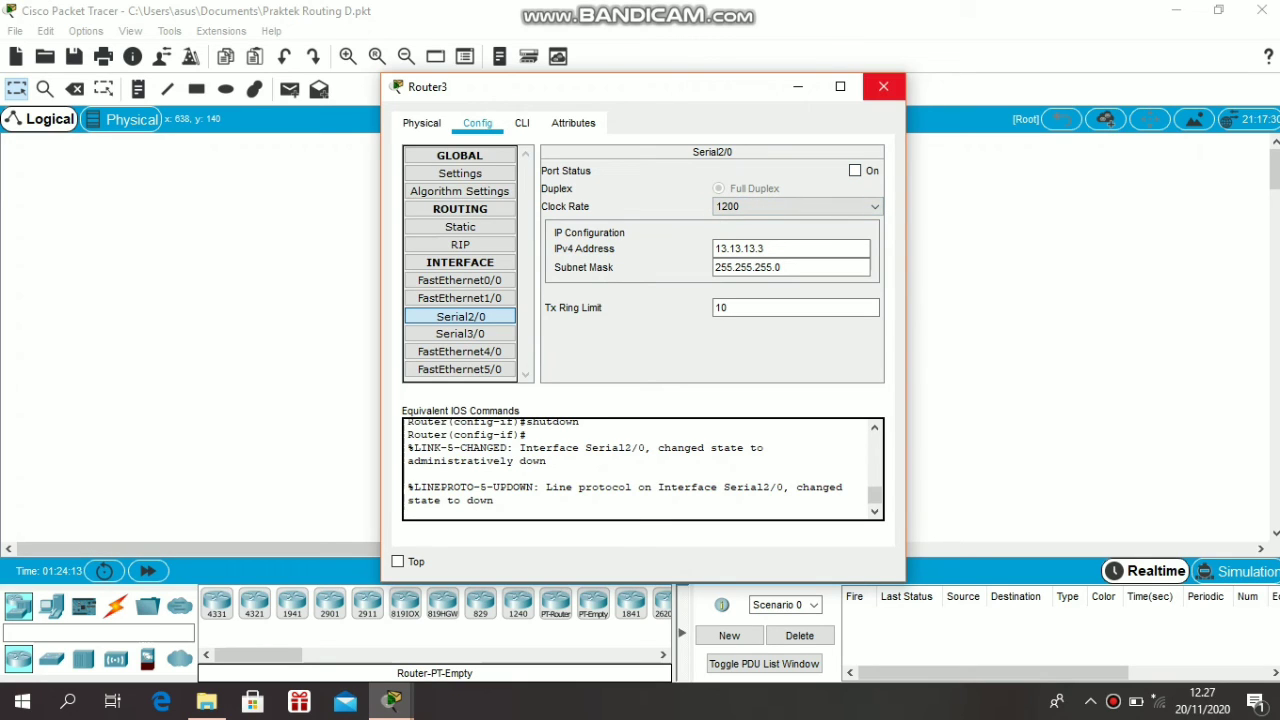
pyautogui.click(883, 86)
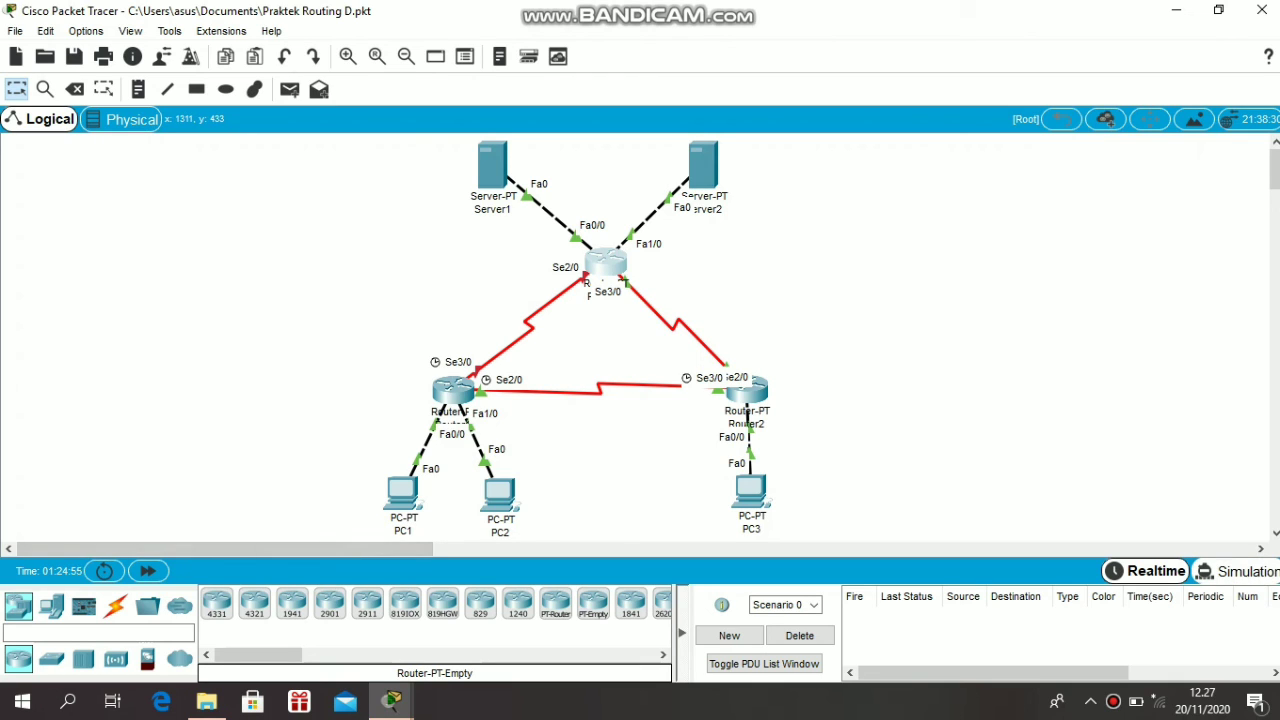
# - Switch to Simulation mode and add a simple PDU from PC1 to Server1
pyautogui.hotkey('shift', 's')
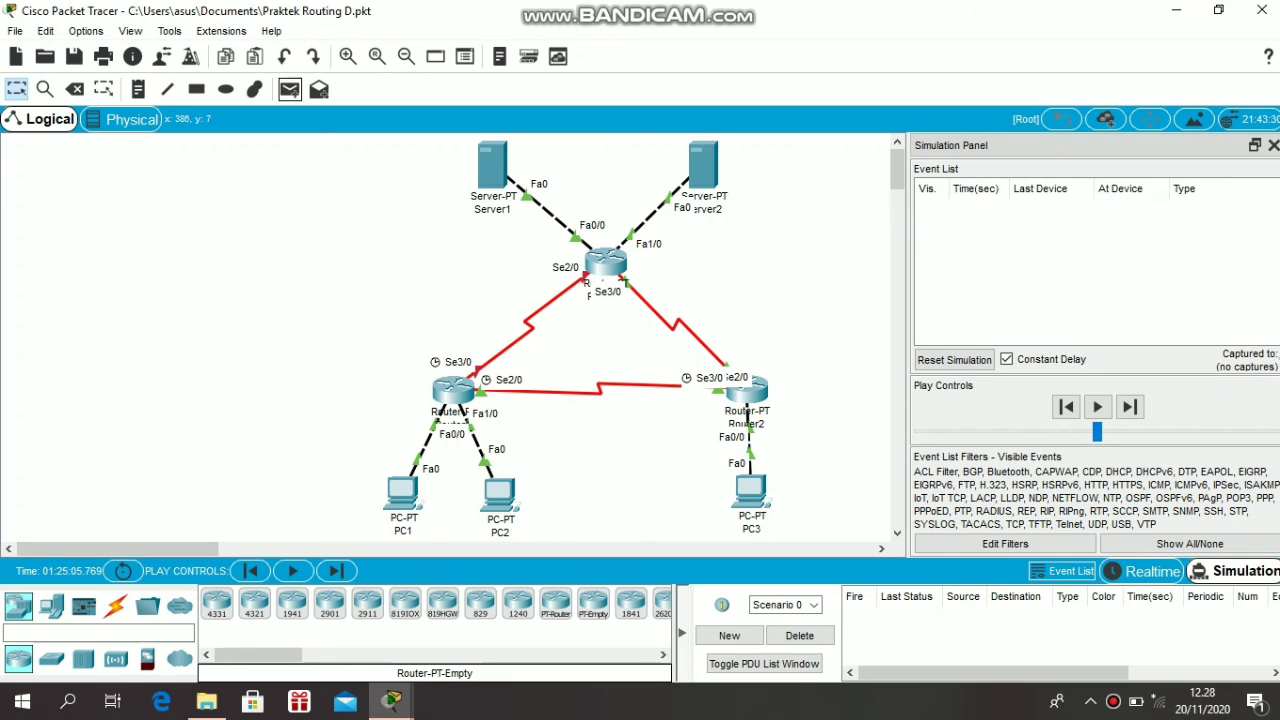
pyautogui.click(290, 89)
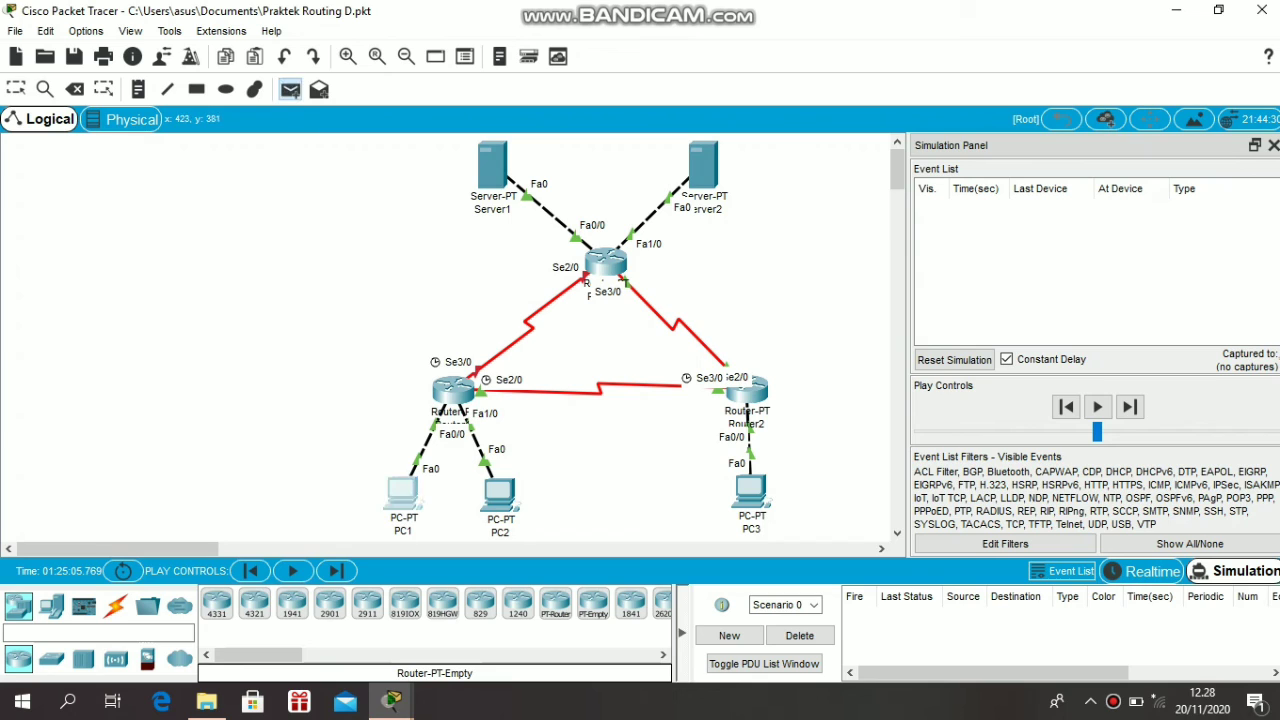
pyautogui.click(403, 492)
pyautogui.click(492, 165)
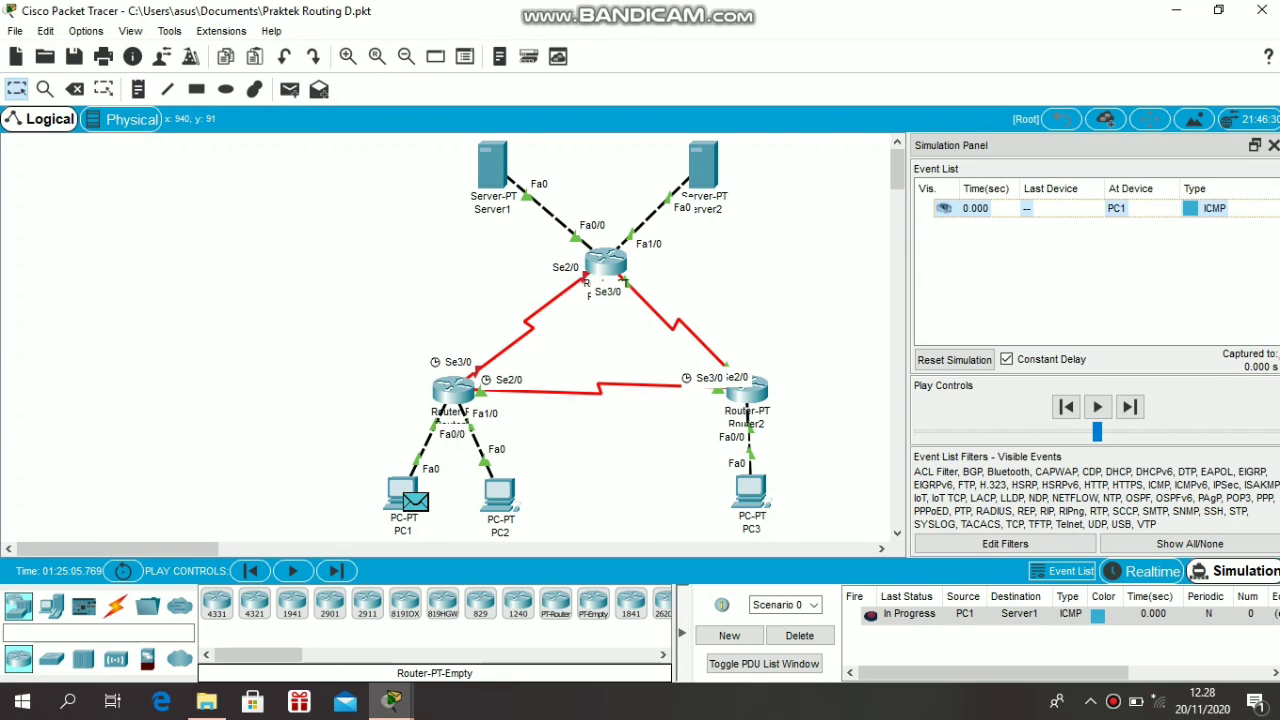
# - Advance the PC1 to Server1 simulation event by event until the reply reaches PC1, and delete the scenario with its PDU
pyautogui.click(1130, 406)
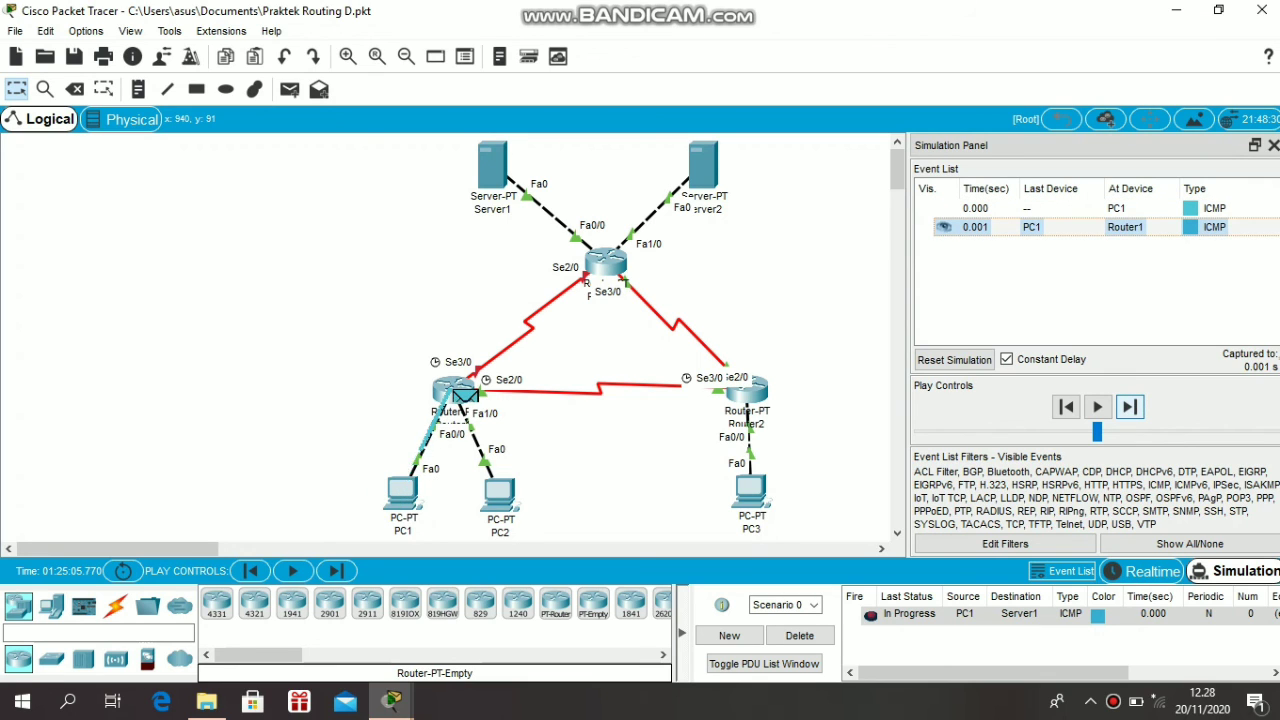
pyautogui.click(1130, 406)
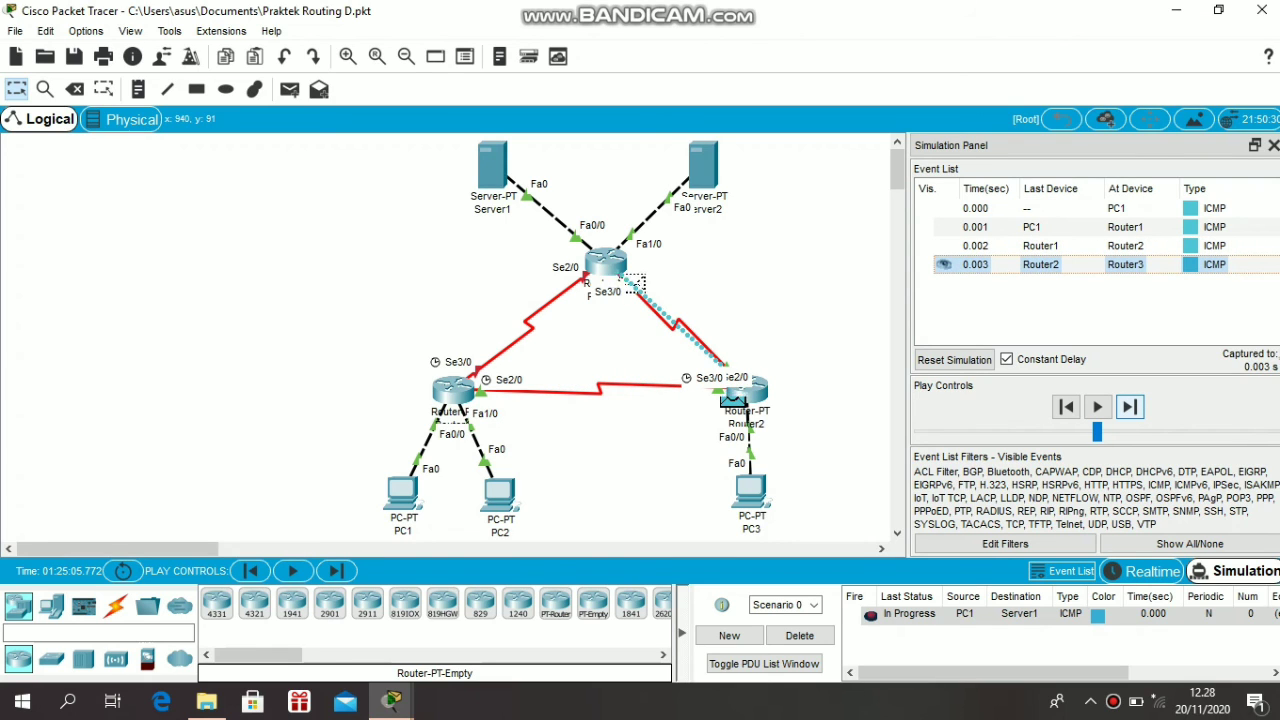
pyautogui.click(1130, 406)
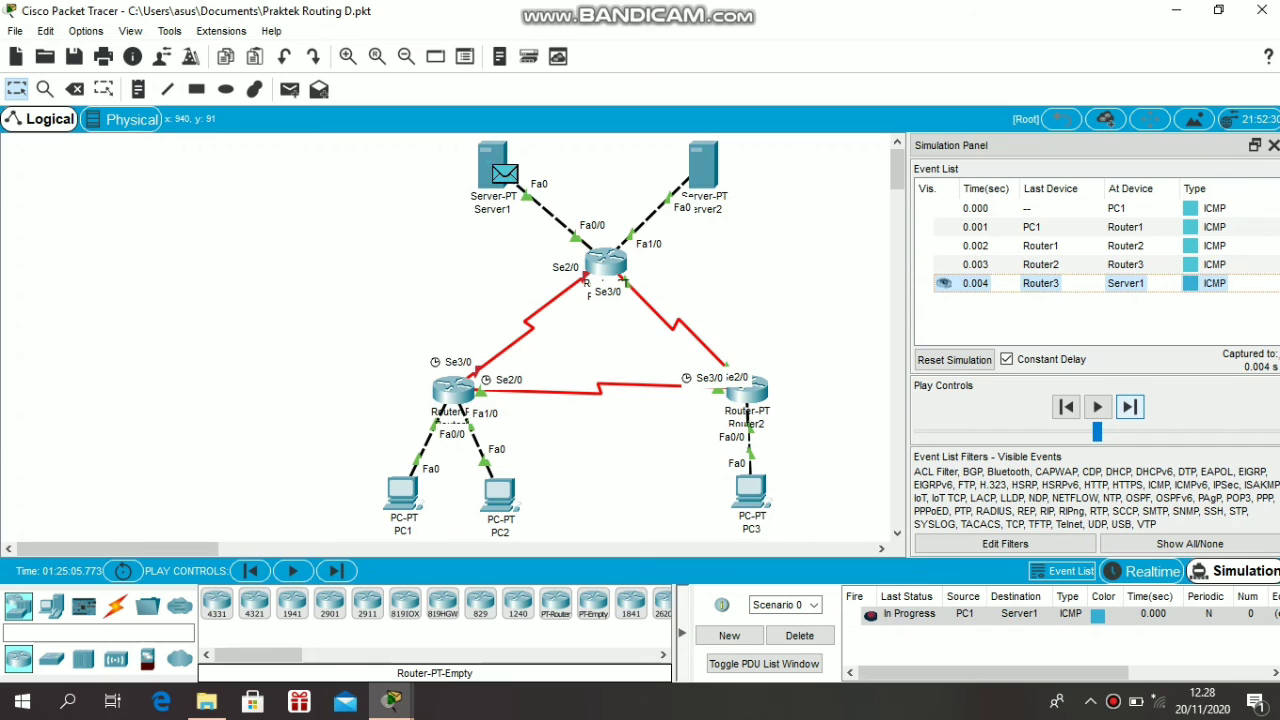
pyautogui.click(1130, 406)
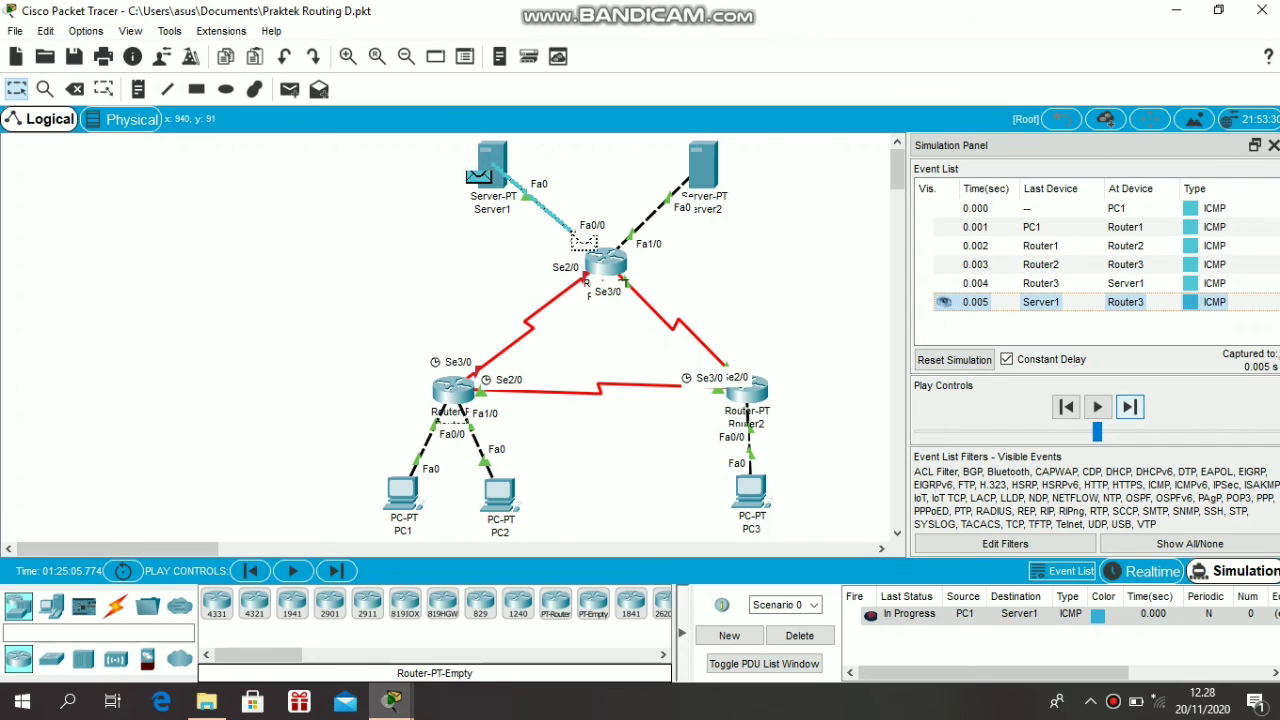
pyautogui.click(1130, 406)
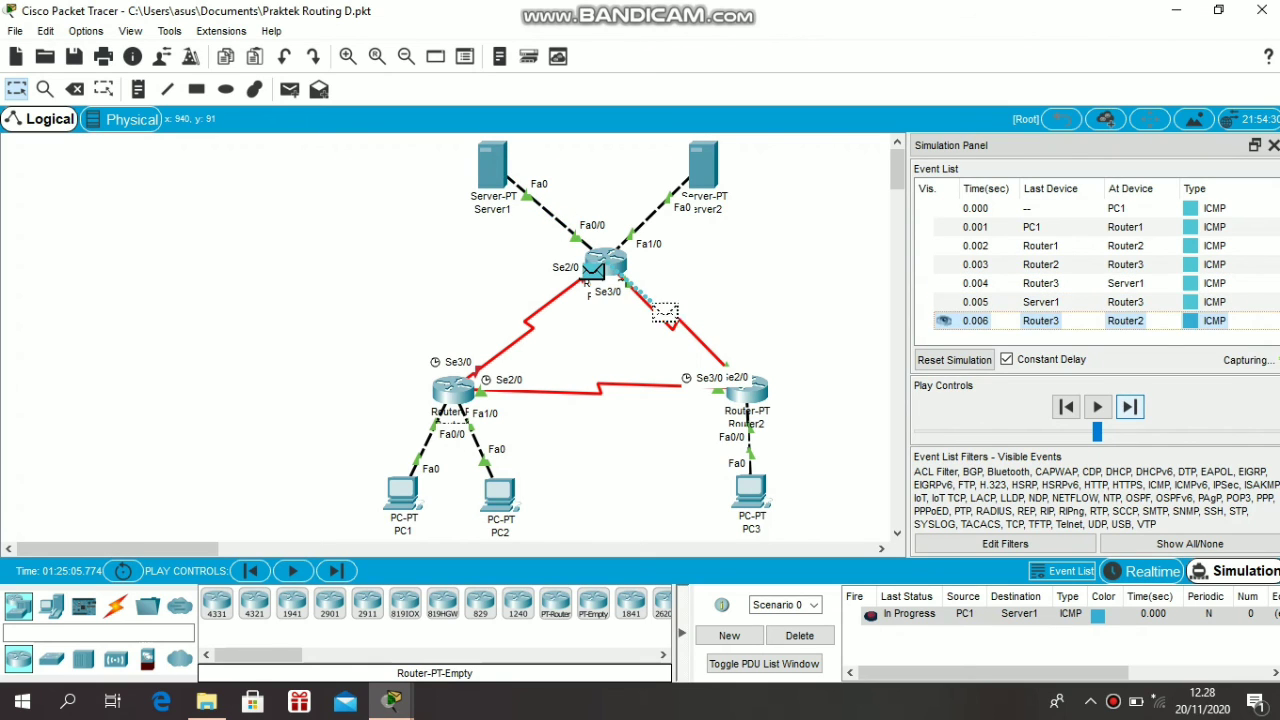
pyautogui.click(1130, 406)
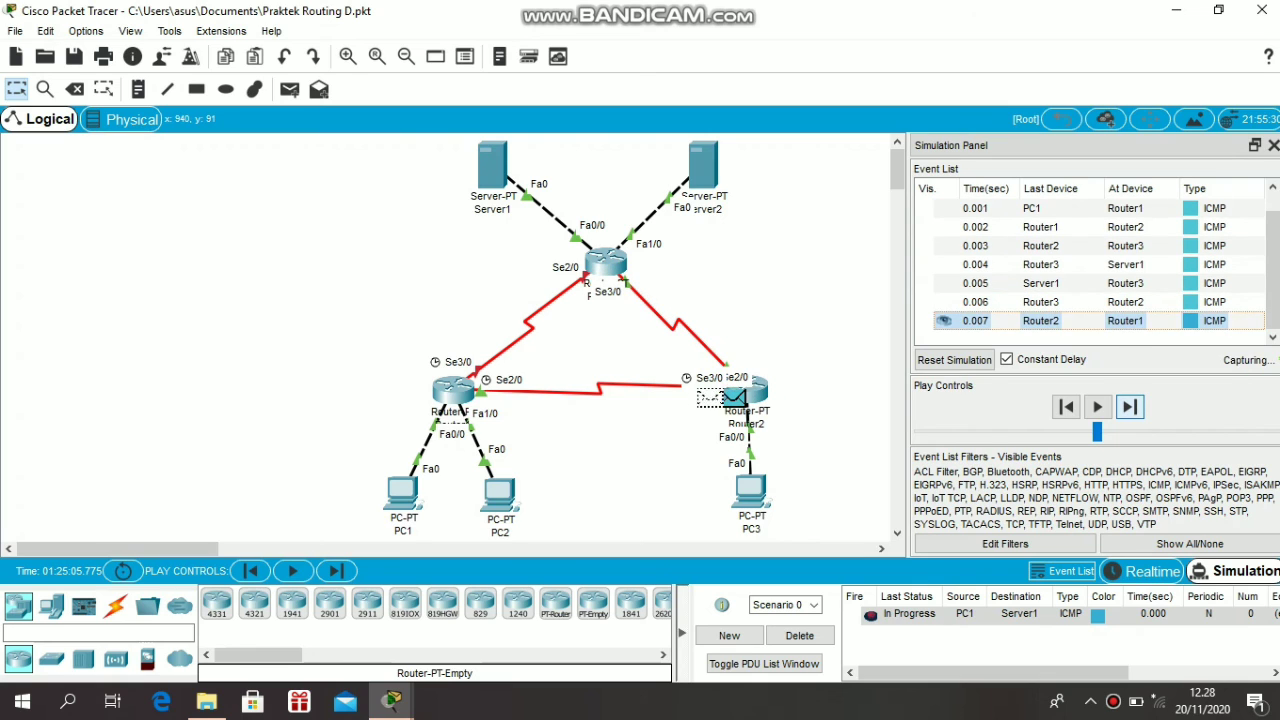
pyautogui.click(1130, 406)
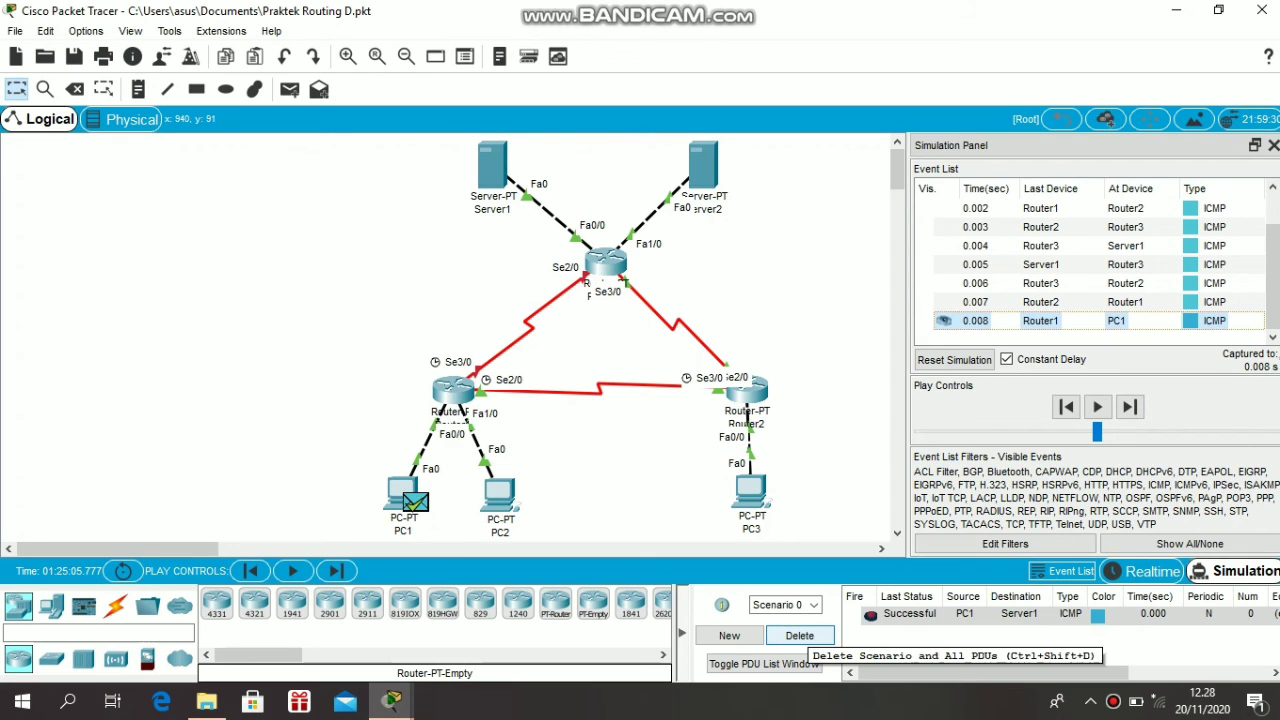
pyautogui.click(800, 636)
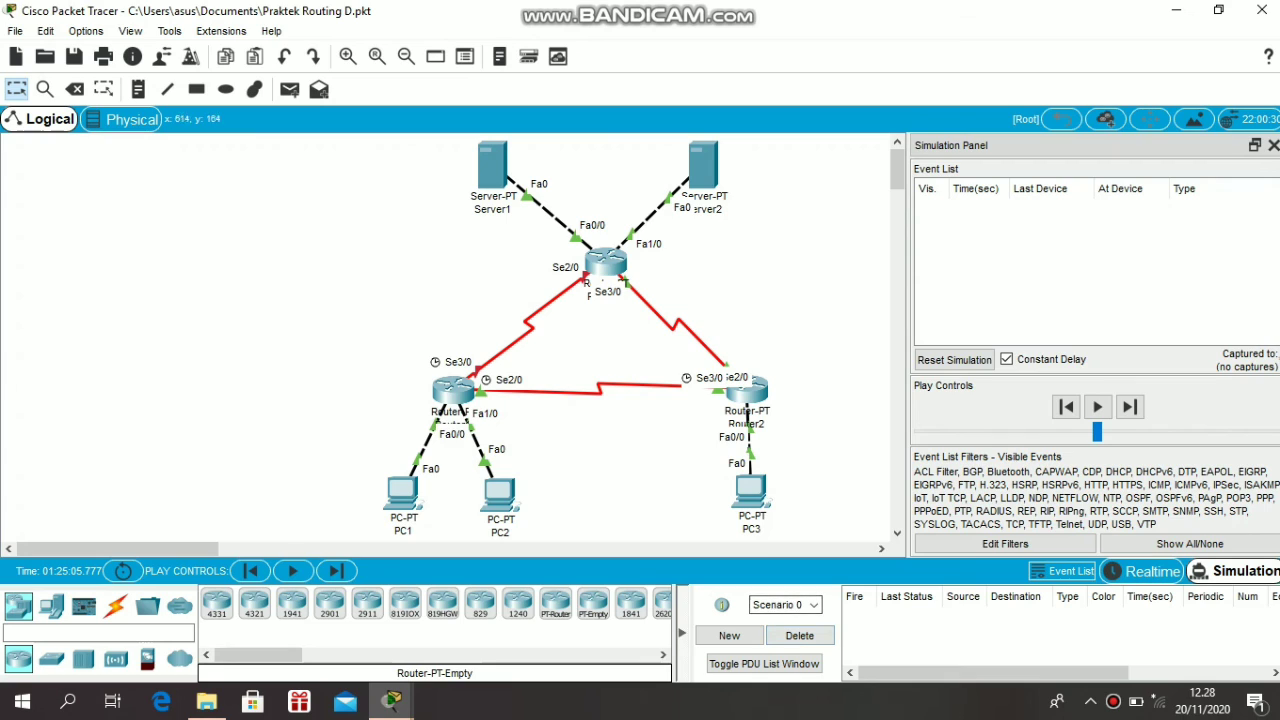
# - Add a simple PDU from PC2 to Server2 and advance the simulation event by event until the reply reaches PC2
pyautogui.press('p')
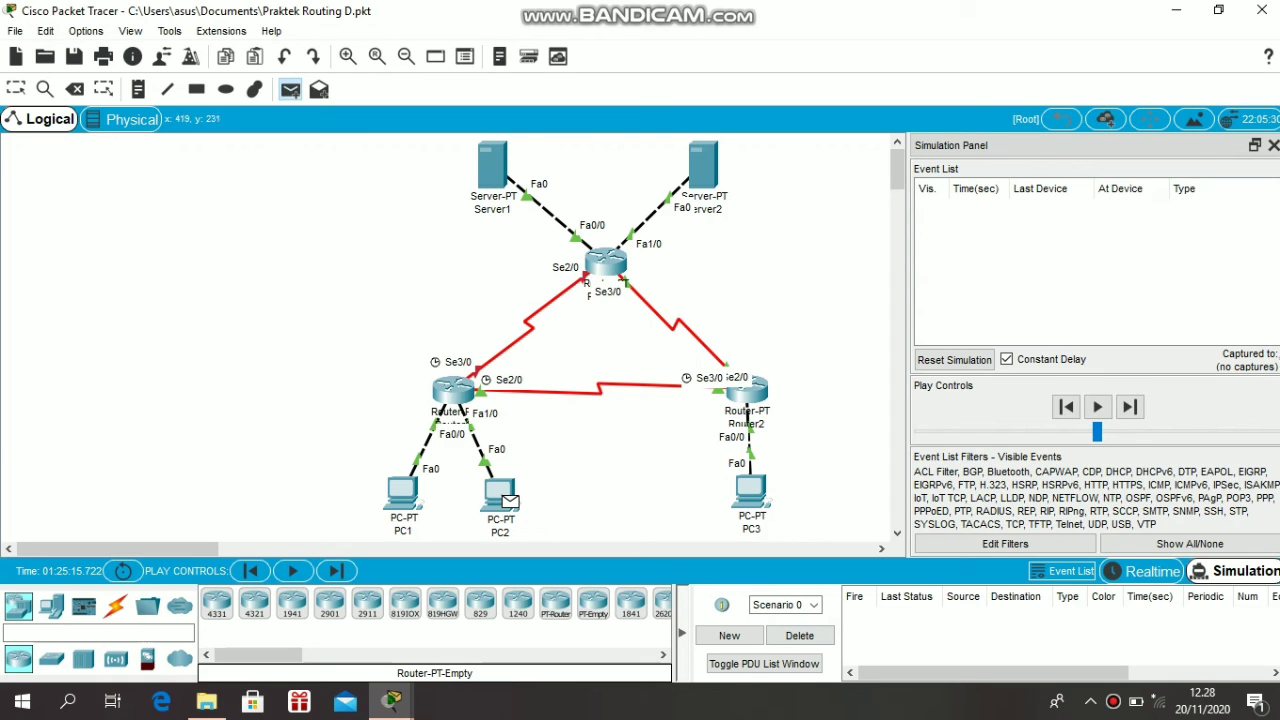
pyautogui.click(703, 165)
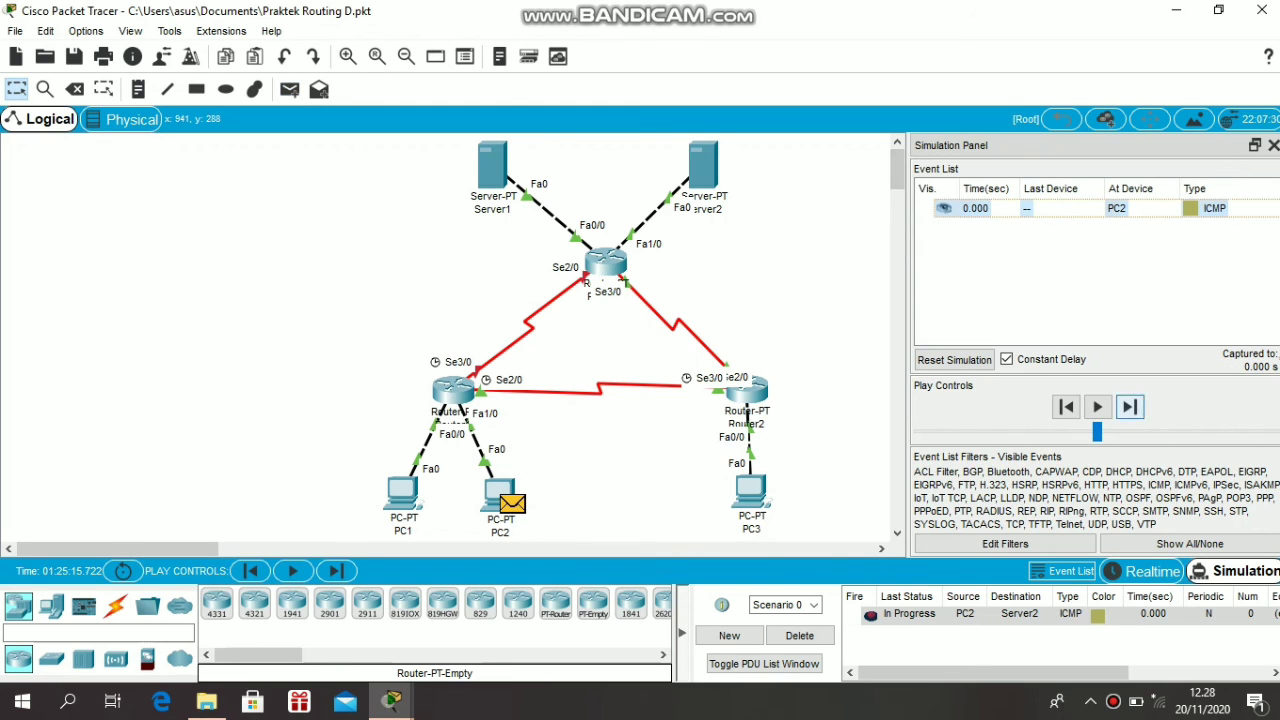
pyautogui.click(1129, 406)
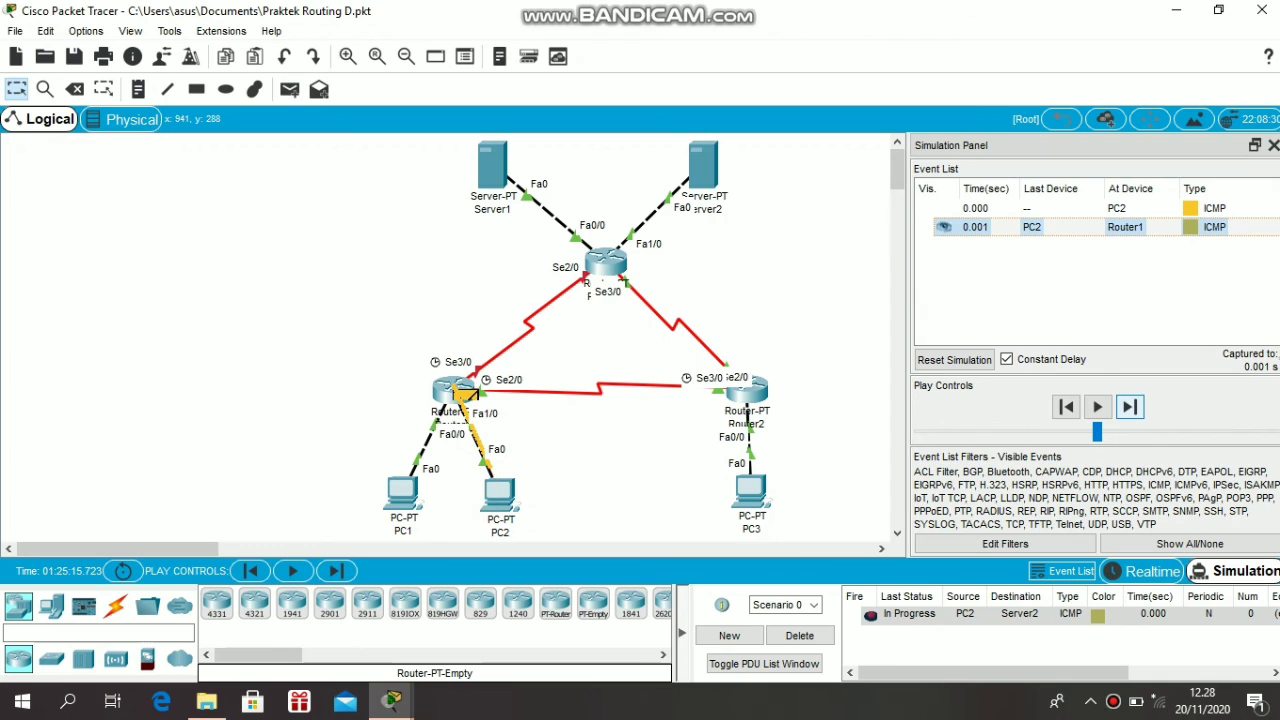
pyautogui.click(1129, 406)
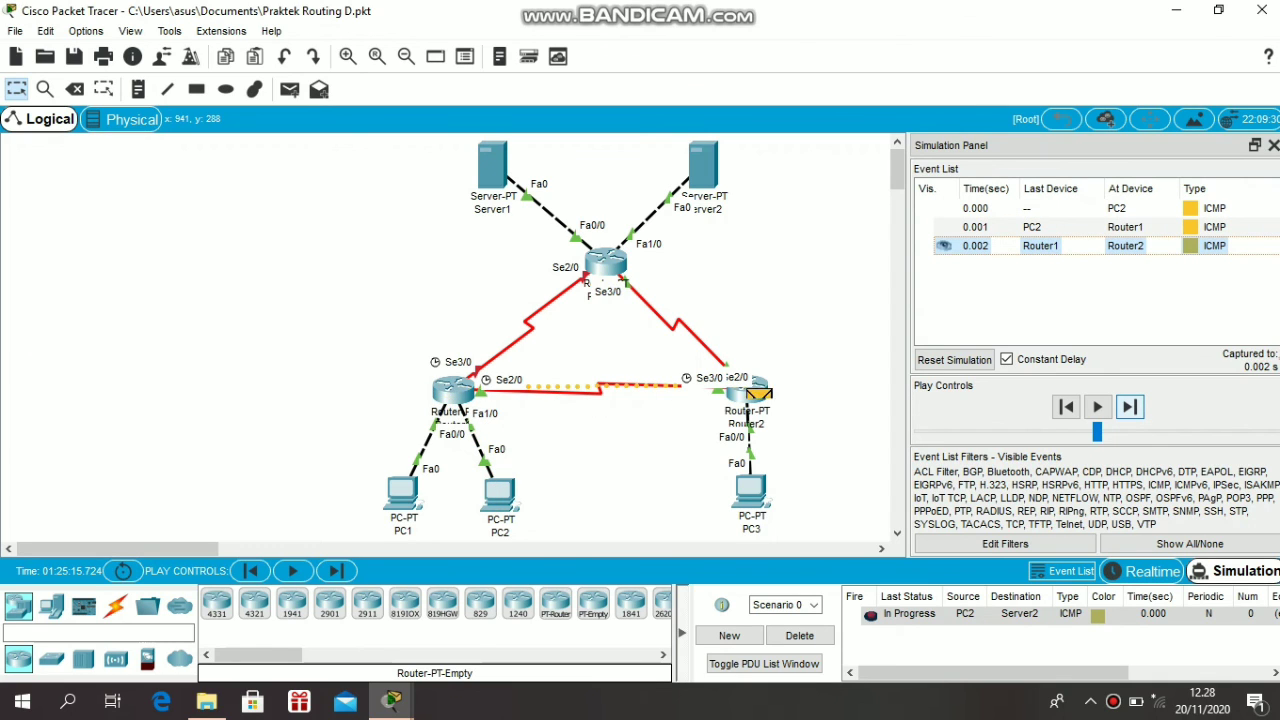
pyautogui.click(1129, 406)
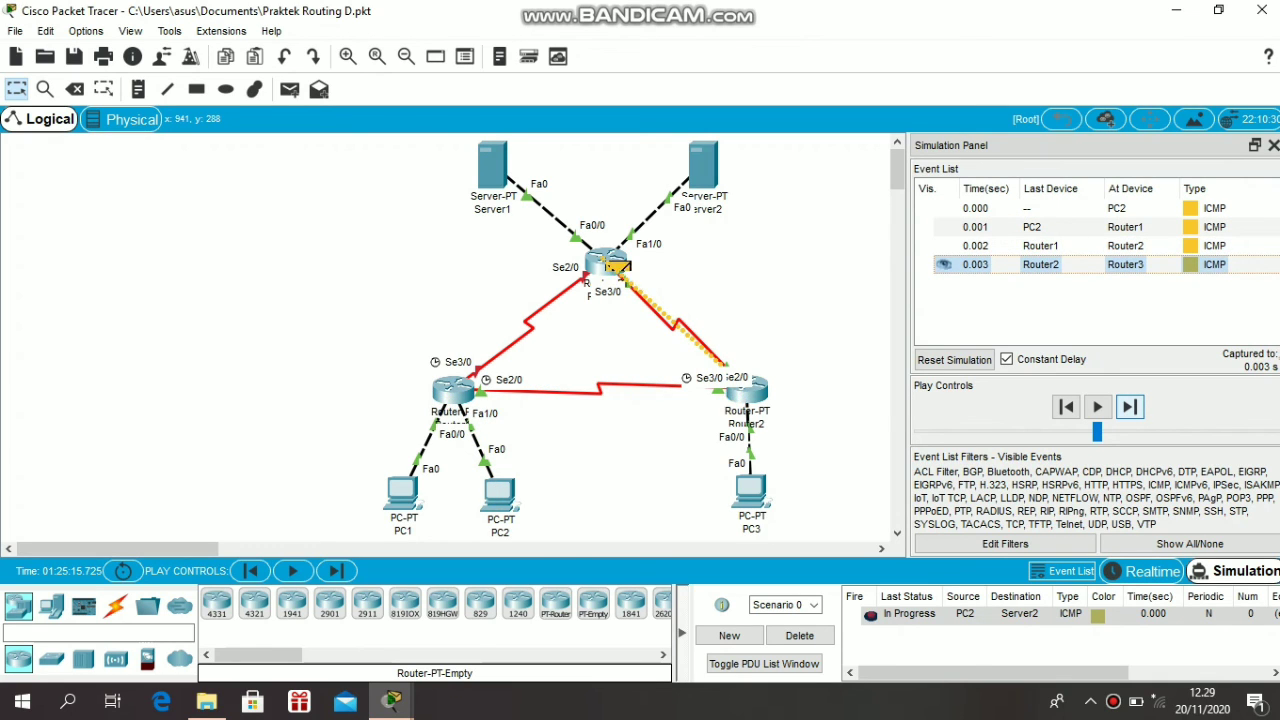
pyautogui.click(1129, 406)
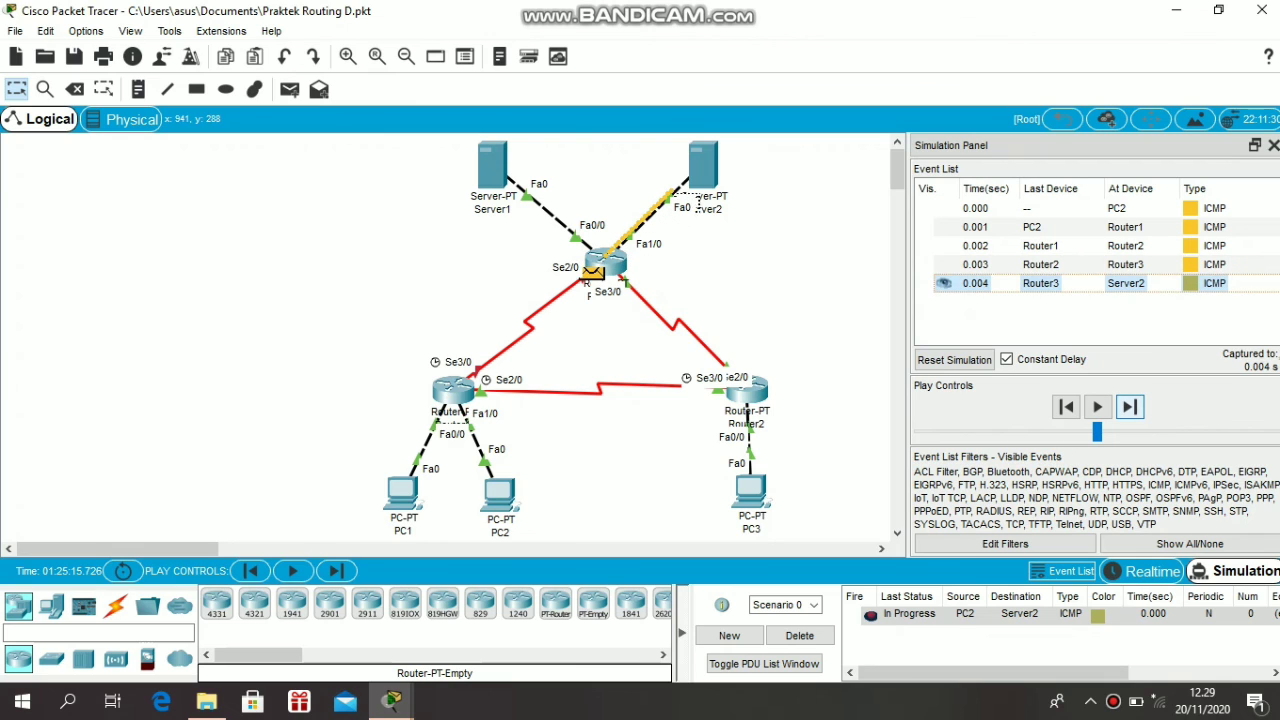
pyautogui.click(1129, 406)
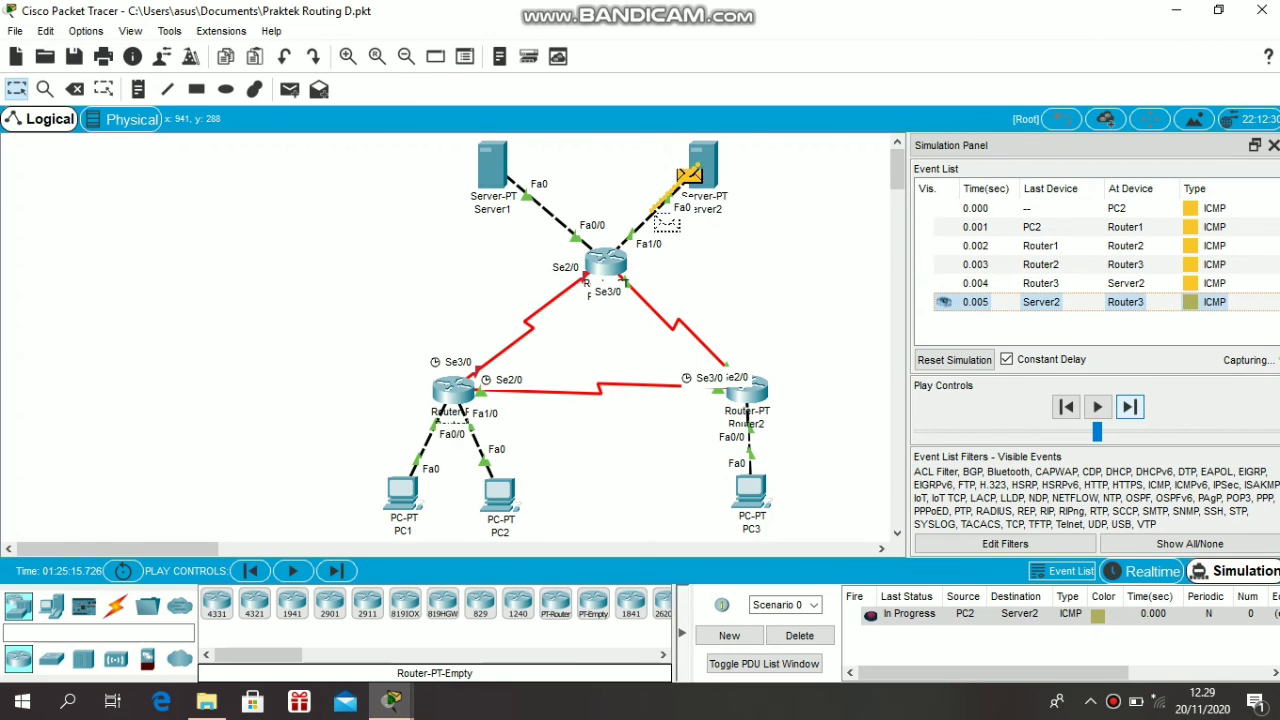
pyautogui.click(1129, 406)
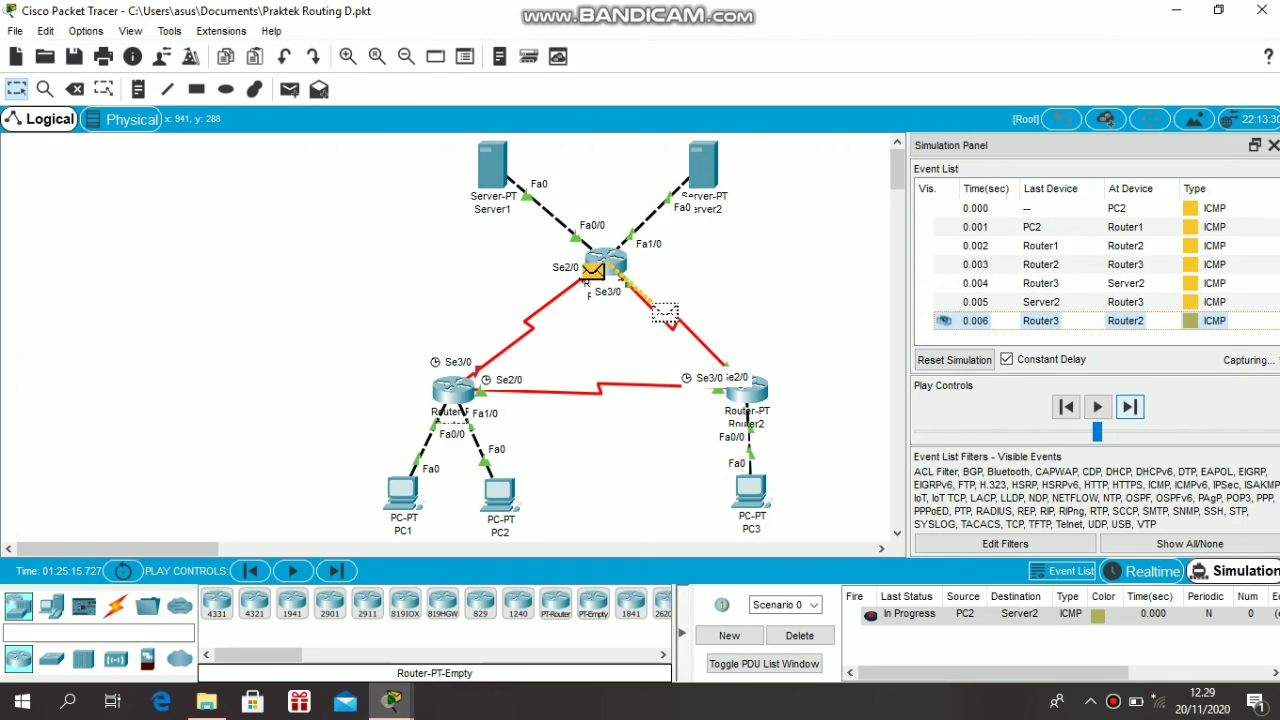
pyautogui.click(1129, 406)
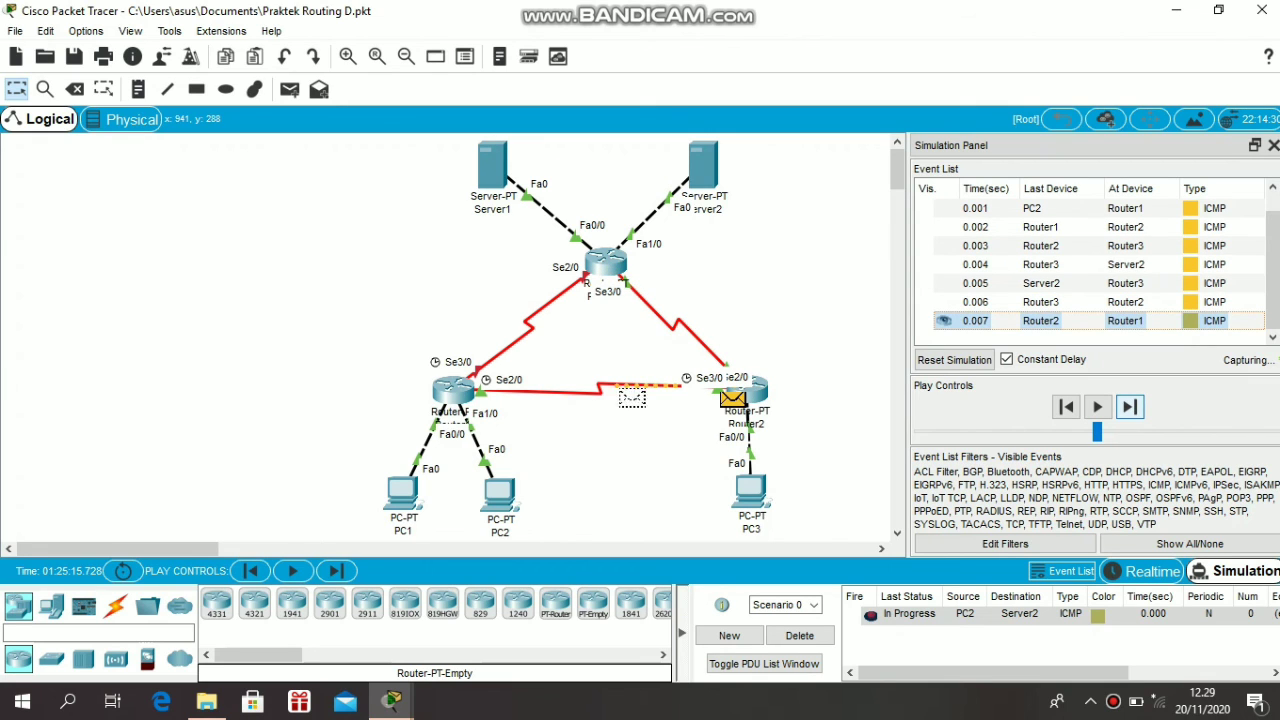
pyautogui.click(1129, 406)
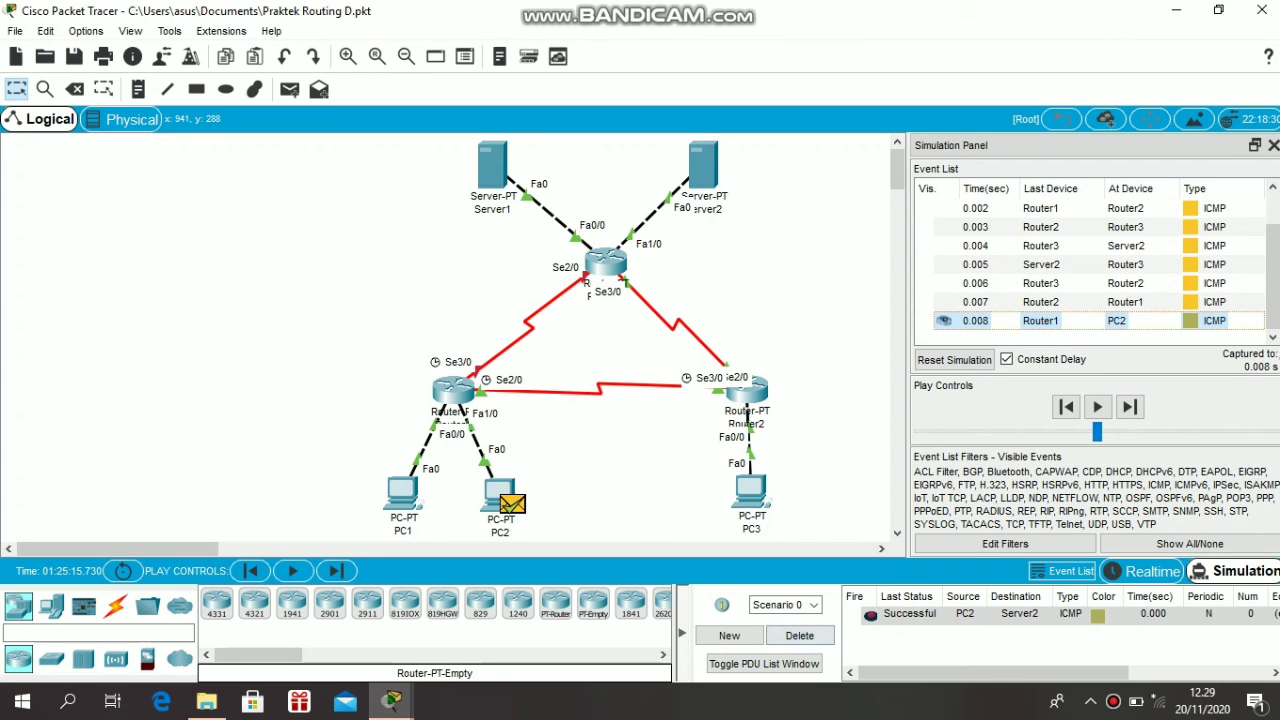
# - Delete the scenario with its PC2 to Server2 PDU and return to Realtime mode
pyautogui.click(799, 636)
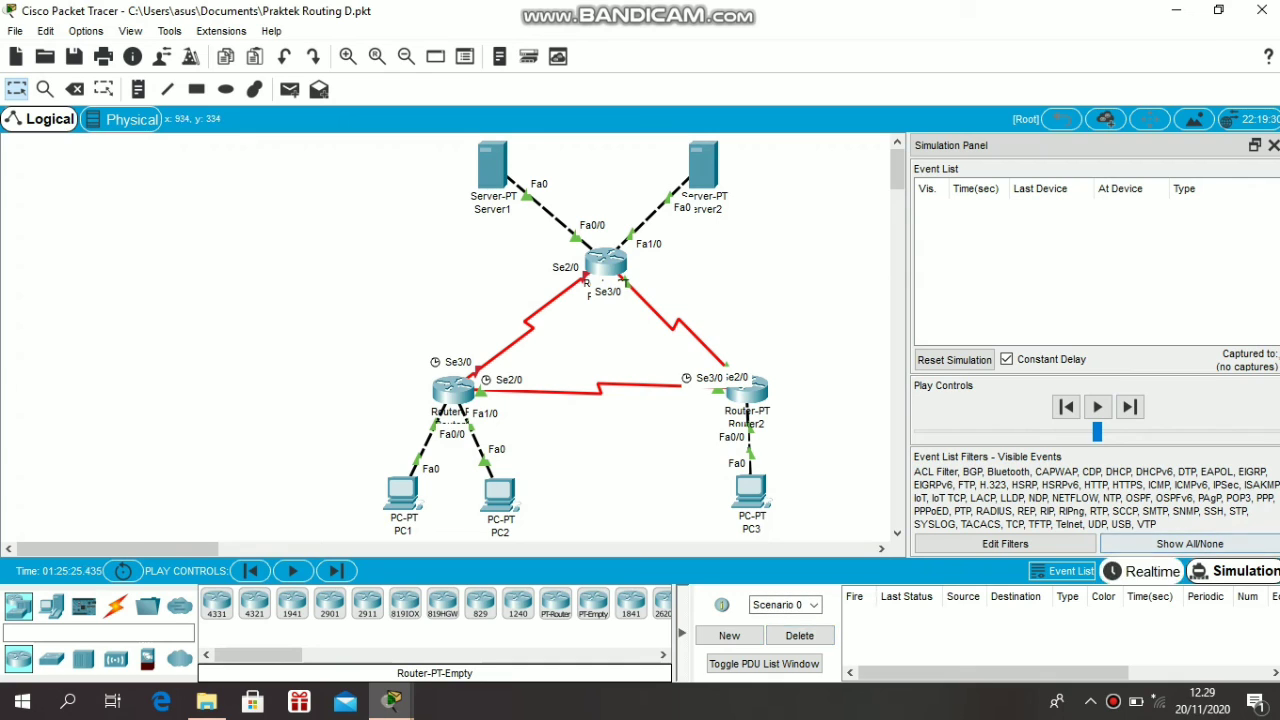
pyautogui.click(1143, 571)
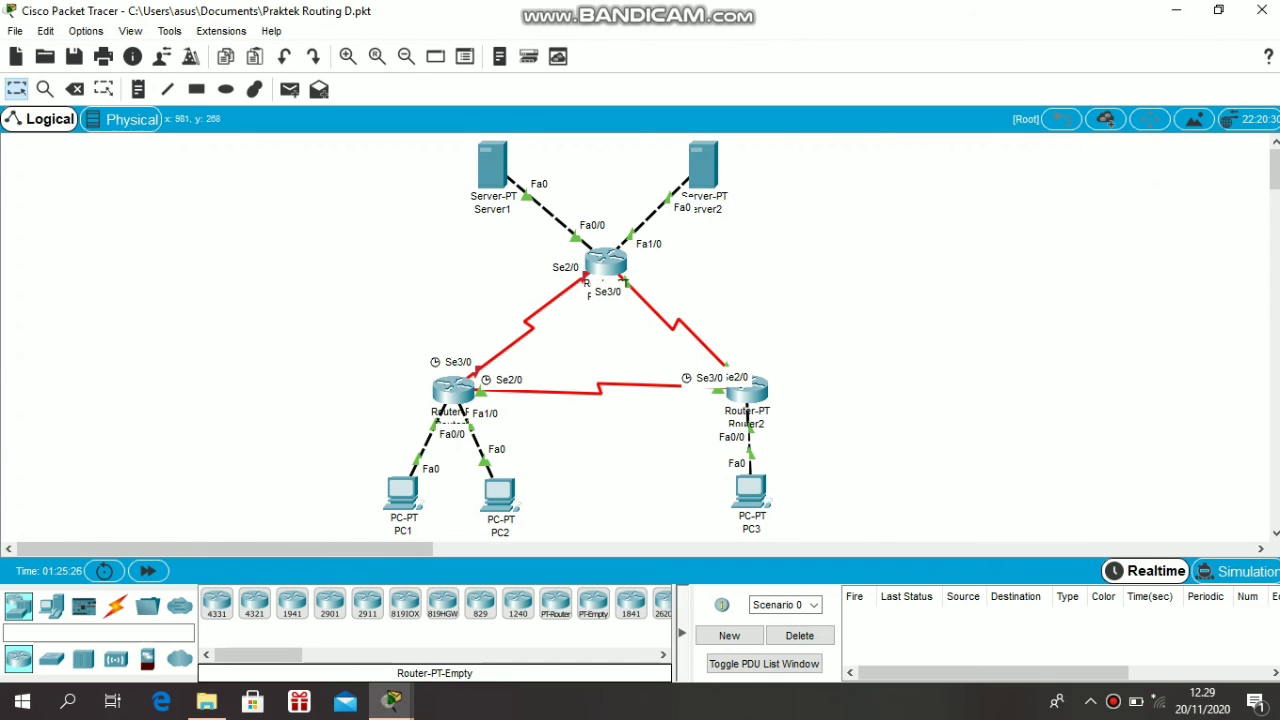